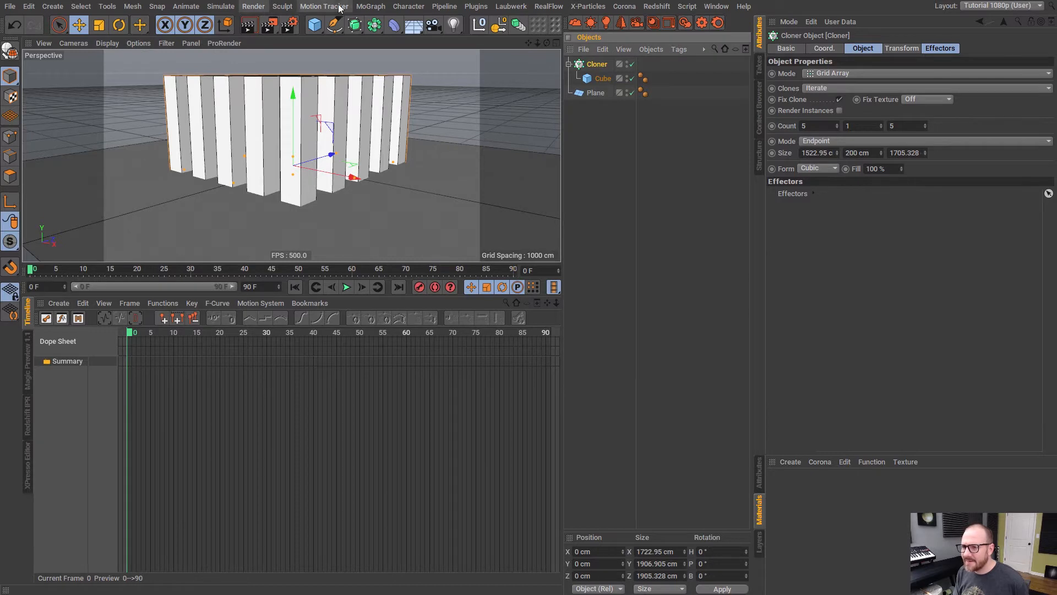
Add a Random effector to the Cloner and set its X and Z position variation to 250 cm
left_click(322, 6)
mouse_move(419, 27)
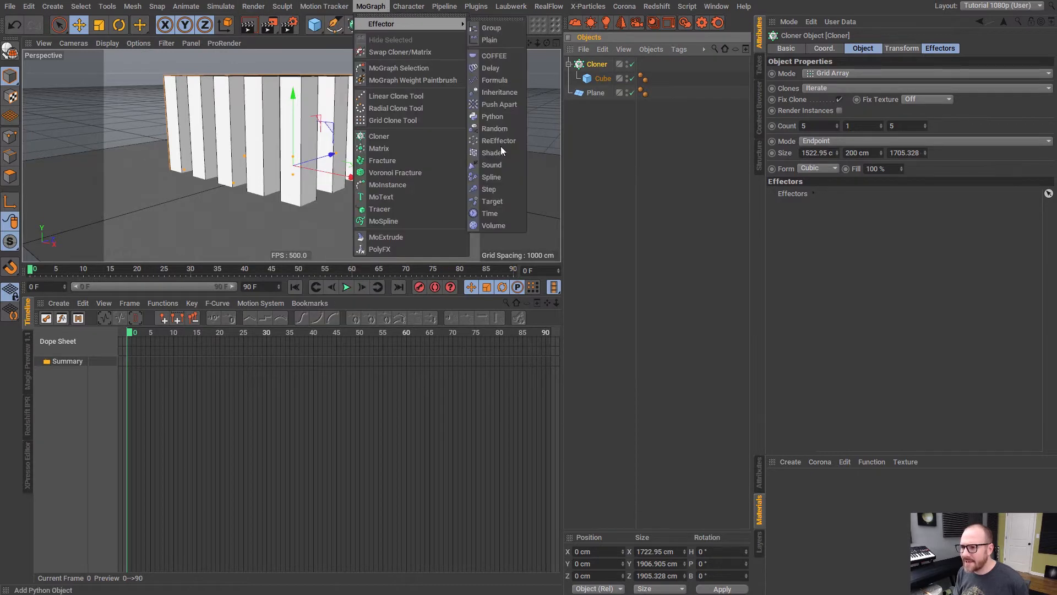
left_click(499, 130)
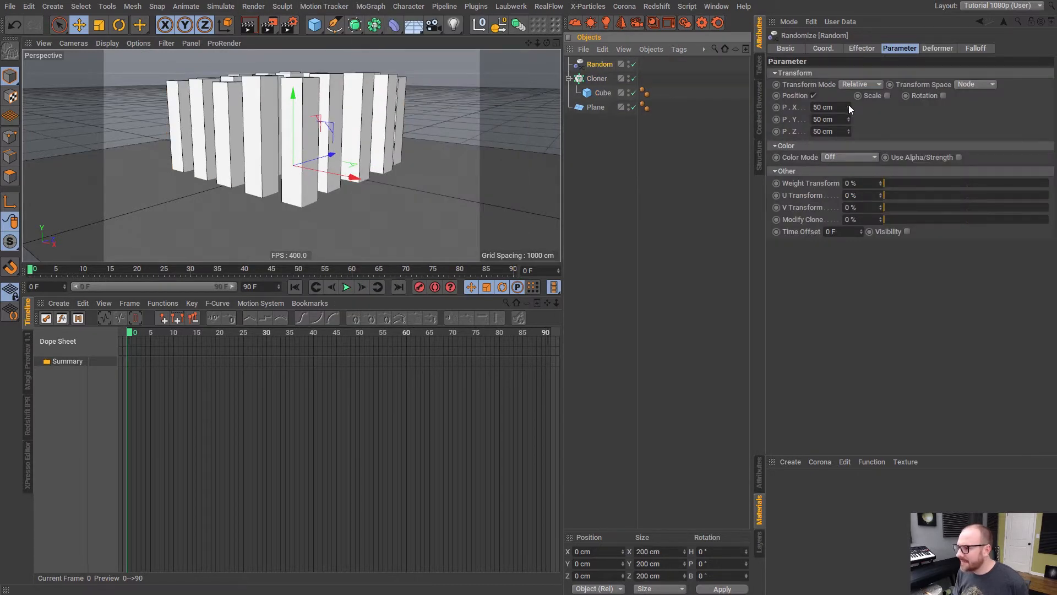
left_click_drag(848, 107, 675, 106)
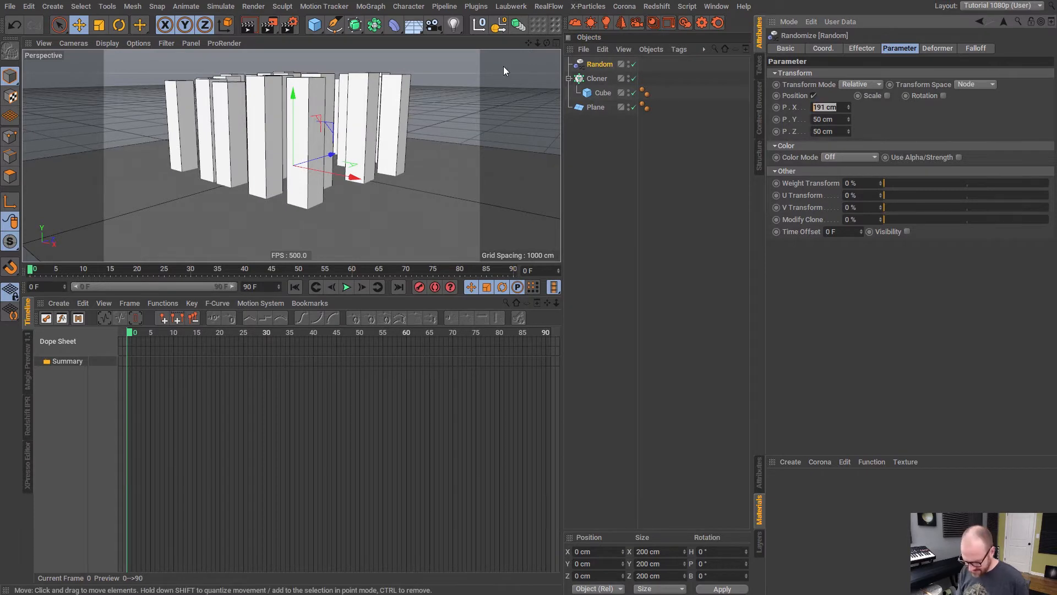
type("250")
key("Tab")
key("Tab")
type("250")
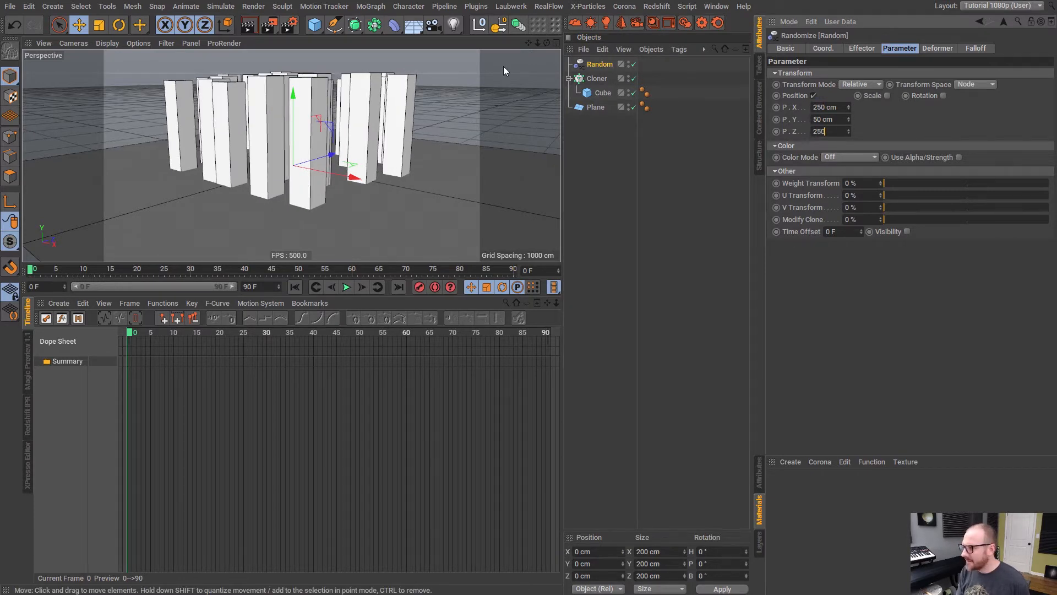
key("Return")
Enable scale variation on the Random effector and raise its Y scale so the cloned blocks vary strongly in height
left_click(887, 95)
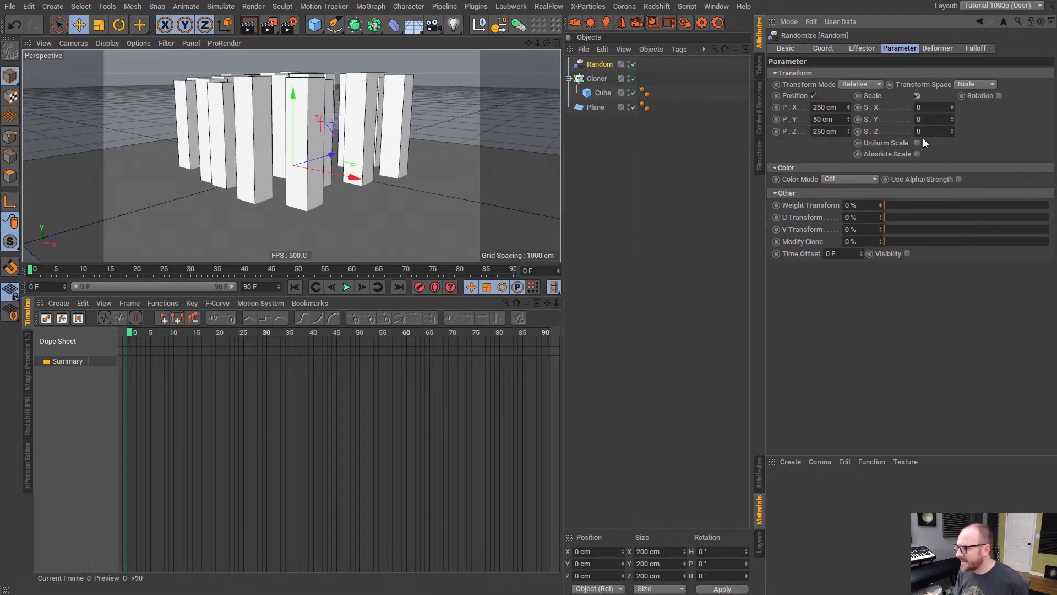
left_click_drag(952, 119, 961, 77)
left_click(639, 137)
scroll(302, 183, "up", 5)
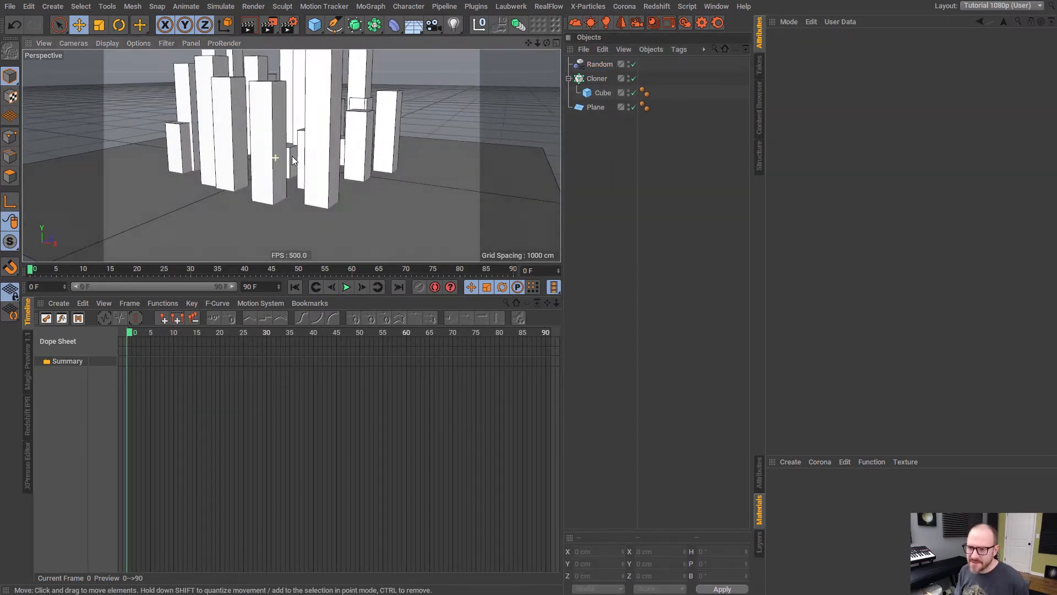
left_click_drag(301, 181, 335, 132, "alt")
Scale the Cloner's cube down uniformly to about 143 cm wide and 1360 cm tall
left_click(602, 93)
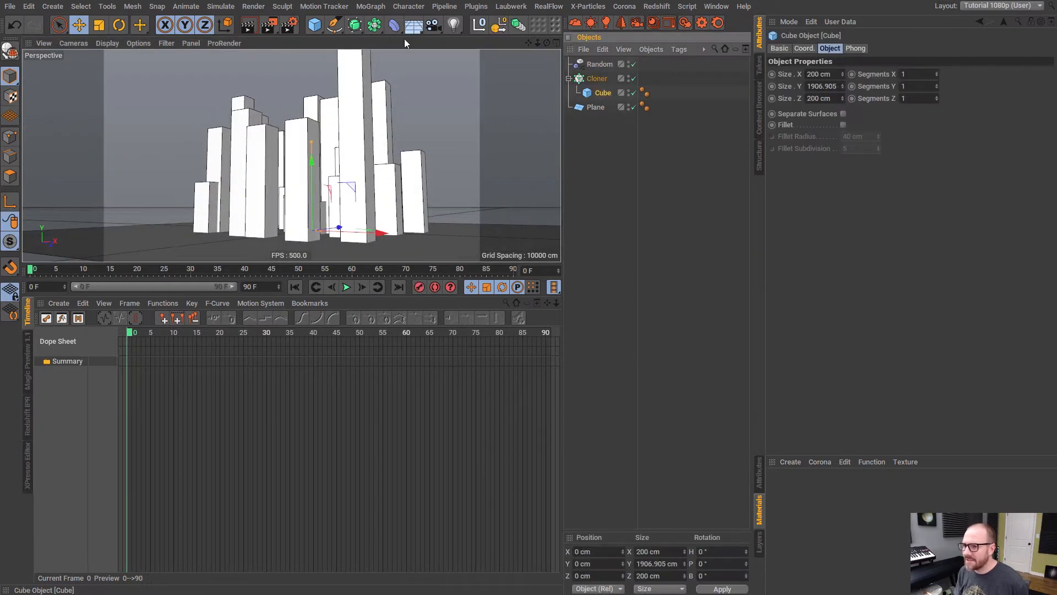
left_click(98, 24)
left_click_drag(380, 182, 330, 223)
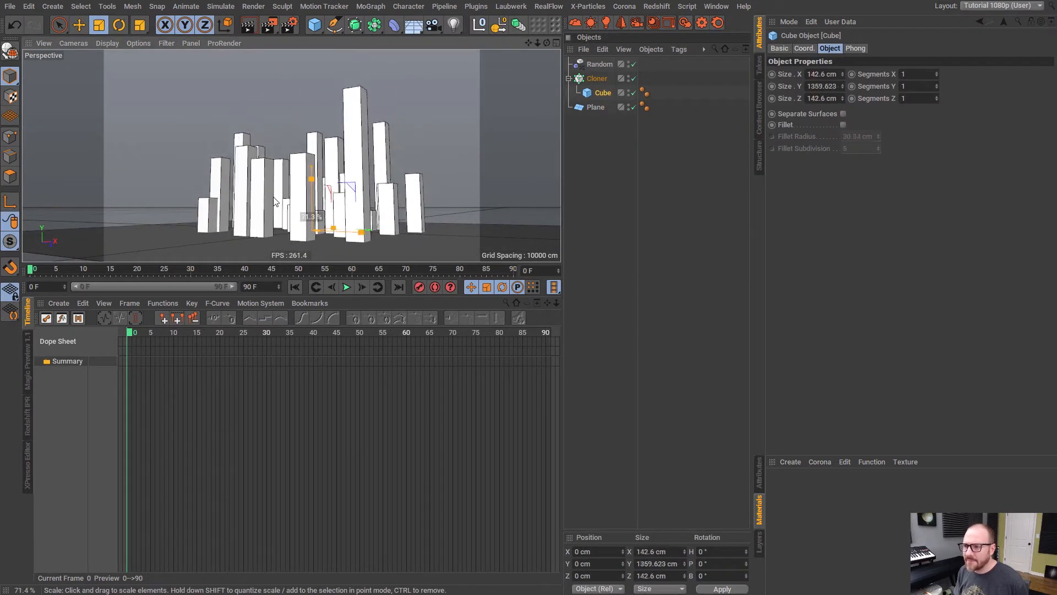
left_click(589, 165)
mouse_move(330, 165)
left_mouse_down("alt")
mouse_move(324, 157)
mouse_move(315, 193)
left_mouse_up("alt")
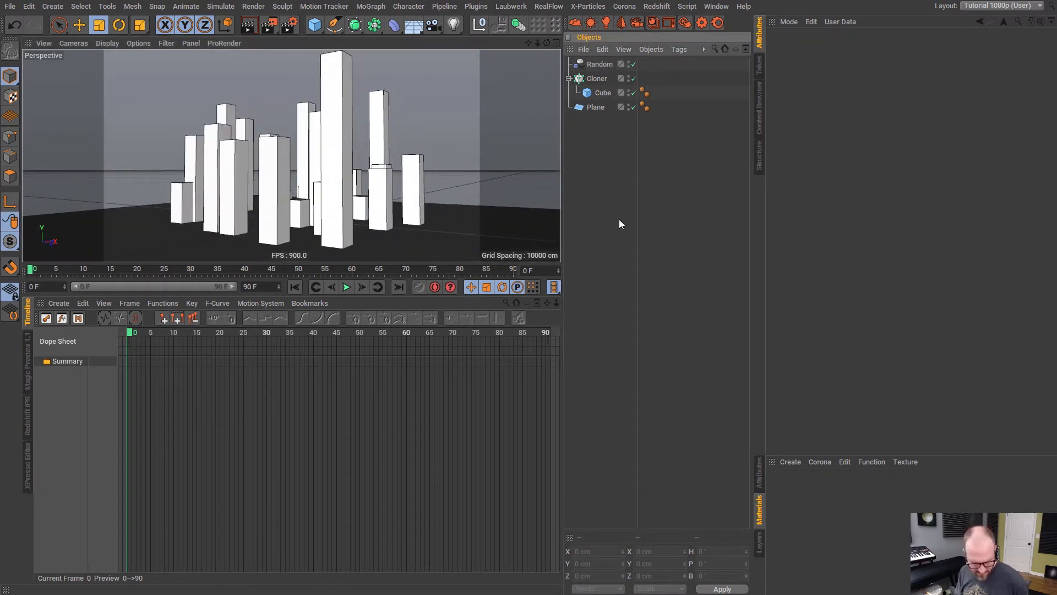
Review the Corona scene environment, general and output pages of the render settings
key("ctrl+b")
left_click_drag(263, 67, 285, 70)
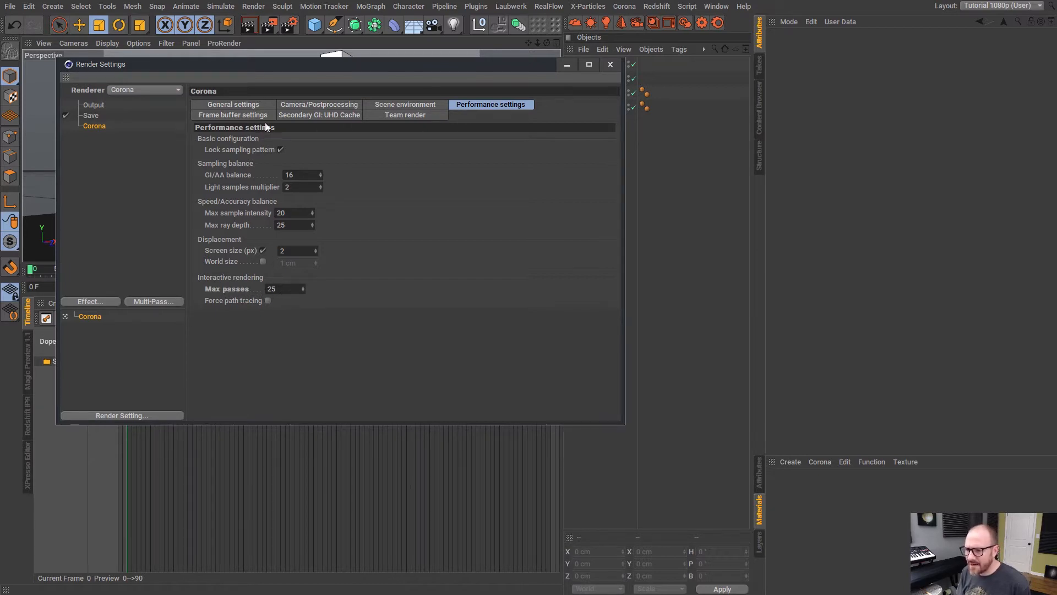
left_click(349, 104)
left_click(421, 107)
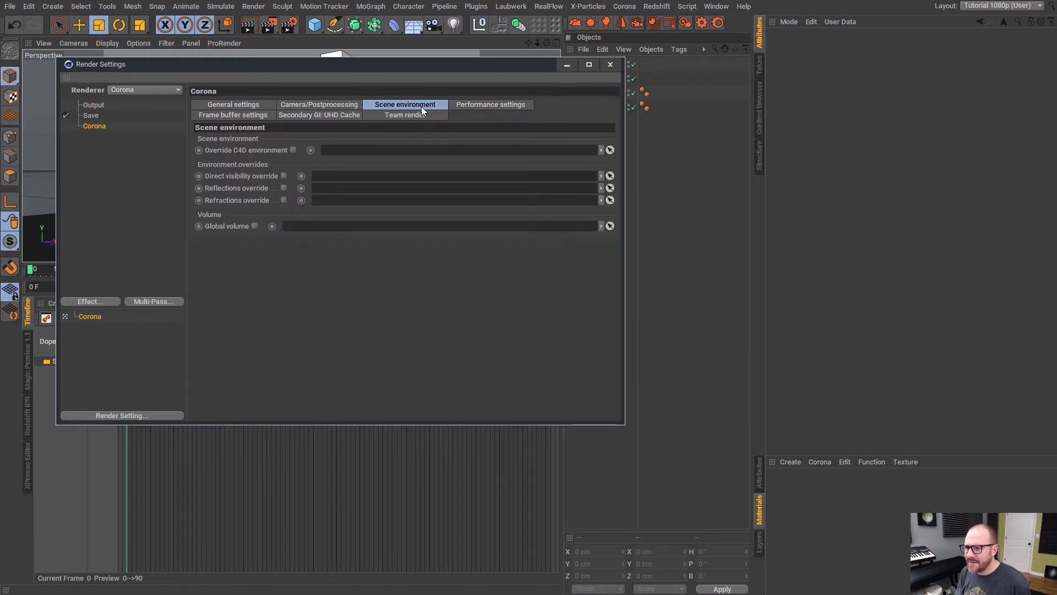
left_click(233, 107)
left_click(94, 105)
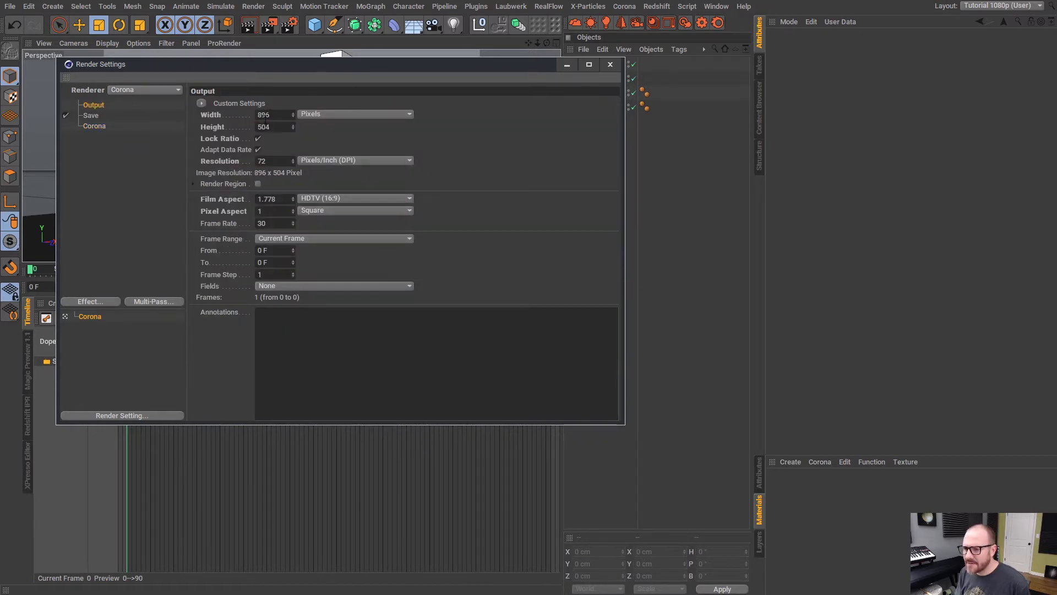
left_click(608, 65)
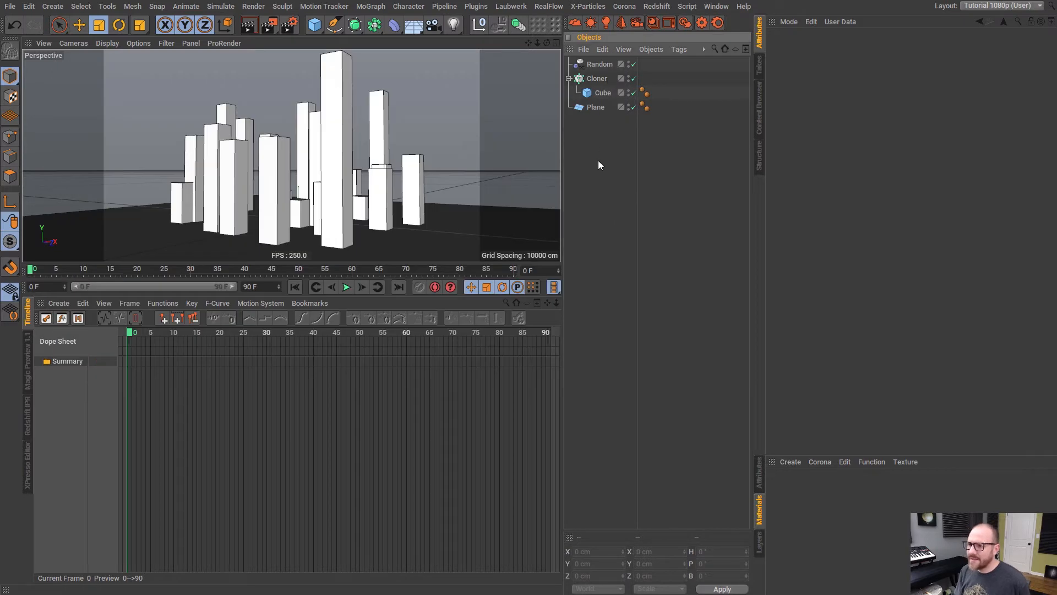
Start Corona interactive rendering and add a Corona Sky and a Corona Sun to light the scene
left_click(685, 22)
left_click_drag(323, 277, 321, 278)
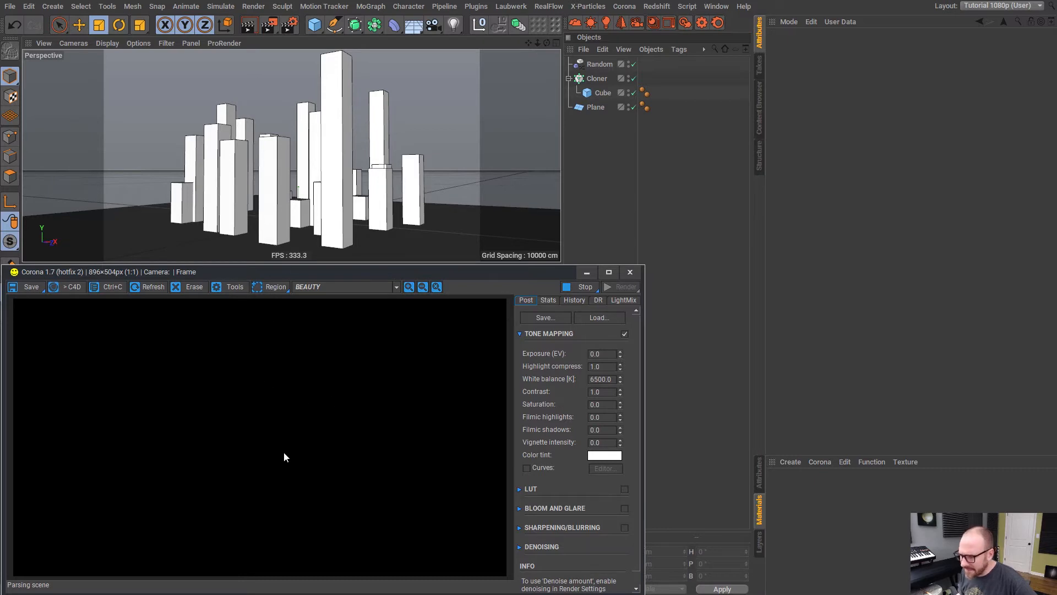
left_click(575, 22)
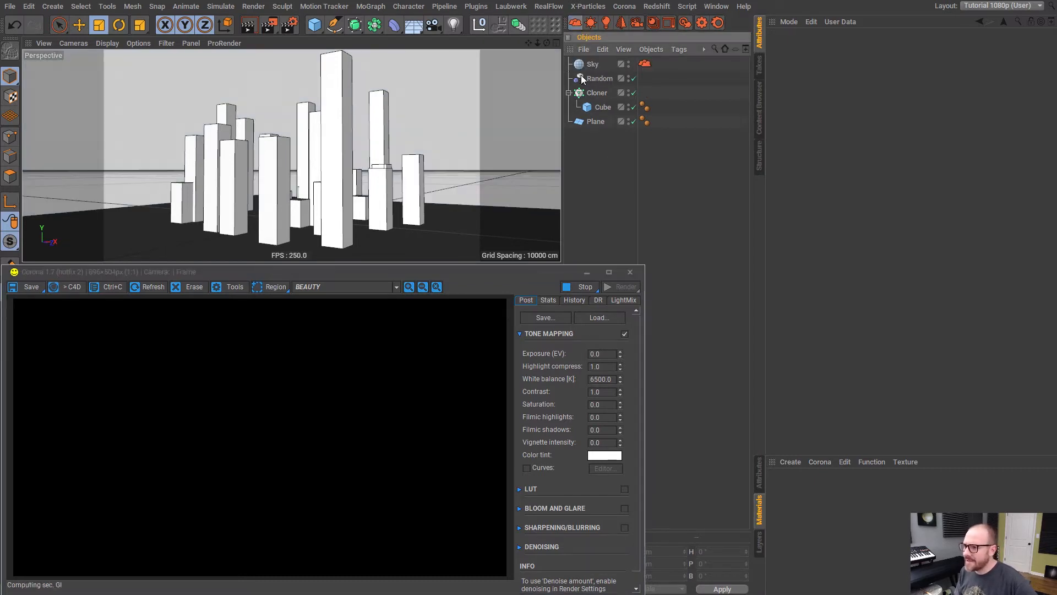
left_click(590, 22)
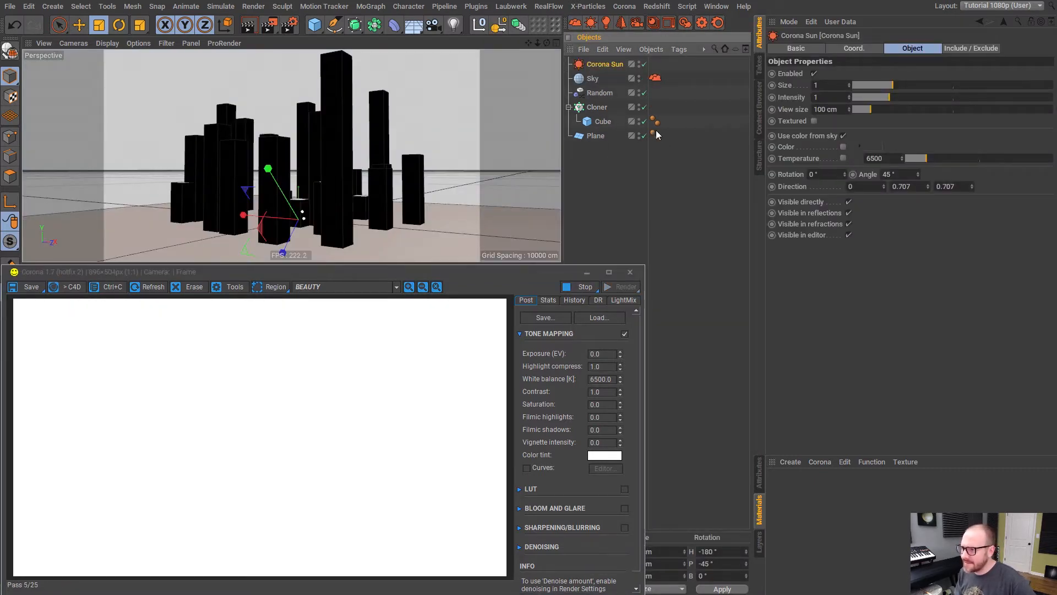
Add a camera and attach a Corona Camera tag to it
left_click(434, 24)
right_click(607, 64)
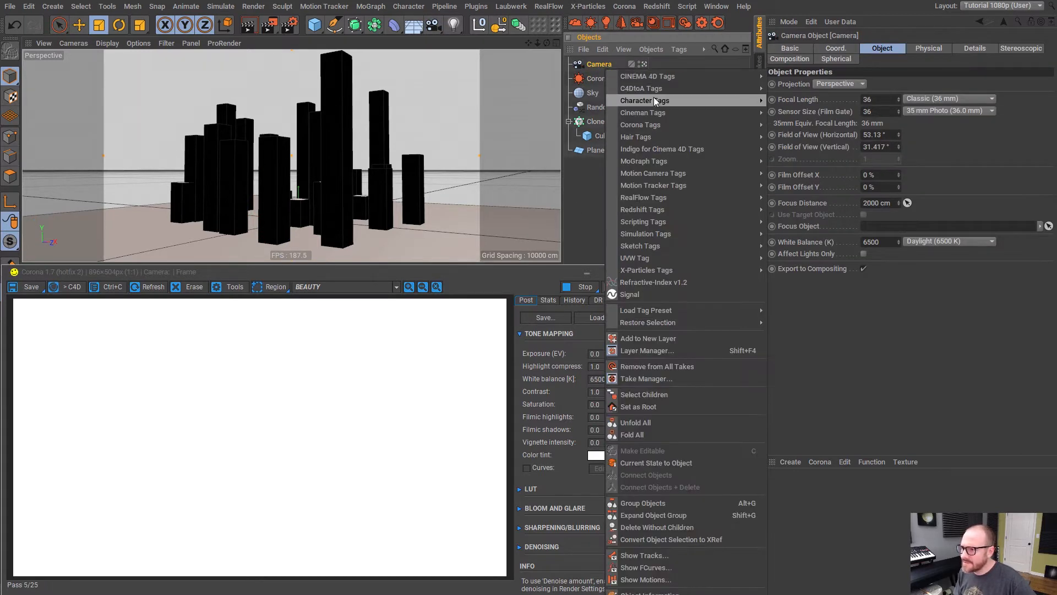
mouse_move(659, 125)
left_click(794, 125)
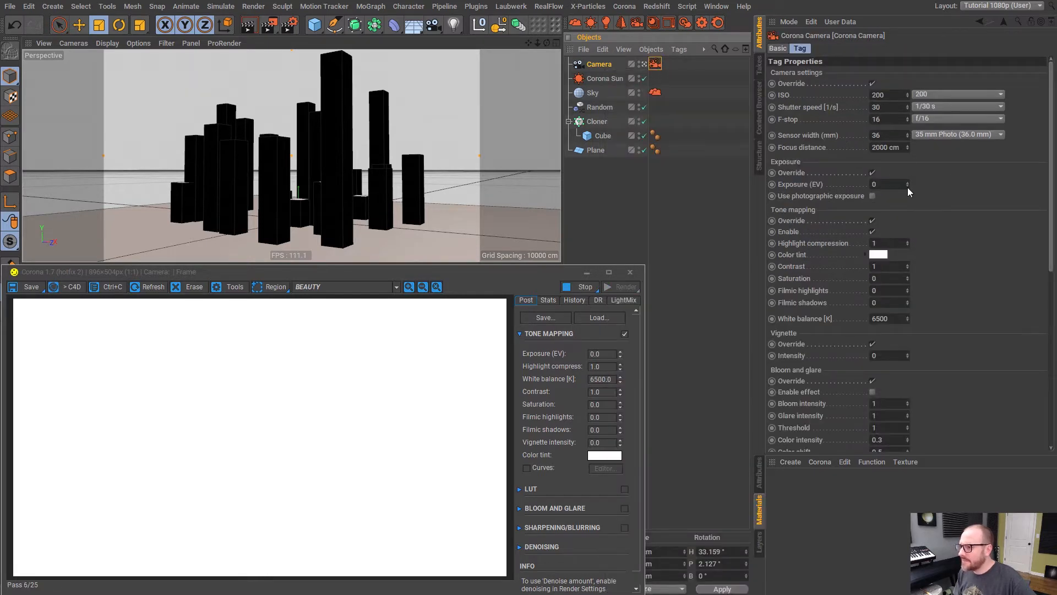
Lower the Corona Camera tag's exposure to -6.5 EV with the interactive render running
left_click_drag(907, 187, 910, 217)
left_click(682, 25)
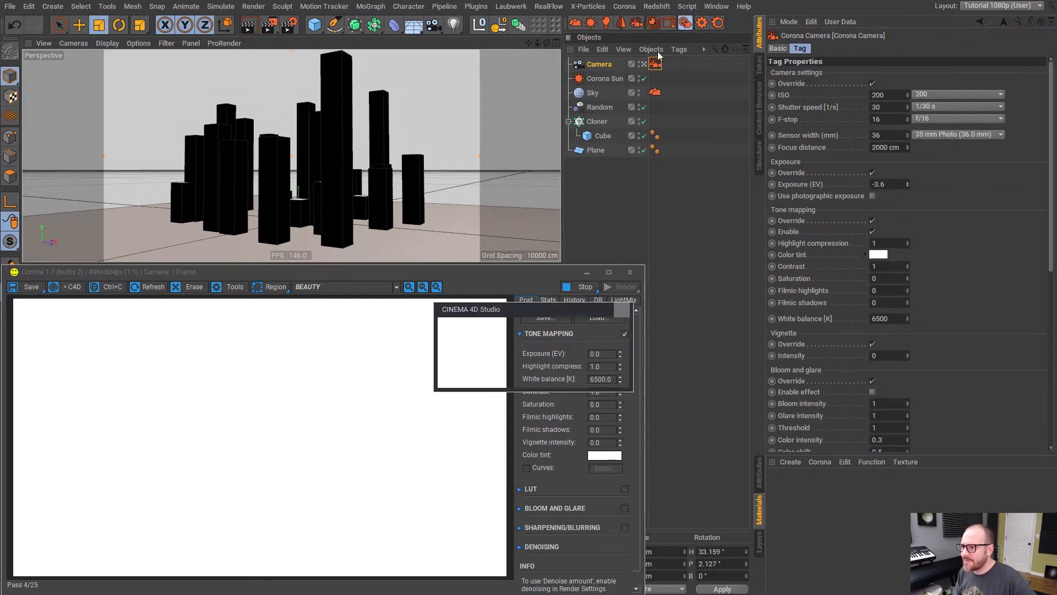
left_click(542, 375)
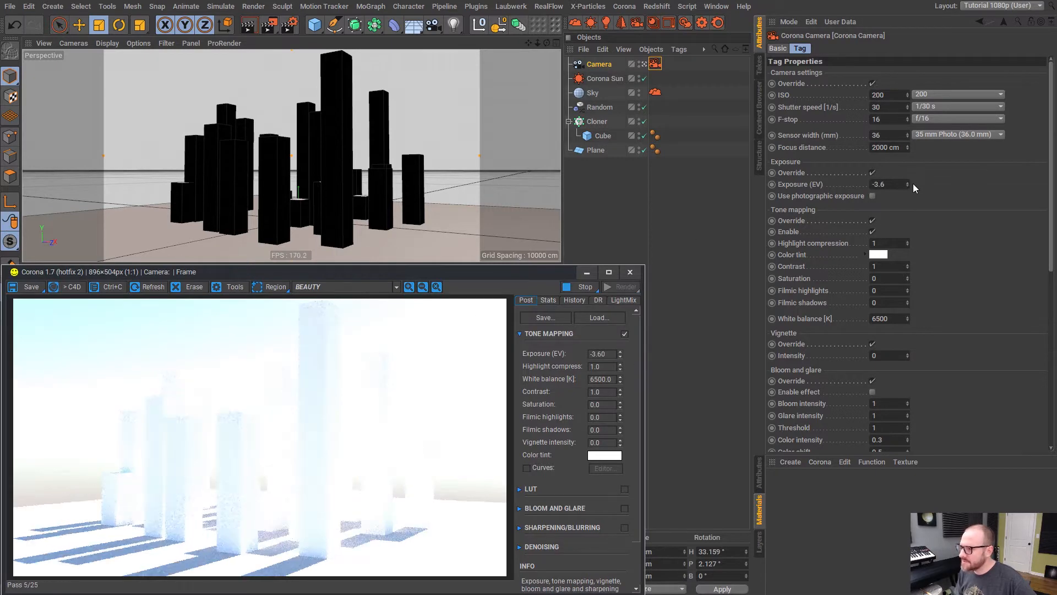
left_click_drag(907, 184, 904, 205)
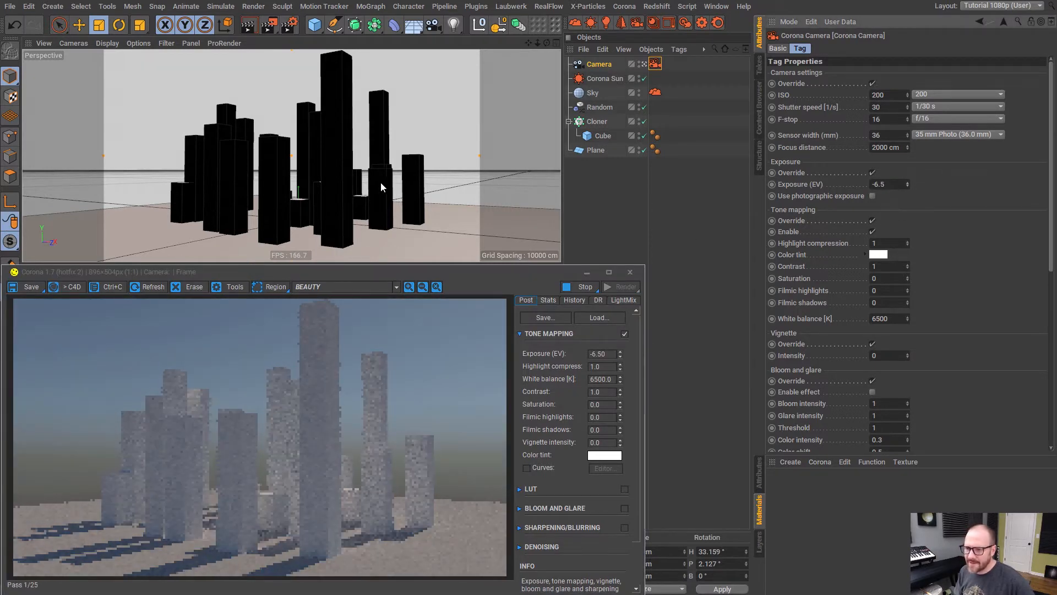
mouse_move(344, 187)
left_mouse_down("alt")
mouse_move(326, 187)
mouse_move(339, 175)
mouse_move(315, 187)
mouse_move(325, 187)
mouse_move(286, 186)
mouse_move(326, 188)
left_mouse_up("alt")
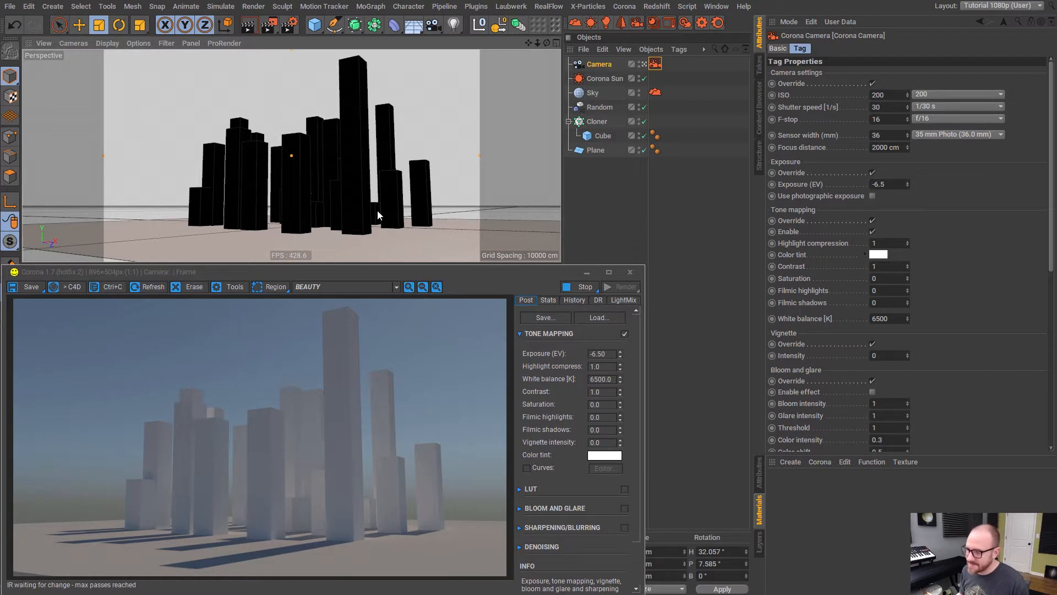
Create a Corona Volume material and rename it Fog
left_click(619, 217)
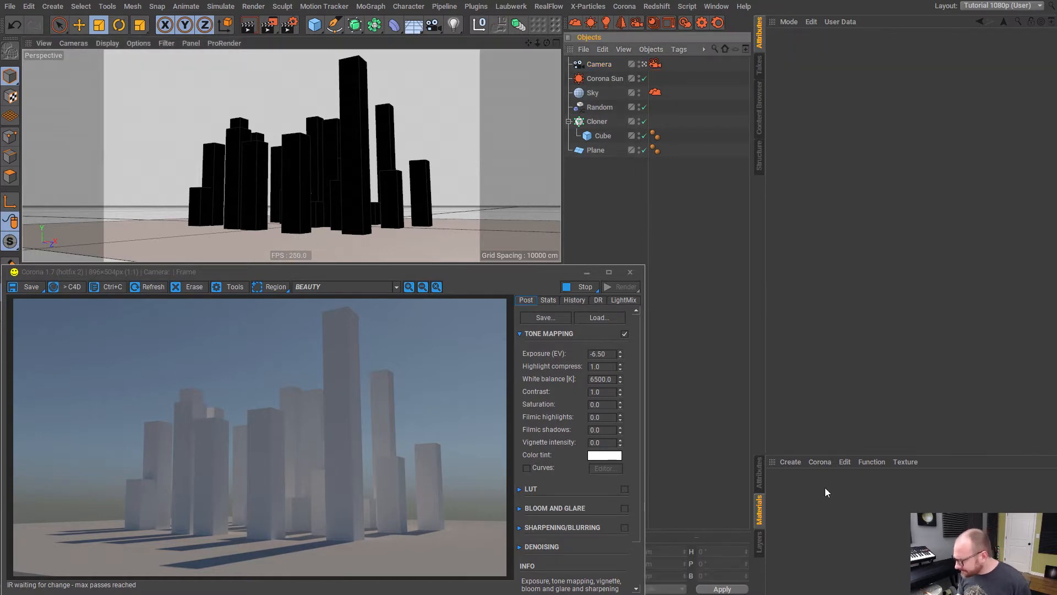
left_click(825, 462)
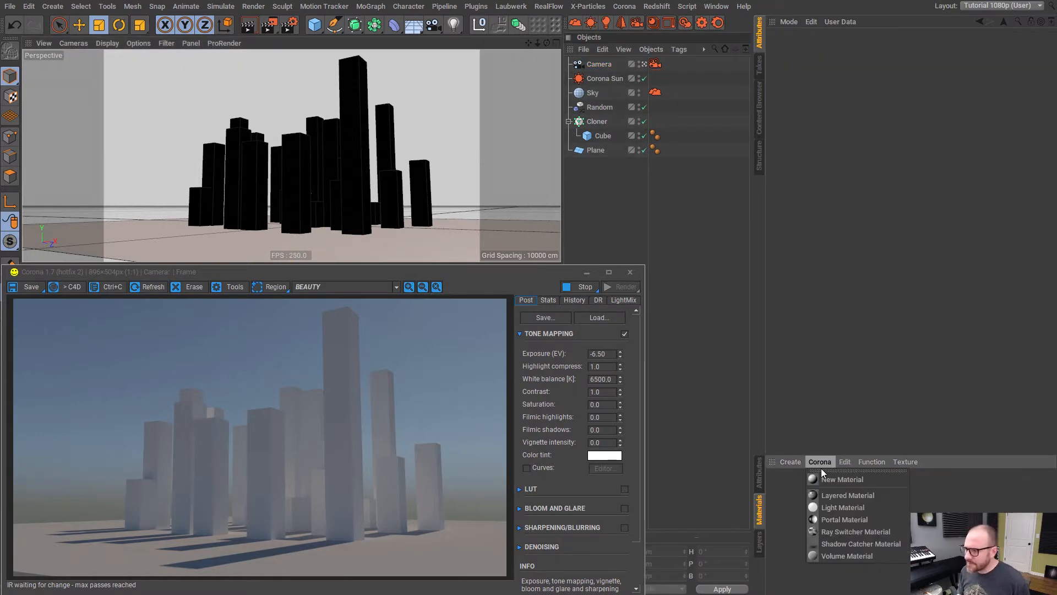
left_click(849, 555)
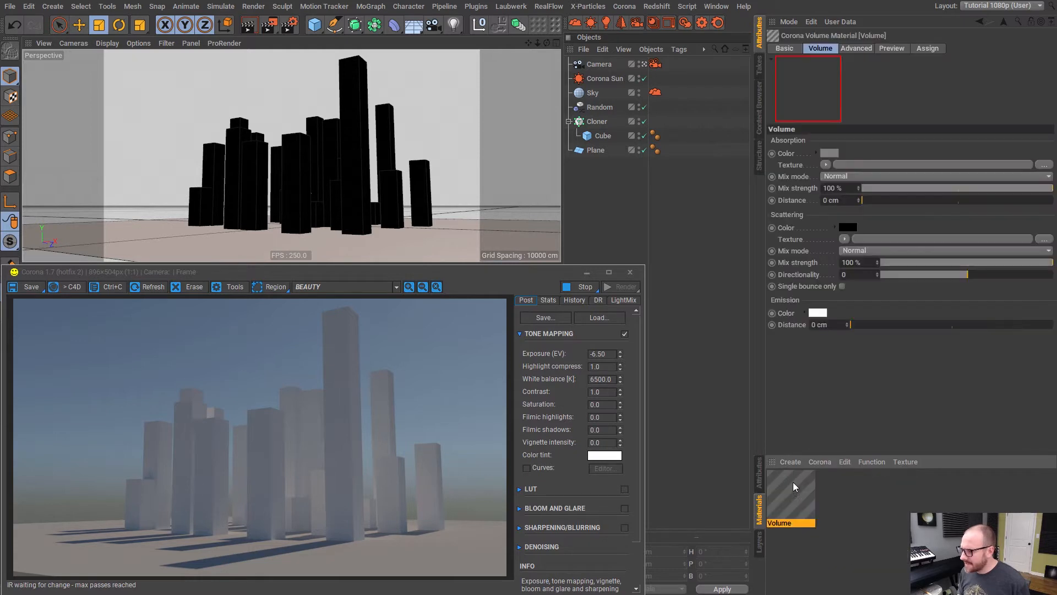
double_click(790, 522)
type("Fo")
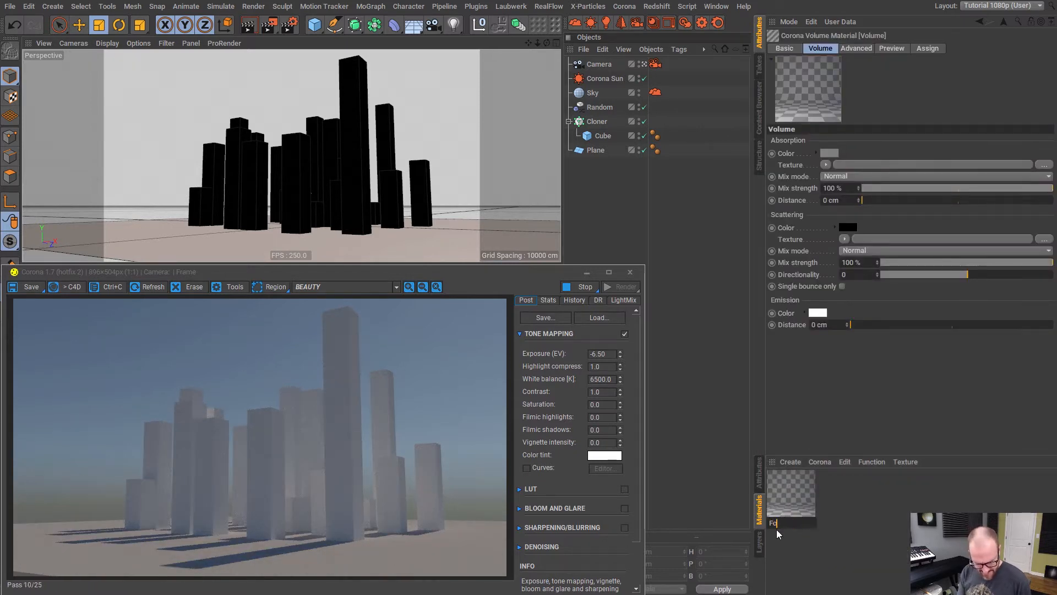
type("g")
key("Return")
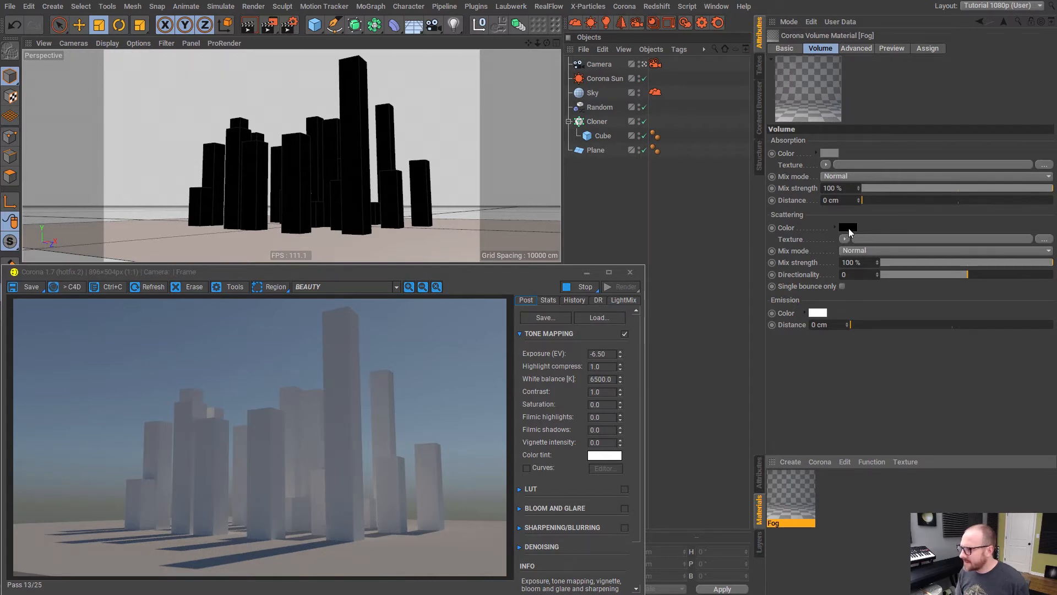
Set the Fog material's scattering color to a neutral grey with a value of about 68%
left_click(848, 228)
left_click_drag(880, 250, 893, 252)
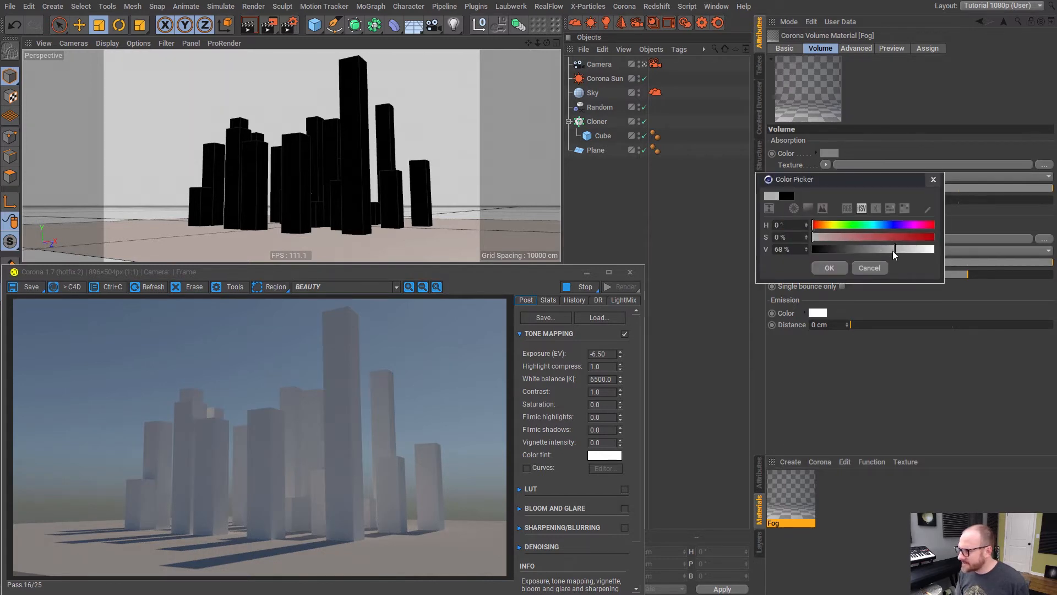
left_click(829, 267)
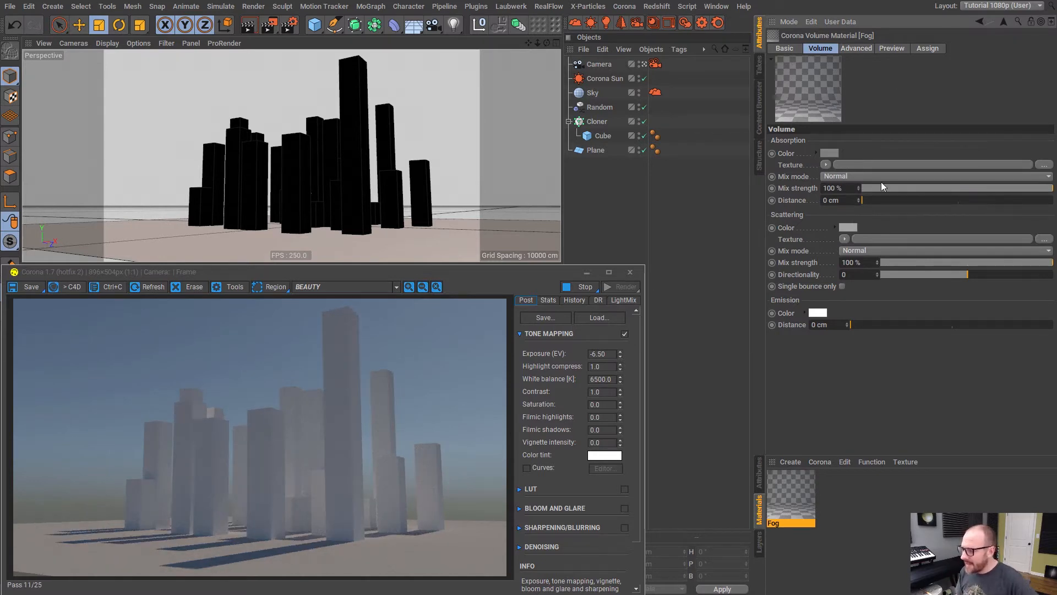
Enable Global volume in Corona's scene environment render settings and assign the Fog material to it
left_click_drag(792, 509, 622, 188)
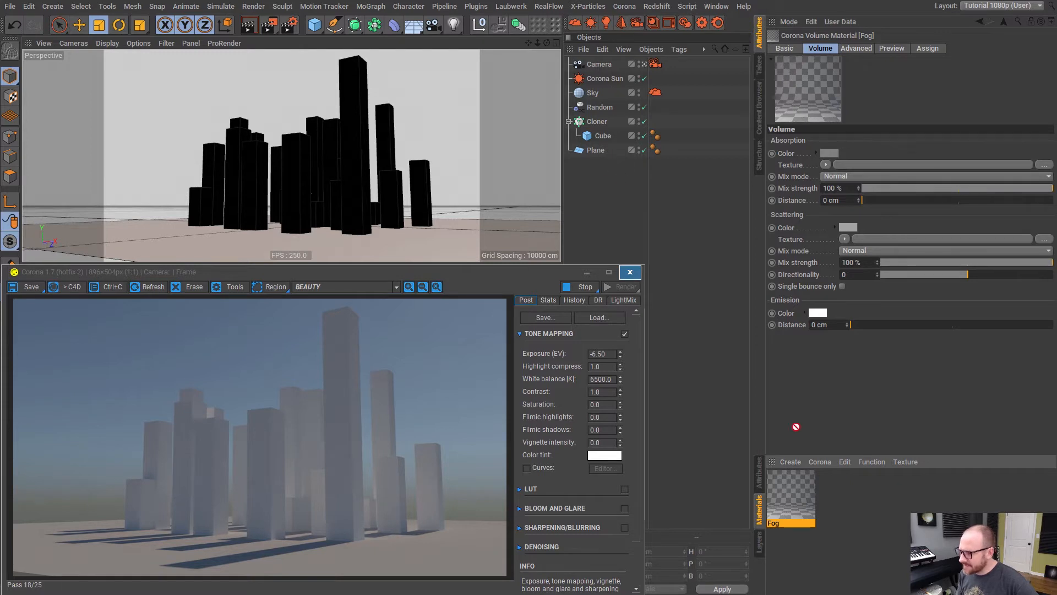
key("ctrl+b")
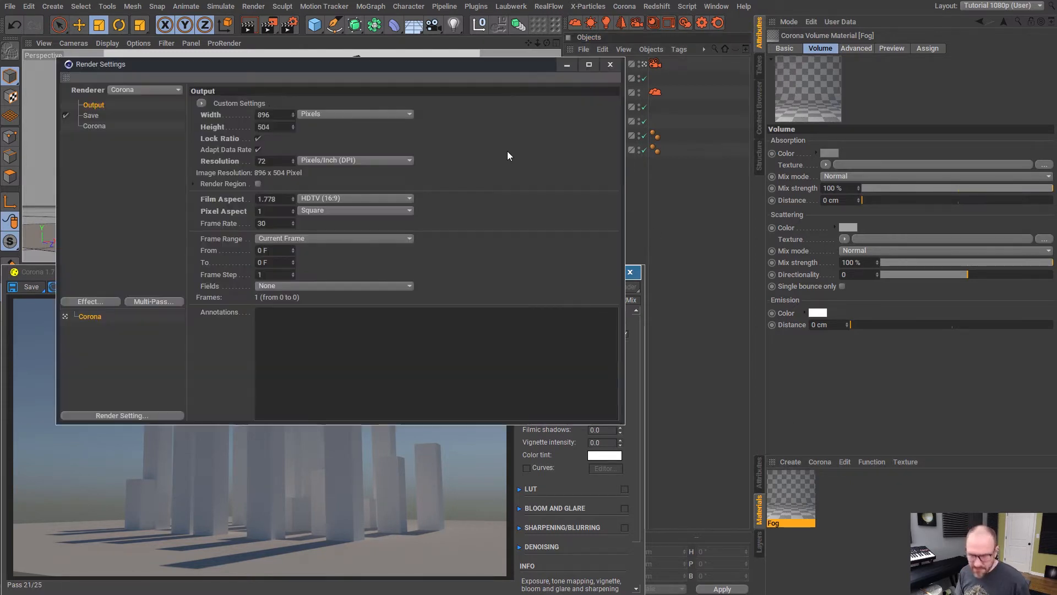
left_click(94, 126)
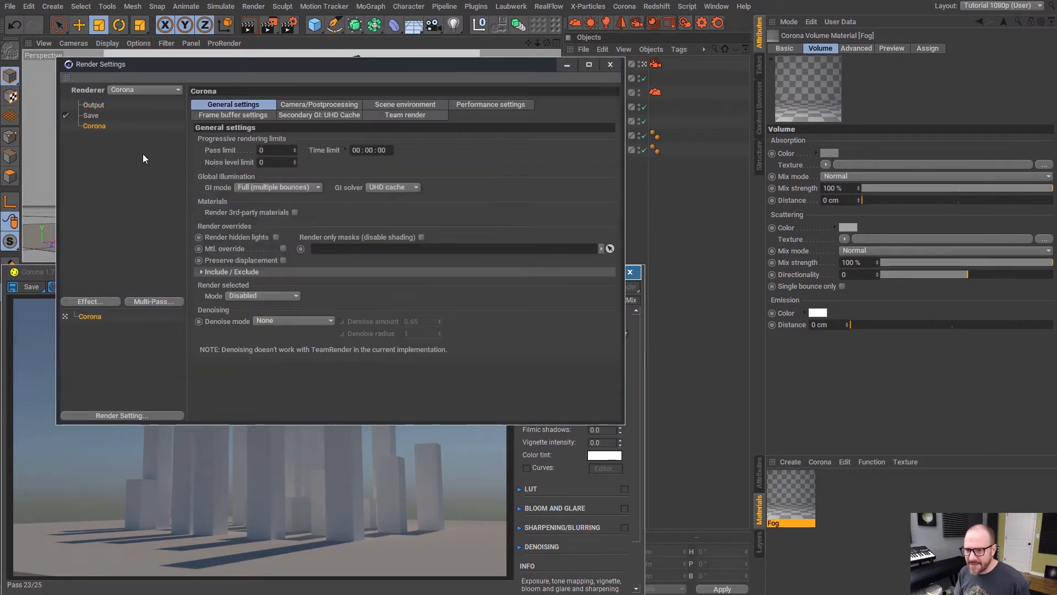
left_click(414, 105)
left_click_drag(390, 71, 369, 67)
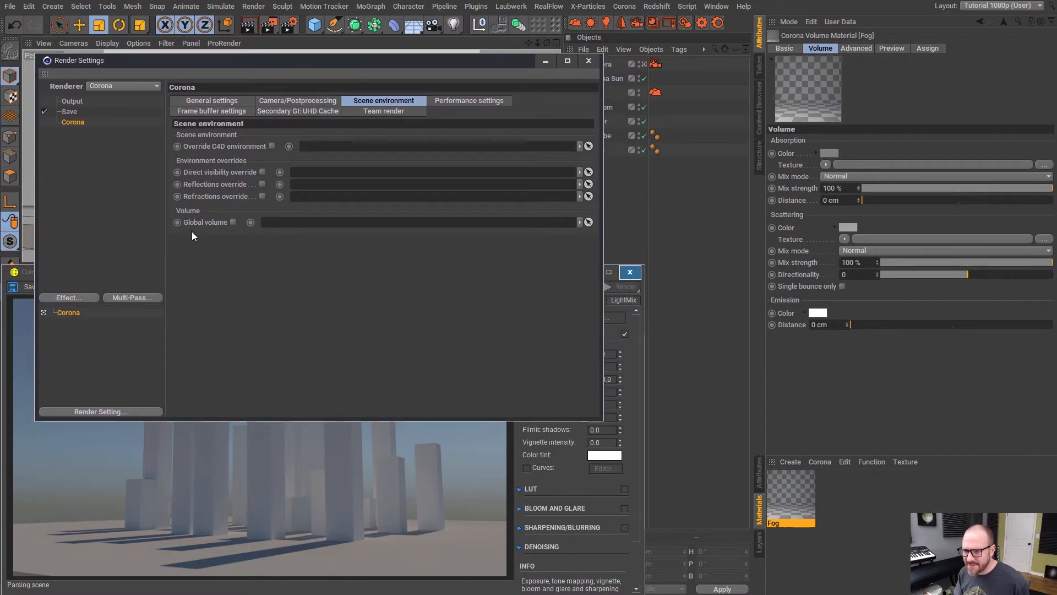
left_click(233, 222)
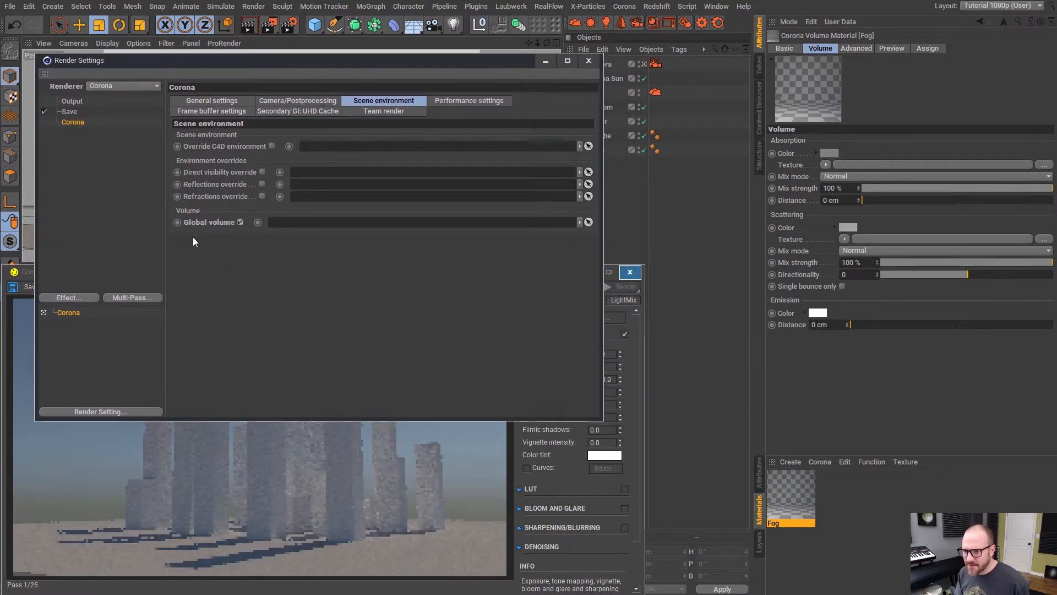
left_click_drag(795, 504, 325, 225)
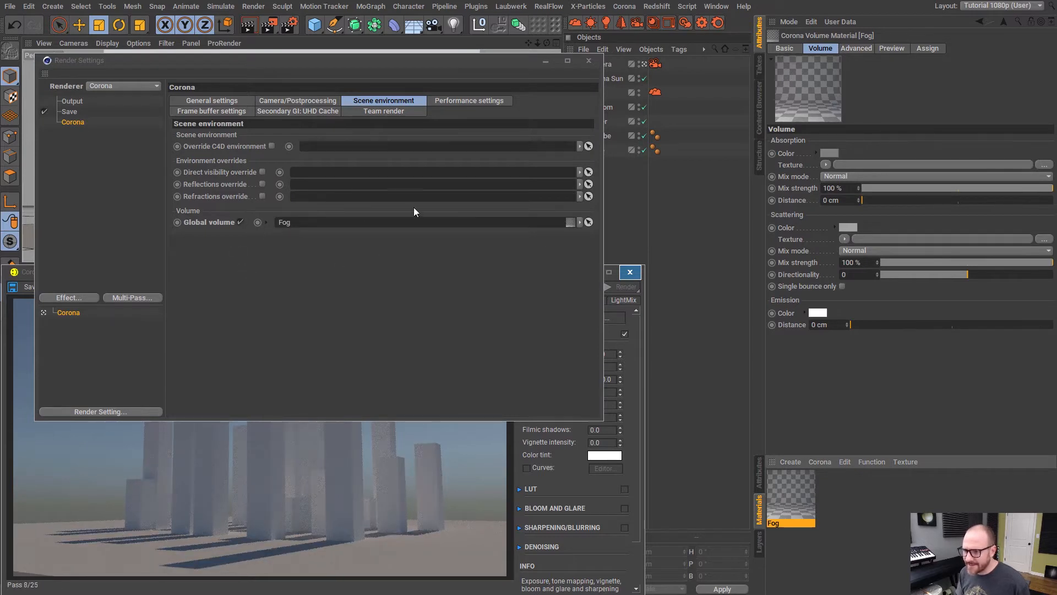
Close the render settings and set the Fog material's absorption distance to 500 cm
left_click(588, 60)
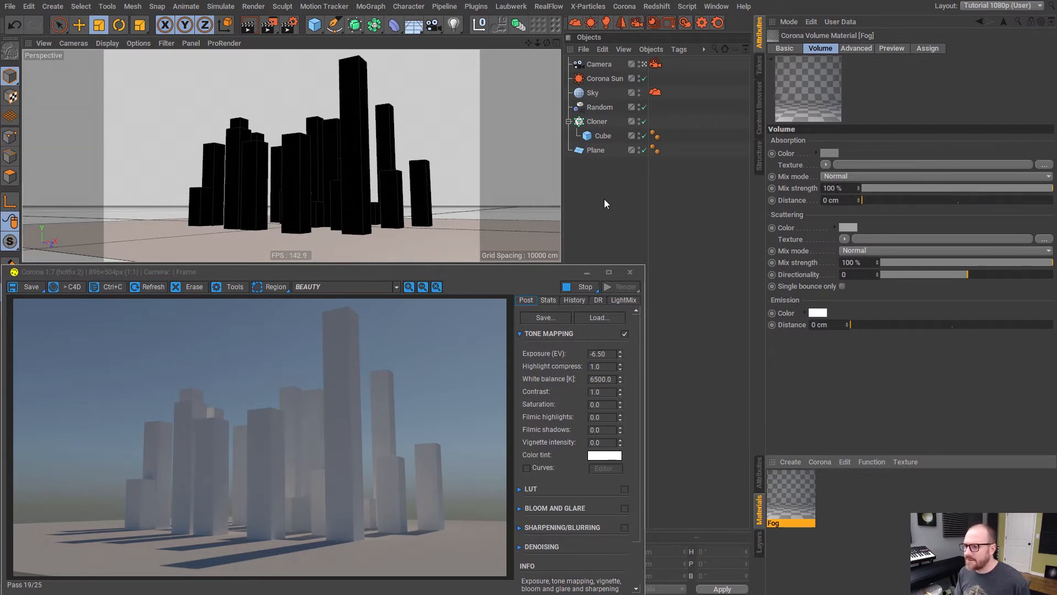
middle_click_drag(322, 187, 315, 191, "alt")
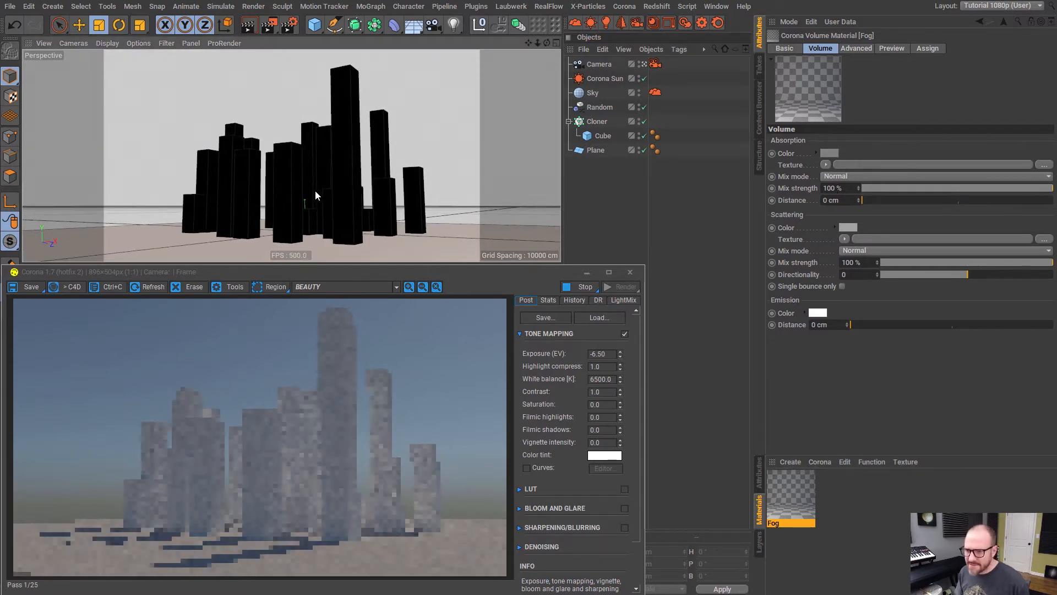
left_click_drag(315, 192, 308, 201, "alt")
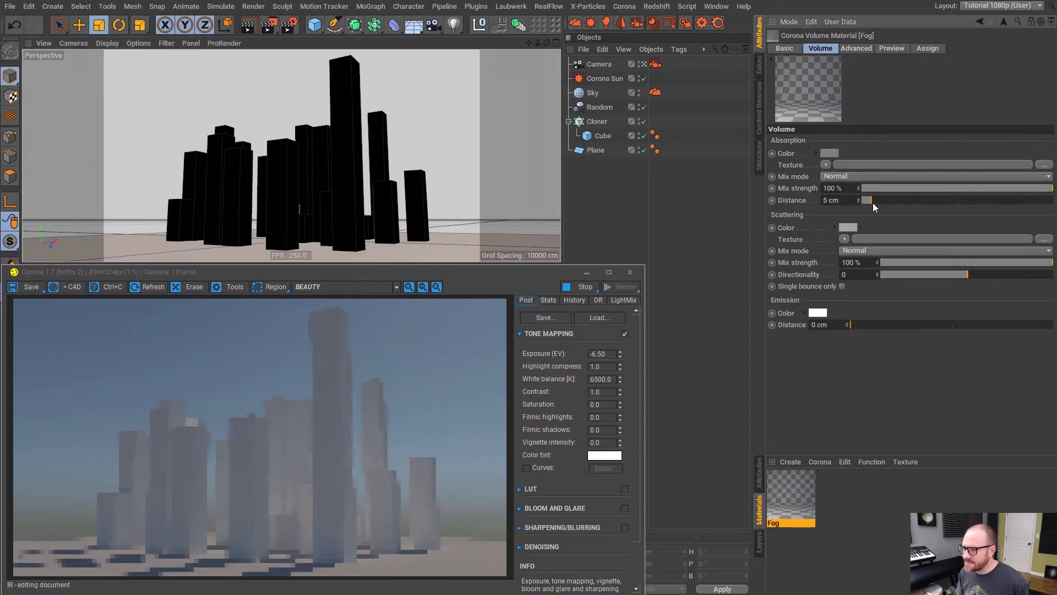
left_click_drag(877, 203, 1048, 200)
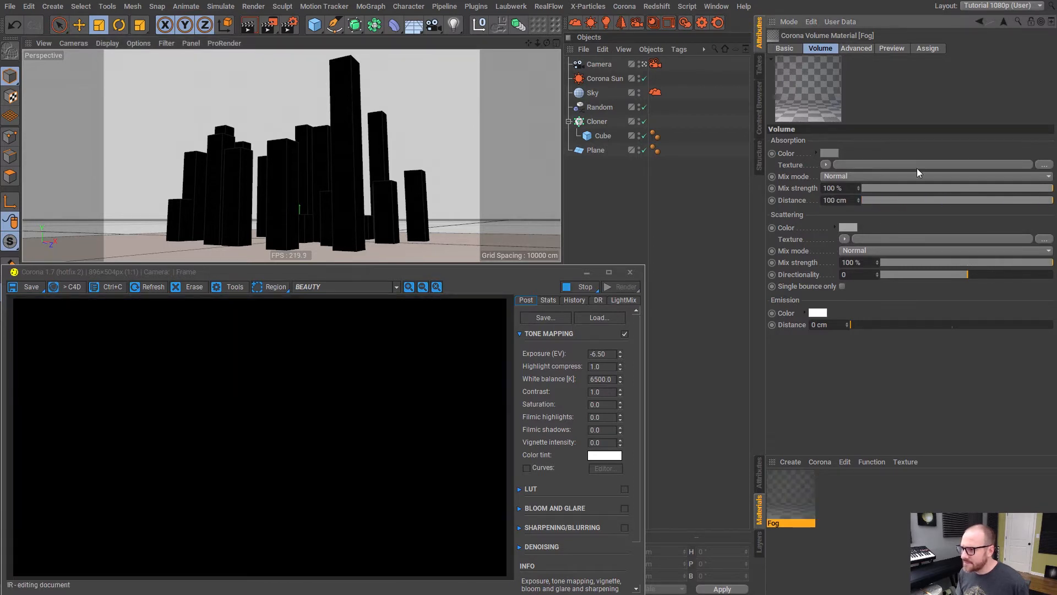
type("500")
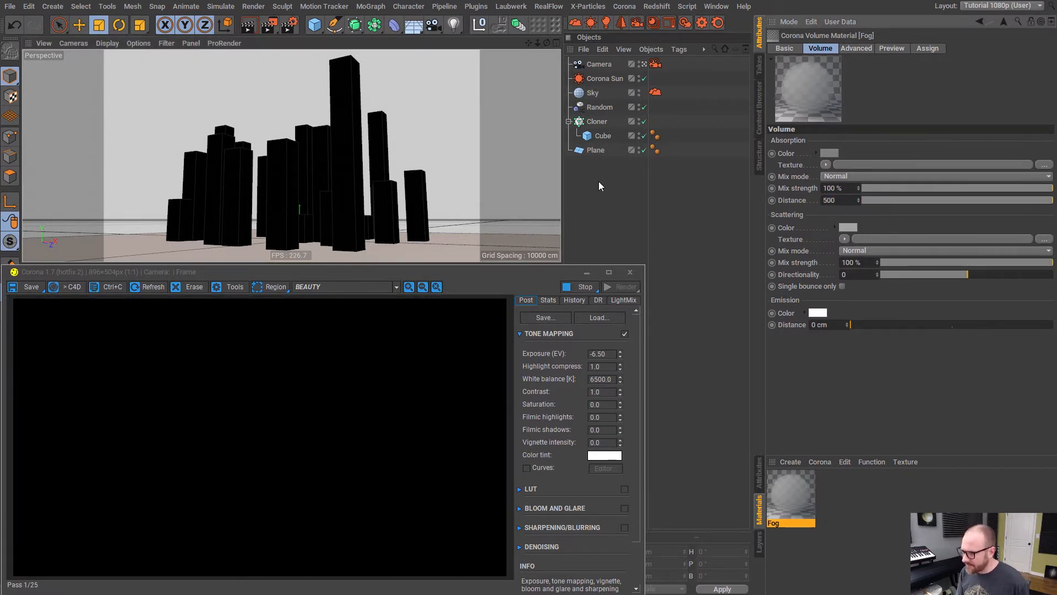
key("Return")
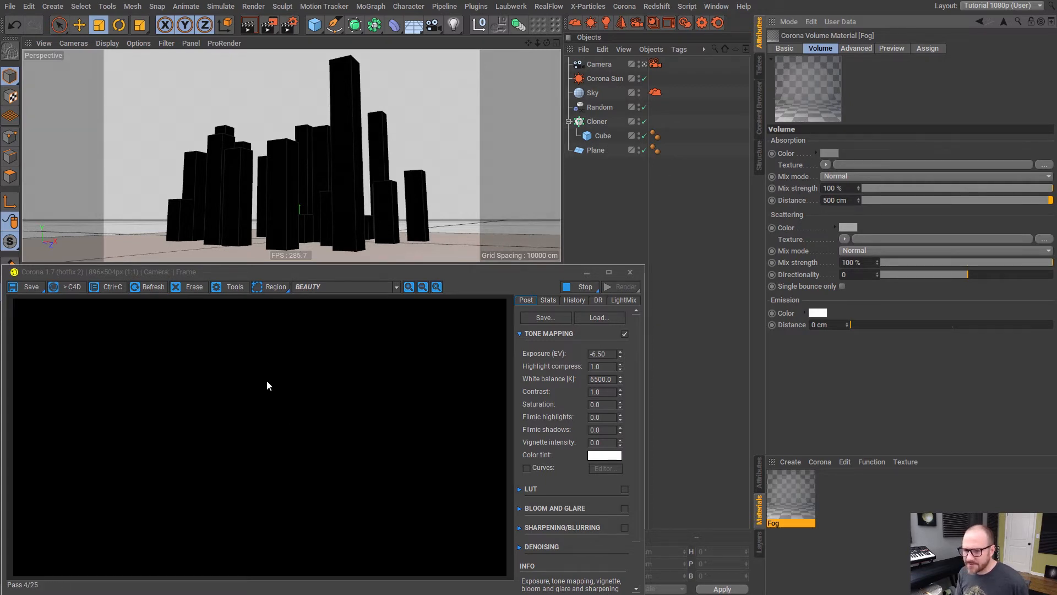
Raise the Corona Camera tag's exposure to 9.6 EV
left_click(655, 92)
left_click(655, 64)
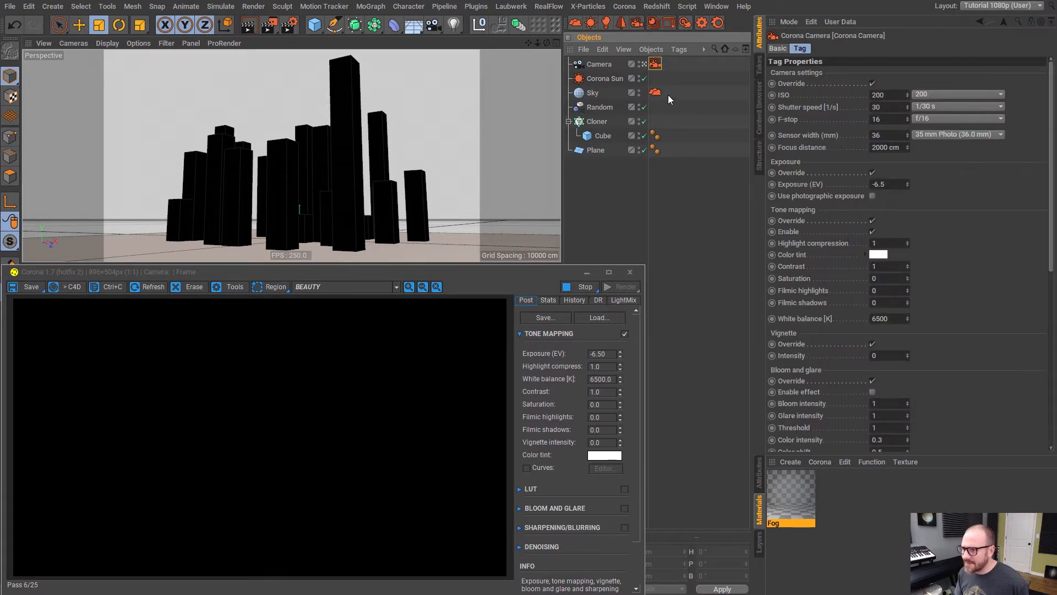
left_click(621, 195)
left_click(655, 64)
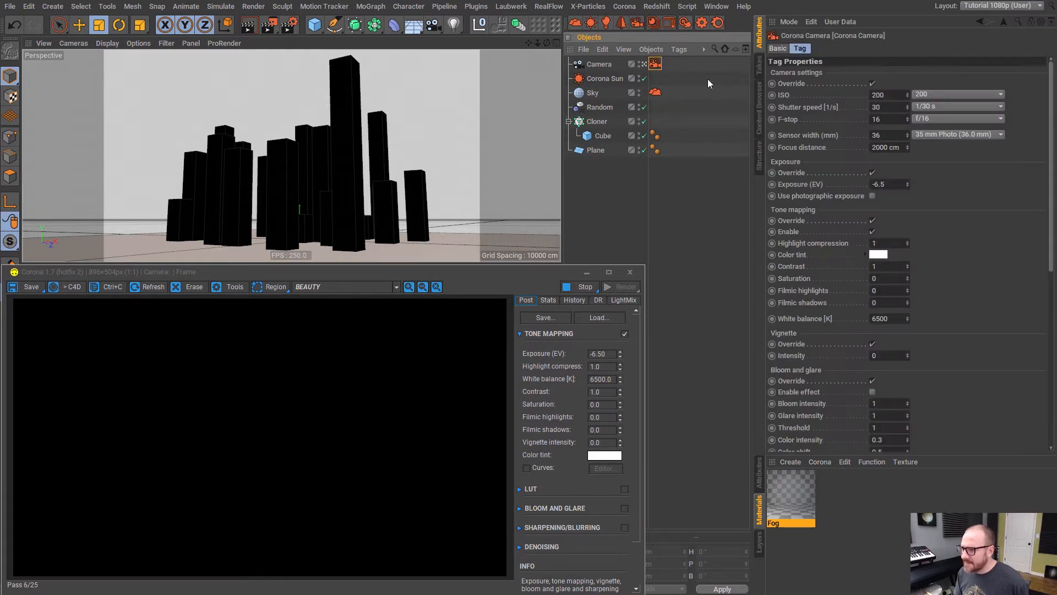
left_click(907, 183)
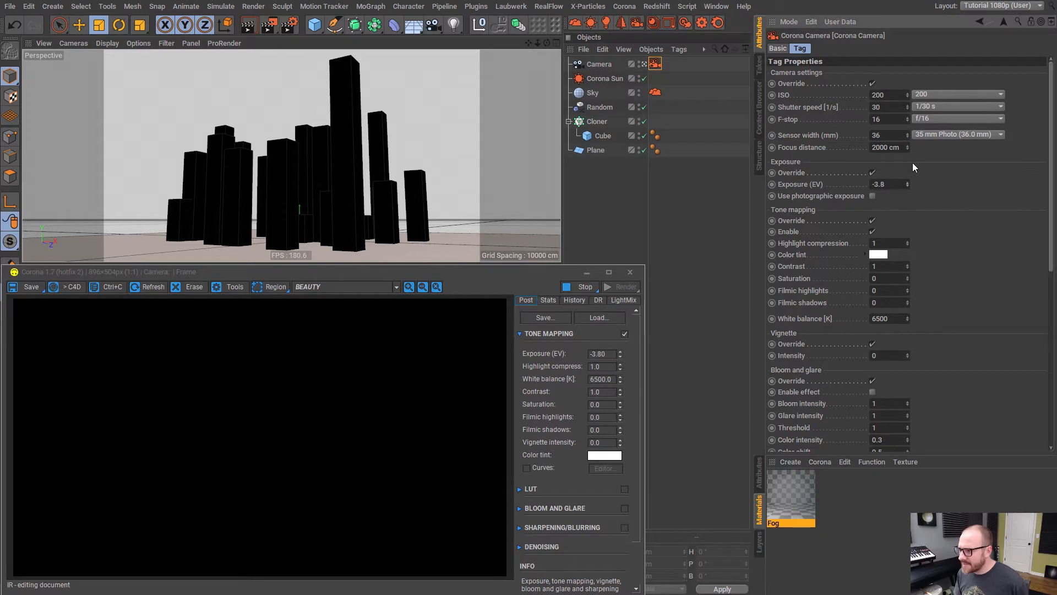
left_click_drag(912, 163, 917, 134)
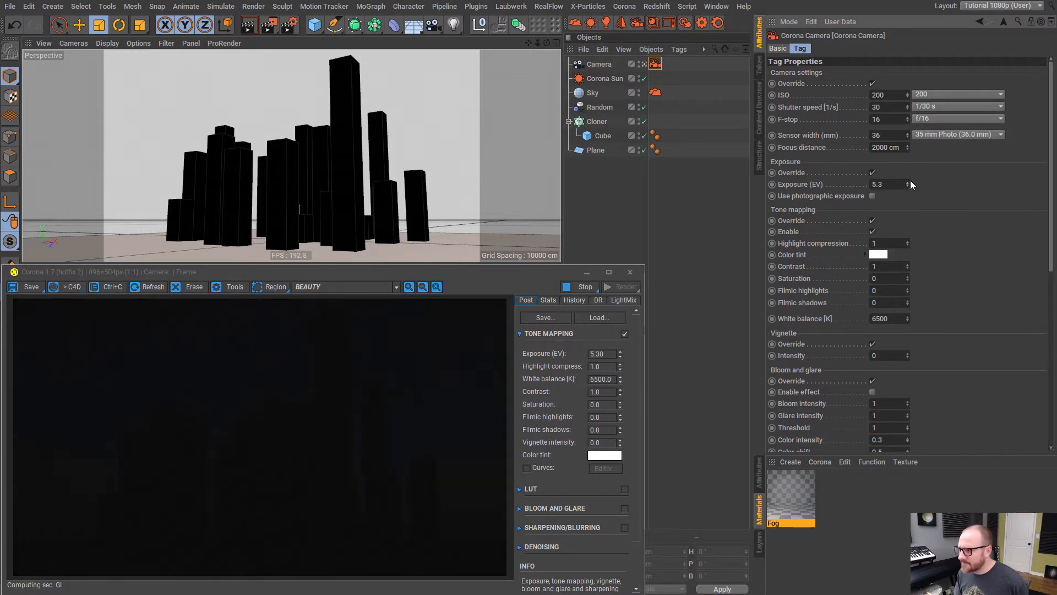
left_click_drag(907, 181, 916, 150)
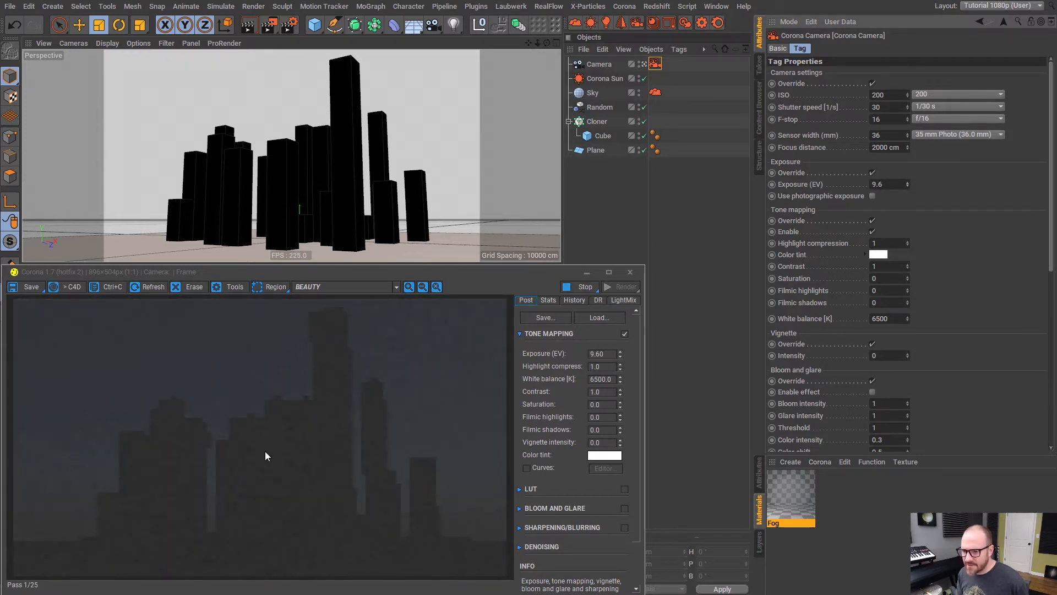
left_click_drag(322, 186, 324, 185, "alt")
Enable Single bounce only for the Fog material's scattering and orbit the camera around the city
left_click(783, 495)
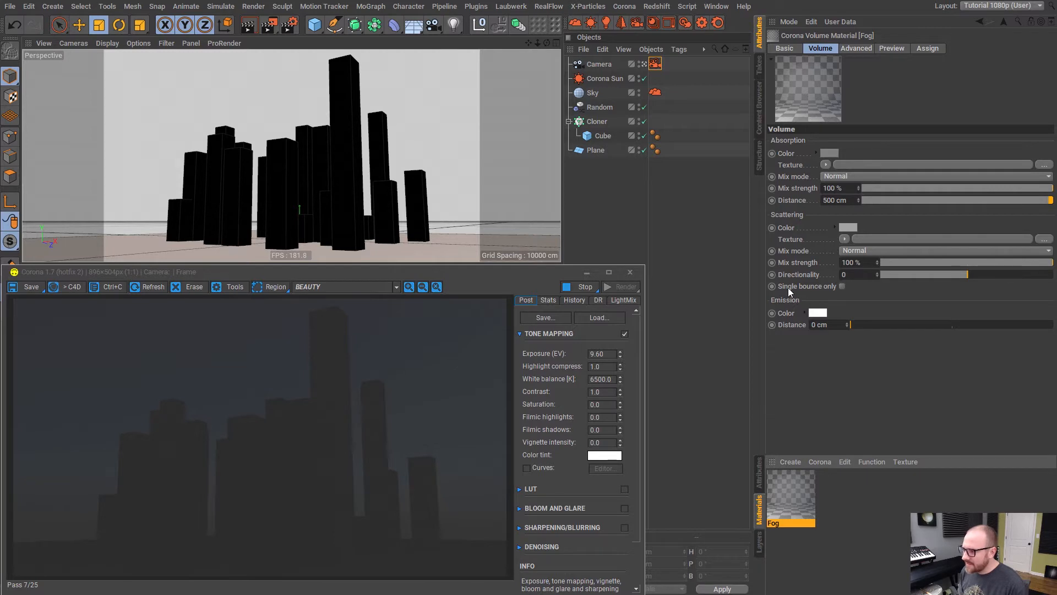
left_click(842, 286)
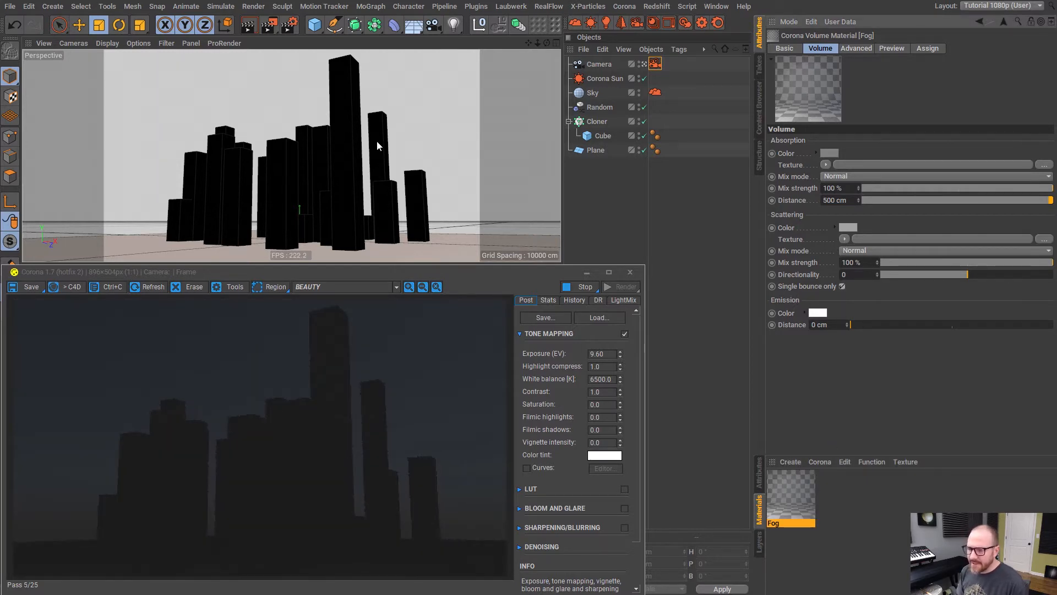
left_click_drag(338, 177, 317, 193, "alt")
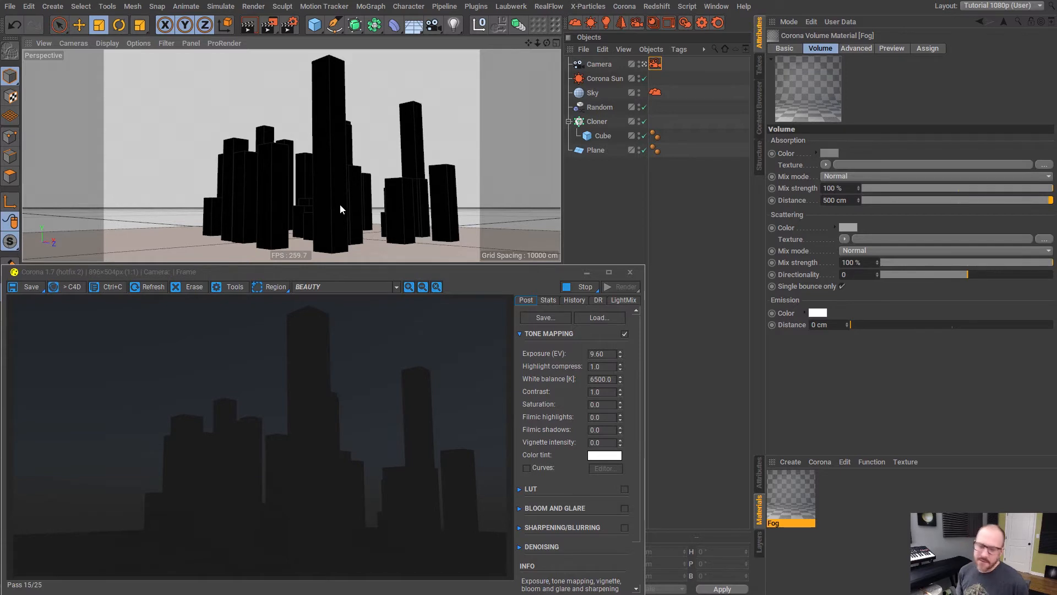
left_click_drag(337, 203, 325, 201, "alt")
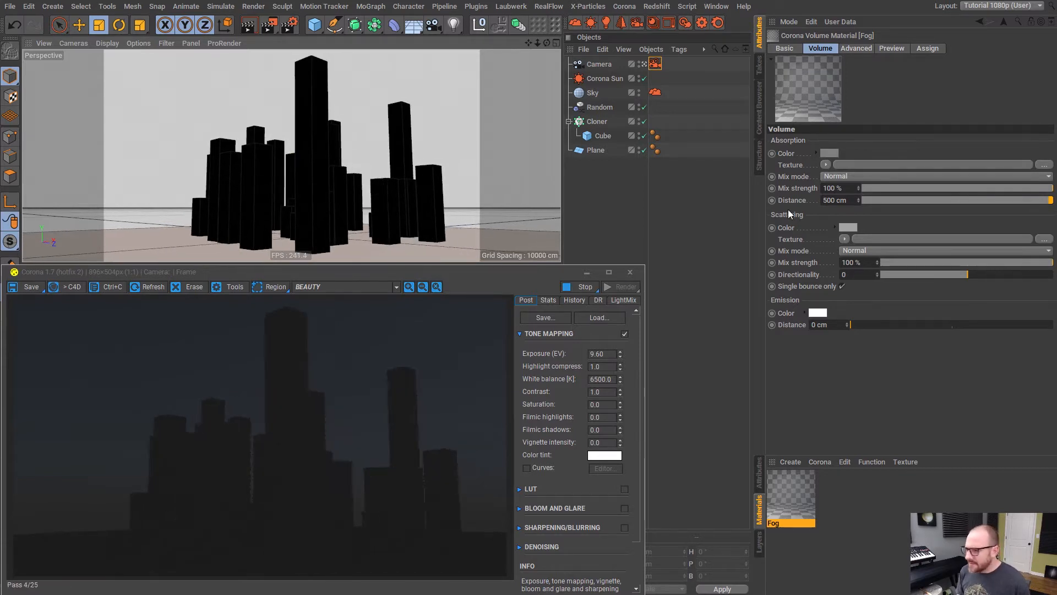
Increase the Corona Camera tag's exposure to 11.3 EV and orbit the camera to a lower angle on the towers
left_click(656, 64)
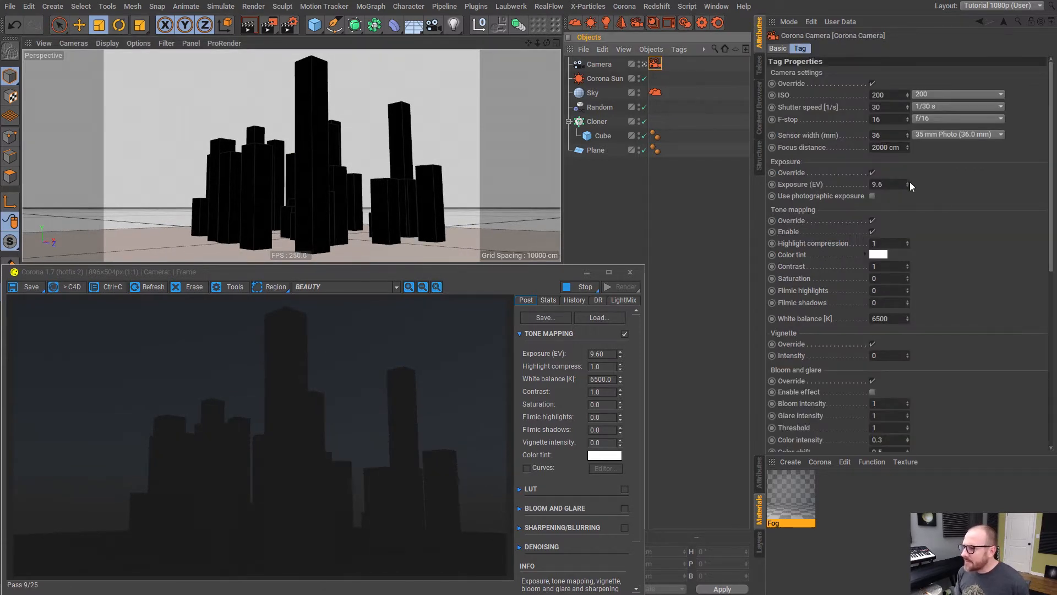
mouse_move(908, 183)
left_mouse_down()
mouse_move(913, 165)
mouse_move(897, 169)
left_mouse_up()
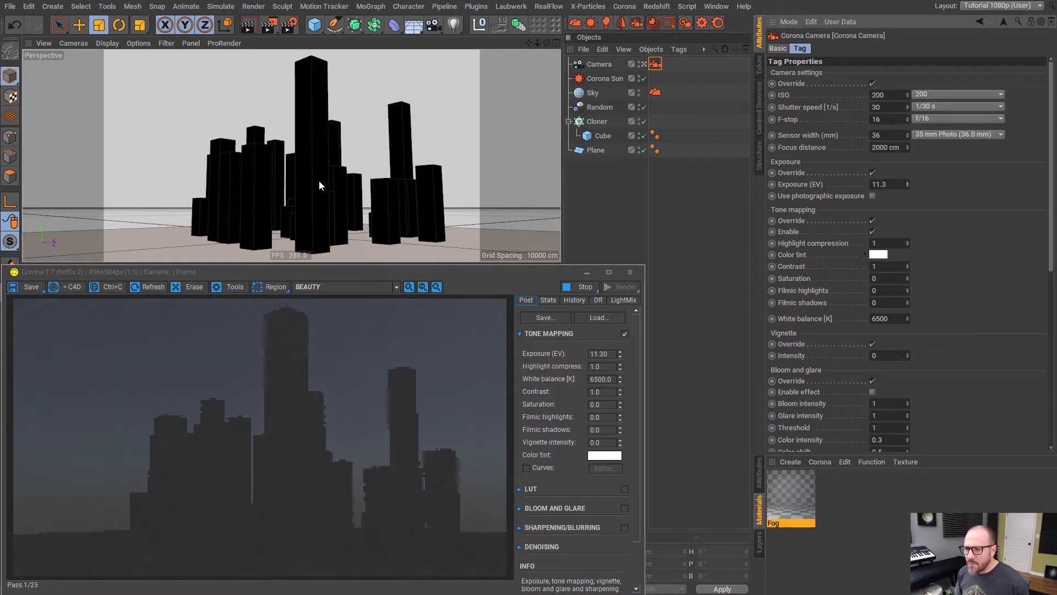
mouse_move(318, 185)
left_mouse_down("alt")
mouse_move(295, 188)
mouse_move(309, 191)
left_mouse_up("alt")
left_click_drag(335, 189, 295, 173, "alt")
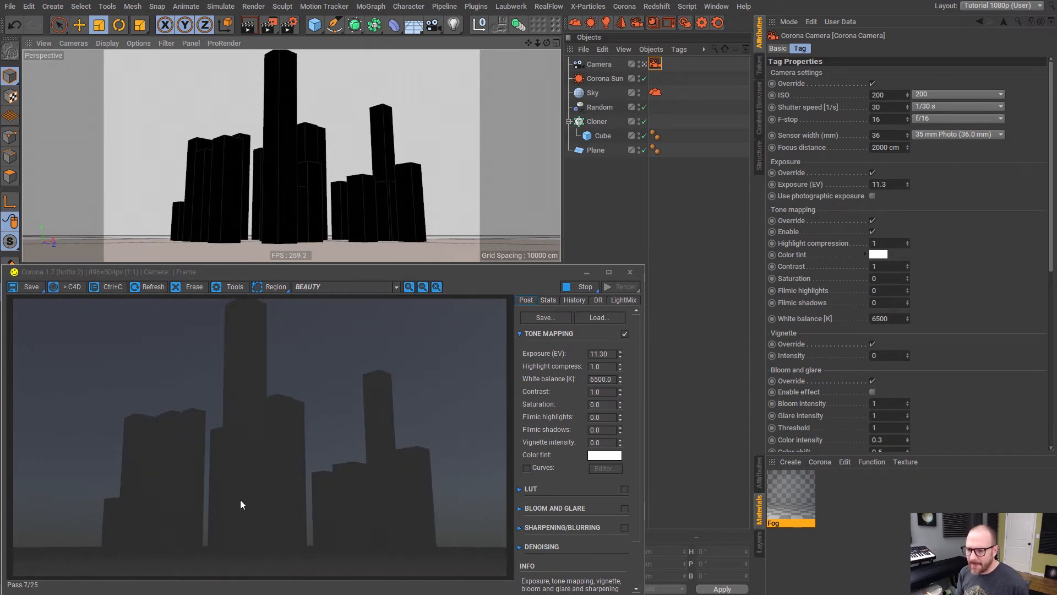
Increase the Fog material's absorption distance to 567 cm
left_click(790, 502)
left_click_drag(859, 201, 873, 169)
mouse_move(292, 183)
left_mouse_down("alt")
mouse_move(306, 185)
mouse_move(288, 184)
left_mouse_up("alt")
Lower the Corona Sun's angle toward the horizon and orbit the camera to face the sun behind the city
left_click(605, 78)
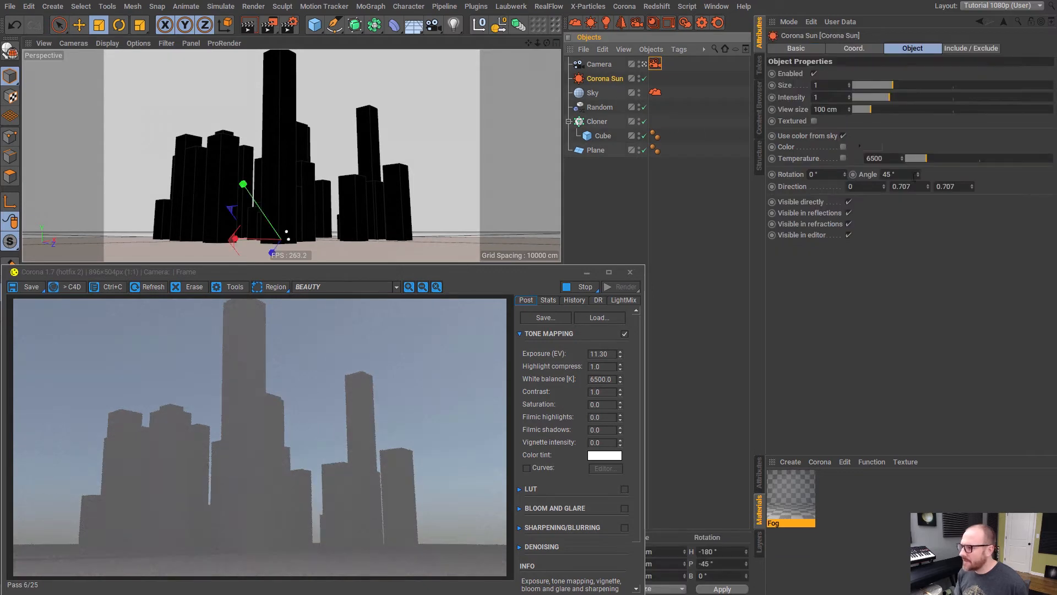
left_click_drag(917, 176, 923, 189)
left_click_drag(321, 155, 368, 171, "alt")
Set the Camera object's focal length to 20 mm and reframe the backlit towers from closer in
left_click(599, 64)
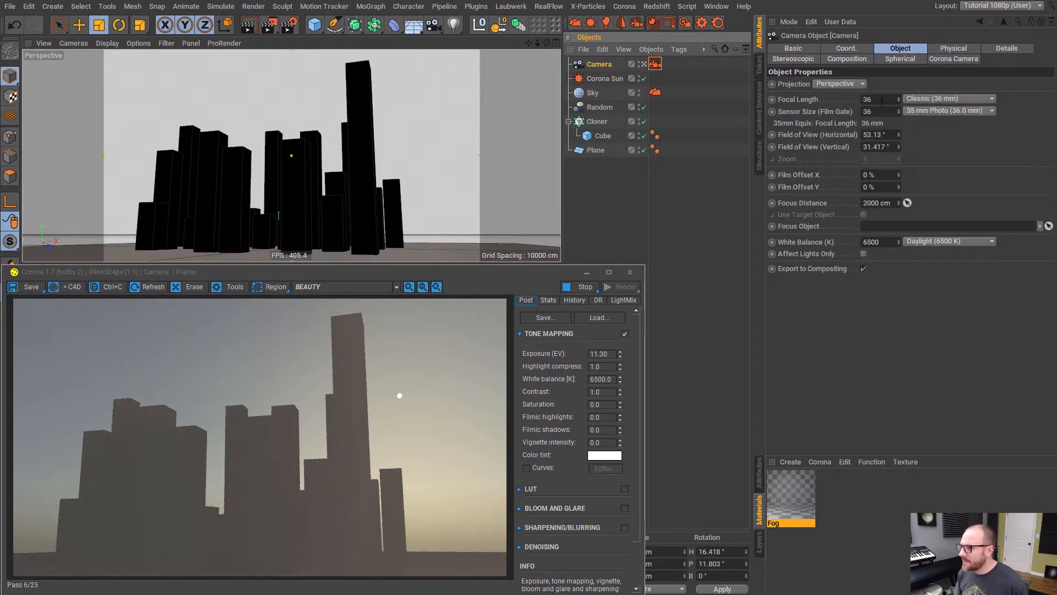
type("20")
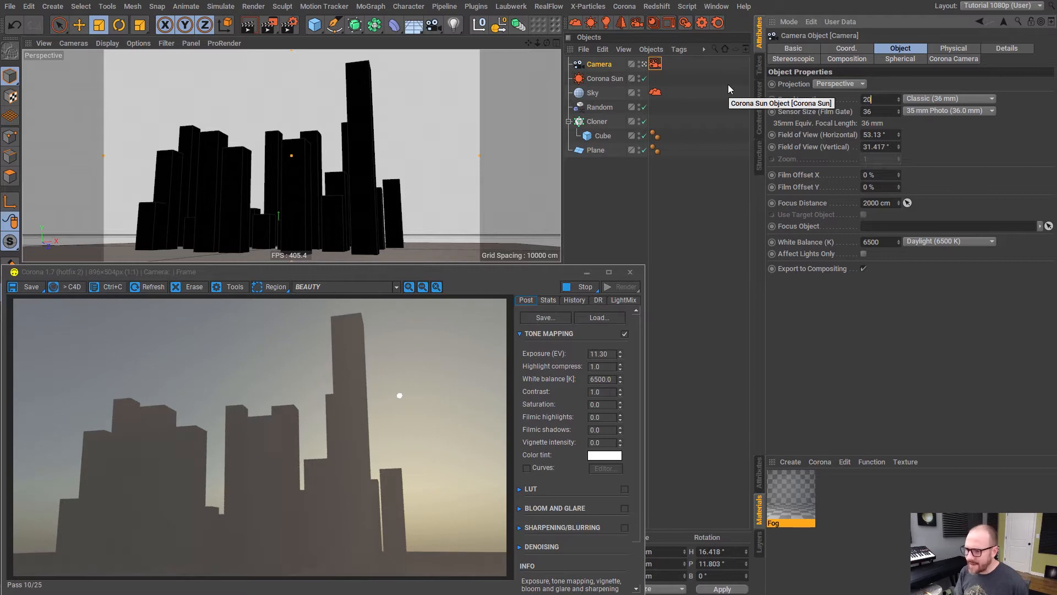
key("Return")
left_click_drag(295, 189, 361, 186, "alt")
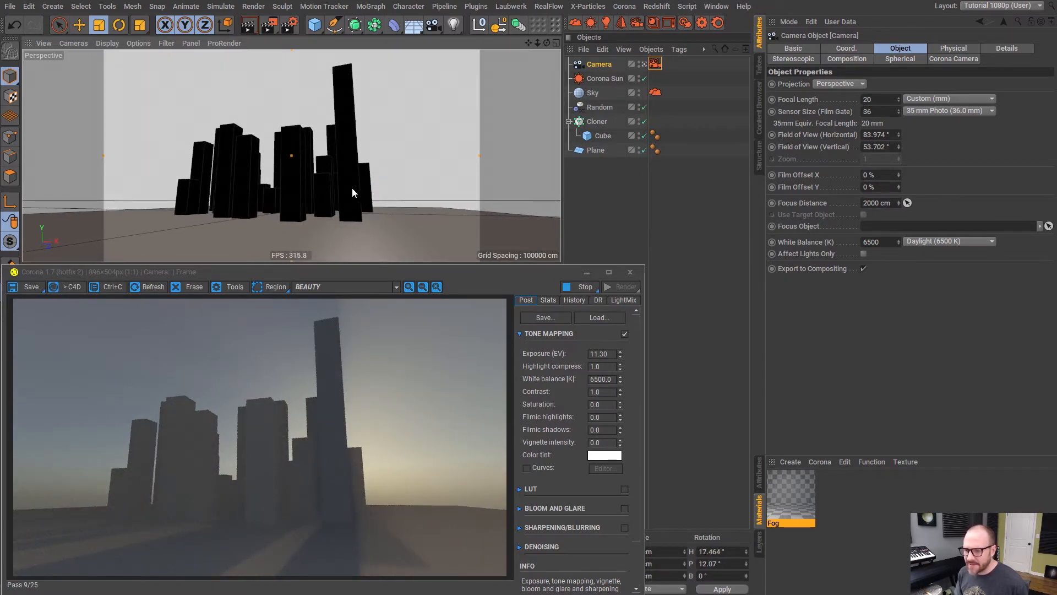
right_click_drag(276, 186, 295, 186, "alt")
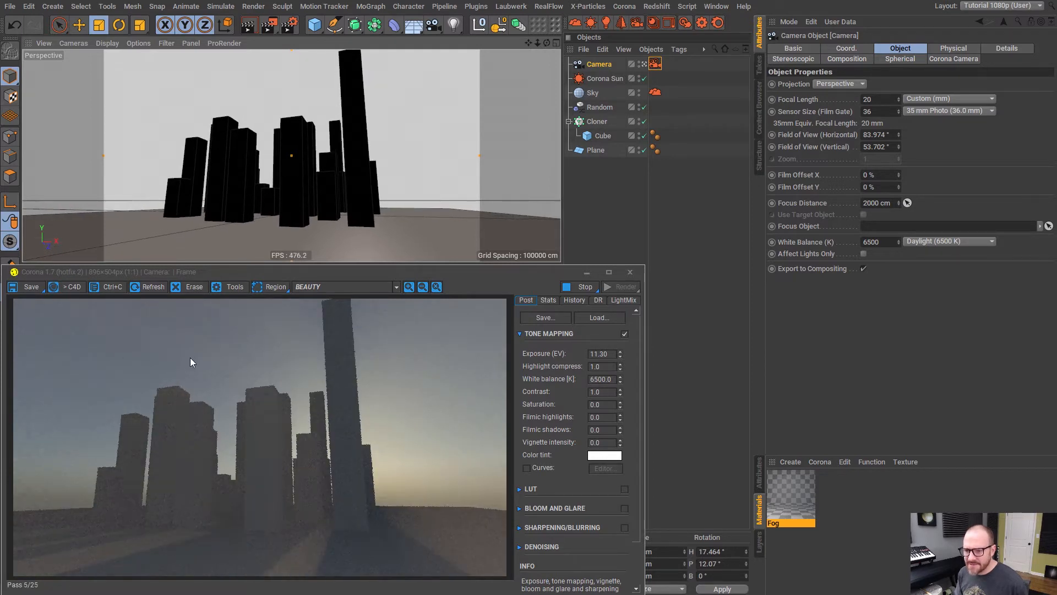
Raise the Fog material's scattering directionality to 0.6 and orbit the camera so the sun sits beside the towers
left_click(793, 504)
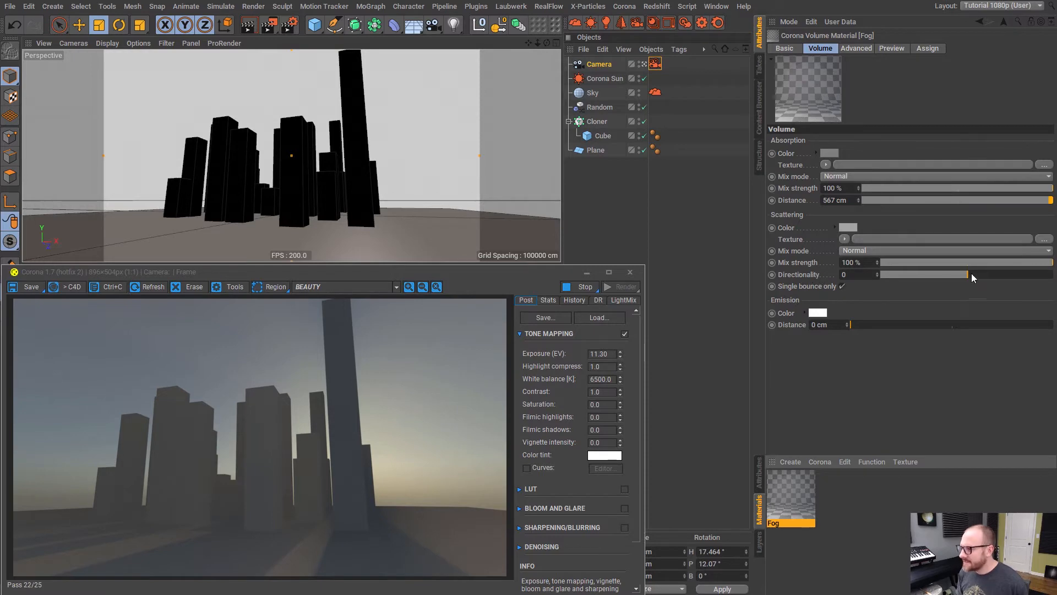
left_click_drag(971, 274, 1023, 274)
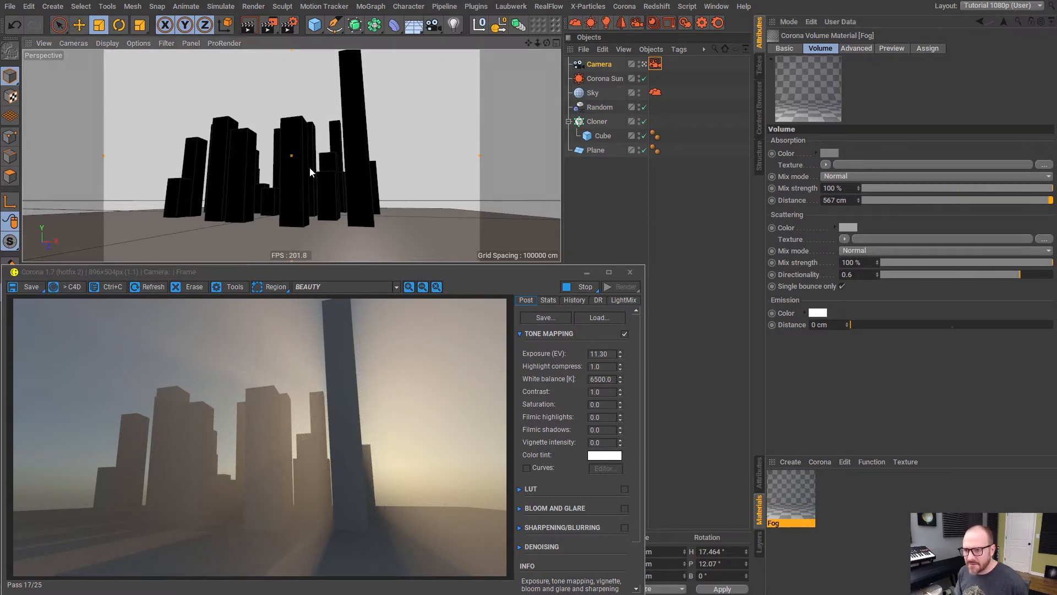
mouse_move(310, 167)
left_mouse_down("alt")
mouse_move(310, 140)
mouse_move(316, 151)
mouse_move(306, 152)
mouse_move(358, 144)
mouse_move(256, 148)
mouse_move(318, 157)
left_mouse_up("alt")
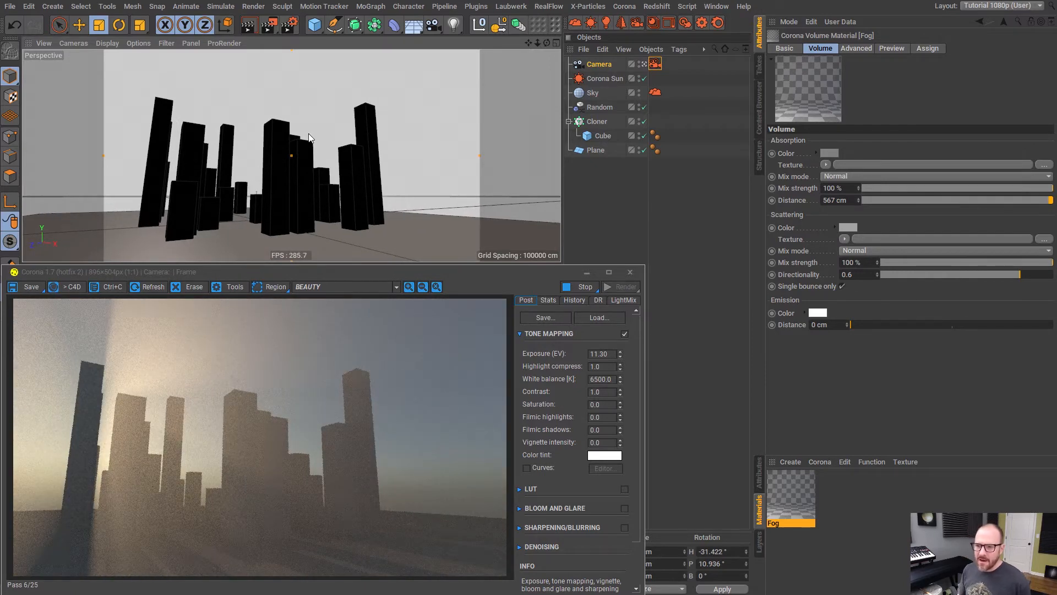
left_click_drag(282, 175, 367, 177, "alt")
left_click_drag(305, 160, 320, 161, "alt")
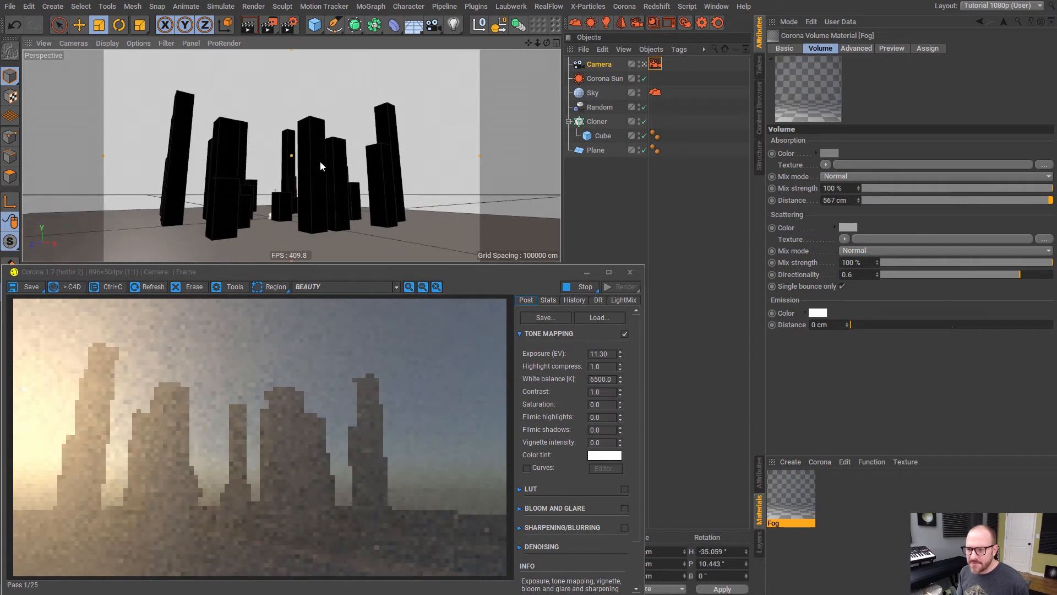
Try pure white with a value of 100% as the Fog material's absorption color
left_click(830, 153)
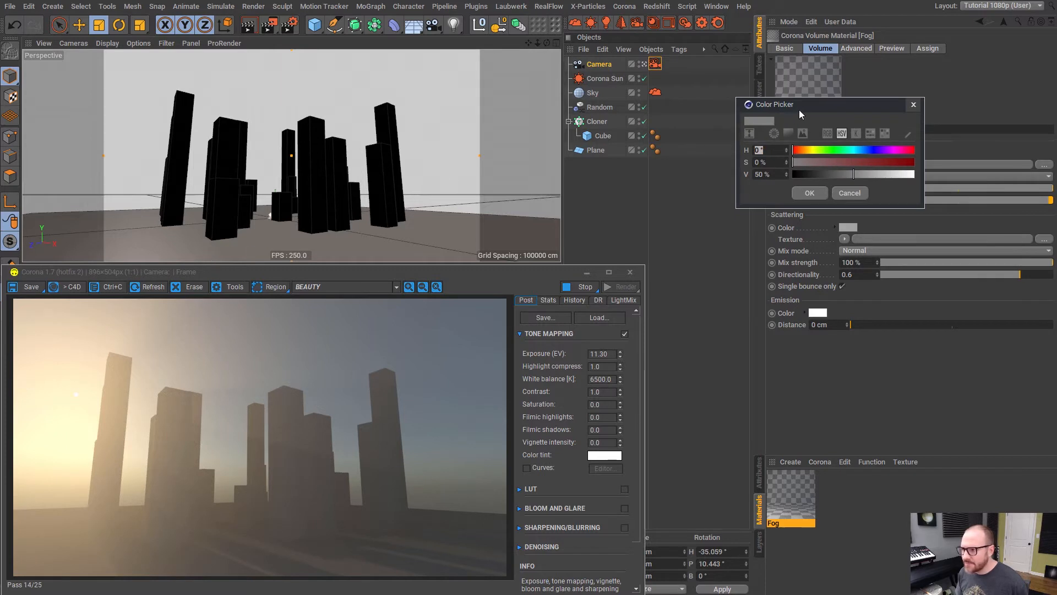
left_click_drag(857, 175, 918, 175)
left_click_drag(831, 104, 846, 222)
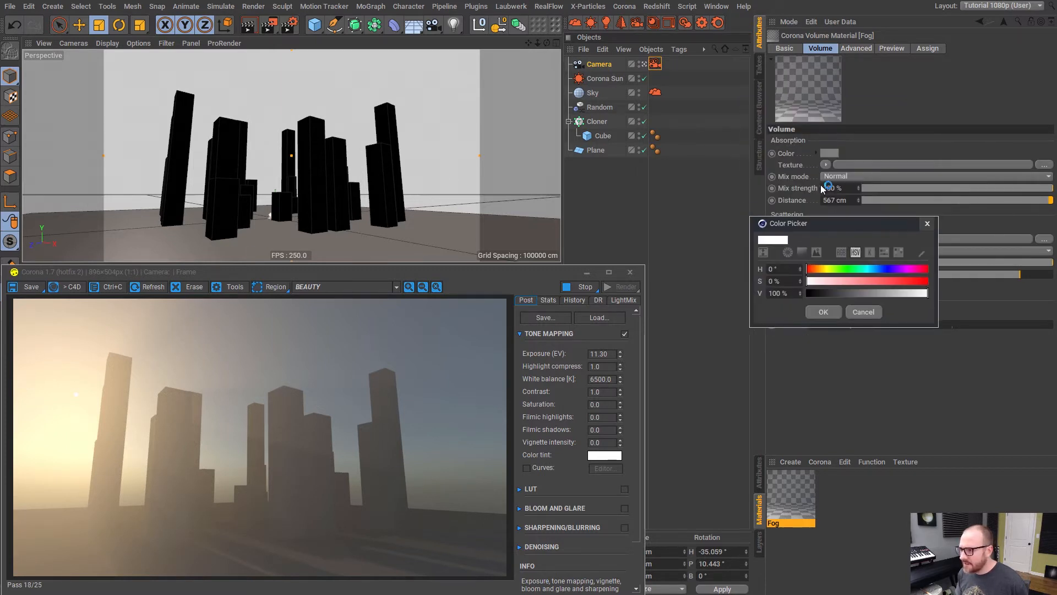
left_click(826, 312)
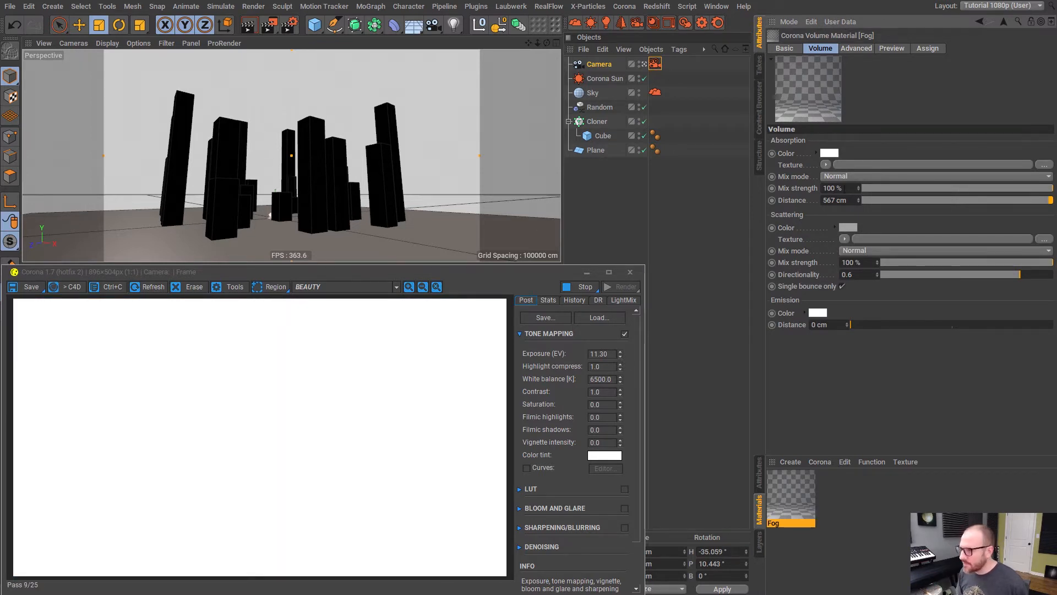
Set the Fog material's absorption color to a neutral grey with a value of about 56%
left_click(831, 153)
left_click_drag(915, 175, 891, 177)
left_click(812, 193)
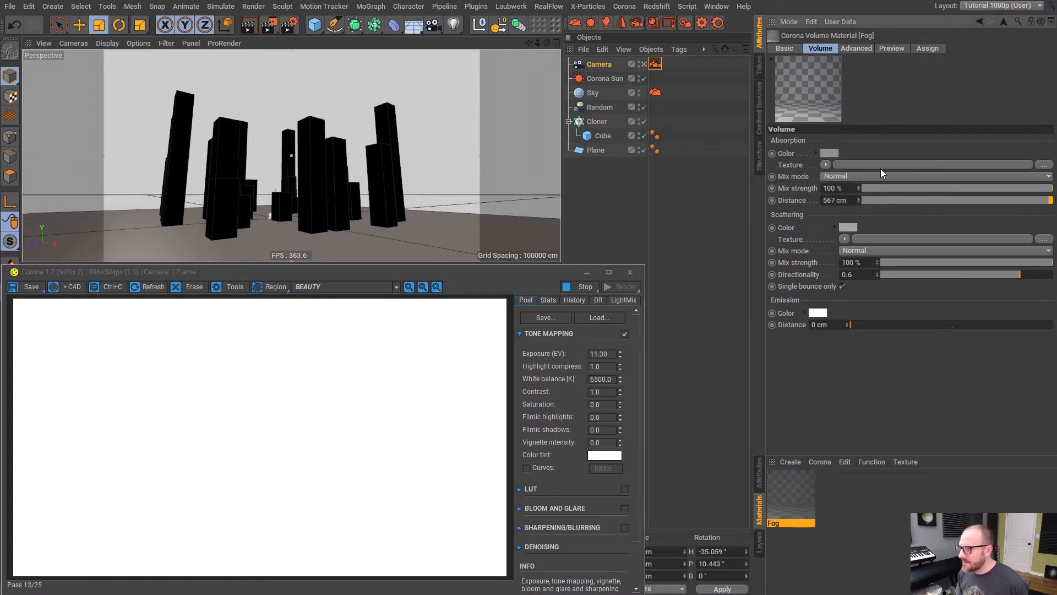
left_click(828, 153)
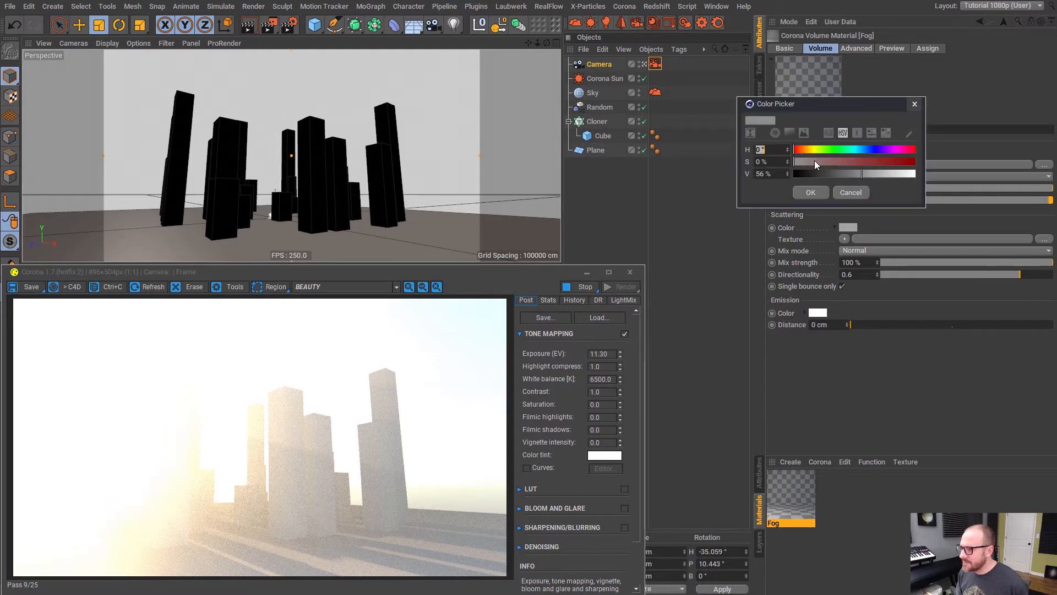
left_click(787, 175)
left_click_drag(862, 175, 864, 177)
left_click(811, 192)
Tint the Fog material's scattering color a pale cyan with hue 178°, saturation 13% and value 67%
left_click(848, 228)
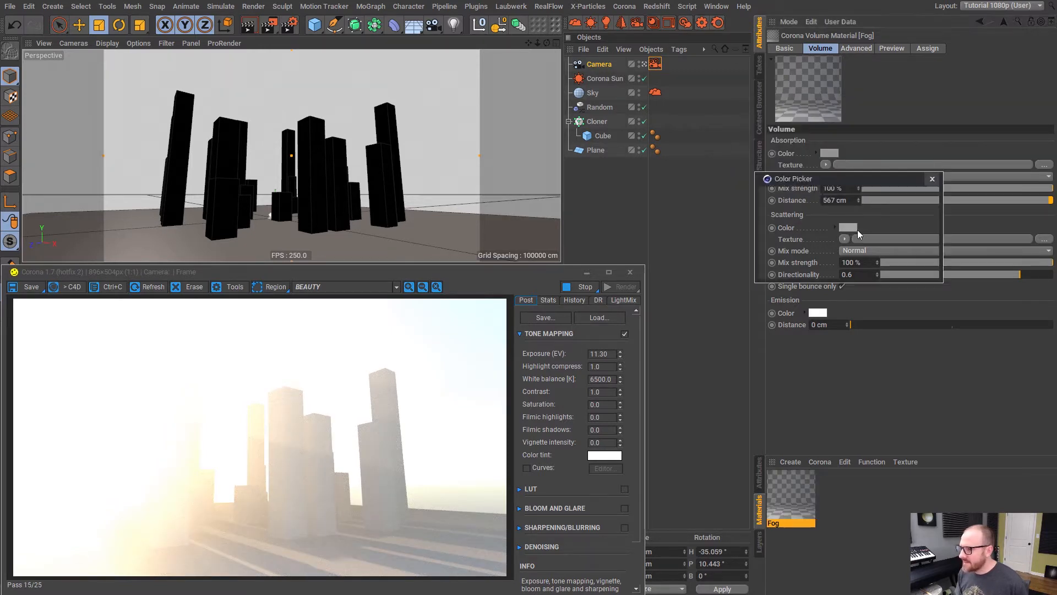
left_click(827, 224)
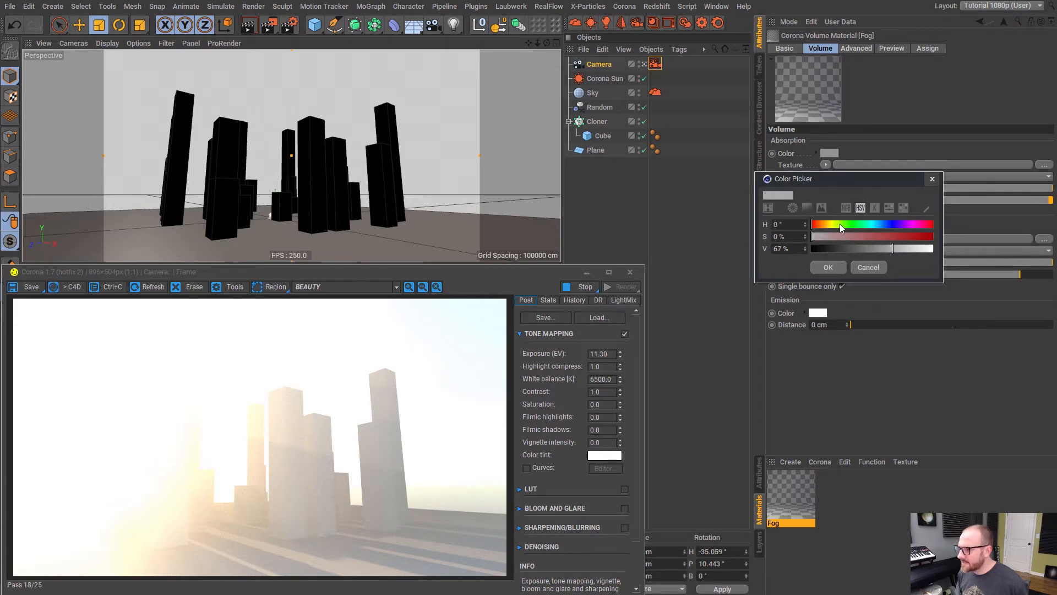
left_click(827, 237)
left_click(871, 224)
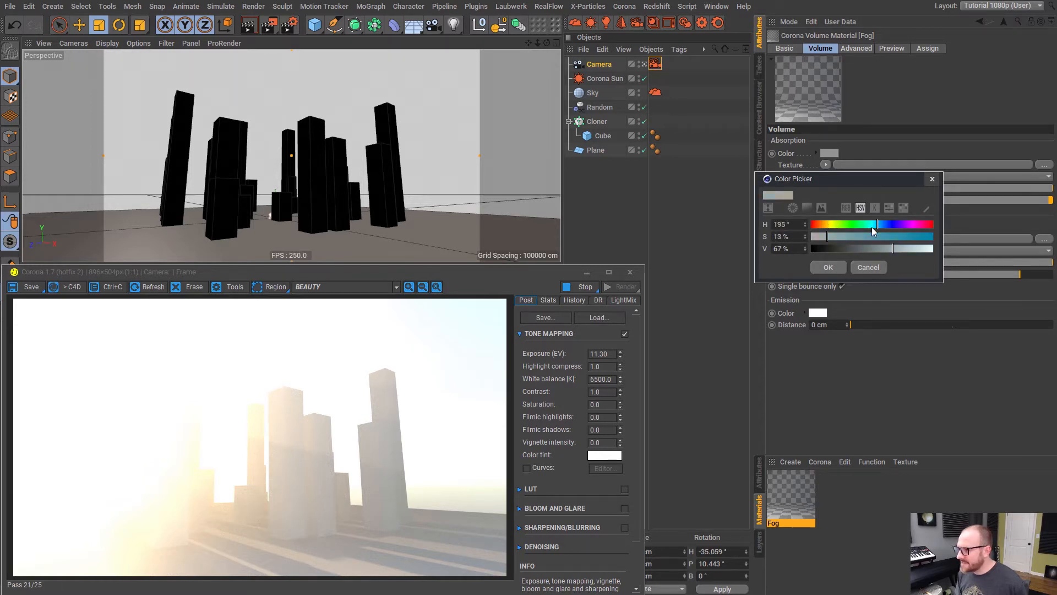
left_click(828, 267)
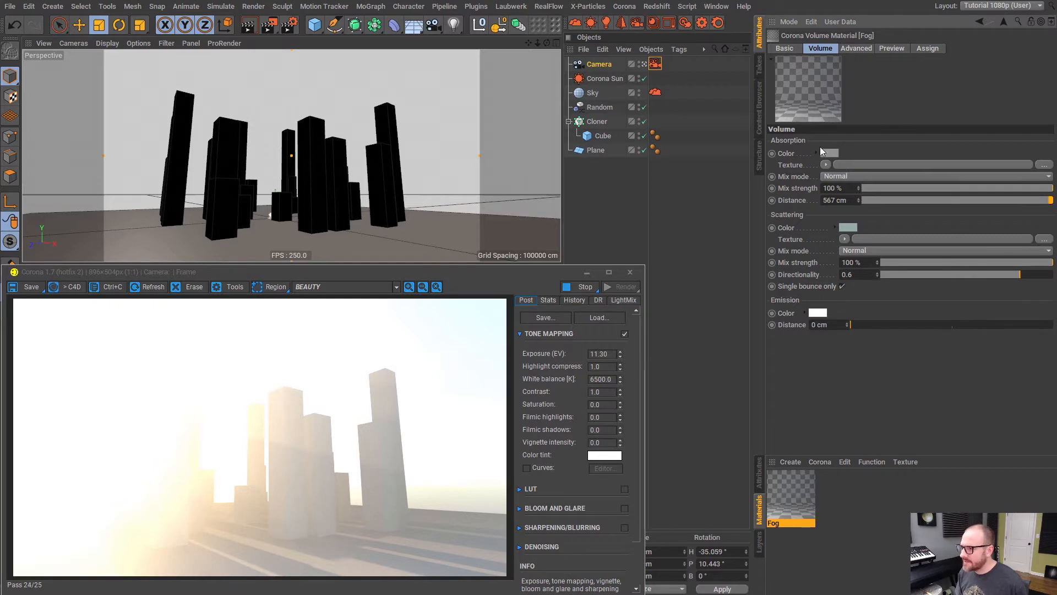
Set the Camera's Corona tag exposure to 8 EV and orbit the view slightly around the towers
left_click(655, 65)
left_click_drag(906, 187, 909, 210)
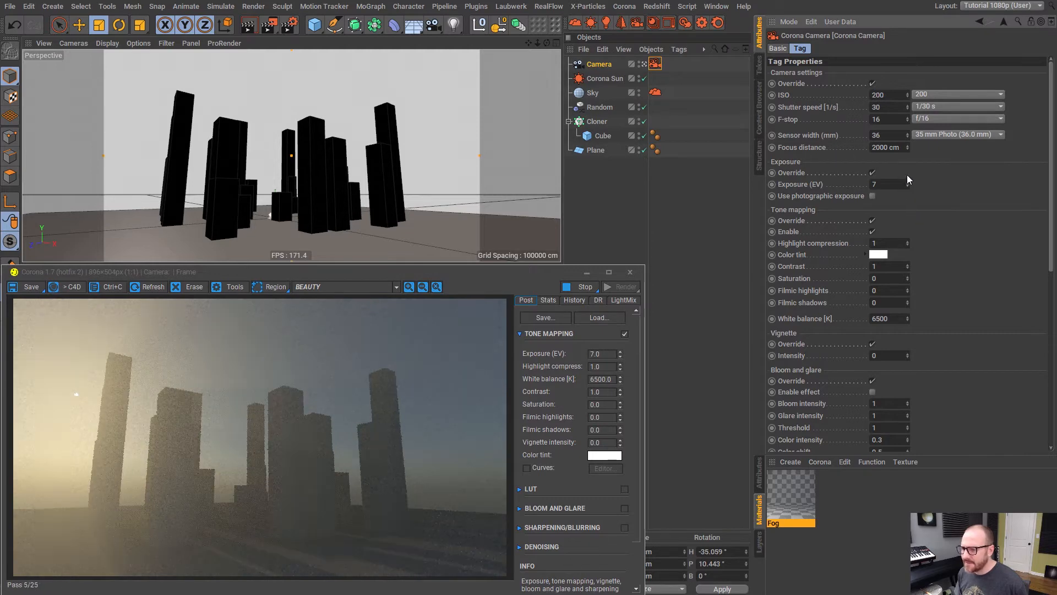
left_click(906, 182)
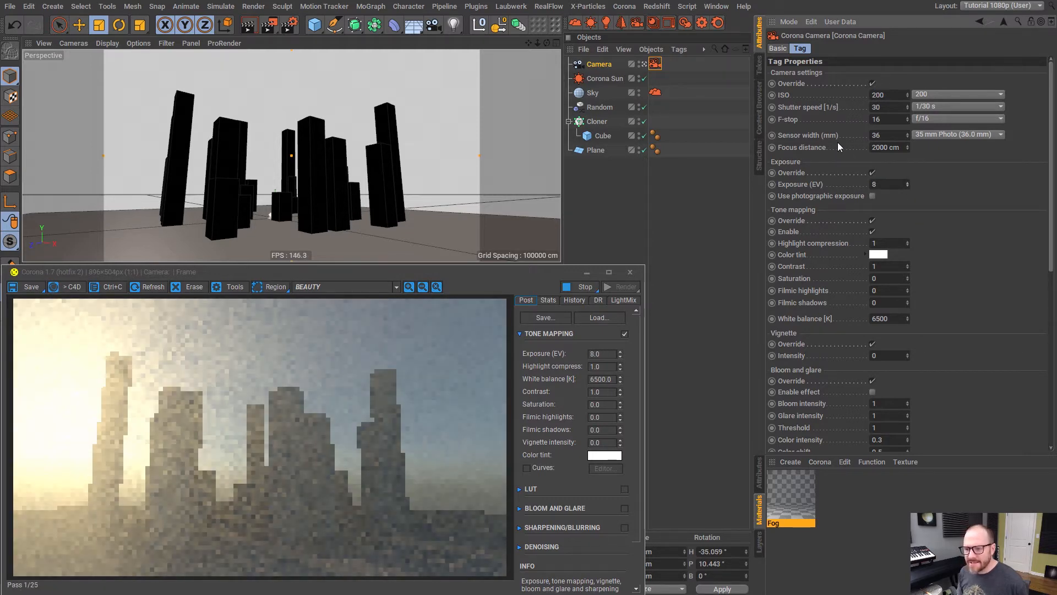
left_click_drag(317, 175, 359, 174, "alt")
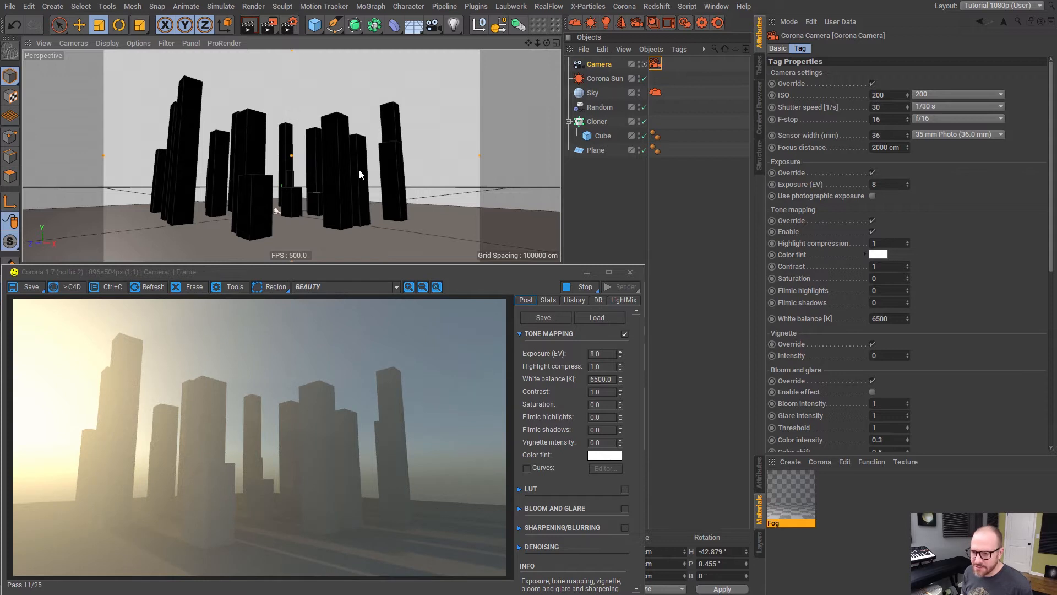
Brighten the Fog material's absorption color to a neutral grey with a value of 66%
left_click(797, 491)
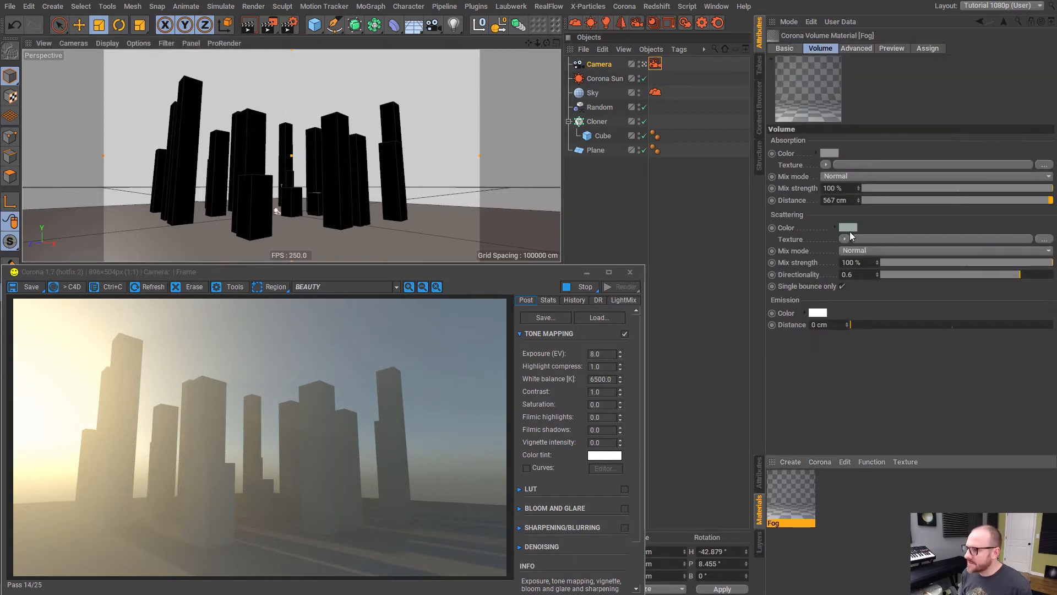
left_click(829, 153)
left_click(871, 176)
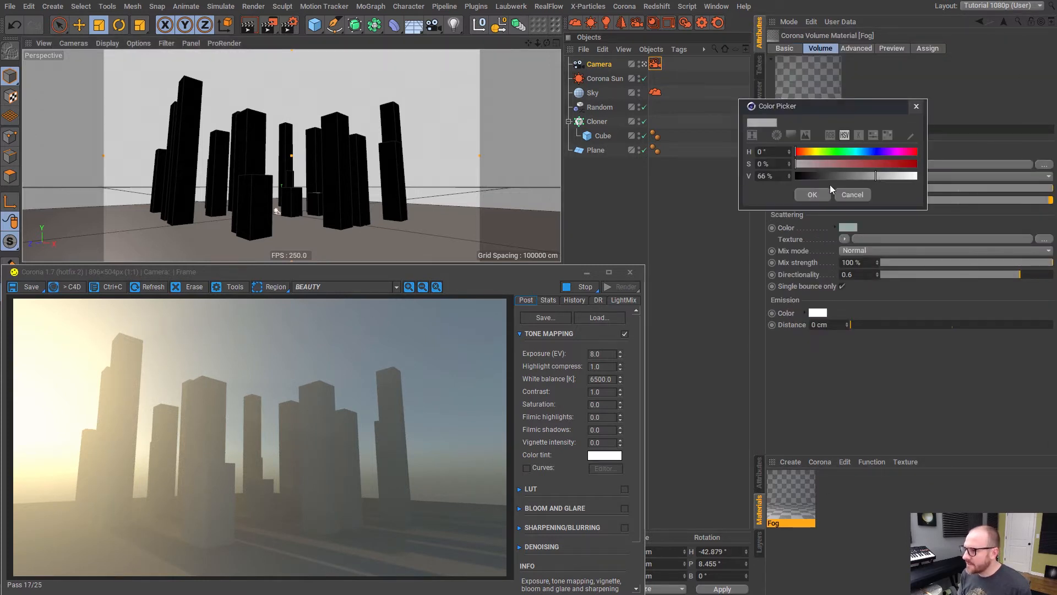
left_click(812, 195)
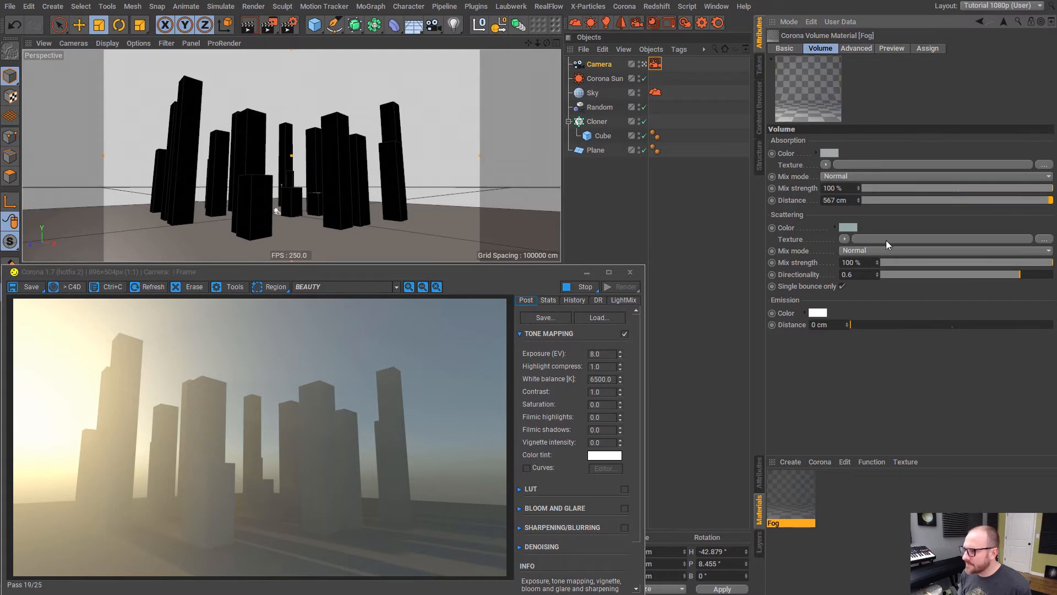
Darken the Fog material's scattering color to a value of about 60% and lower the camera exposure to 5.7 EV
left_click(849, 227)
left_click(885, 250)
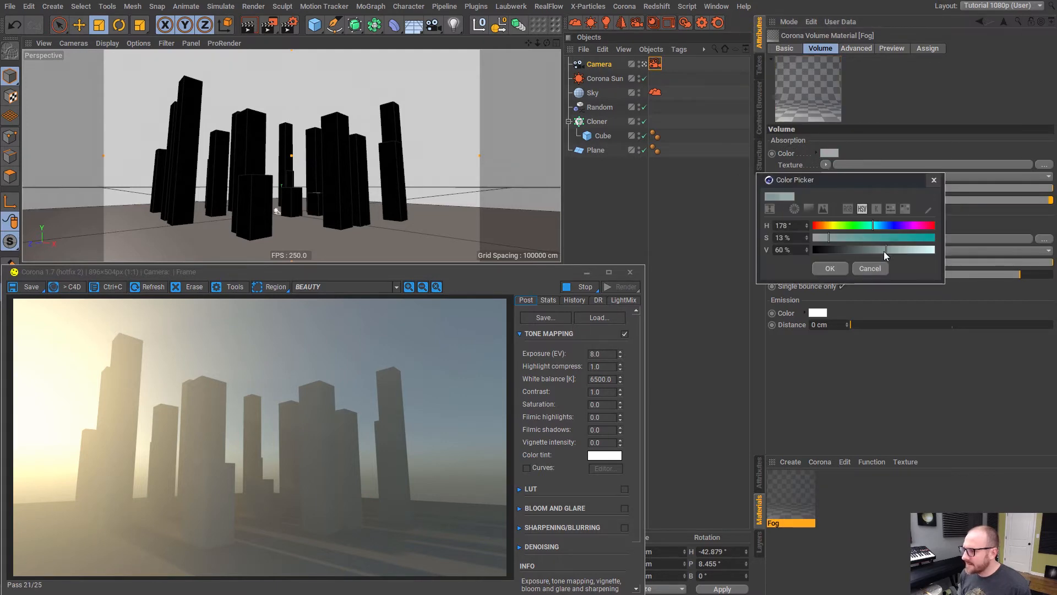
left_click(815, 269)
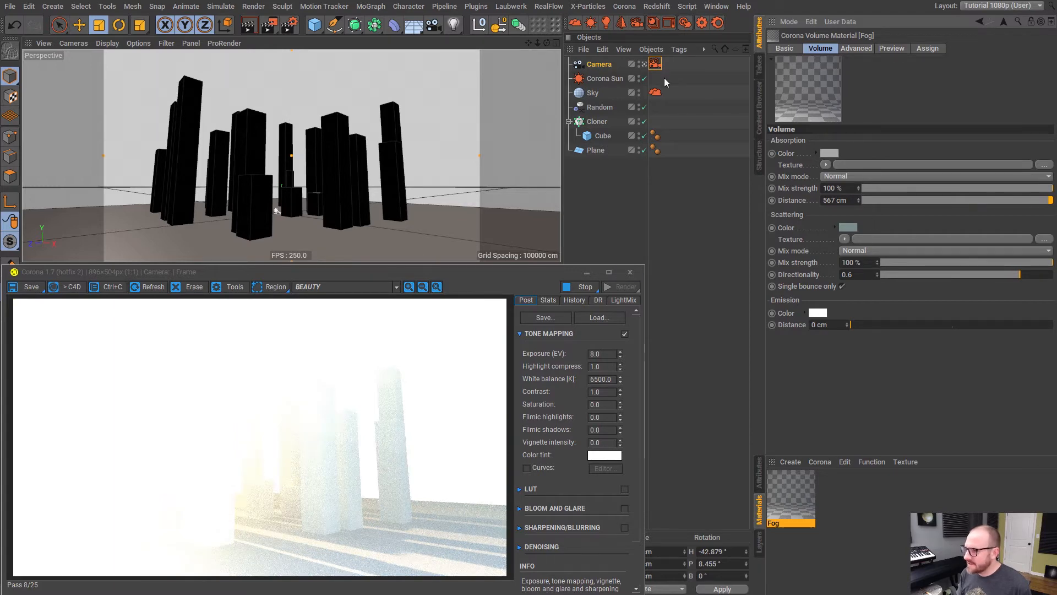
left_click(655, 64)
left_click_drag(907, 186, 913, 205)
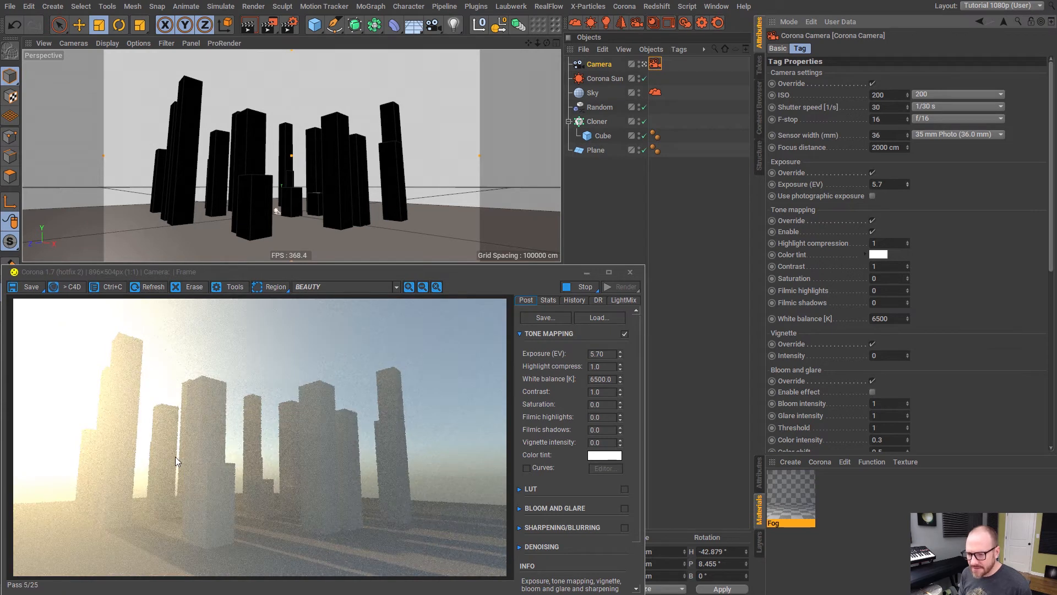
Darken the Fog material's absorption grey and neutralize its scattering color with 0% saturation and a value of 58%
left_click(797, 499)
left_click(834, 153)
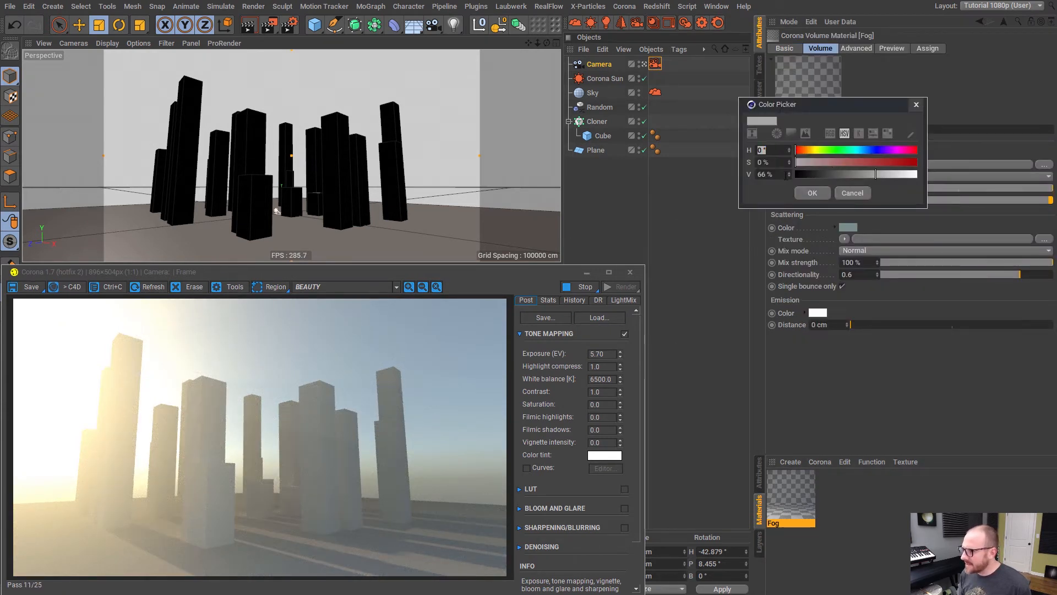
left_click(812, 193)
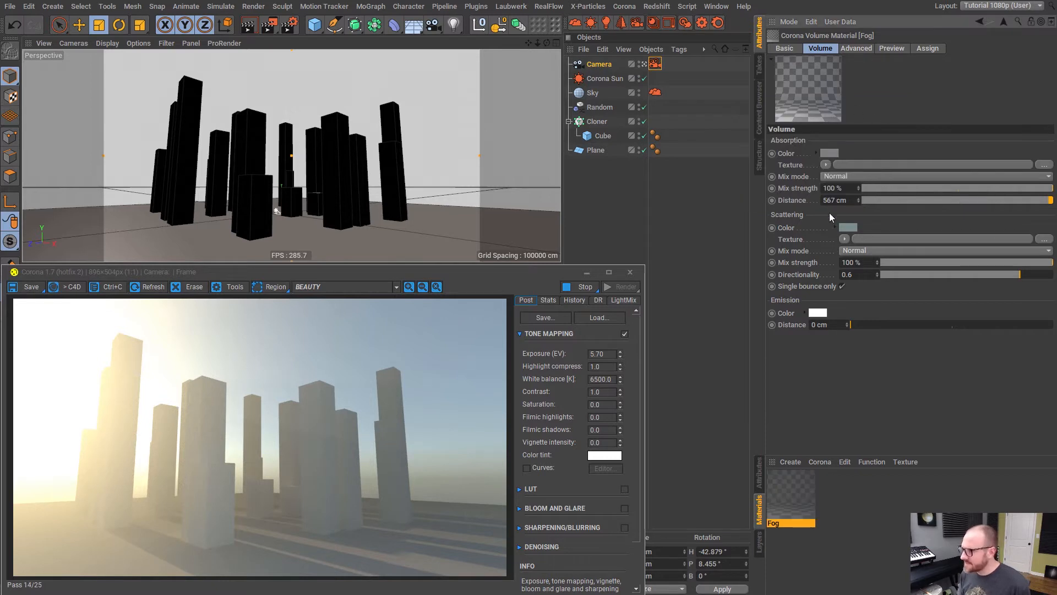
left_click(848, 227)
left_click_drag(887, 249, 813, 240)
left_click_drag(889, 248, 886, 250)
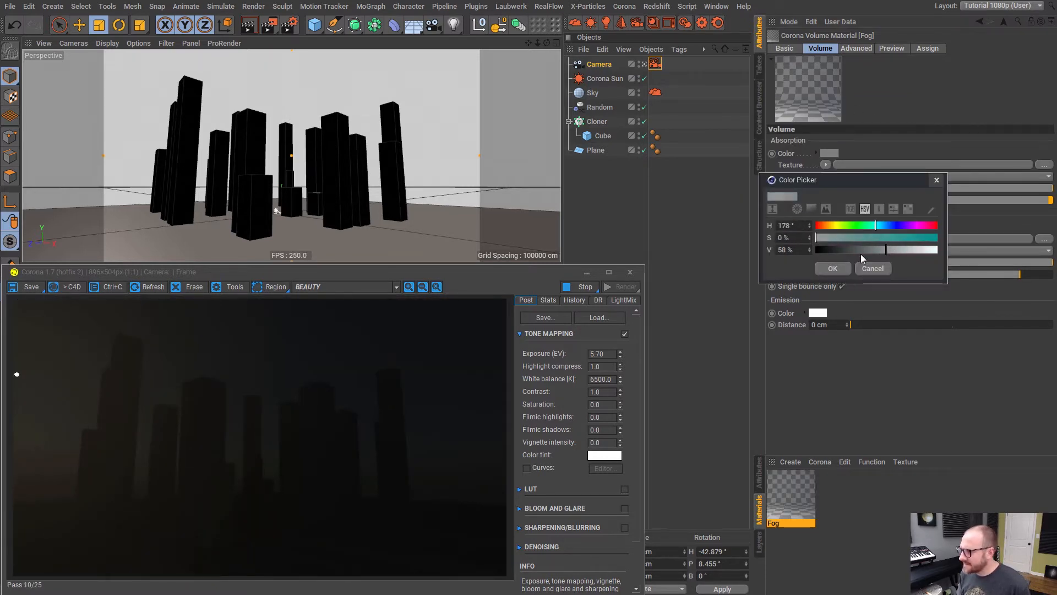
left_click(832, 268)
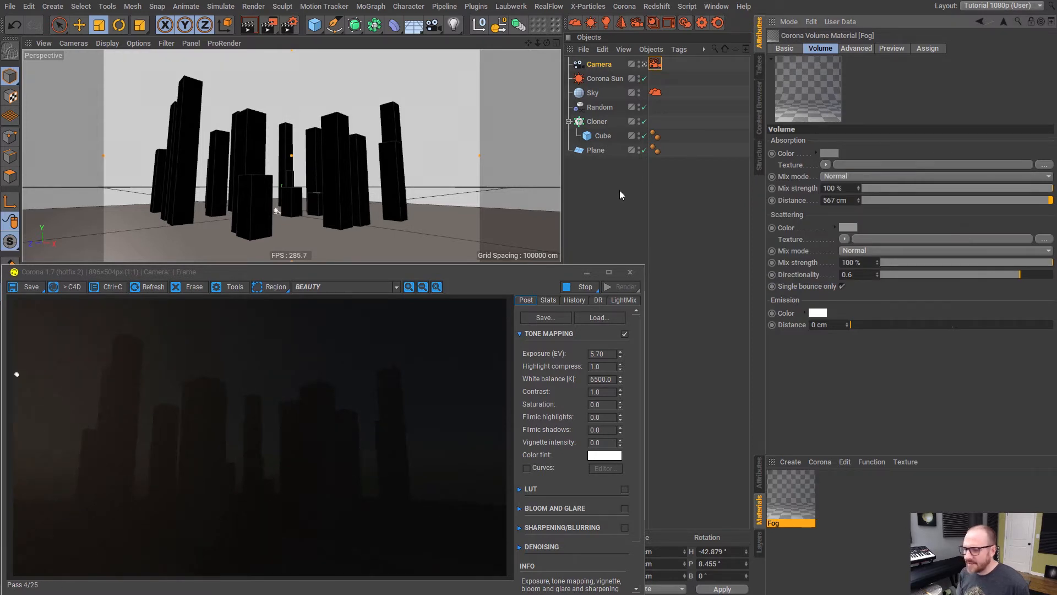
Raise the Corona camera exposure to 10.6 EV and set the Fog material's absorption distance to 605 cm
left_click(655, 64)
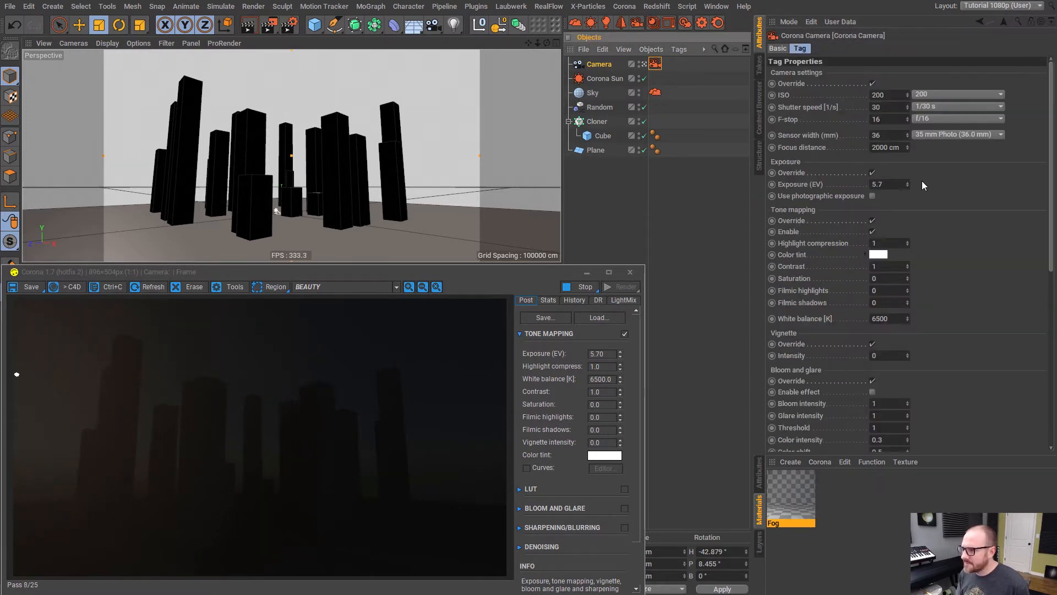
mouse_move(907, 185)
left_mouse_down()
mouse_move(920, 163)
mouse_move(911, 173)
left_mouse_up()
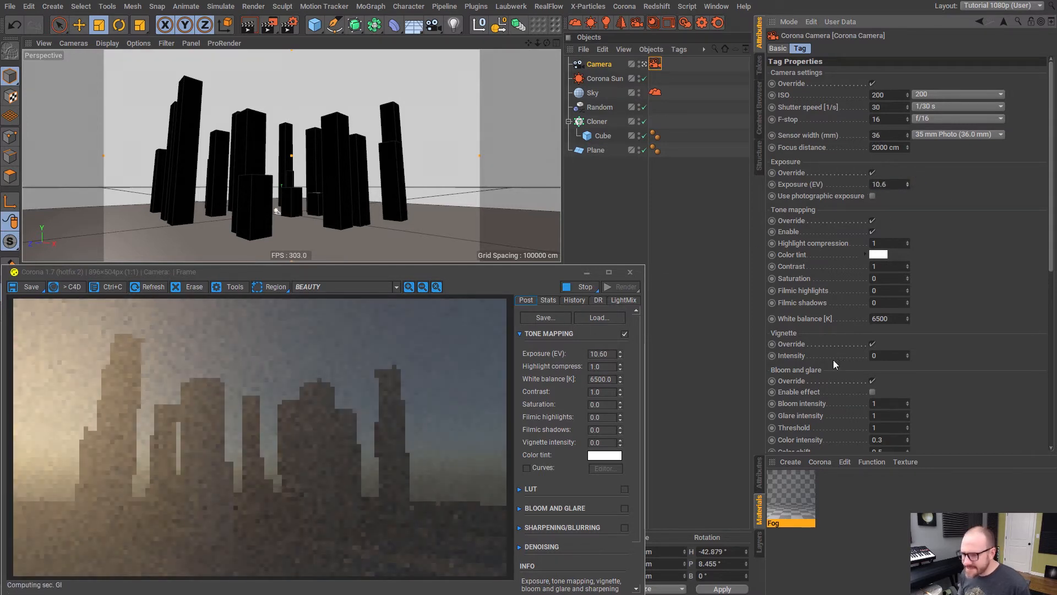
left_click(793, 497)
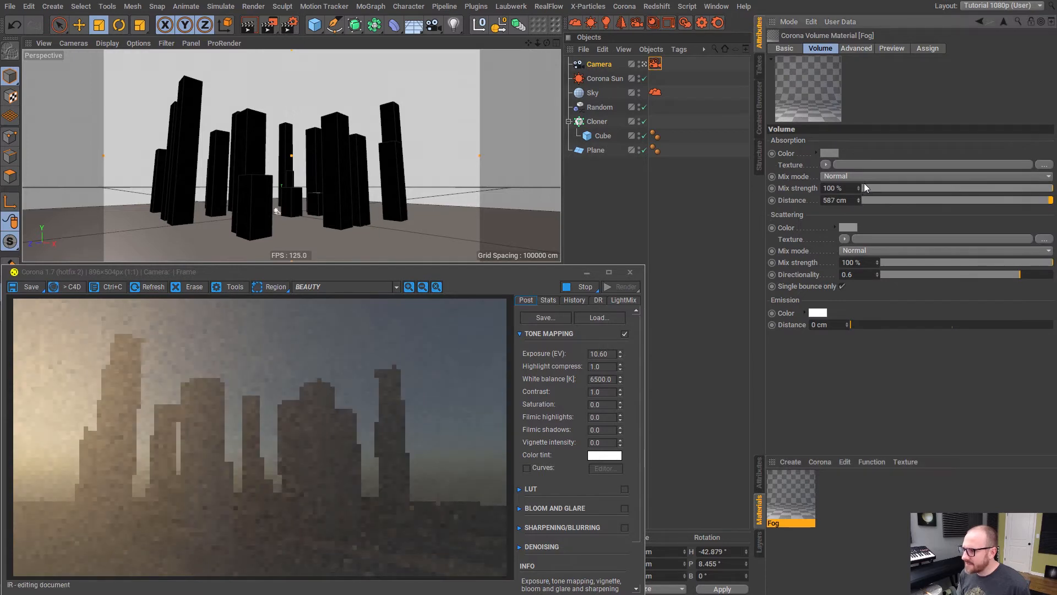
mouse_move(864, 183)
left_mouse_down()
mouse_move(870, 160)
mouse_move(864, 190)
left_mouse_up()
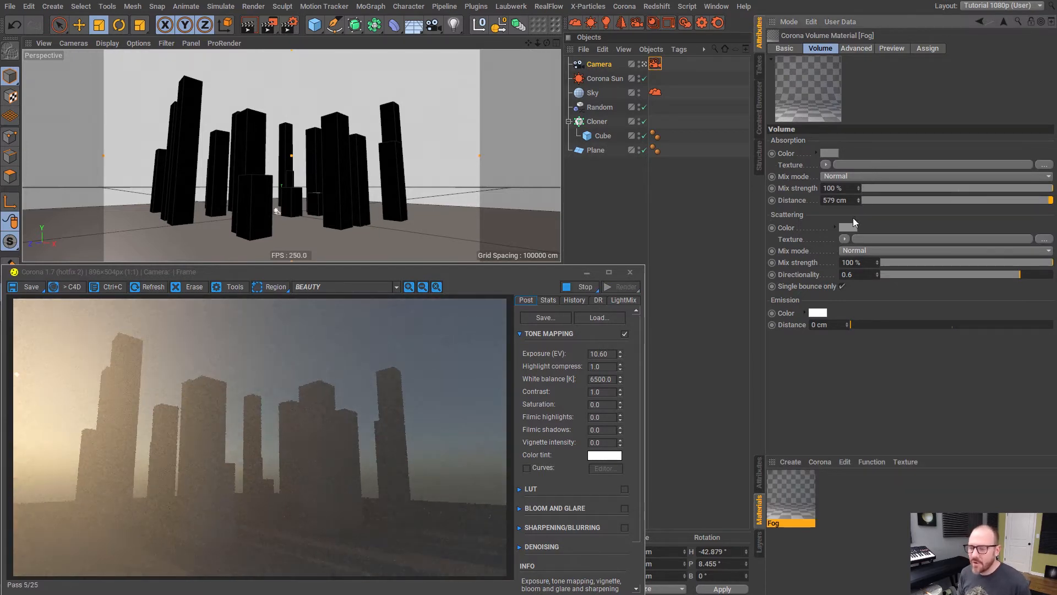
mouse_move(861, 196)
left_mouse_down()
mouse_move(874, 190)
mouse_move(860, 200)
mouse_move(865, 191)
left_mouse_up()
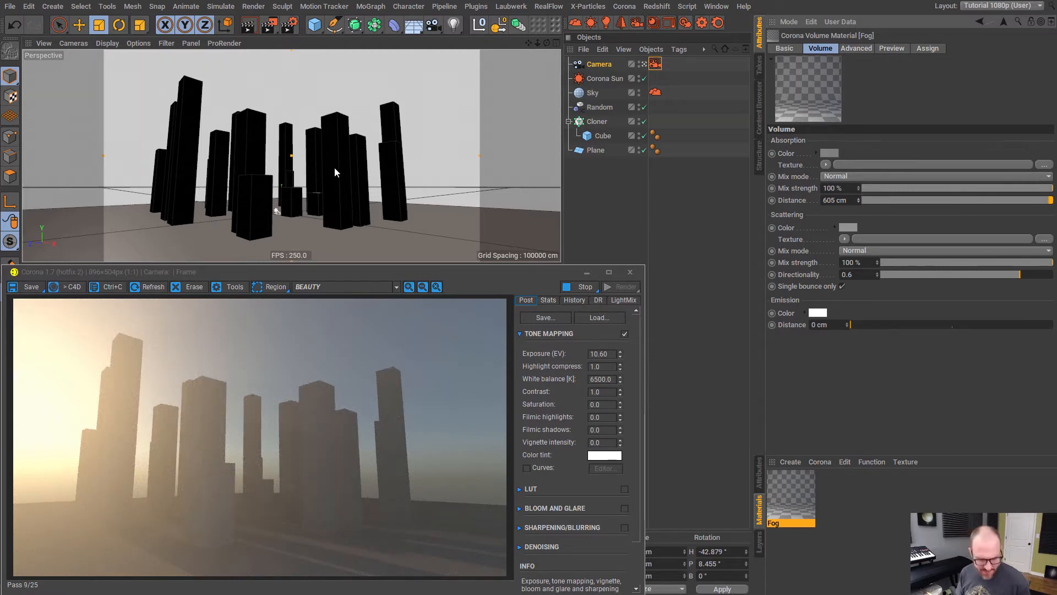
Orbit the camera to the other side of the towers, close the Corona frame buffer and reframe the towers
left_click_drag(339, 171, 460, 163, "alt")
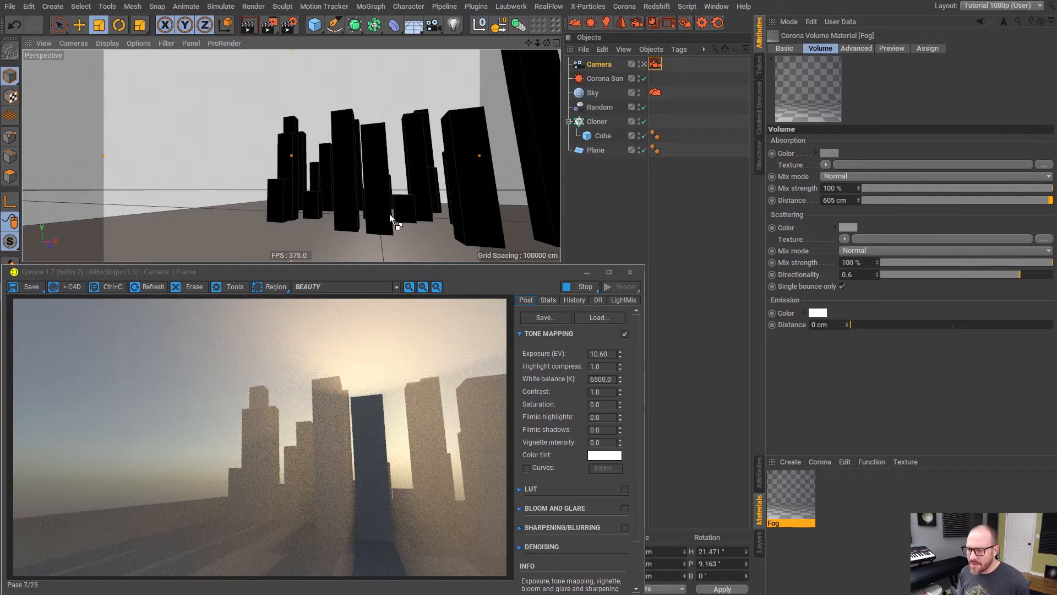
left_click(629, 272)
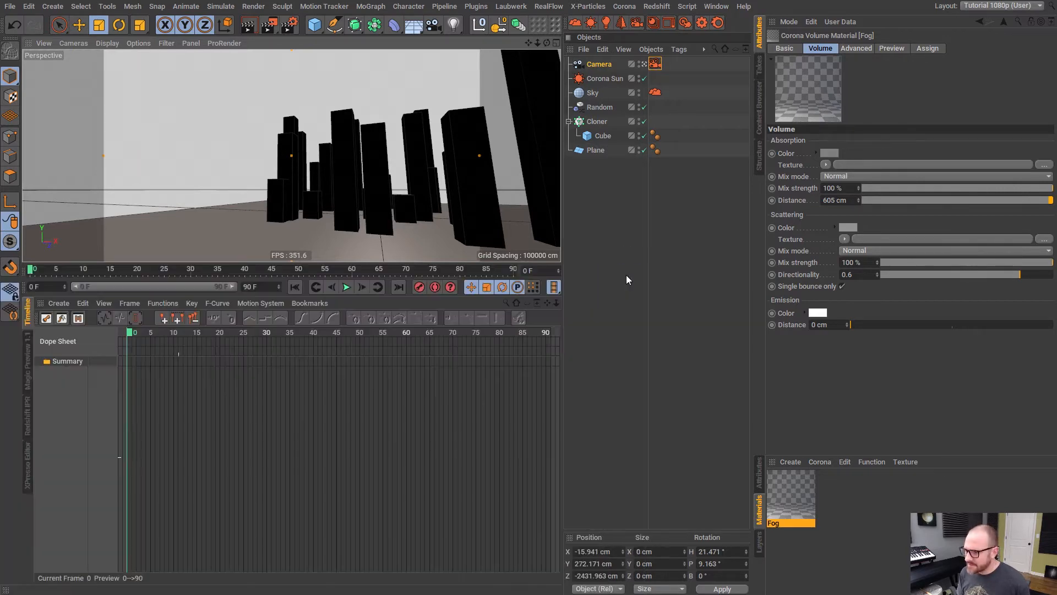
left_click(625, 222)
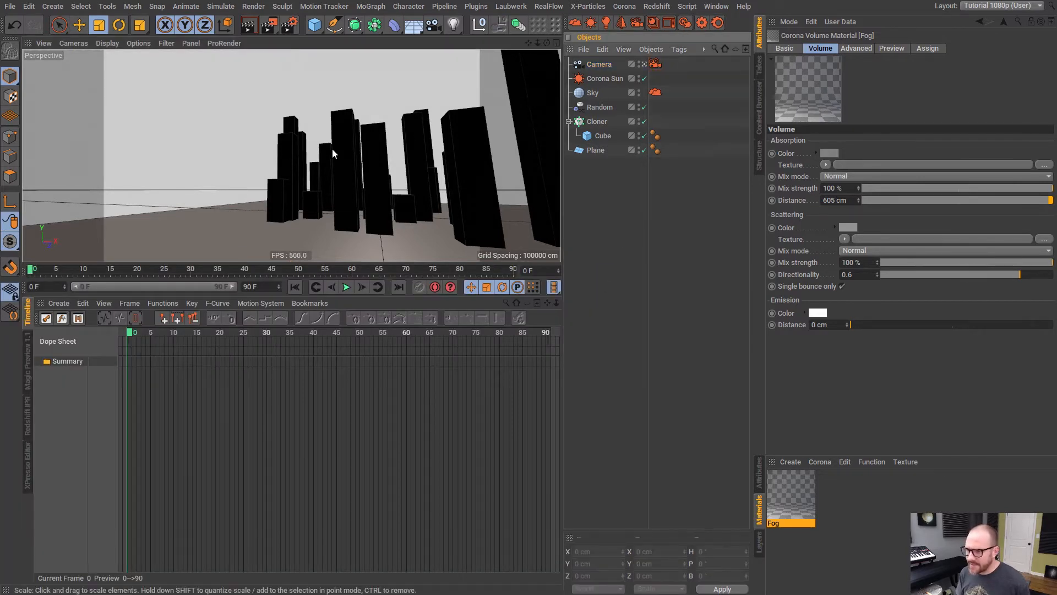
middle_click_drag(371, 187, 297, 192, "alt")
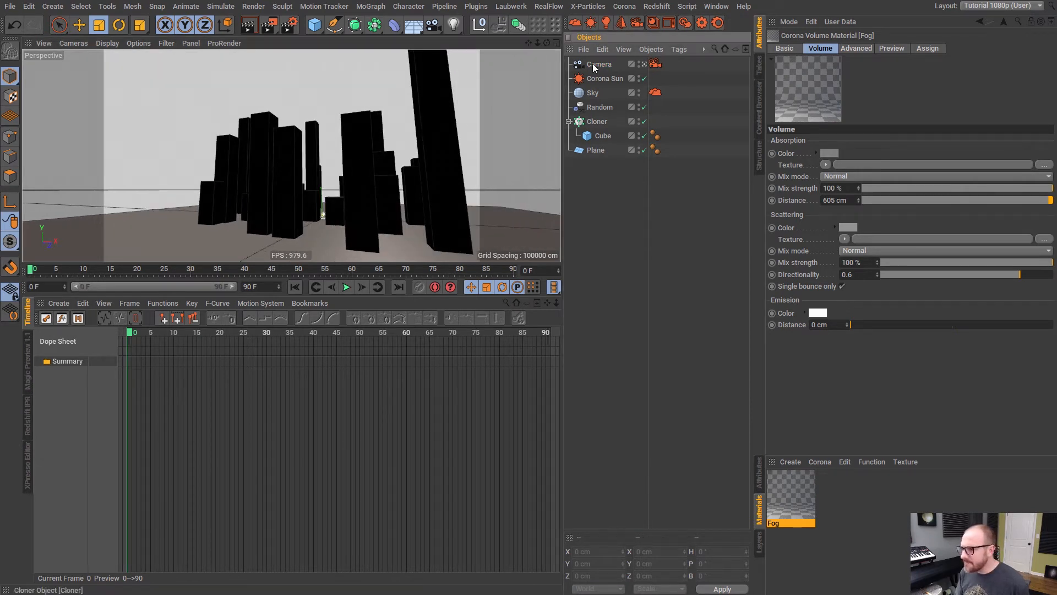
left_click_drag(365, 192, 322, 177, "alt")
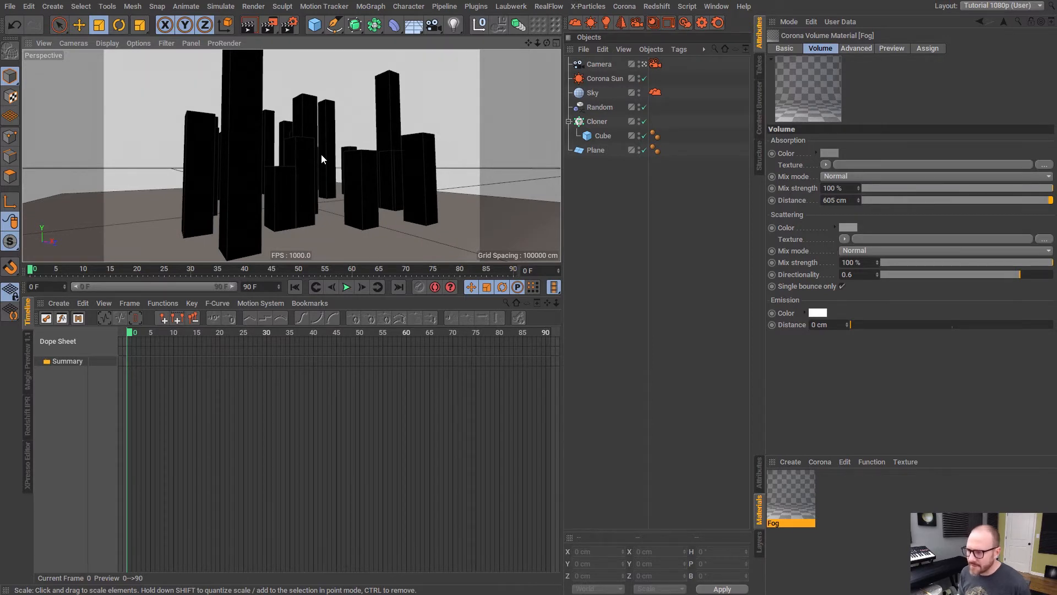
Delete the Corona Sun, Sky, Random effector and Cloner with its Cube, keeping only the Camera and Plane
left_click(606, 79)
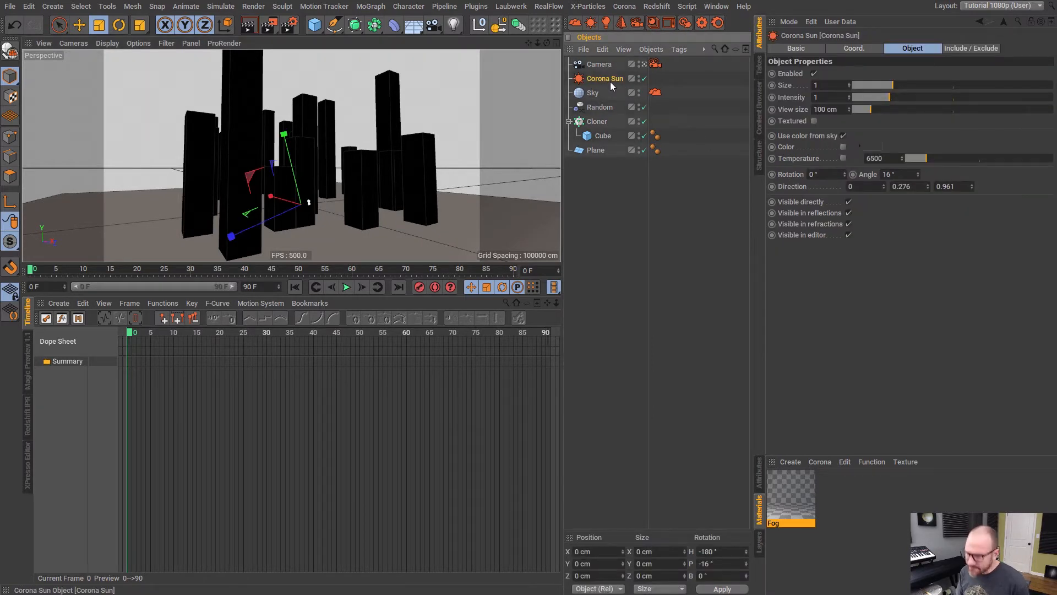
key("Delete")
left_click(592, 78)
key("Delete")
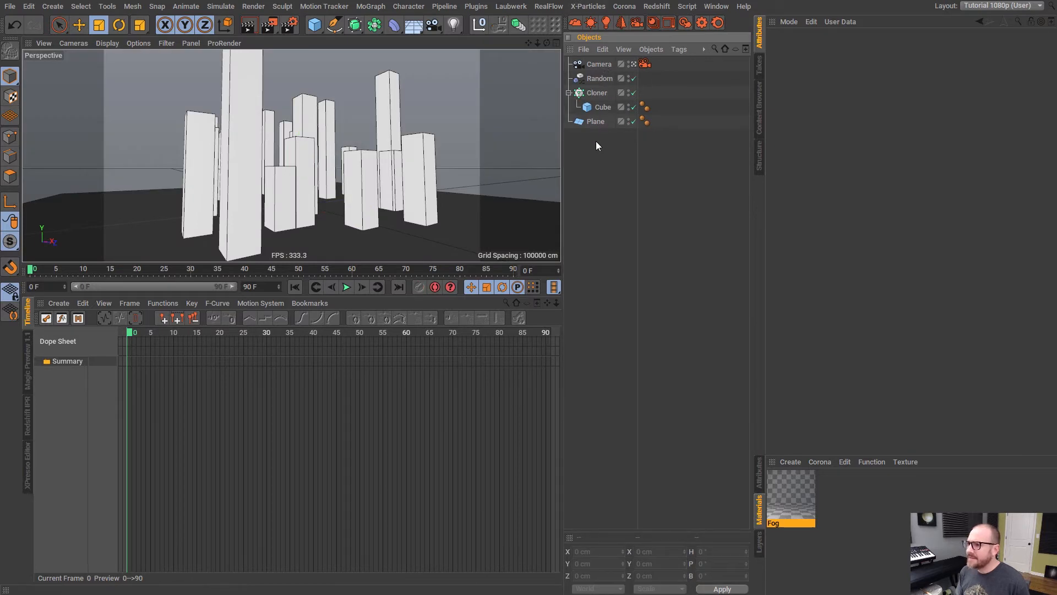
left_click_drag(591, 149, 609, 134)
left_click(603, 80)
key("Delete")
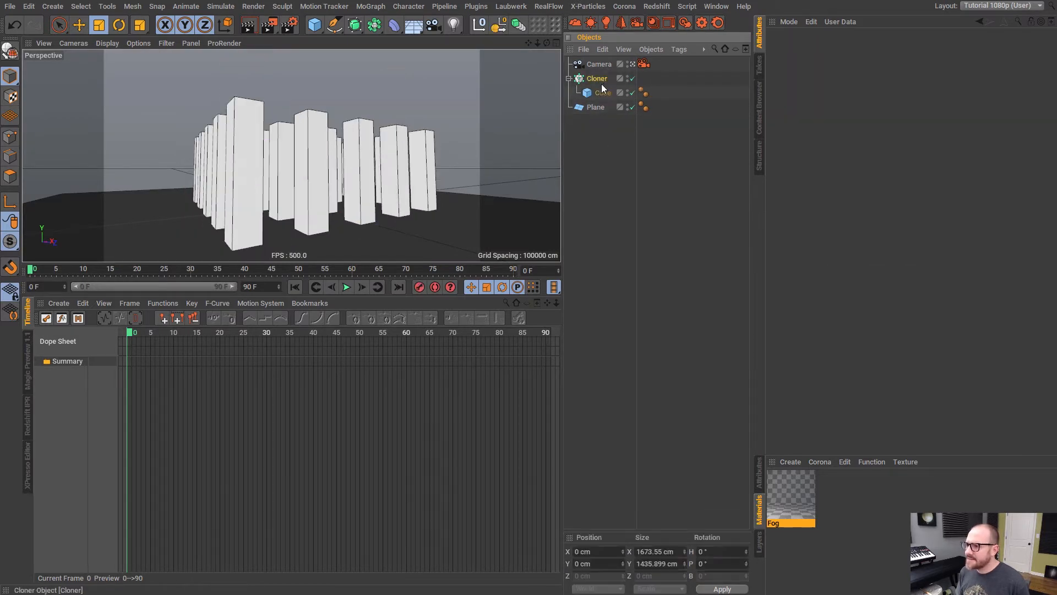
left_click(601, 84)
key("Delete")
Rename the Plane object as Land
left_click(600, 82)
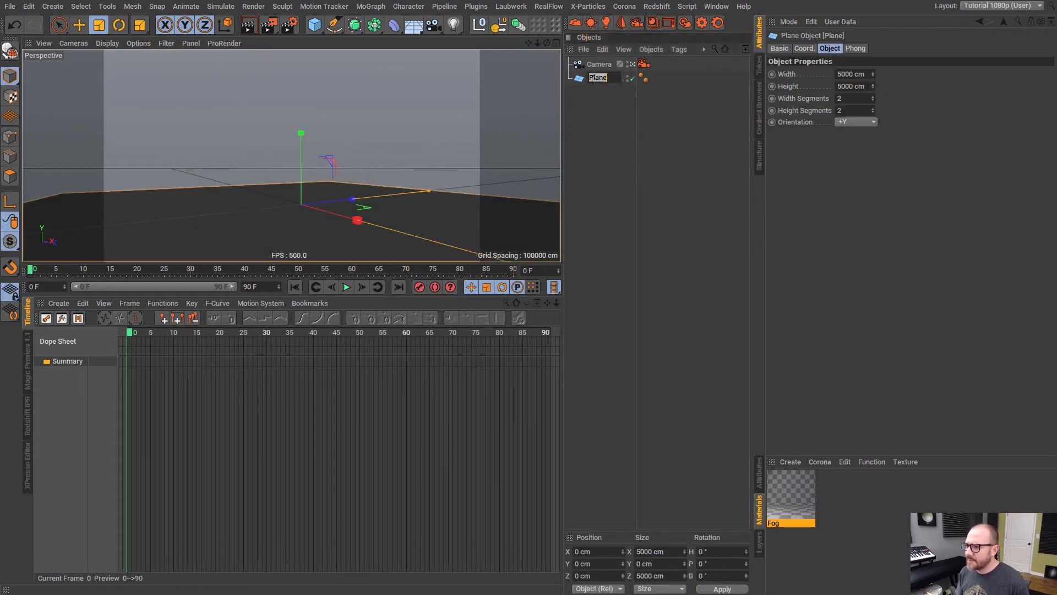
double_click(594, 78)
type("Land")
key("Return")
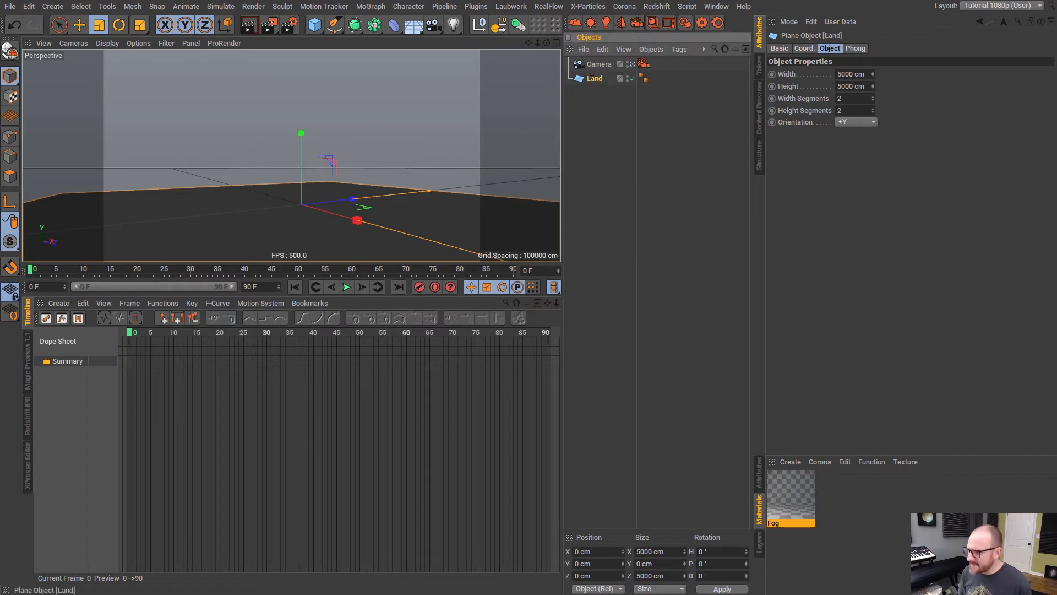
Deselect everything, enlarge the material manager slightly and open the Picture Viewer with the saved fog renders
left_click(592, 125)
left_click(861, 478)
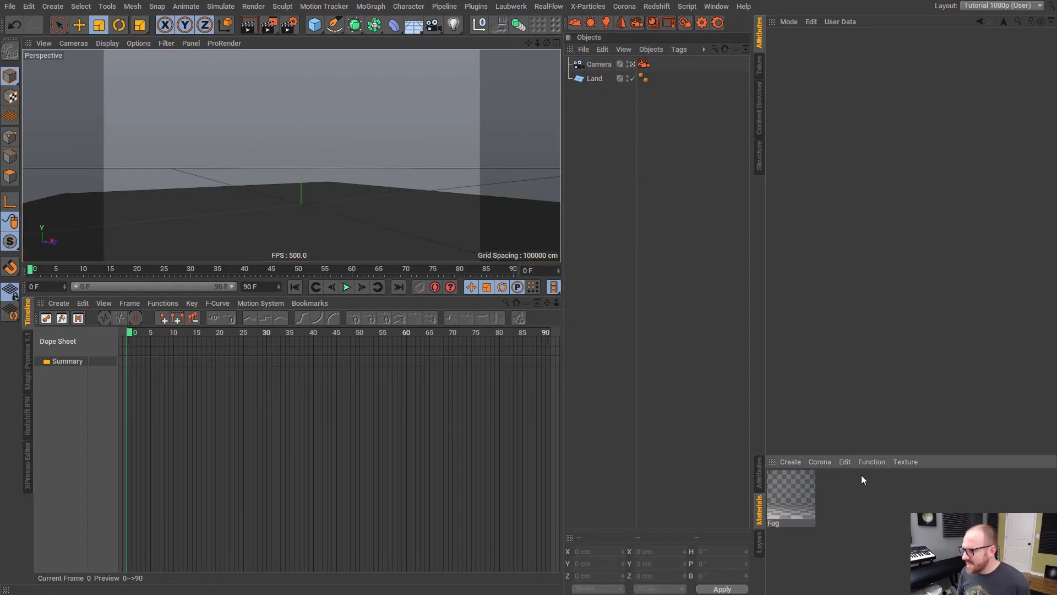
left_click_drag(889, 454, 890, 436)
left_click(615, 242)
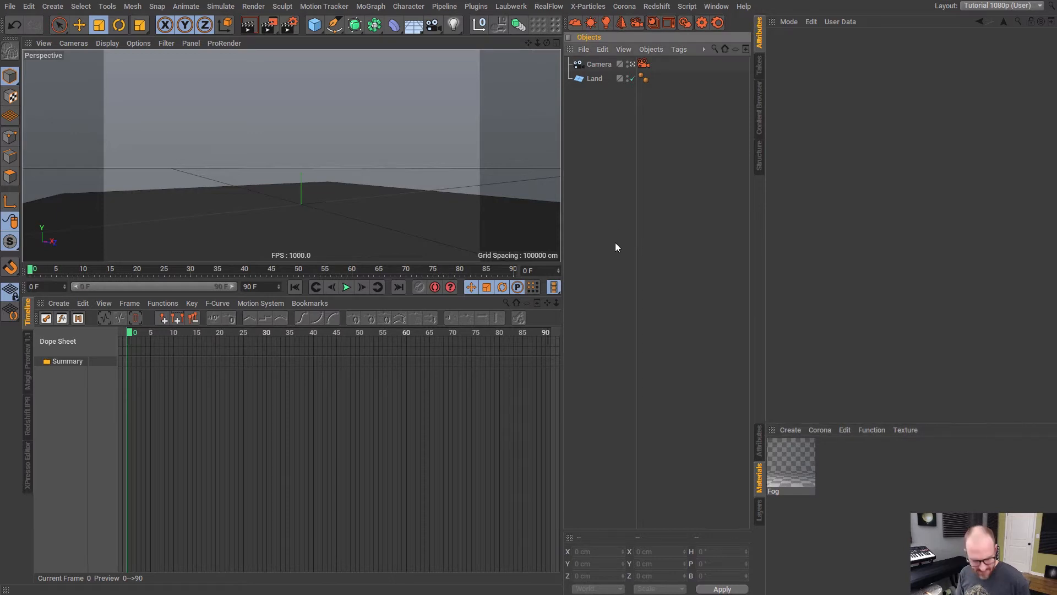
key("shift+F6")
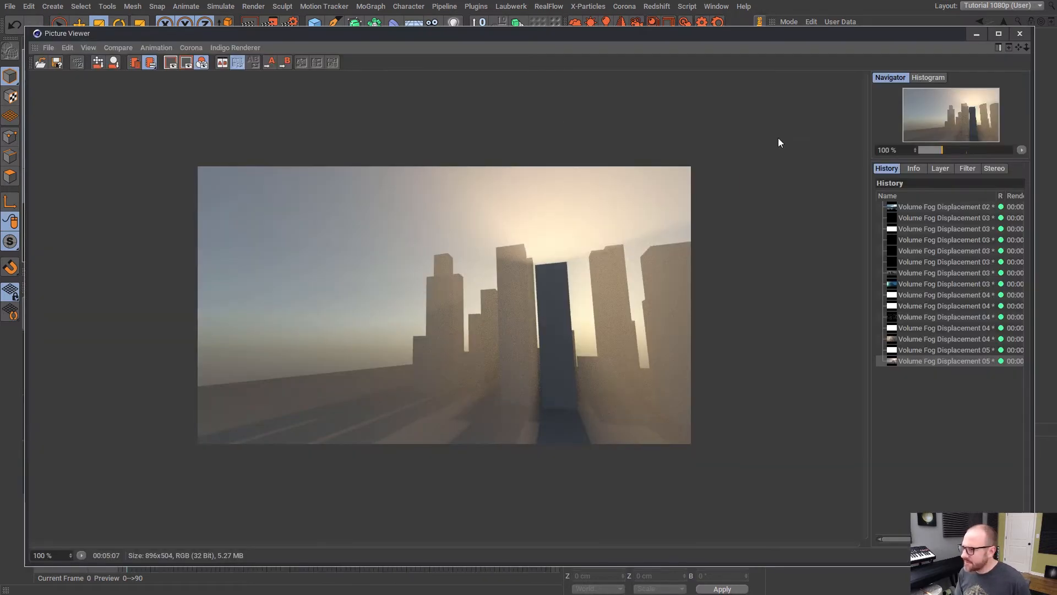
Display the snowy landscape render Volume Fog Displacement 02, delete all other renders from the history, and minimize the Picture Viewer
left_click(930, 212)
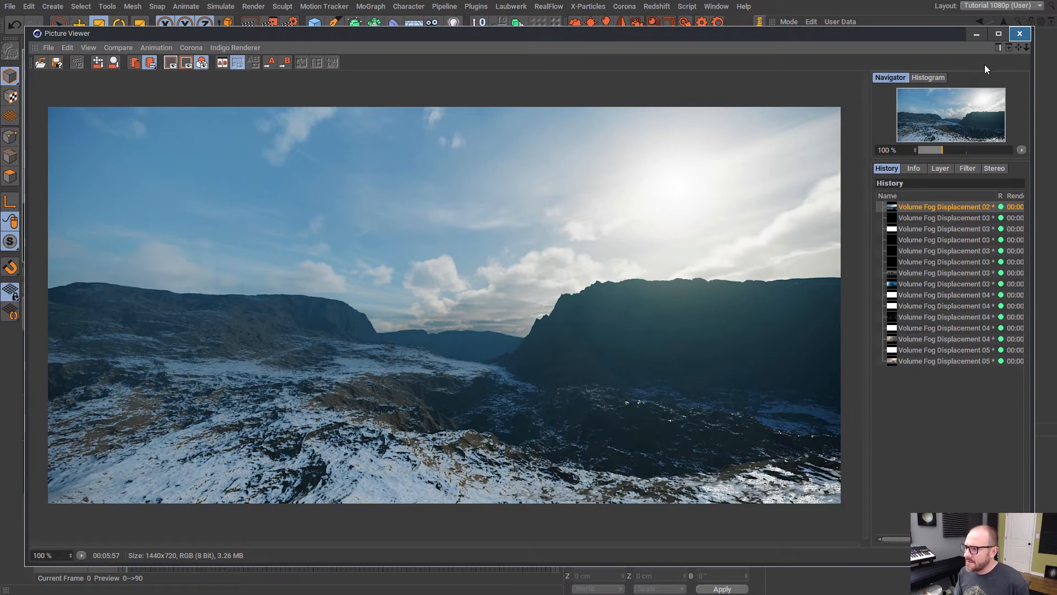
left_click(930, 217)
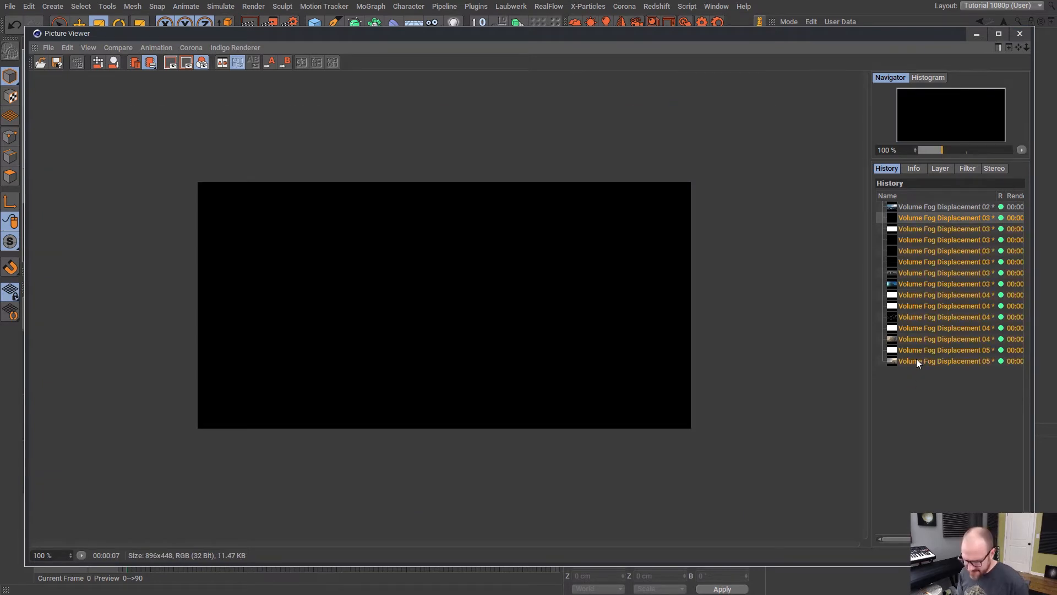
key("Delete")
left_click(513, 369)
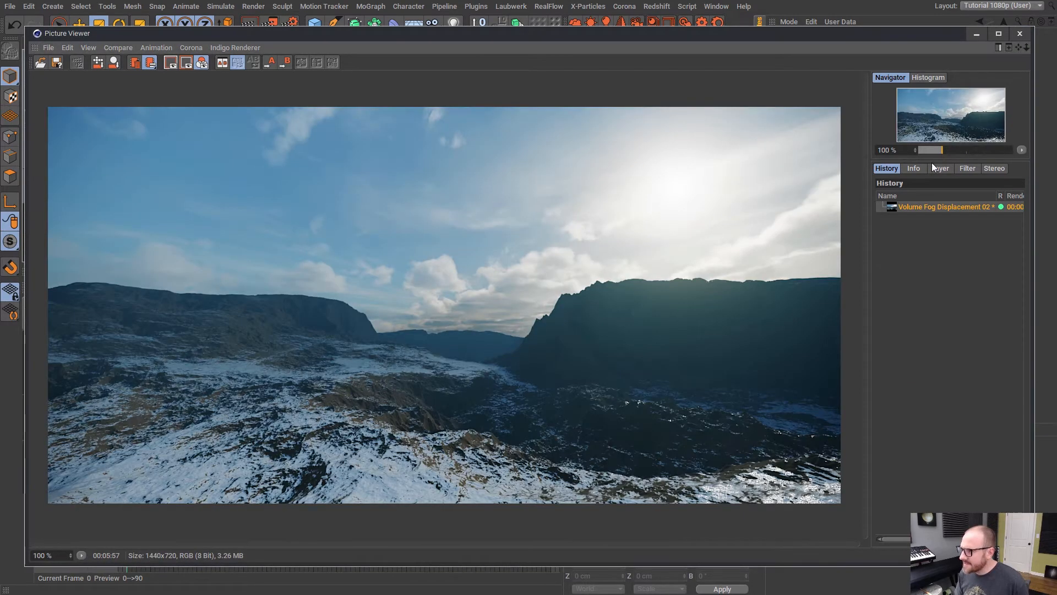
left_click(976, 33)
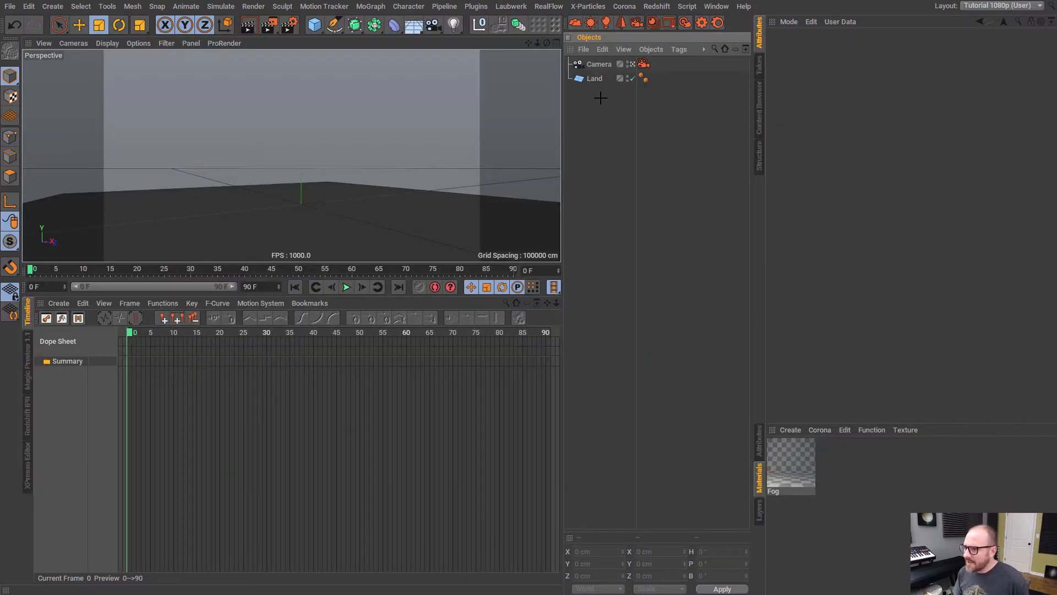
Select the Land plane and switch the viewport display to Gouraud Shading (Lines)
left_click(594, 78)
left_click(112, 45)
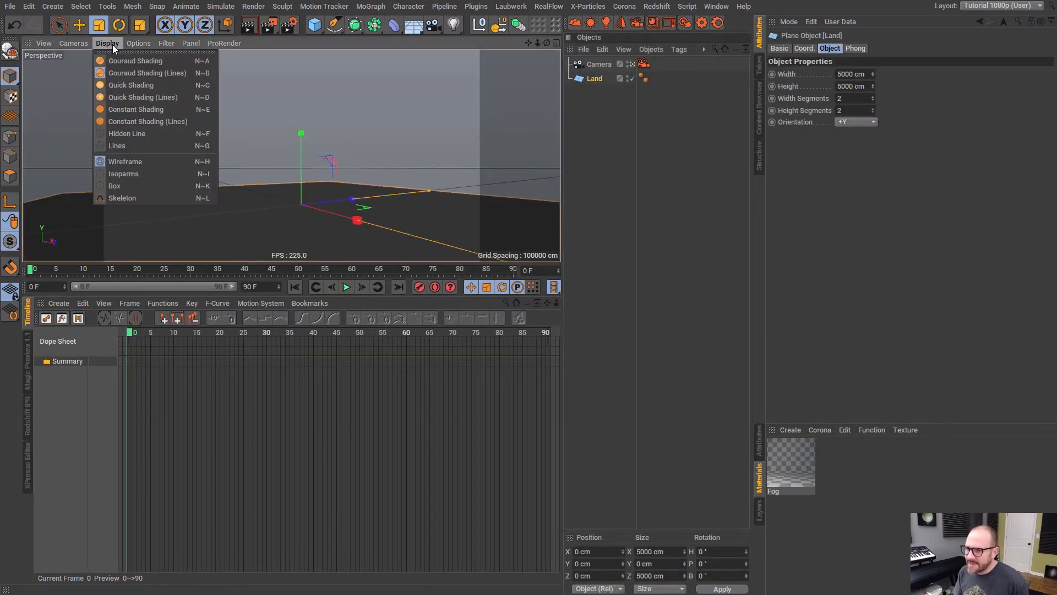
left_click(118, 72)
Set the Land plane's width and height segments to 512 each and inspect the denser mesh up close
left_click(842, 98)
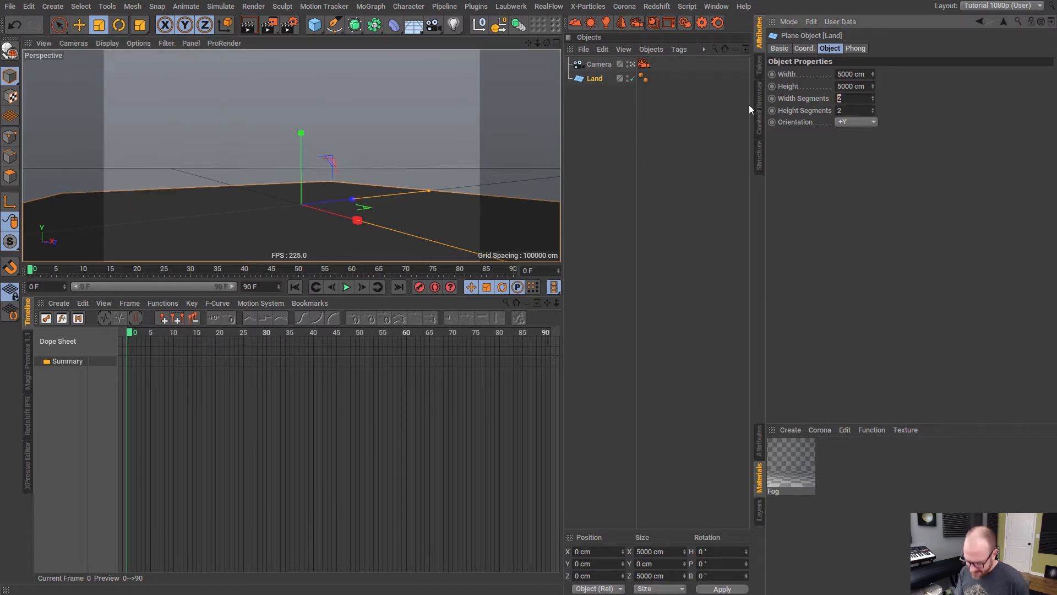
type("512")
key("Tab")
type("512")
key("Return")
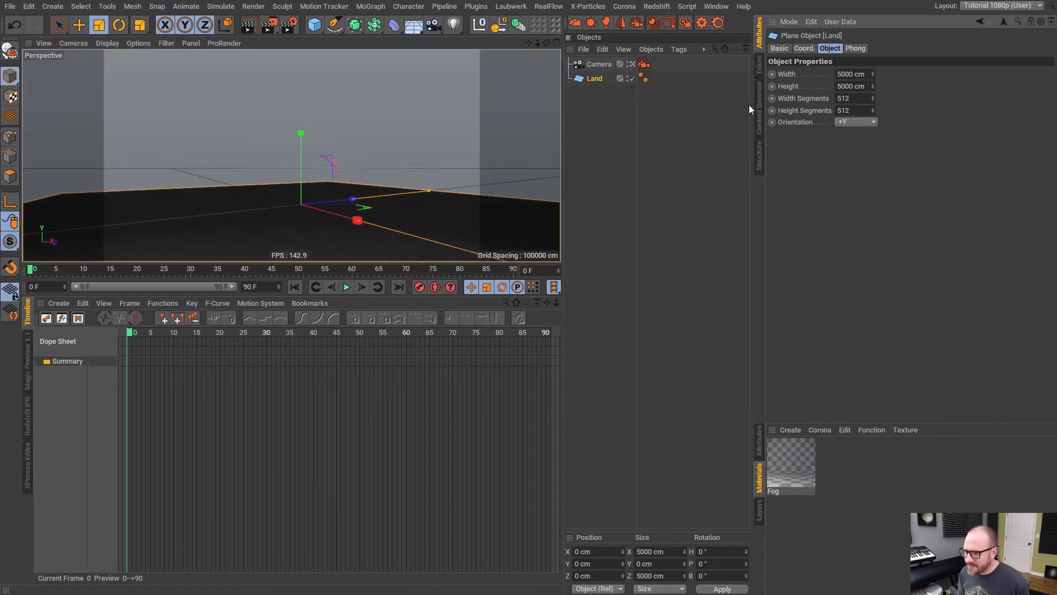
left_click(572, 127)
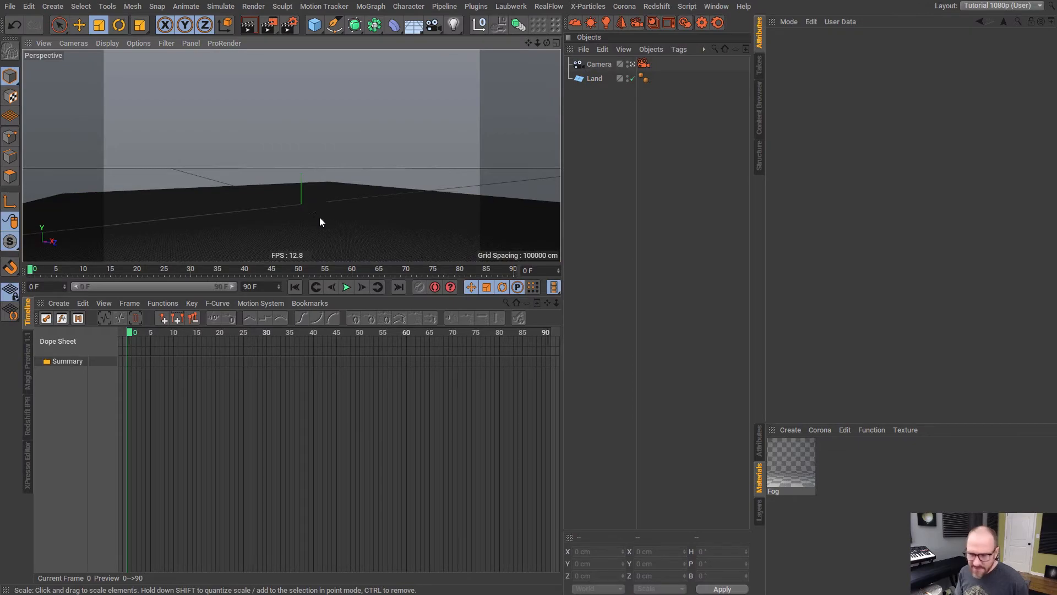
left_click_drag(319, 217, 331, 245, "alt")
right_click_drag(292, 156, 355, 137, "alt")
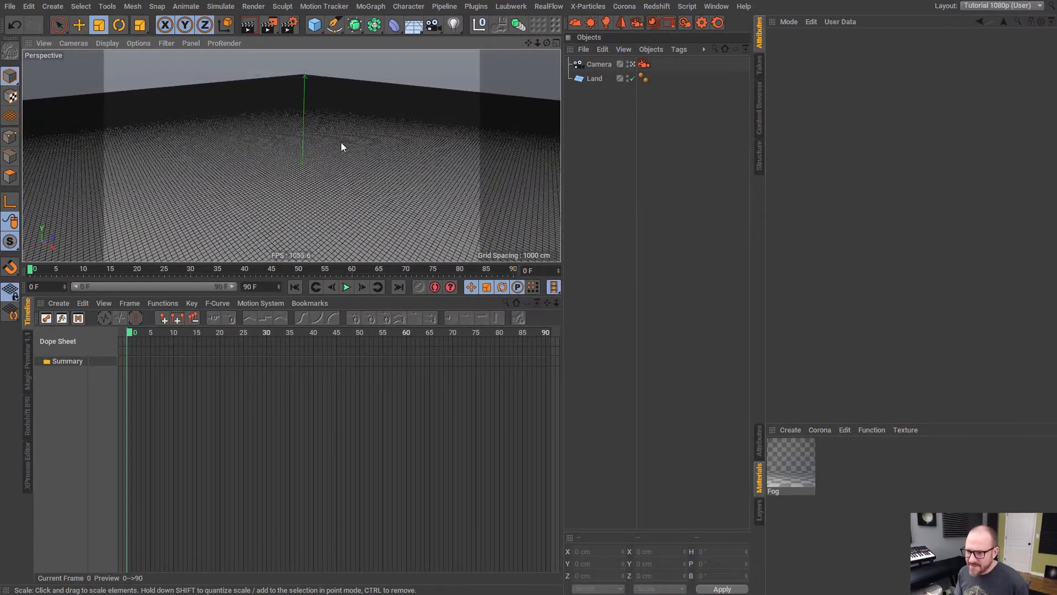
left_click_drag(310, 175, 386, 146, "alt")
Duplicate the Land plane and name the copy Land Render
left_click(594, 79)
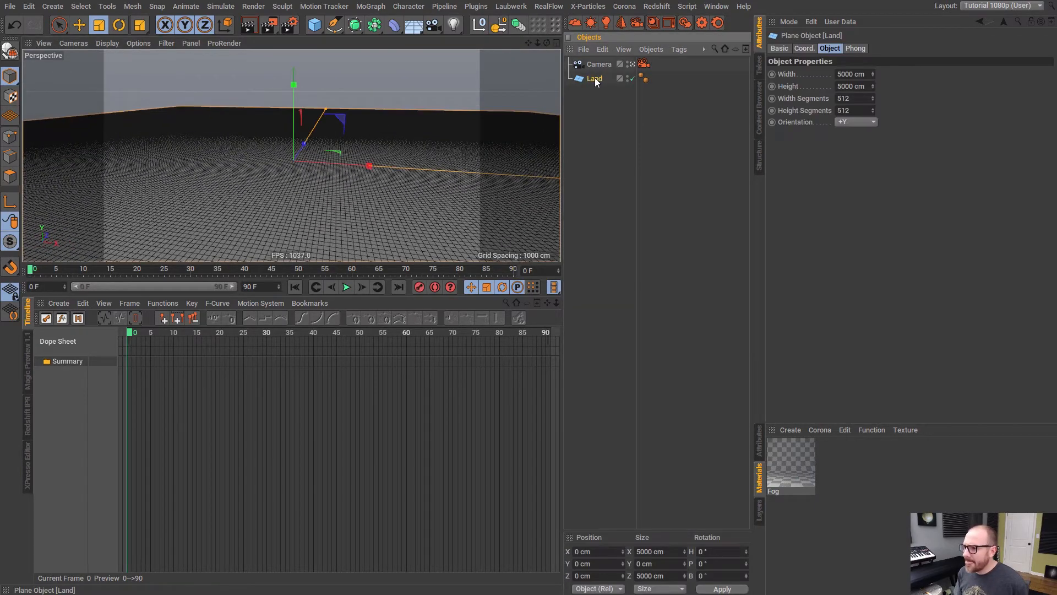
left_click_drag(597, 84, 605, 92, "ctrl")
double_click(600, 92)
type("Lan")
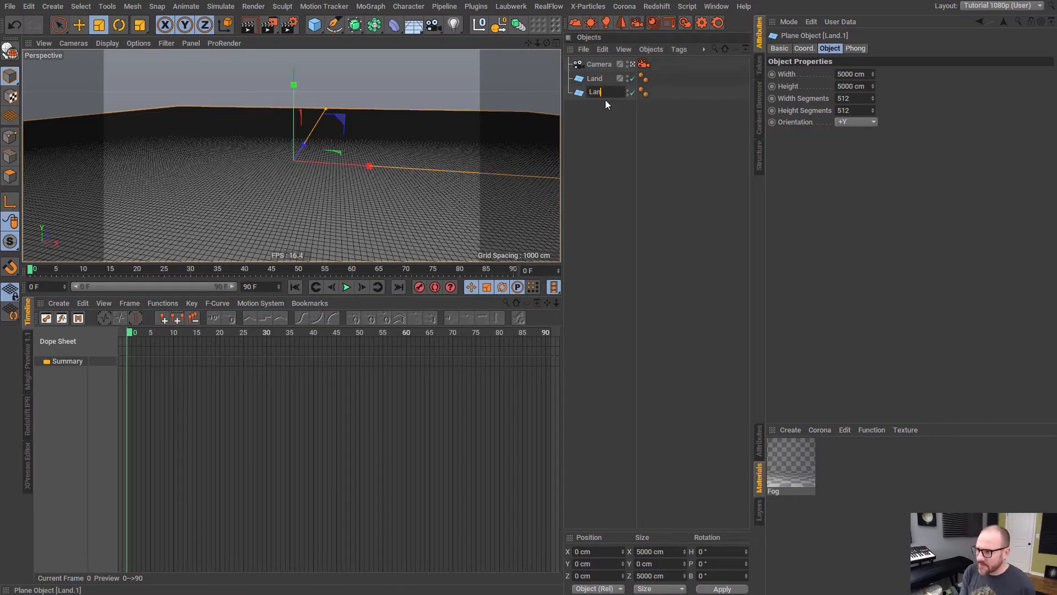
type("d Re")
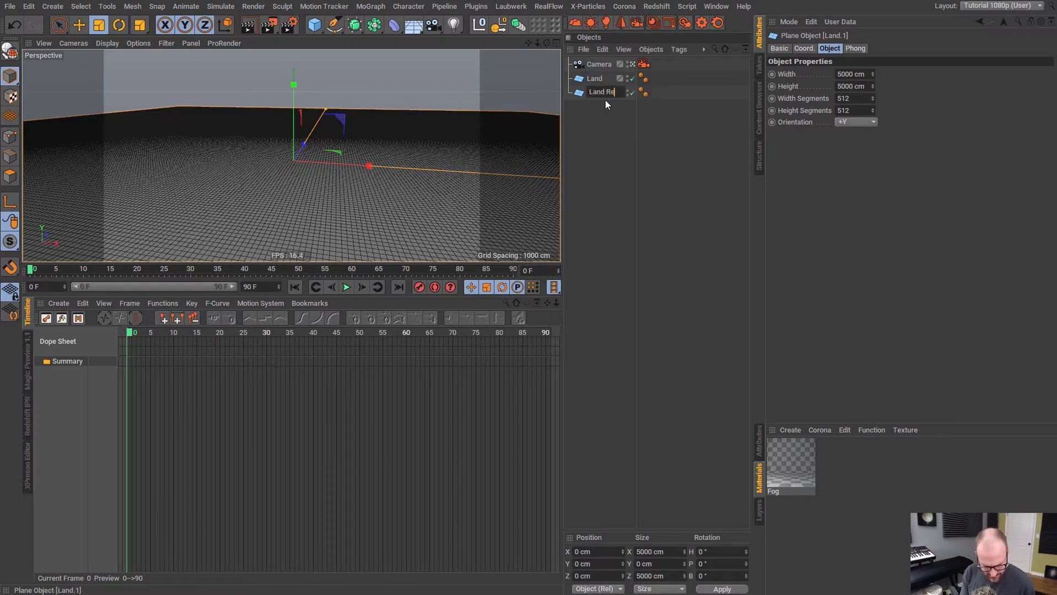
type("nder")
key("Return")
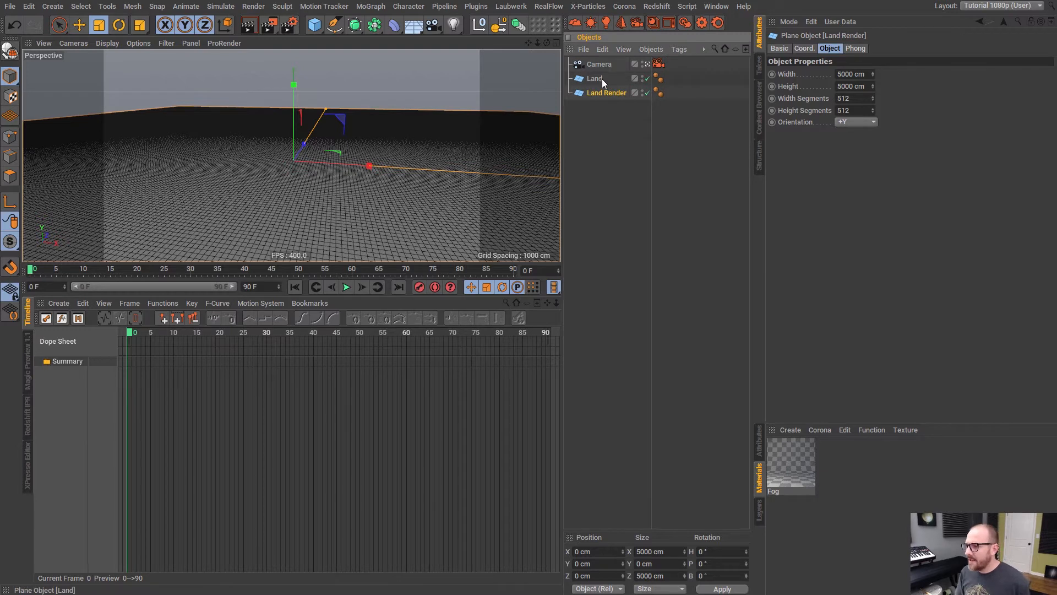
Rename the original Land plane as Land Viewport and deselect it
double_click(596, 77)
left_click(621, 79)
type("V")
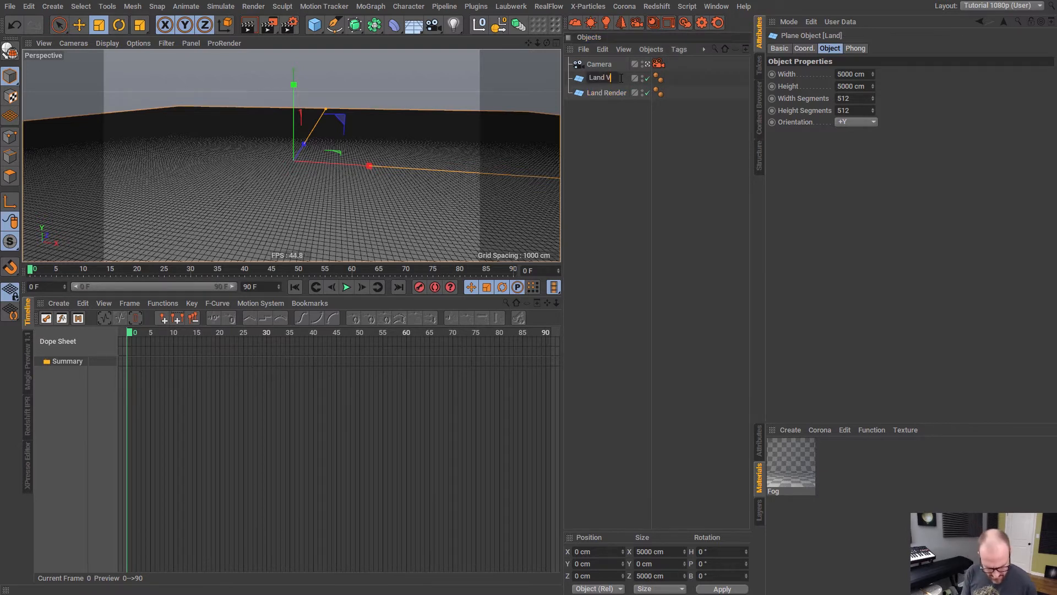
type("iewport")
key("Return")
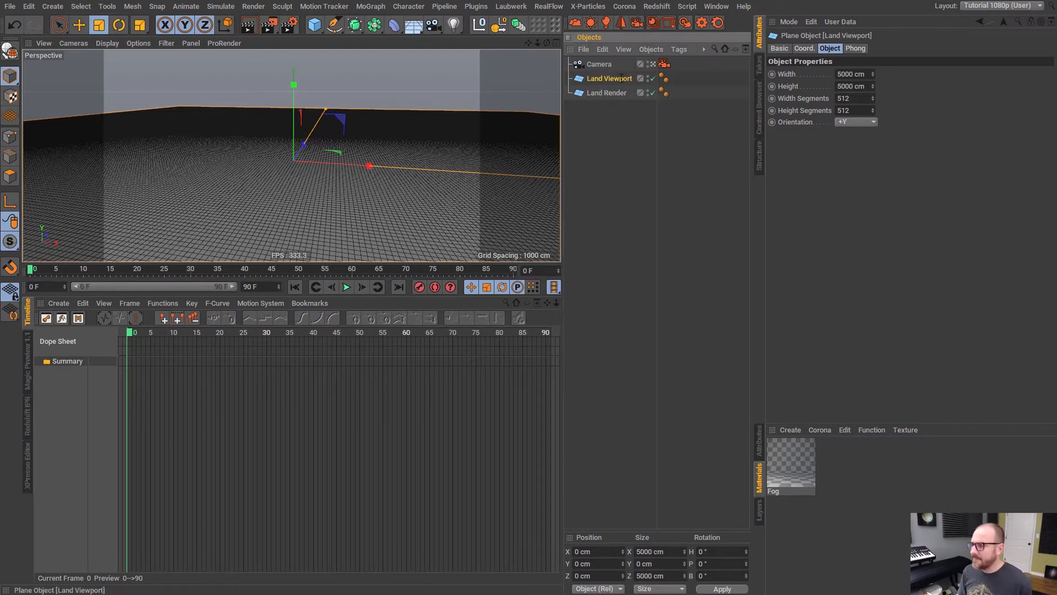
left_click(624, 125)
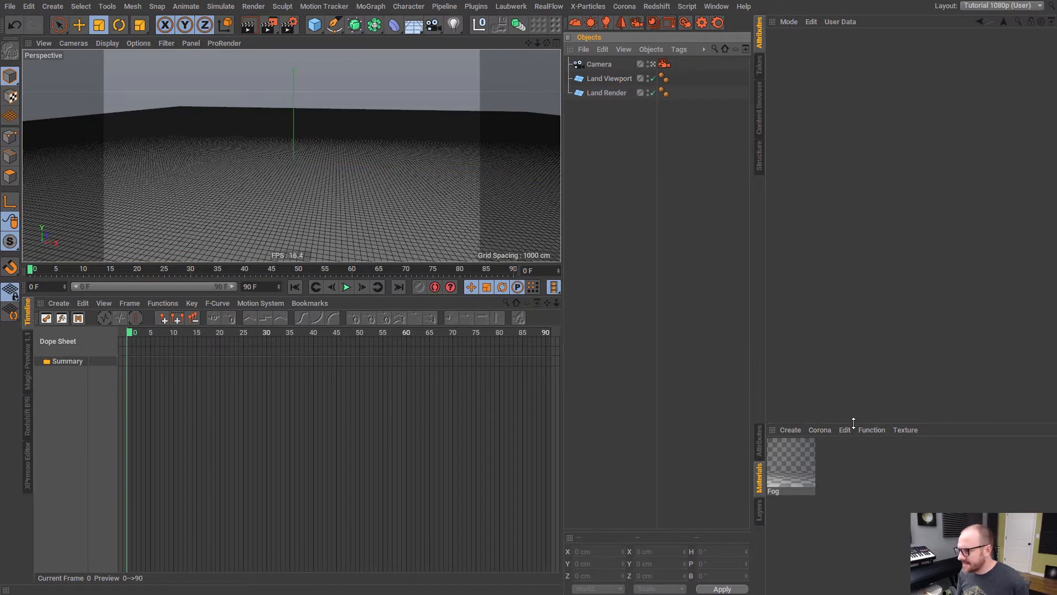
Enlarge the material manager and create a new Corona material named Land
left_click_drag(857, 422, 848, 390)
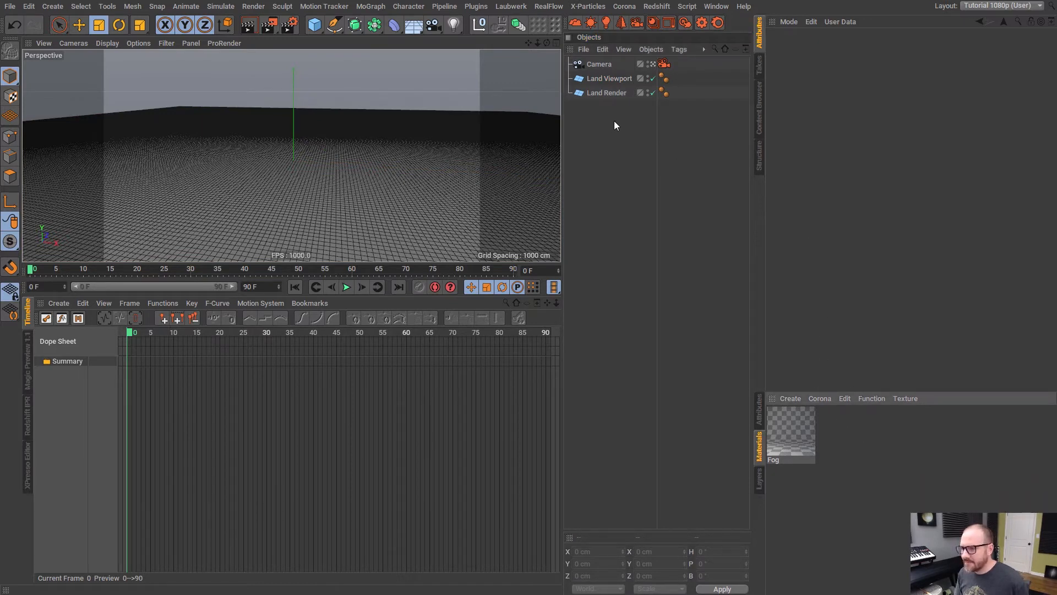
left_click(821, 398)
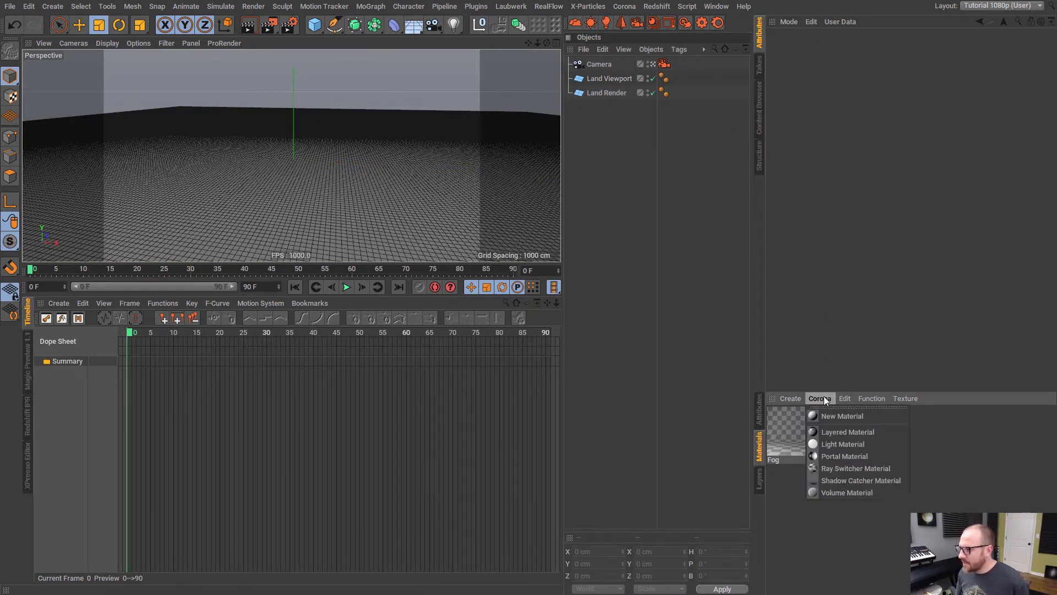
left_click(838, 414)
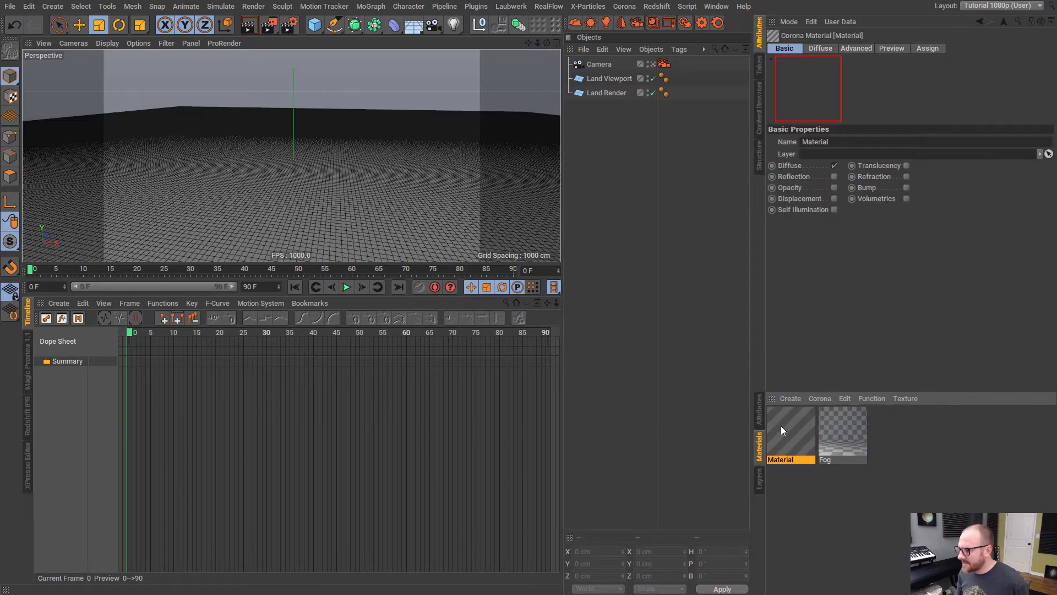
double_click(783, 460)
type("Land")
key("Return")
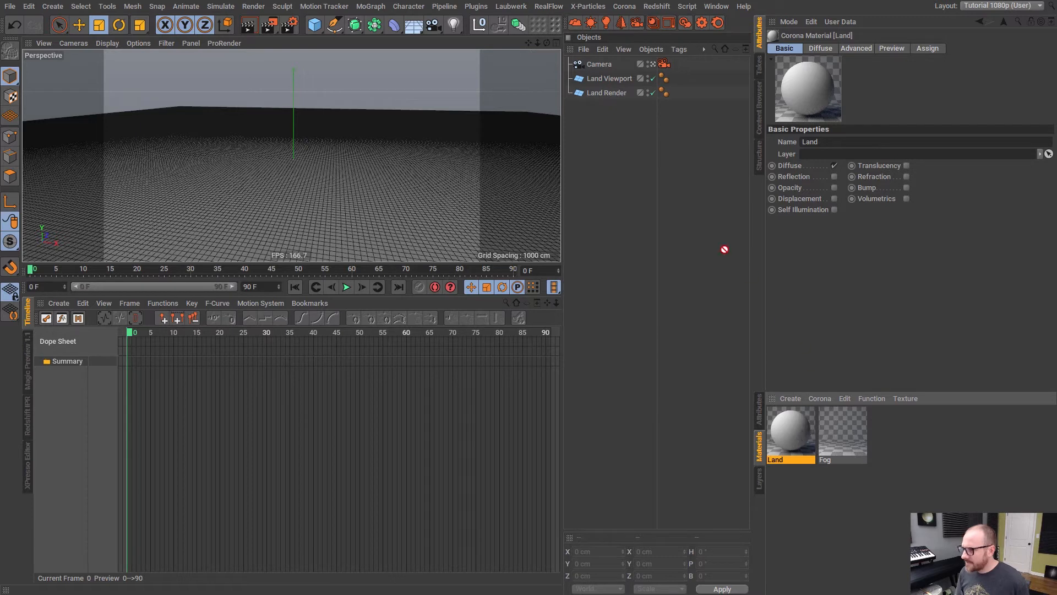
Apply the Land material to Land Render and move that plane above Land Viewport in the object hierarchy
left_click_drag(618, 93, 617, 94)
left_click_drag(616, 93, 613, 72)
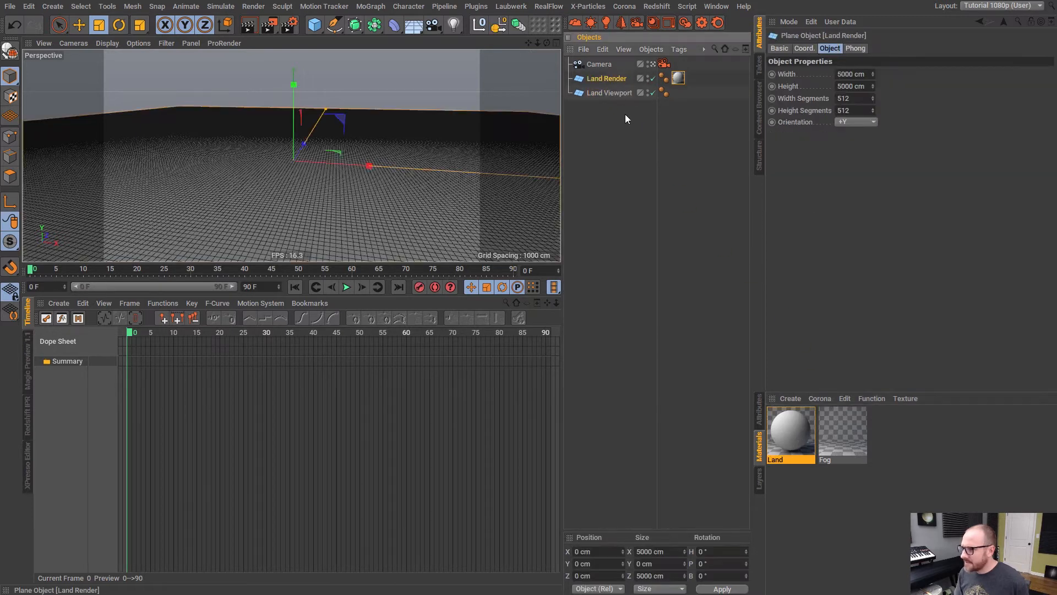
left_click(626, 115)
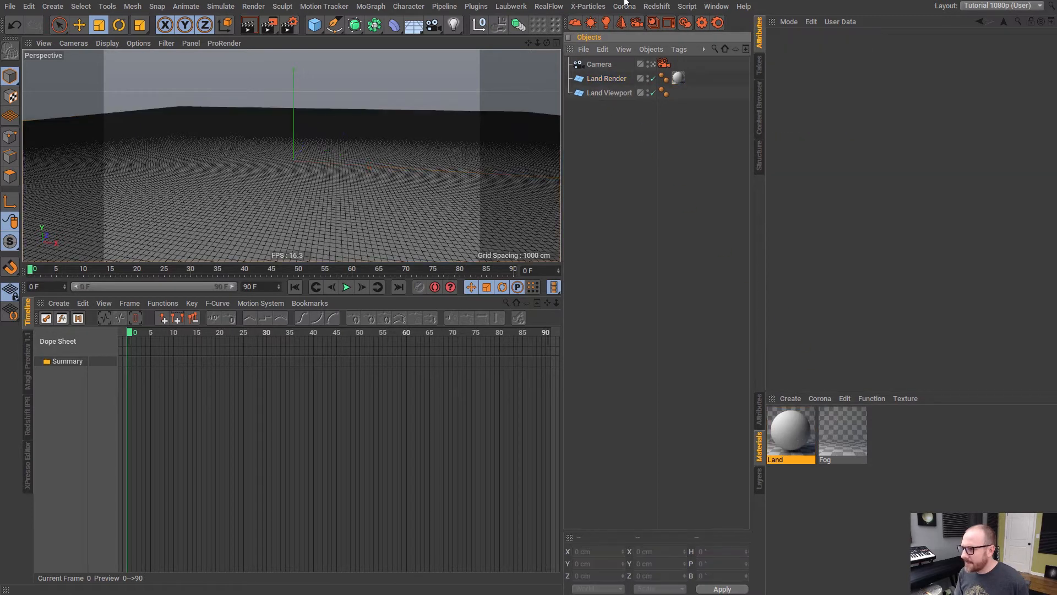
Set object visibility so Land Render shows only in renders and Land Viewport only in the viewport
left_click(648, 76)
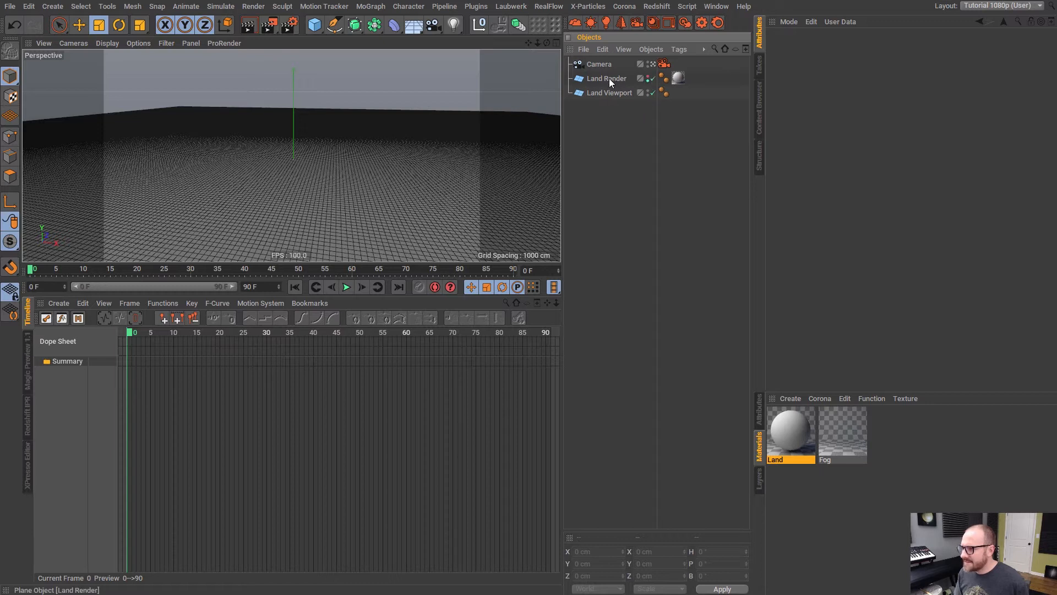
left_click(649, 90)
Add a Displacer deformer and make it a child of Land Viewport
left_click(617, 93)
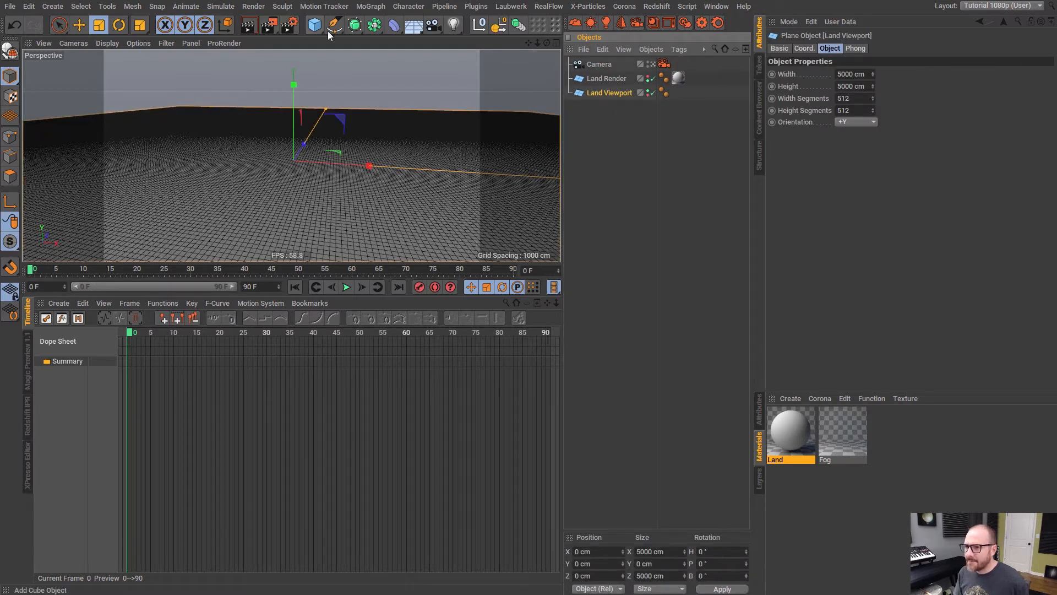
left_click(398, 25)
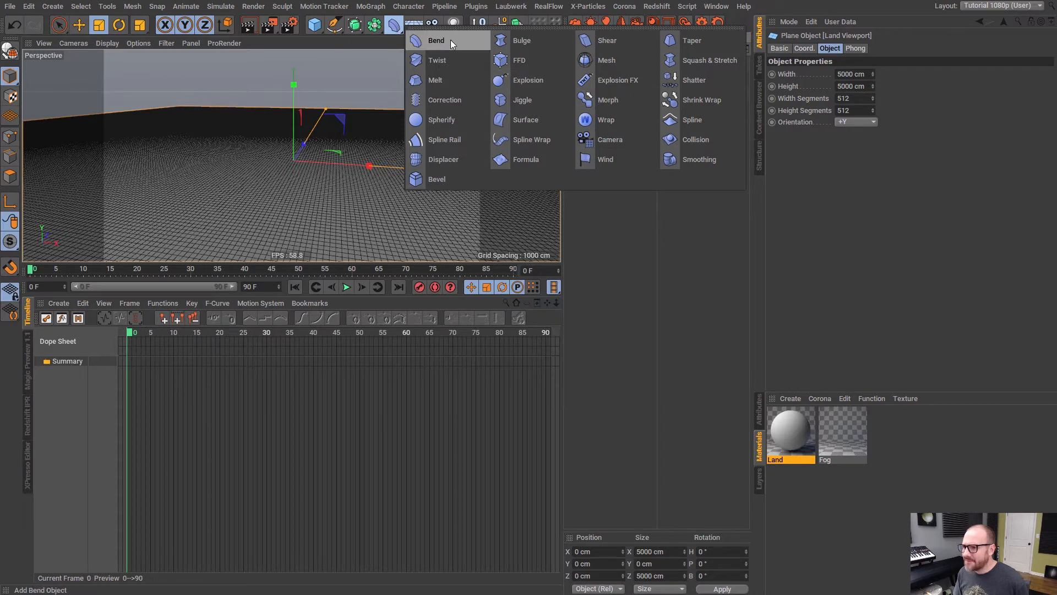
left_click(450, 158)
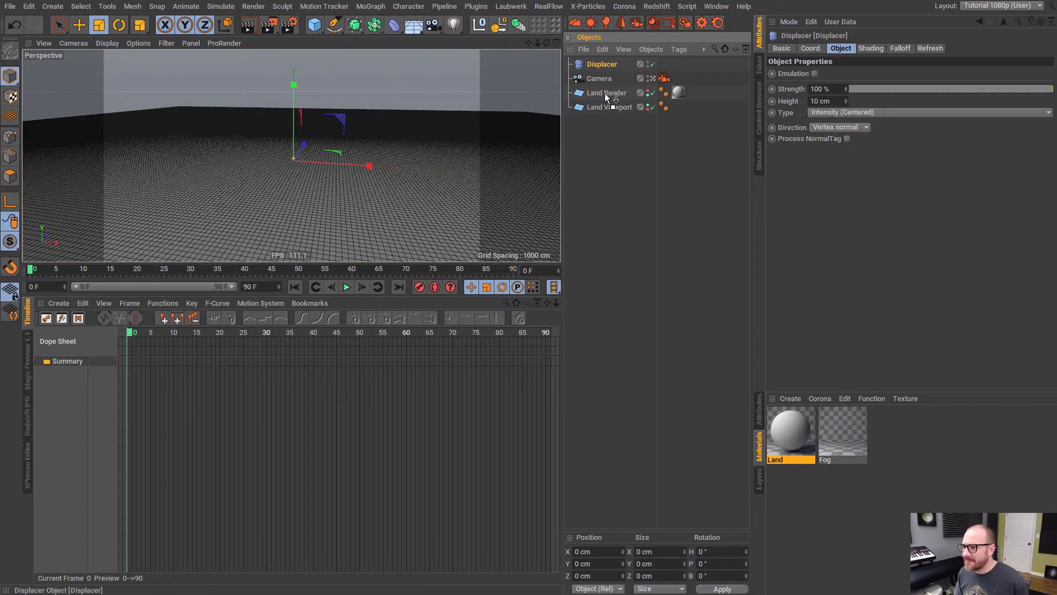
left_click_drag(608, 106, 609, 108)
left_click(620, 124)
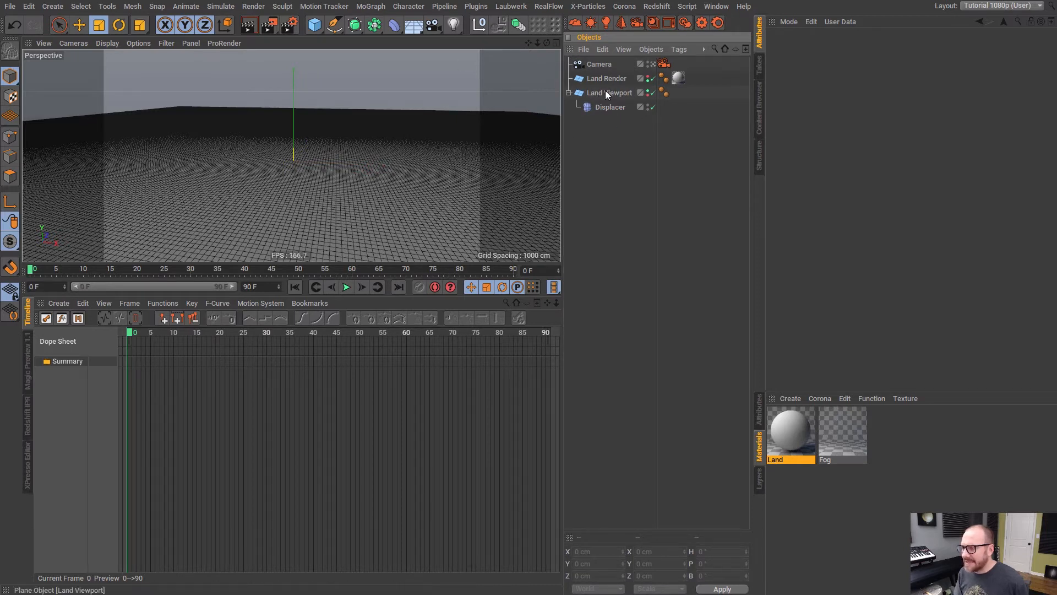
Enable displacement on the Land material, load a Noise shader as its displacement texture, and save the project
left_click(810, 490)
left_click(791, 434)
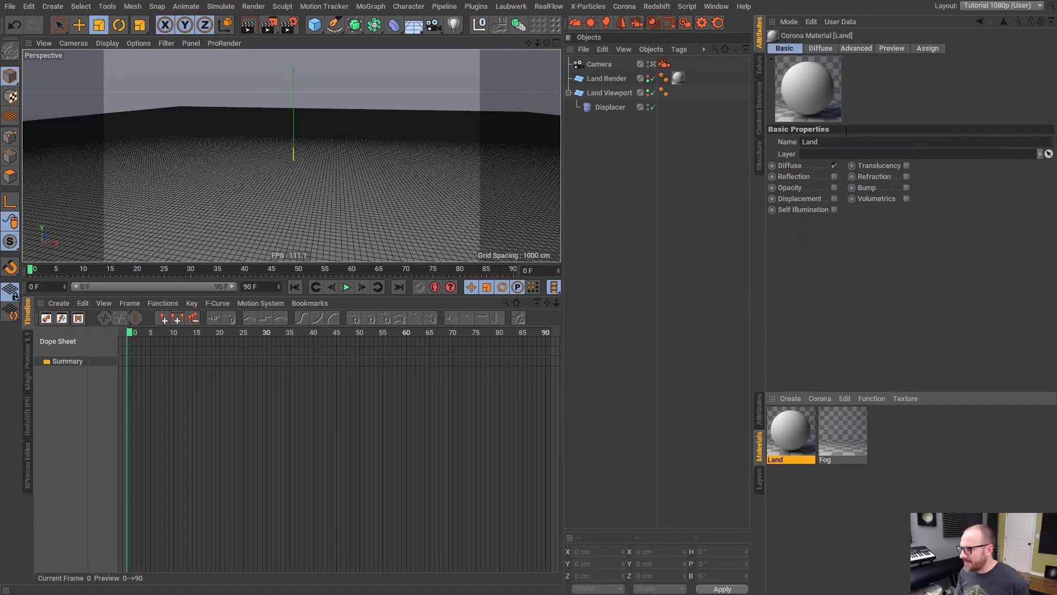
left_click(835, 199)
left_click(895, 49)
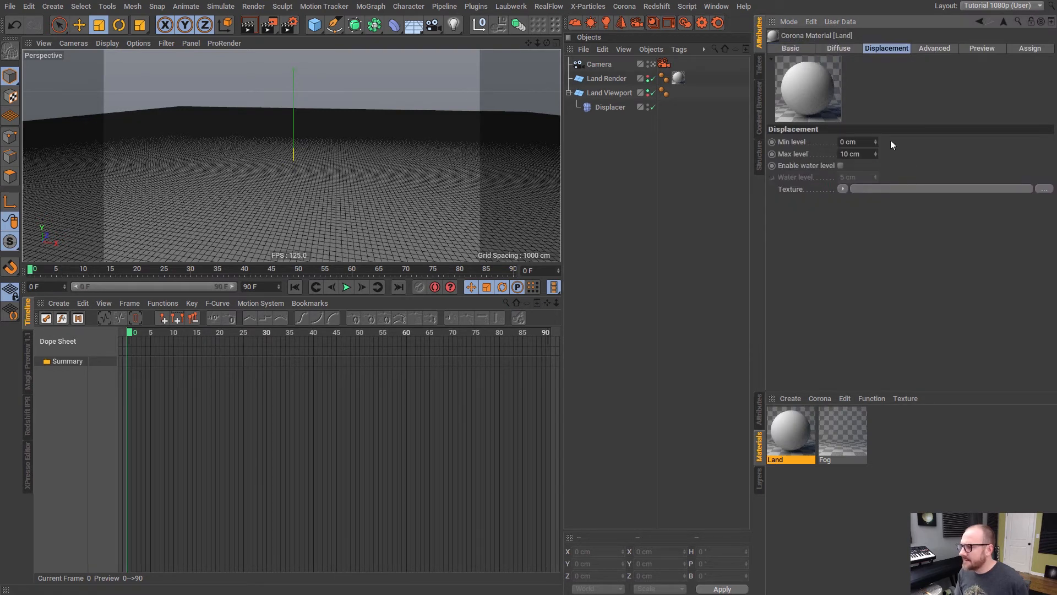
left_click(844, 189)
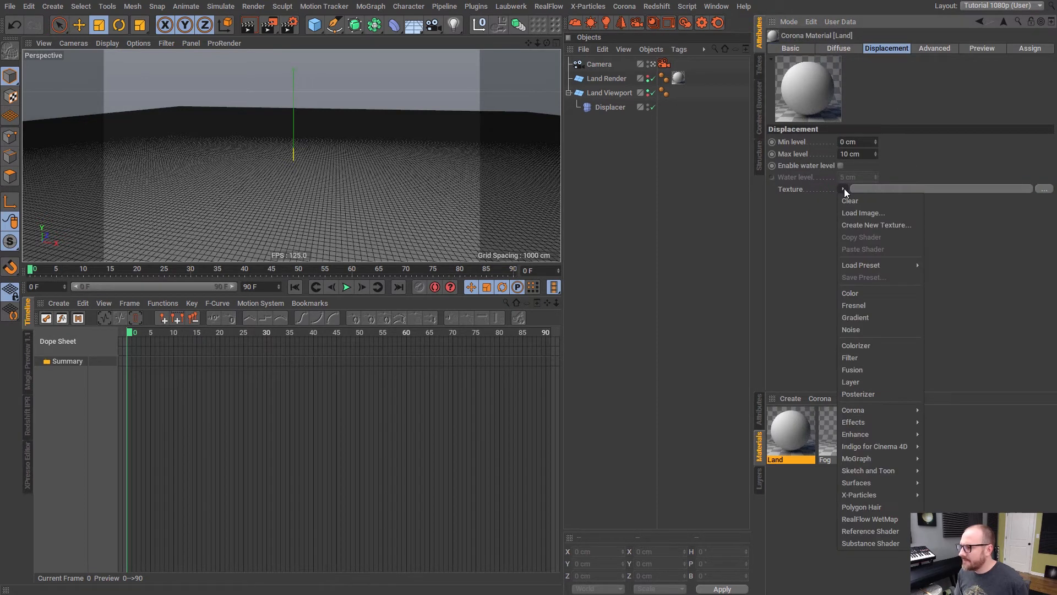
left_click(863, 329)
key("ctrl+s")
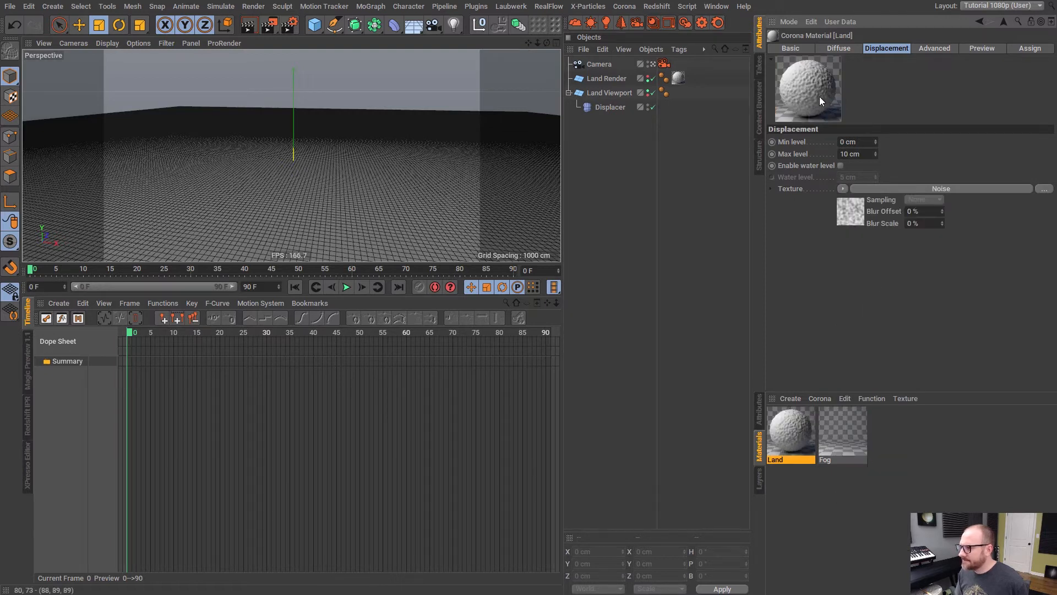
Set the displacement Noise shader to Wavy Turbulence with seed 905 and 20 octaves
left_click(851, 205)
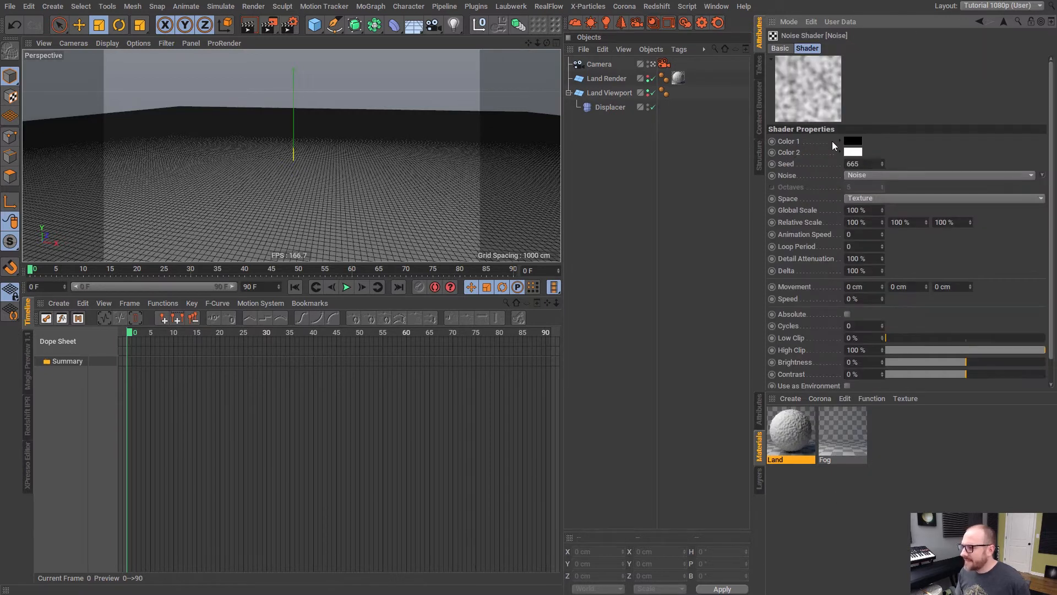
left_click(875, 174)
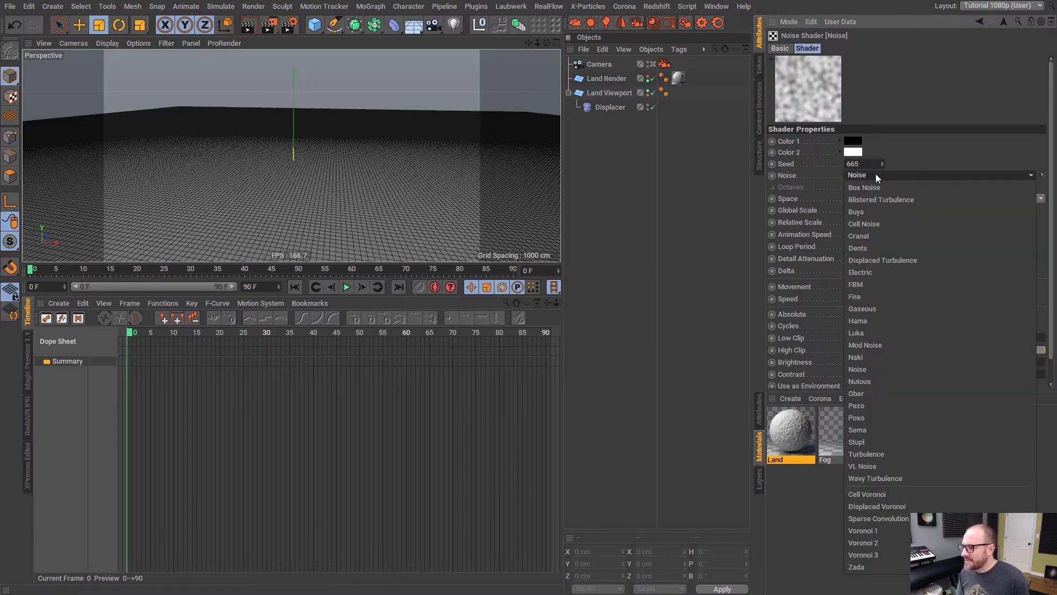
left_click(894, 477)
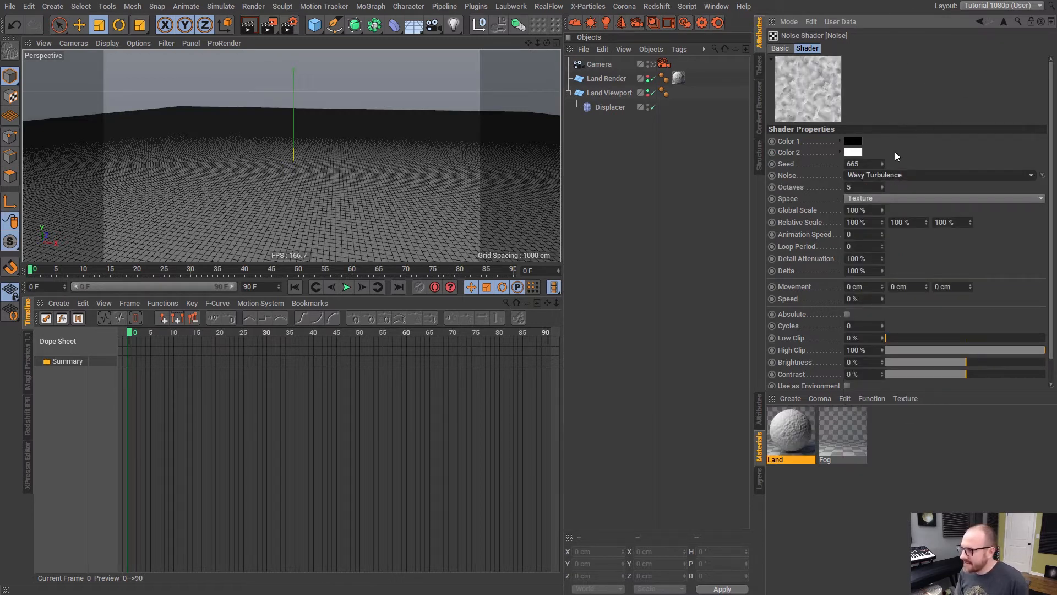
left_click_drag(882, 164, 887, 31)
left_click_drag(882, 184, 910, 61)
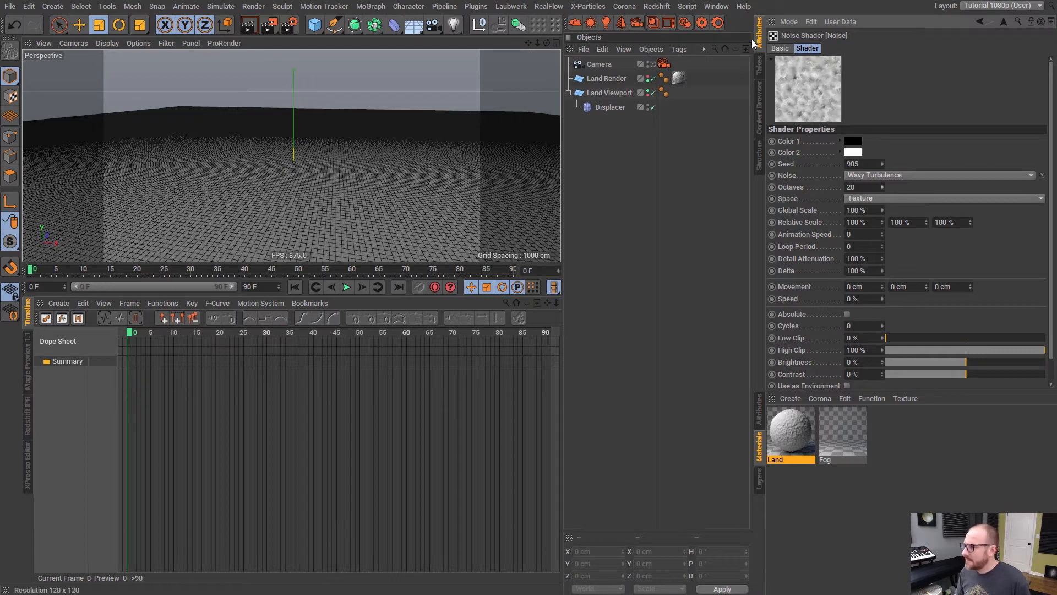
Enlarge the Land material's displacement noise to a global scale of 2500 % and try different seeds
left_click_drag(882, 210, 893, 124)
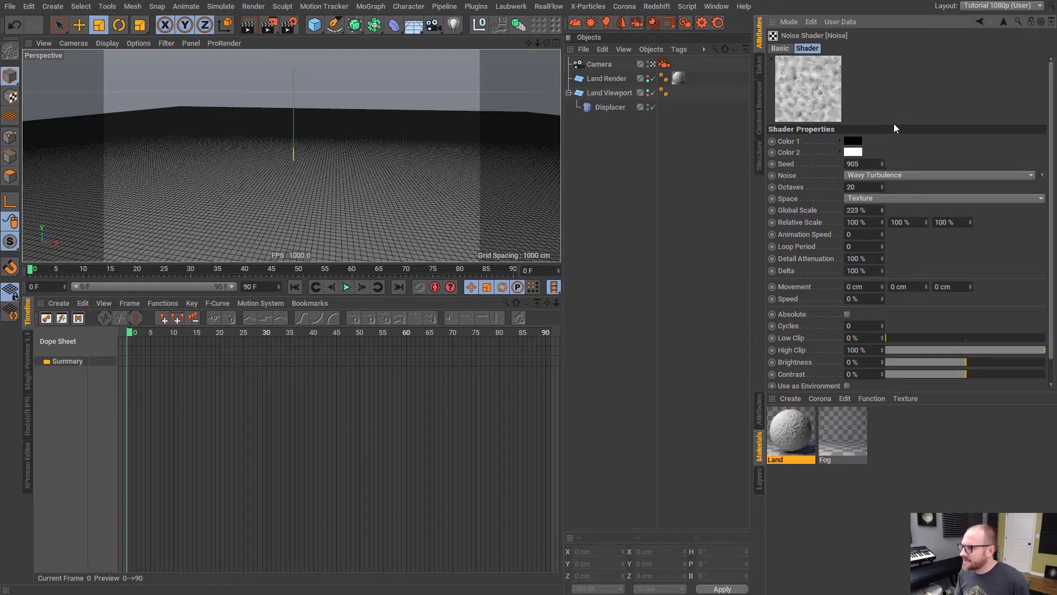
type("500")
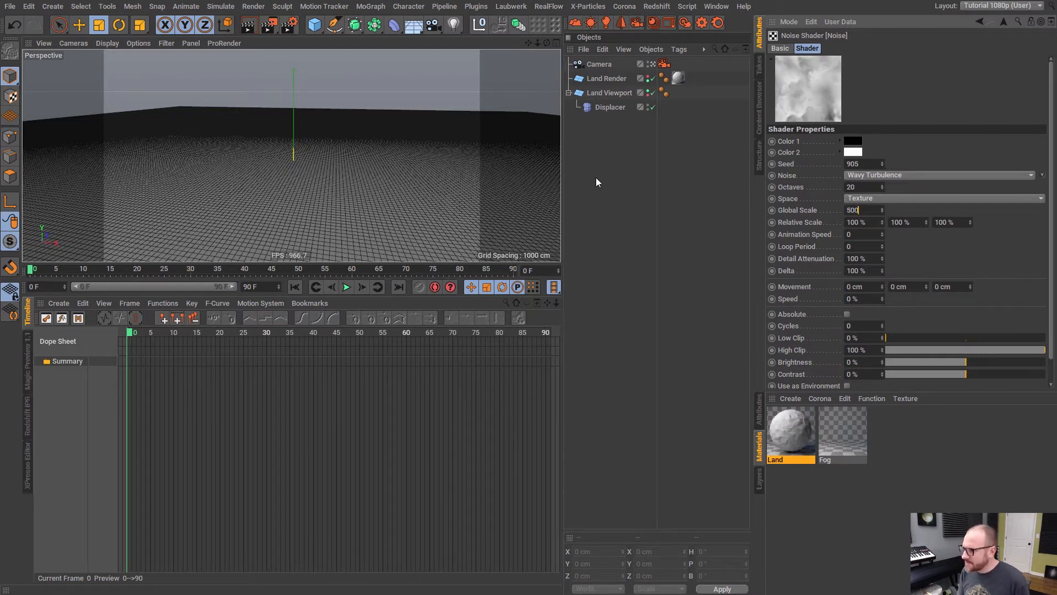
key("Return")
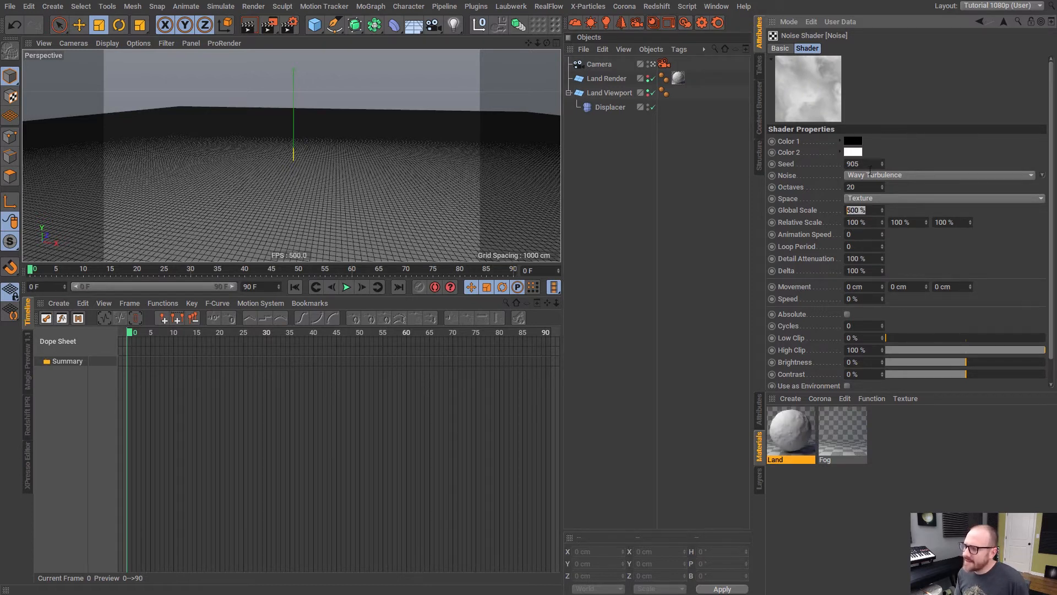
left_click_drag(883, 163, 891, 127)
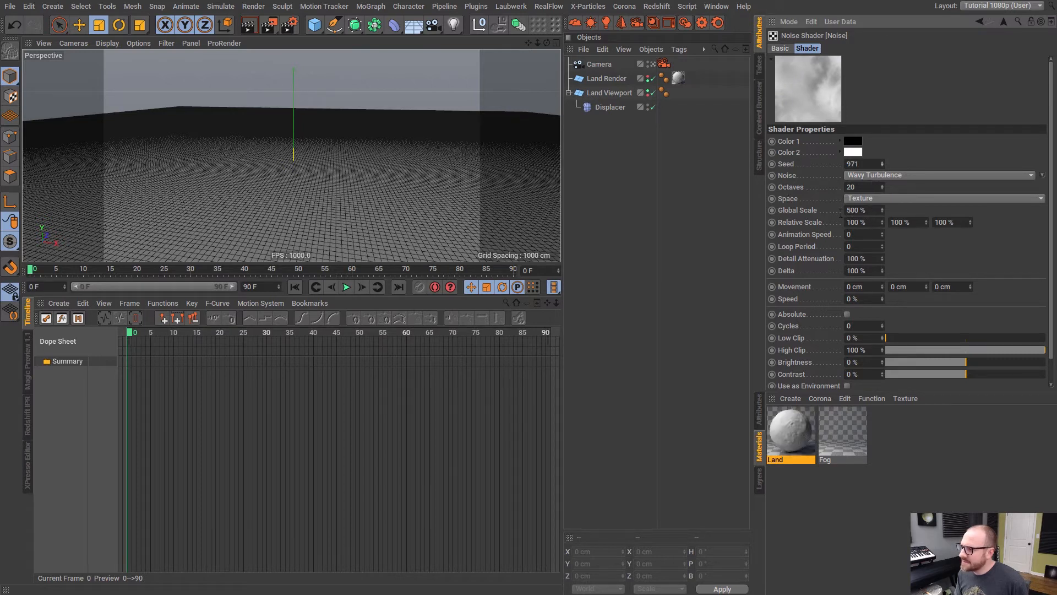
type("2500")
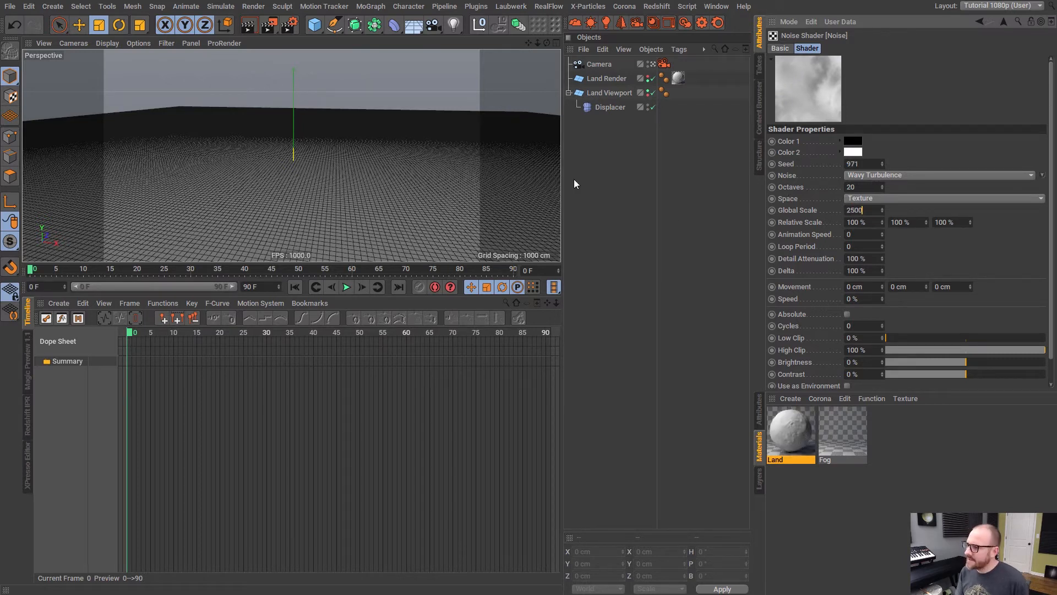
key("Return")
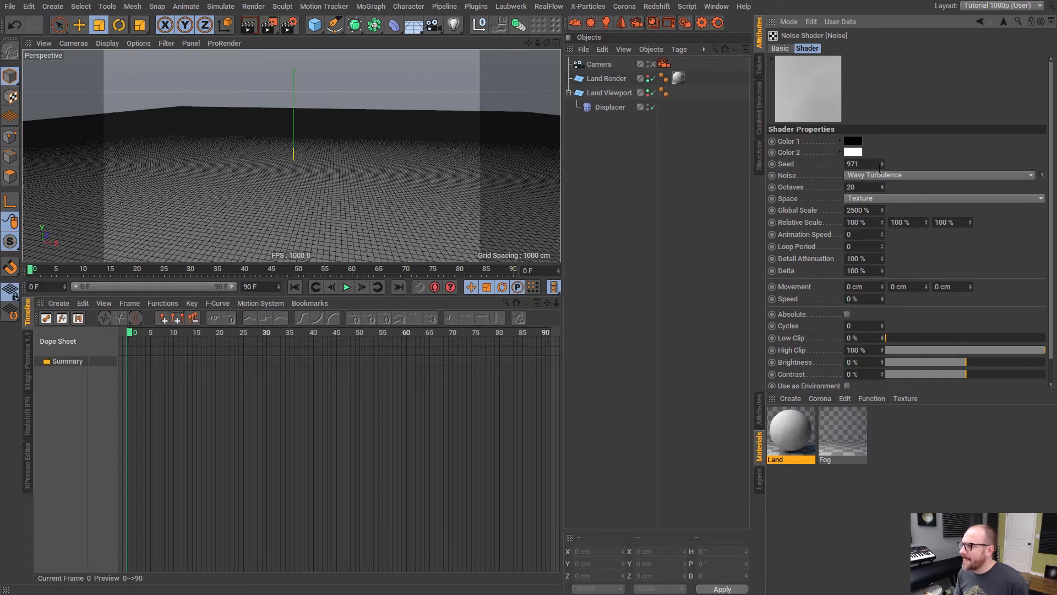
left_click_drag(882, 164, 900, 102)
left_click(1004, 24)
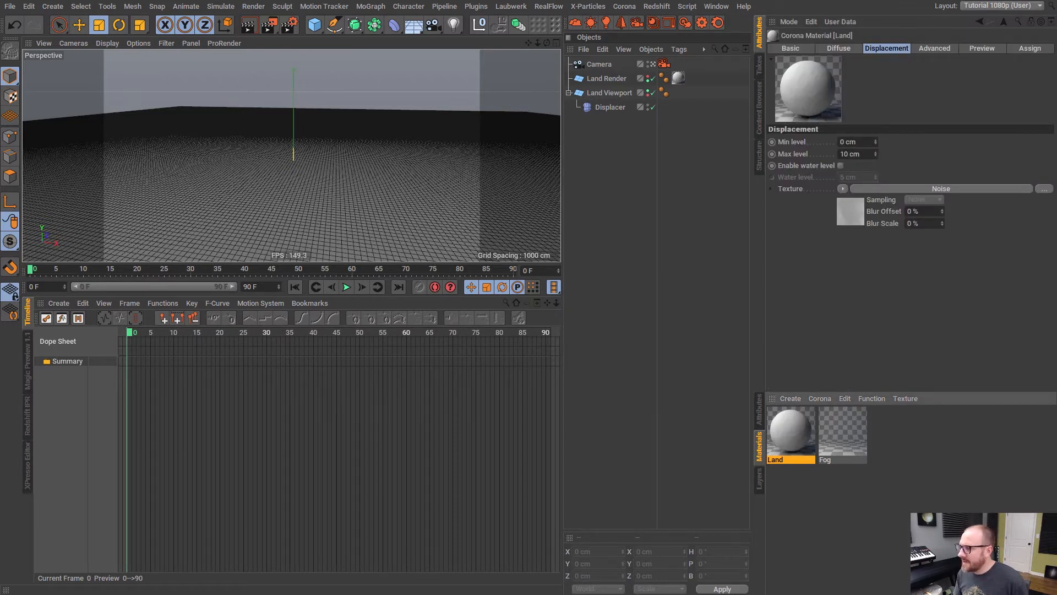
Compare the Displacer's object properties with the Land material's displacement levels and texture
left_click(612, 107)
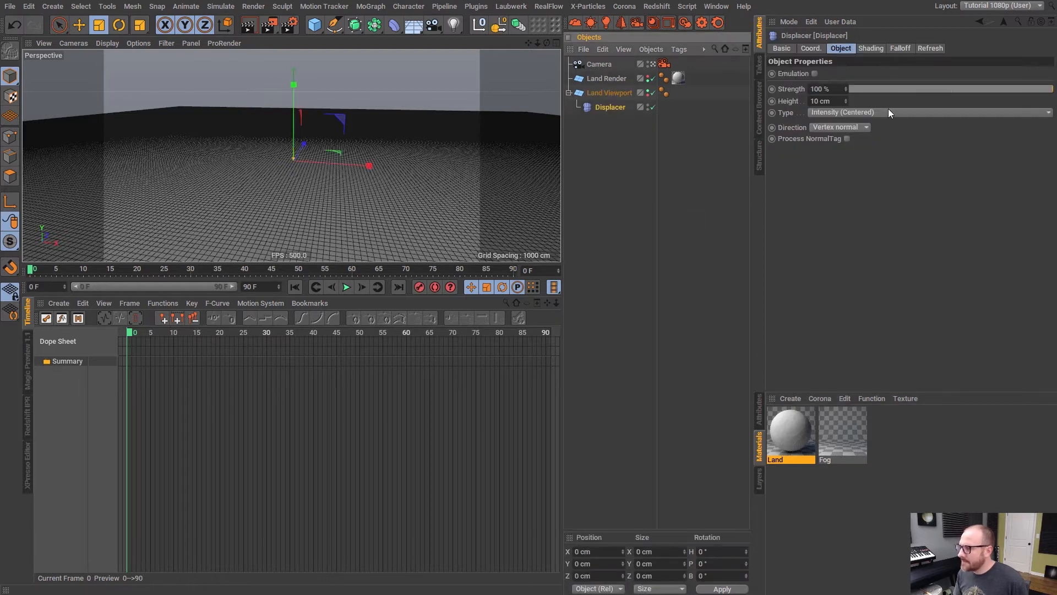
left_click(791, 476)
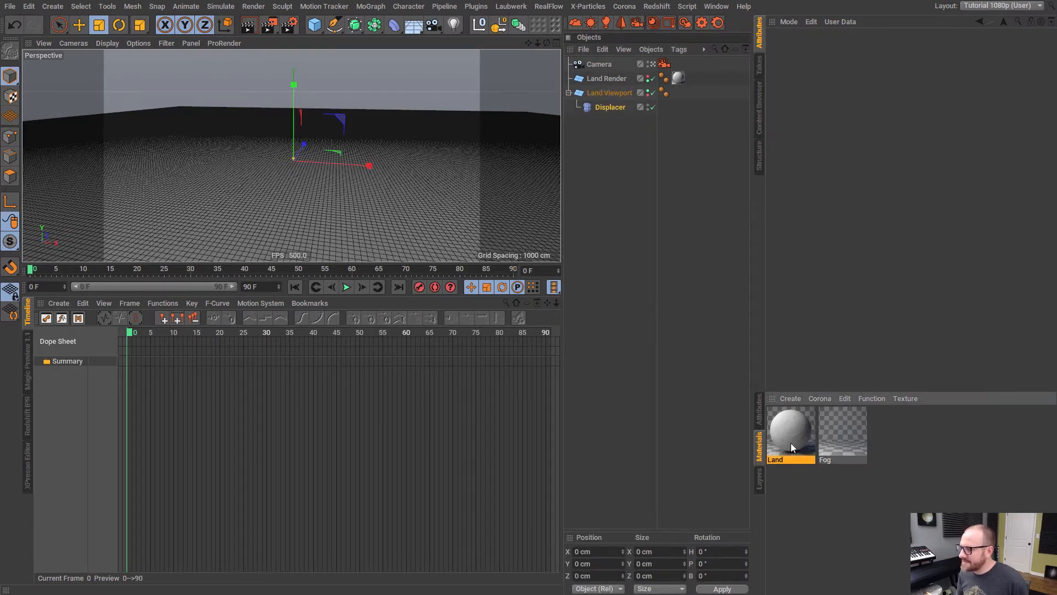
left_click(791, 447)
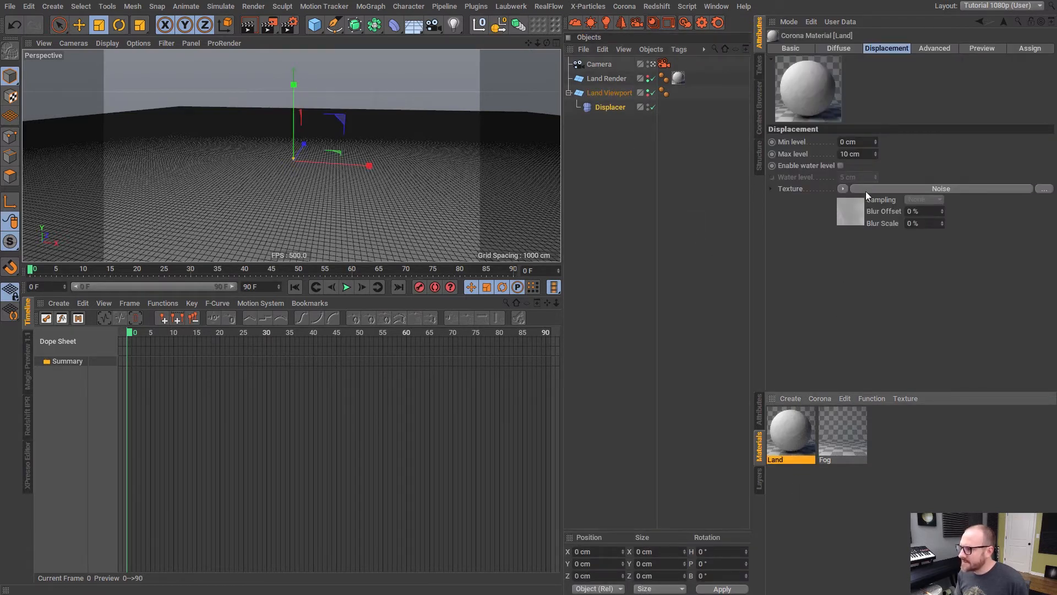
left_click(608, 106)
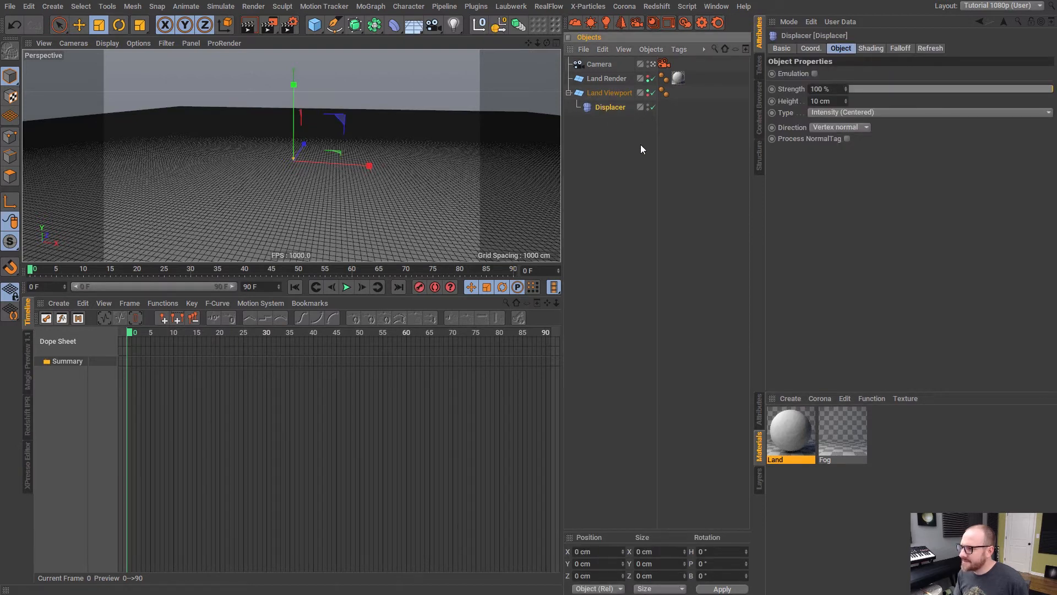
left_click(618, 138)
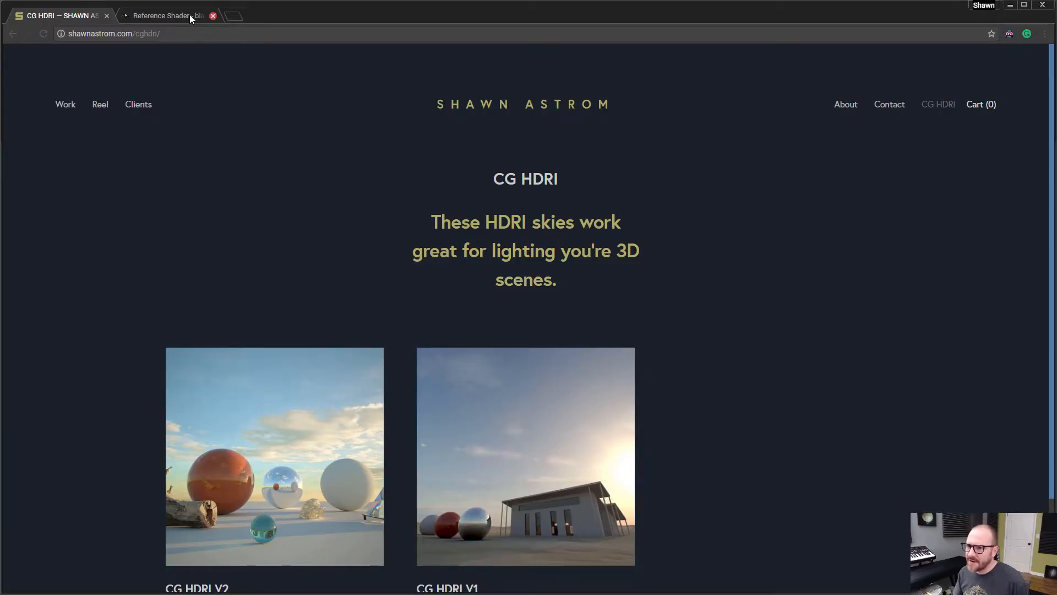
Switch to the web browser and review the blackstar Reference Shader plugin page, then return to Cinema 4D
left_click(190, 14)
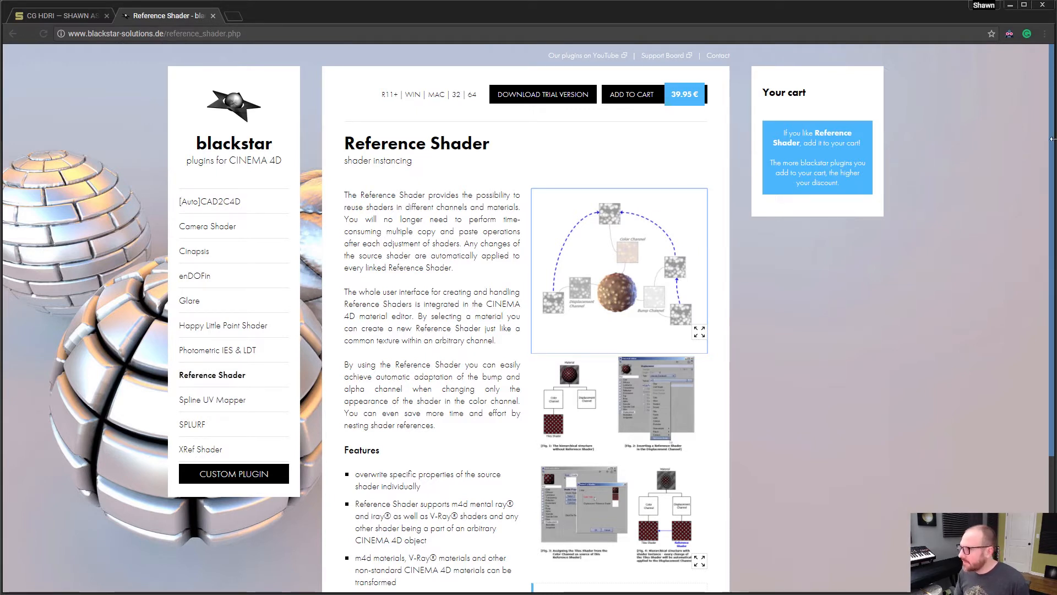
scroll(697, 225, "down", 1)
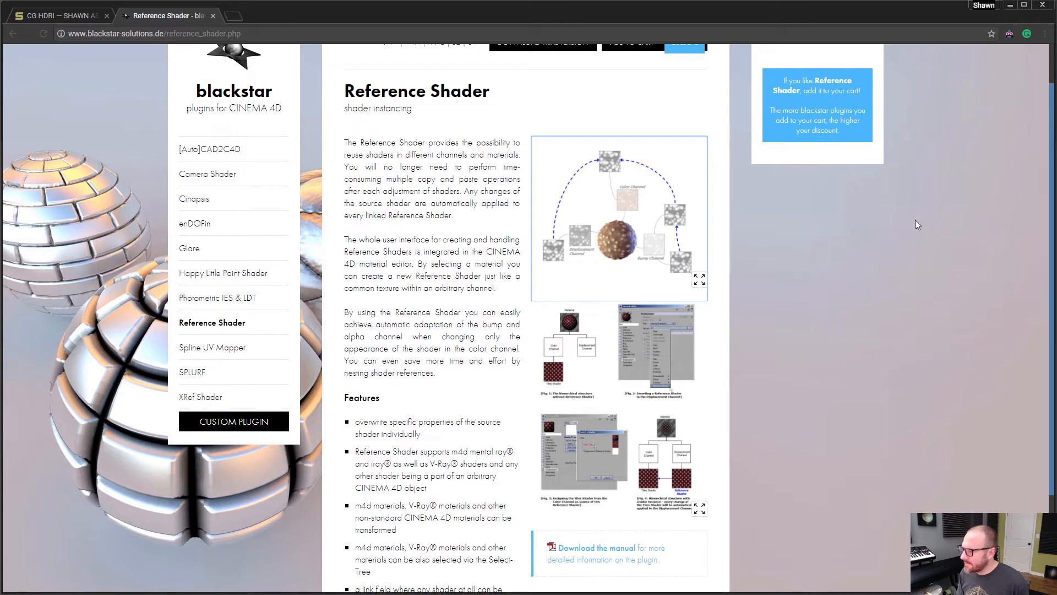
scroll(826, 204, "down", 1)
scroll(678, 197, "up", 2)
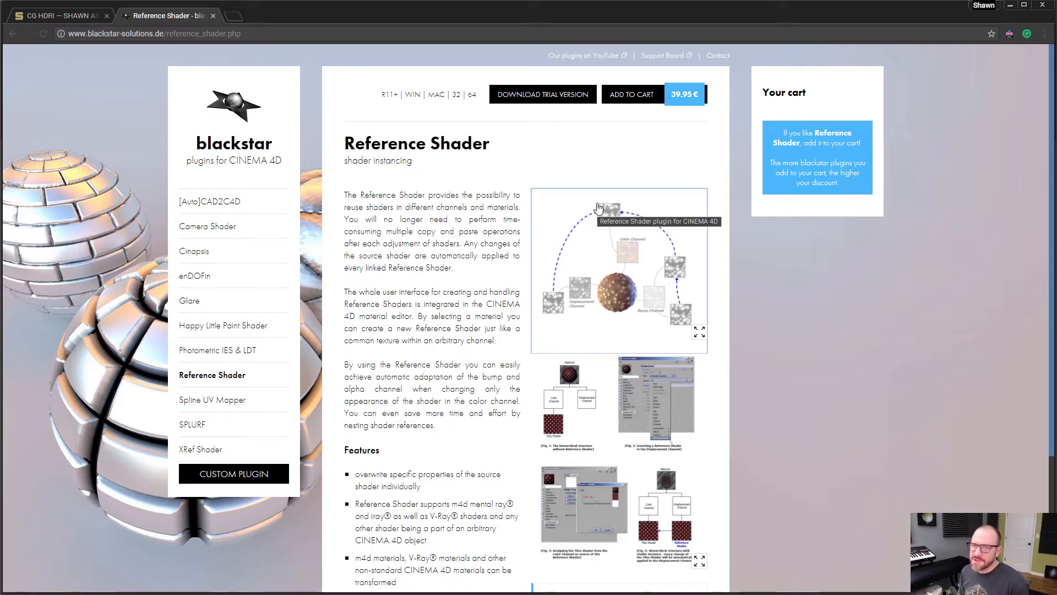
left_click(1010, 5)
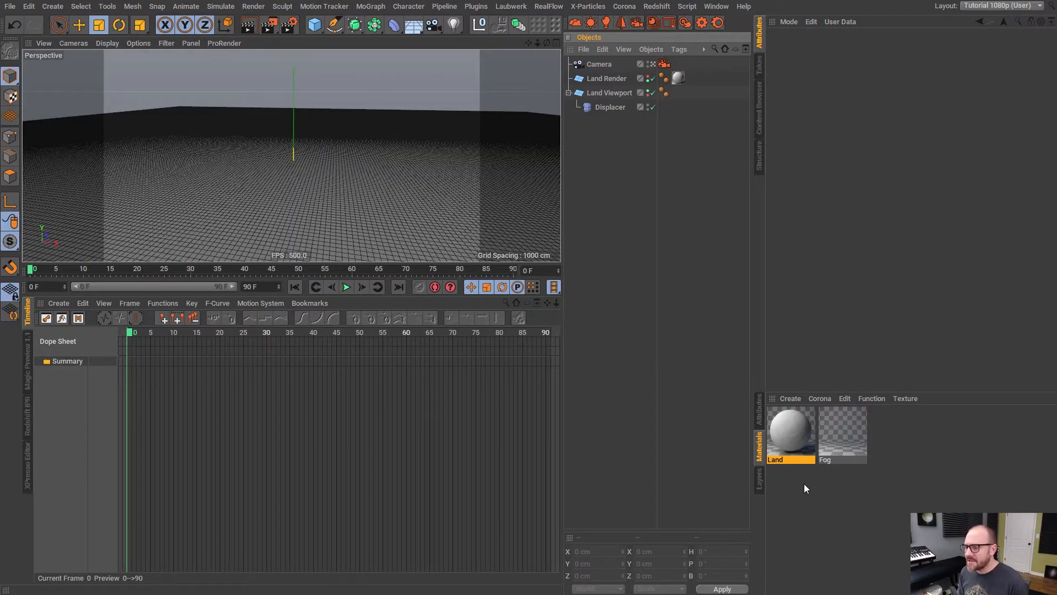
Load a Reference Shader as the custom shader of the Displacer under Land Viewport
left_click(799, 444)
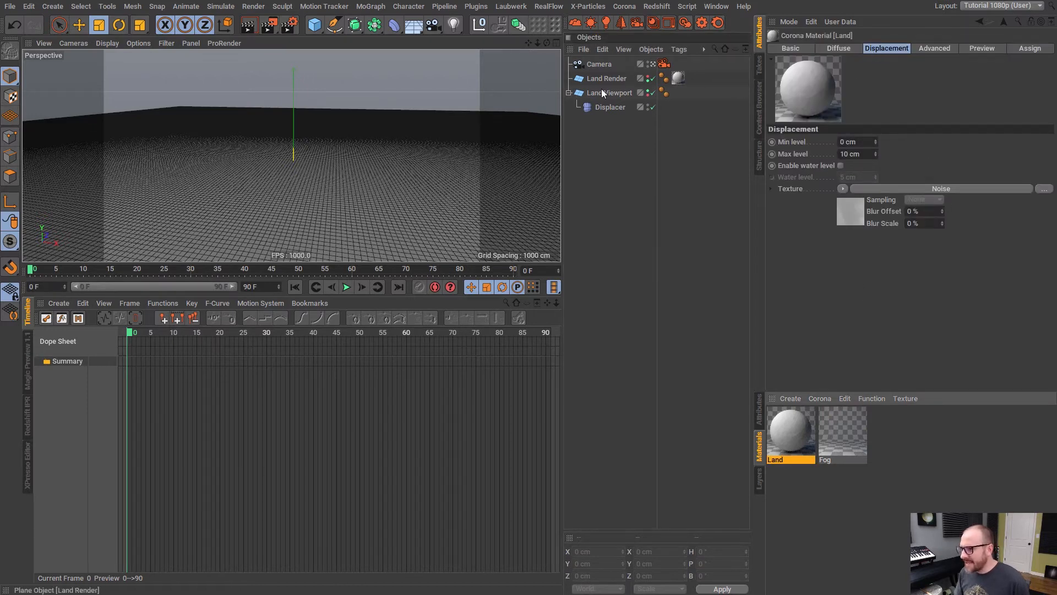
left_click(612, 107)
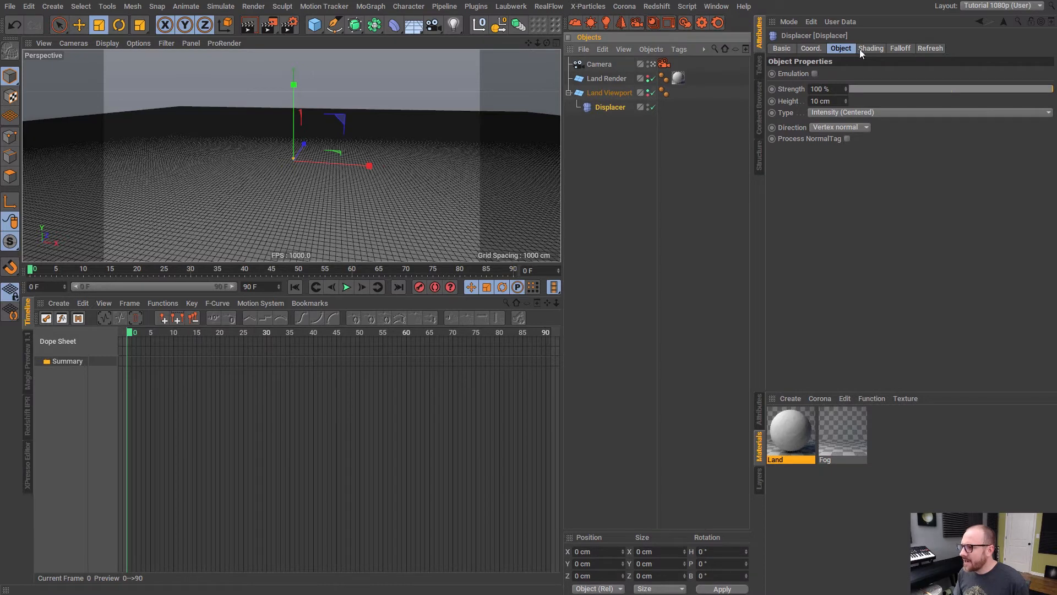
left_click(864, 49)
left_click(810, 85)
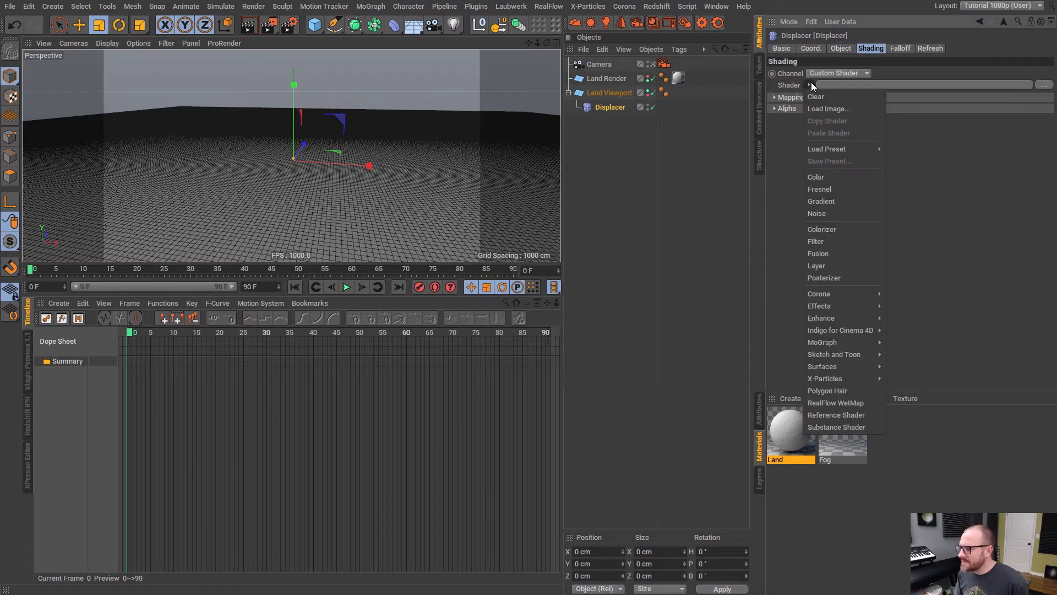
left_click(836, 415)
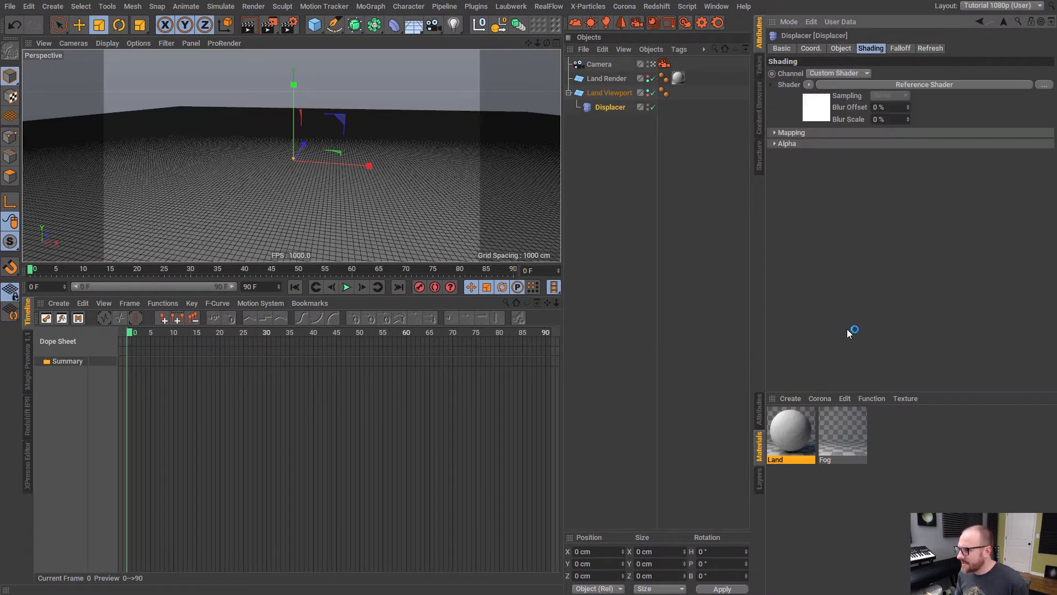
Link the Displacer's Reference Shader to the Noise shader of the Land material
left_click(792, 105)
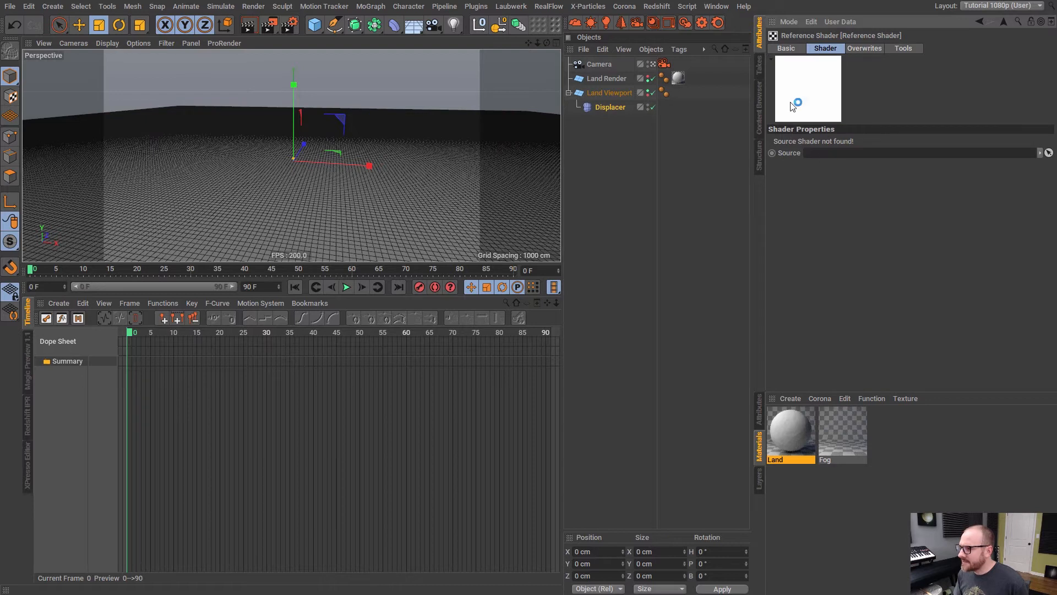
left_click(901, 48)
left_click(798, 140)
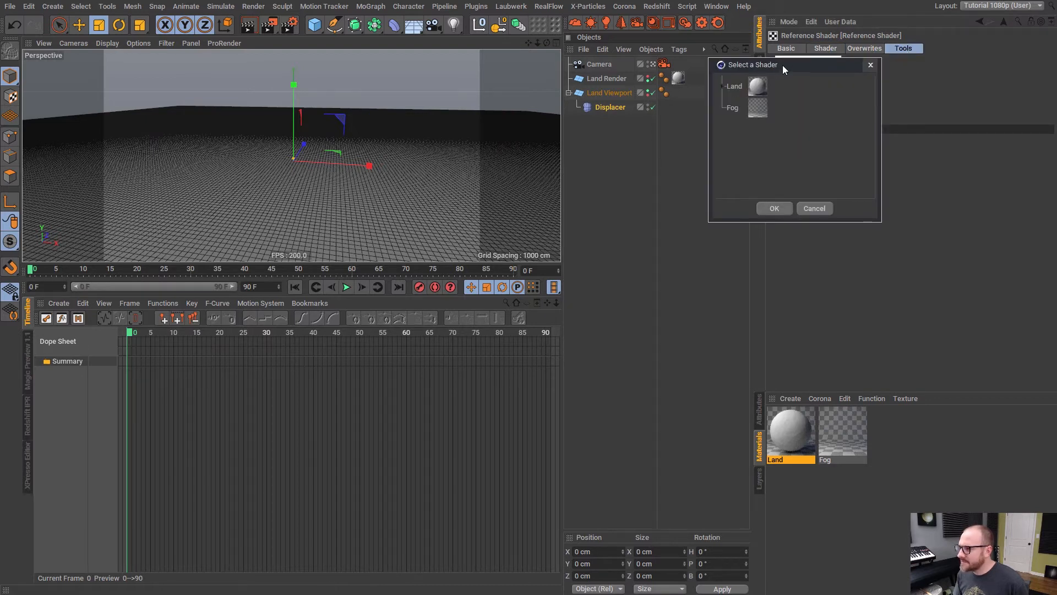
left_click_drag(783, 69, 698, 151)
left_click(638, 170)
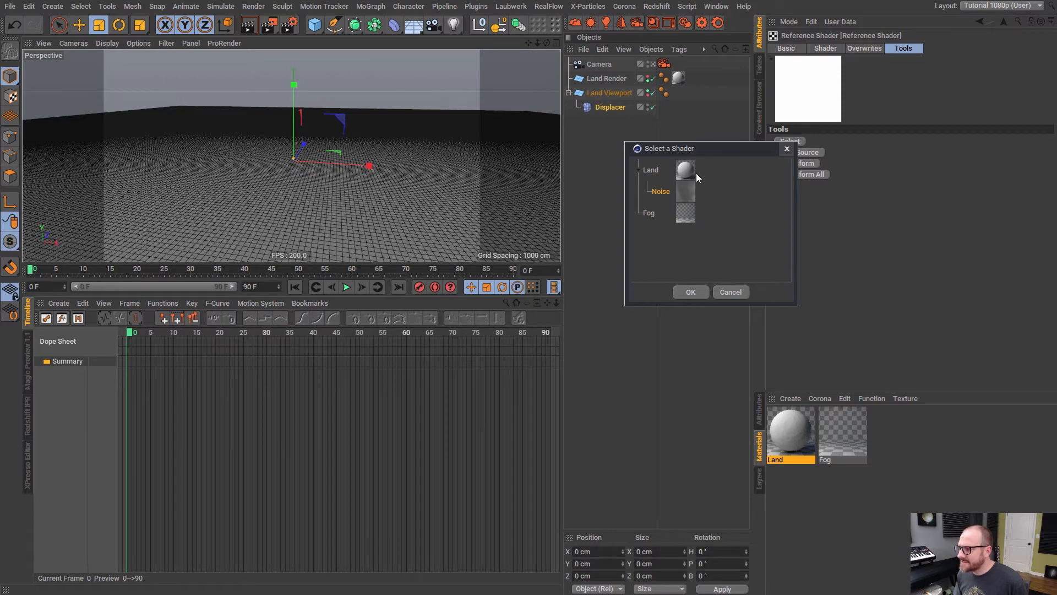
left_click(691, 292)
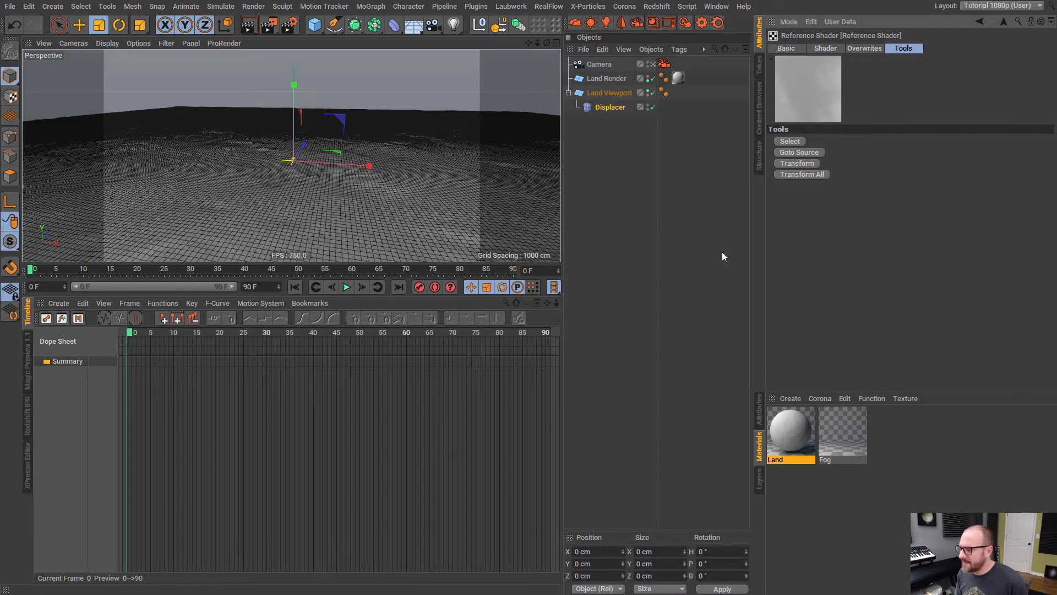
Set the perspective viewport's display to Gouraud Shading and inspect the displaced terrain on Land Viewport
left_click_drag(311, 155, 289, 168, "alt")
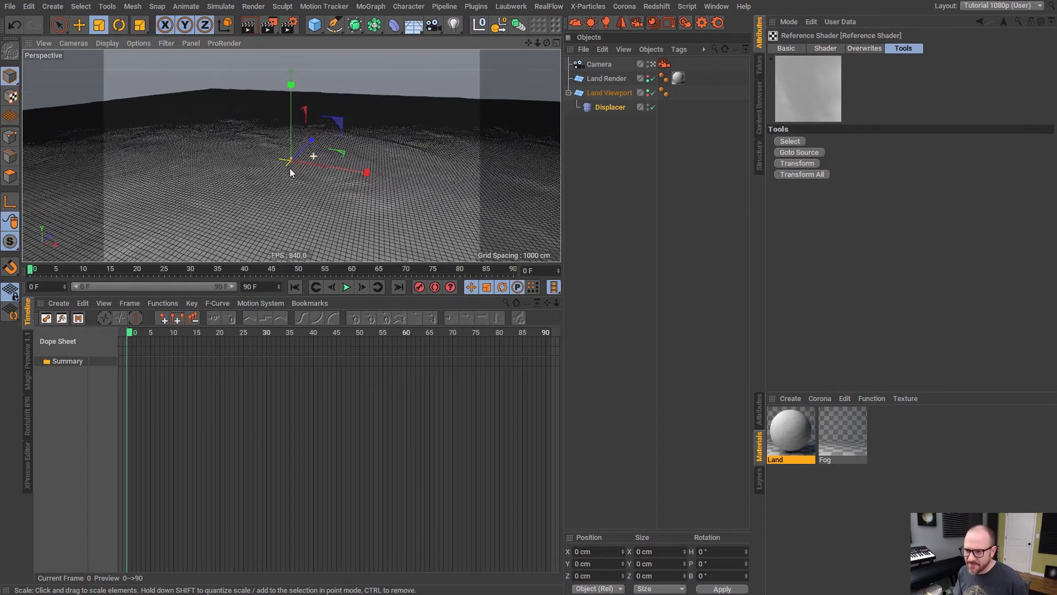
right_click_drag(301, 159, 321, 147, "alt")
left_click(116, 43)
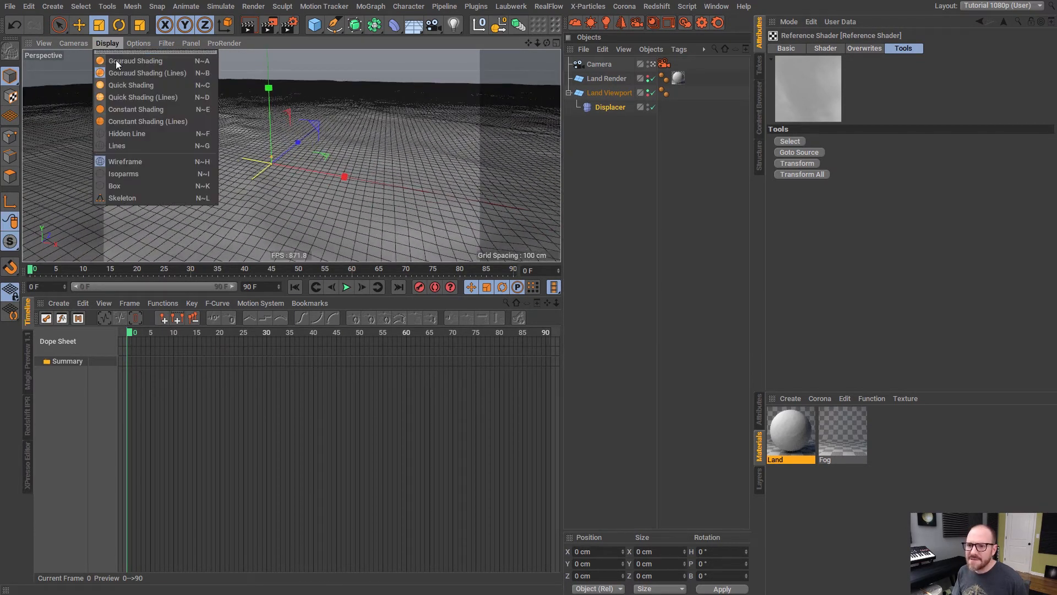
left_click(116, 60)
left_click_drag(296, 165, 383, 153, "alt")
scroll(341, 138, "down", 3)
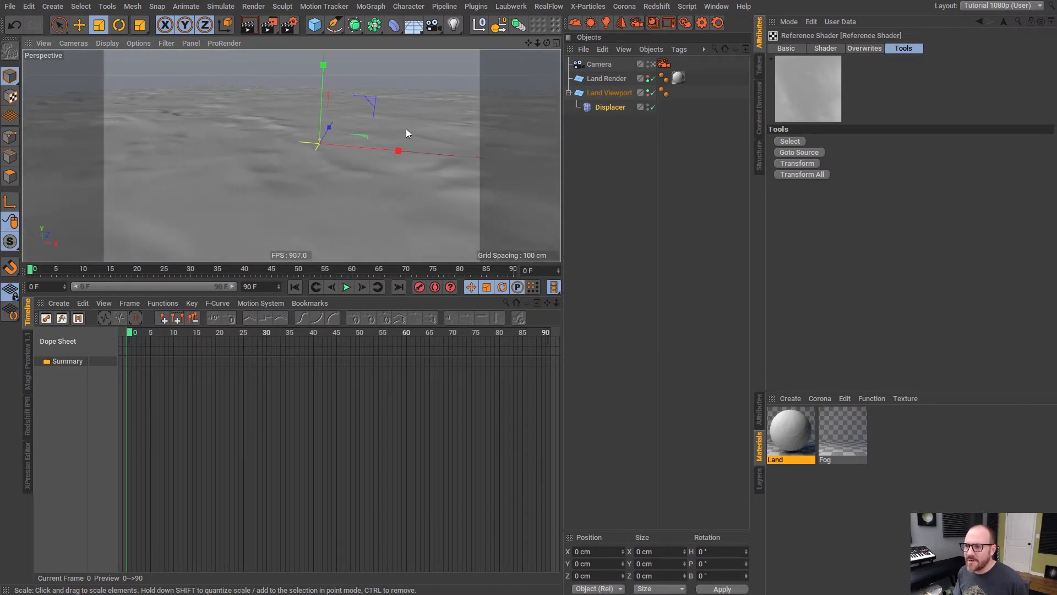
left_click(603, 94)
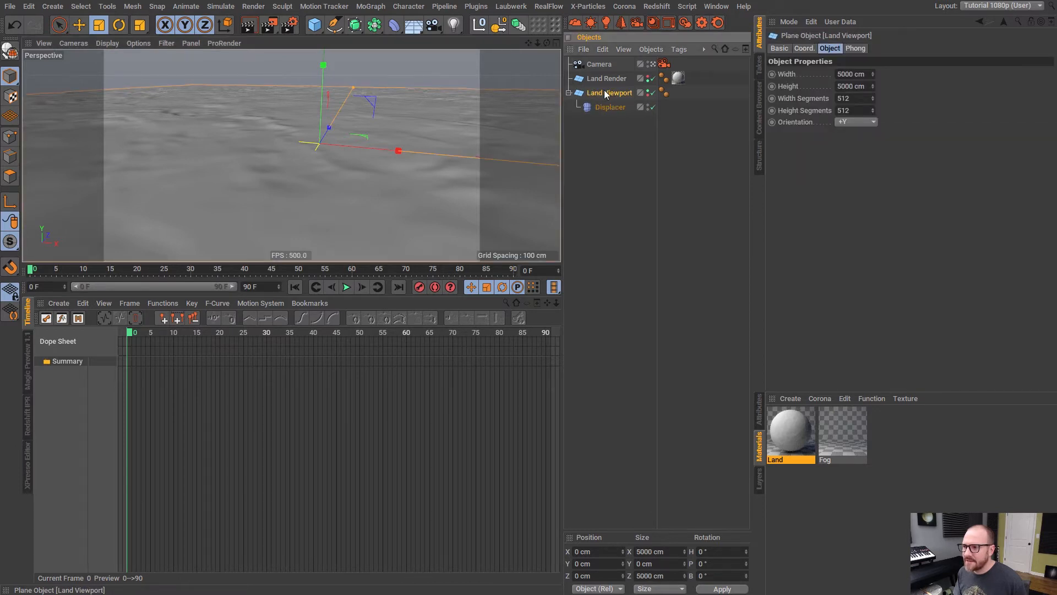
scroll(341, 137, "up", 2)
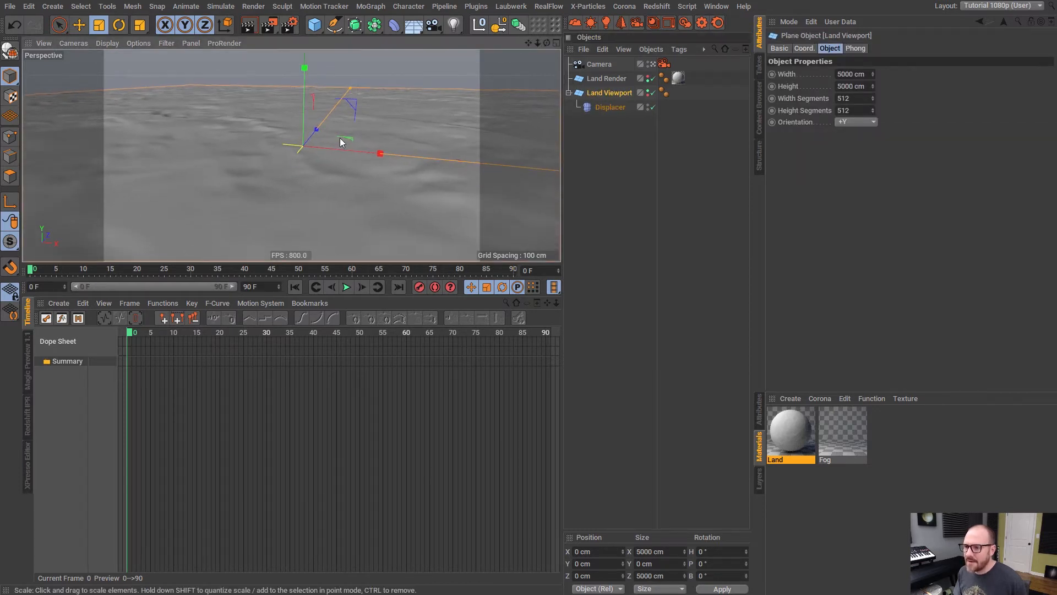
scroll(344, 136, "up", 3)
left_click(626, 135)
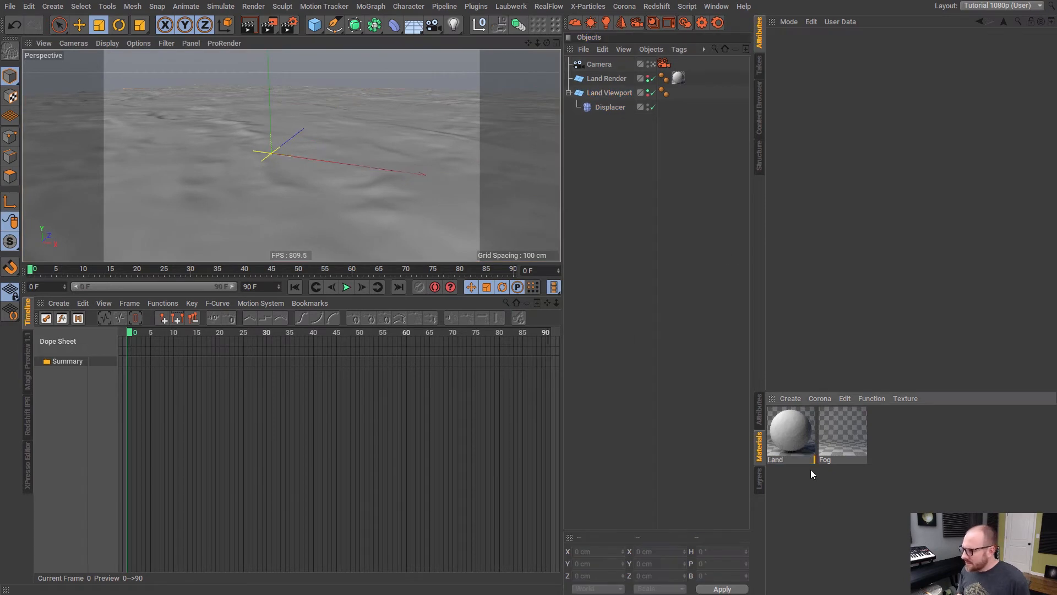
Change the Displacer's displacement type to Intensity to match the Land material's displacement range
left_click(803, 443)
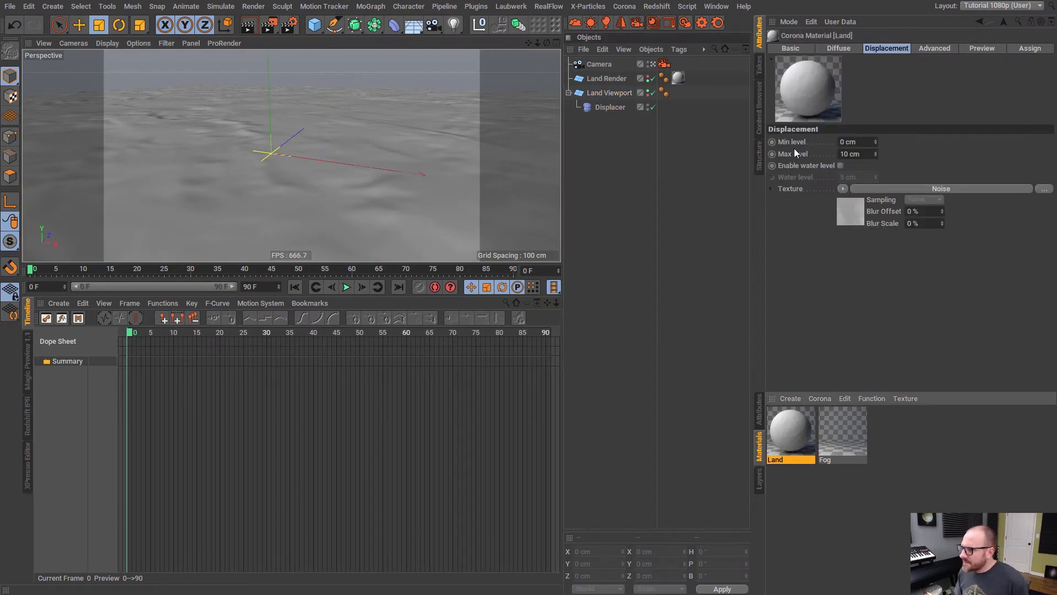
left_click(610, 107)
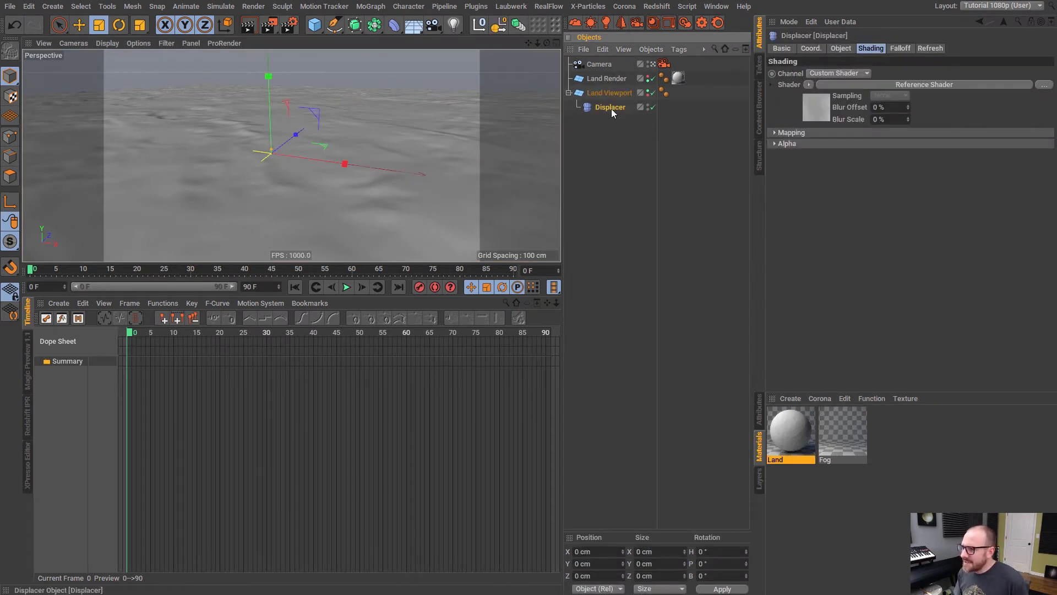
left_click(840, 48)
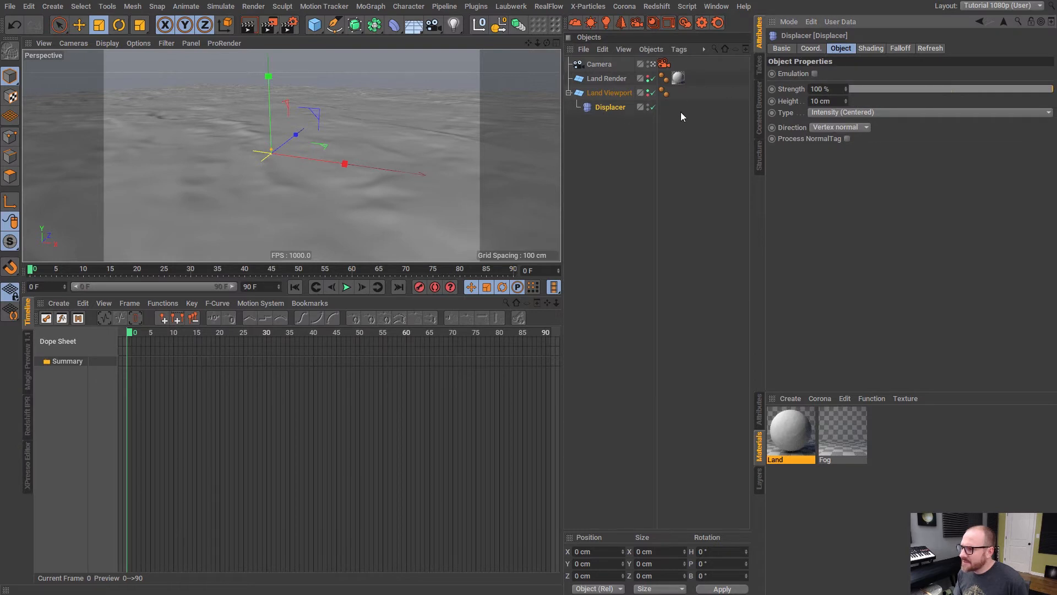
left_click(848, 112)
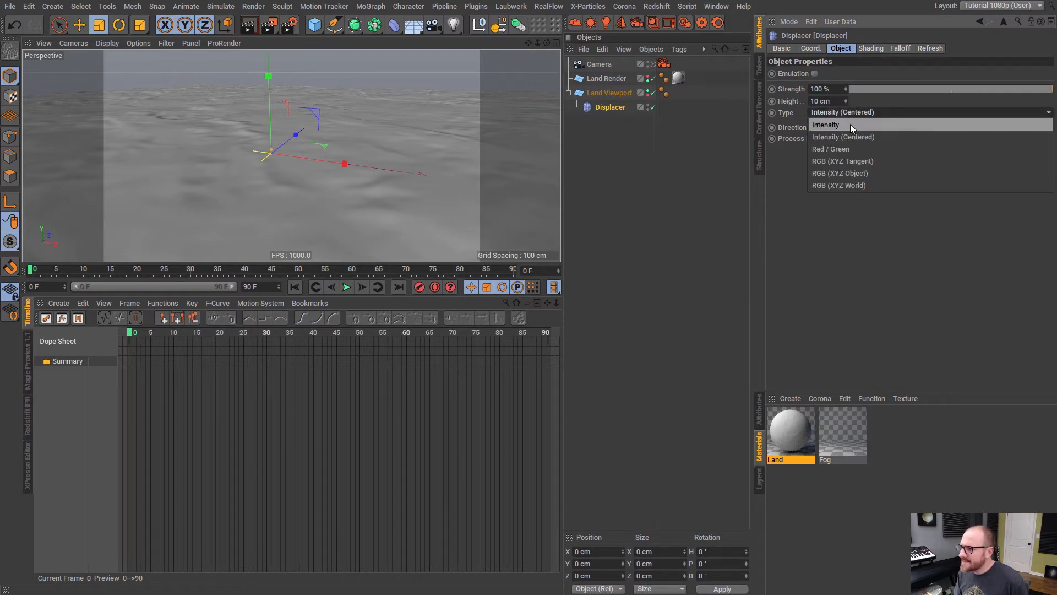
left_click(850, 124)
left_click(839, 112)
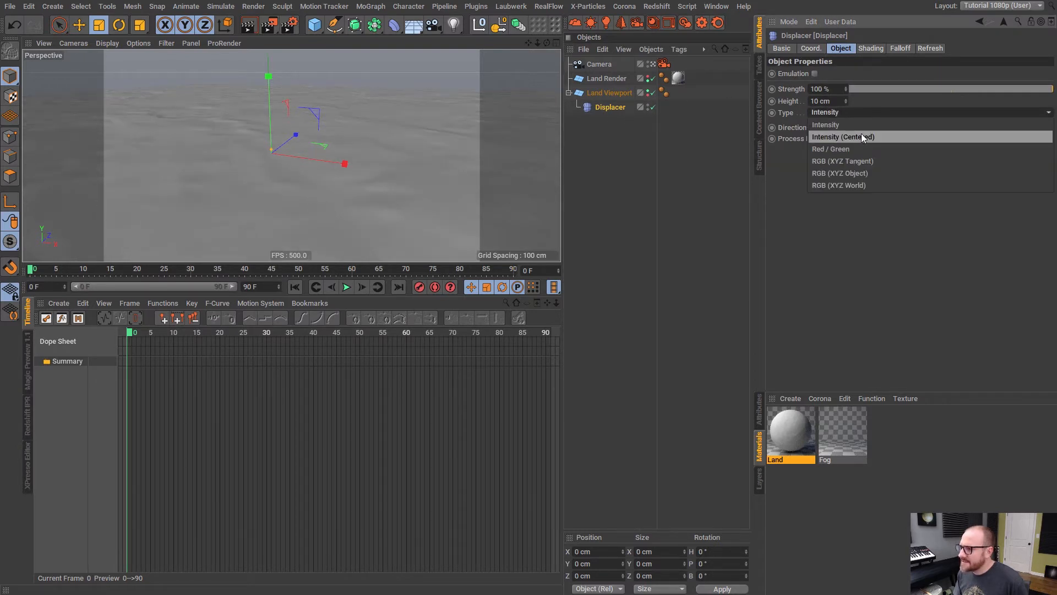
left_click(858, 391)
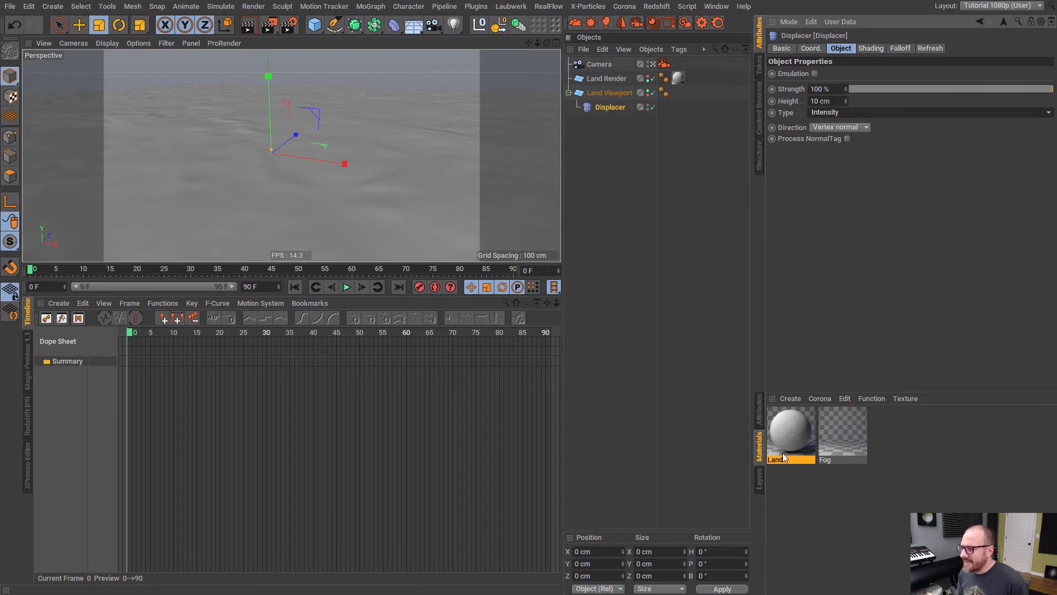
Link the Displacer's Height to the Land material's displacement Max level, using Set Driver and Set Driven (Absolute)
left_click(791, 431)
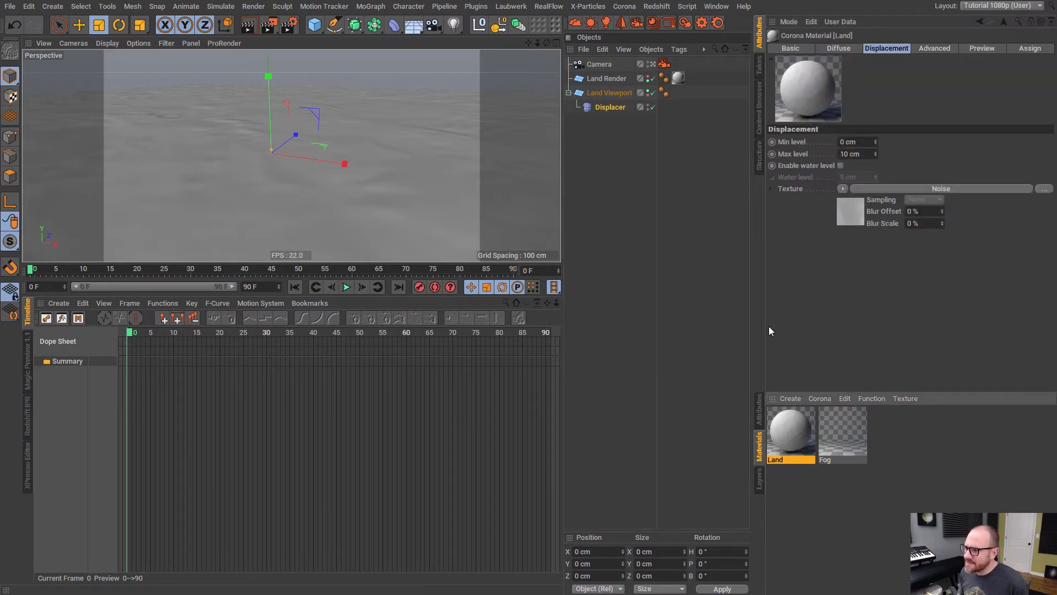
right_click(795, 155)
mouse_move(827, 163)
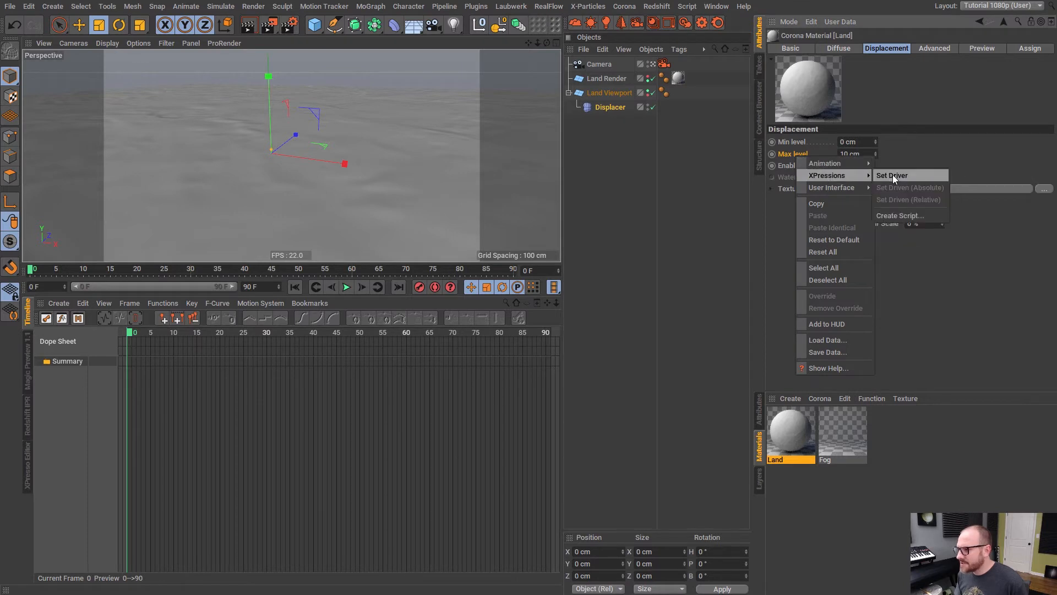
left_click(893, 174)
left_click(609, 106)
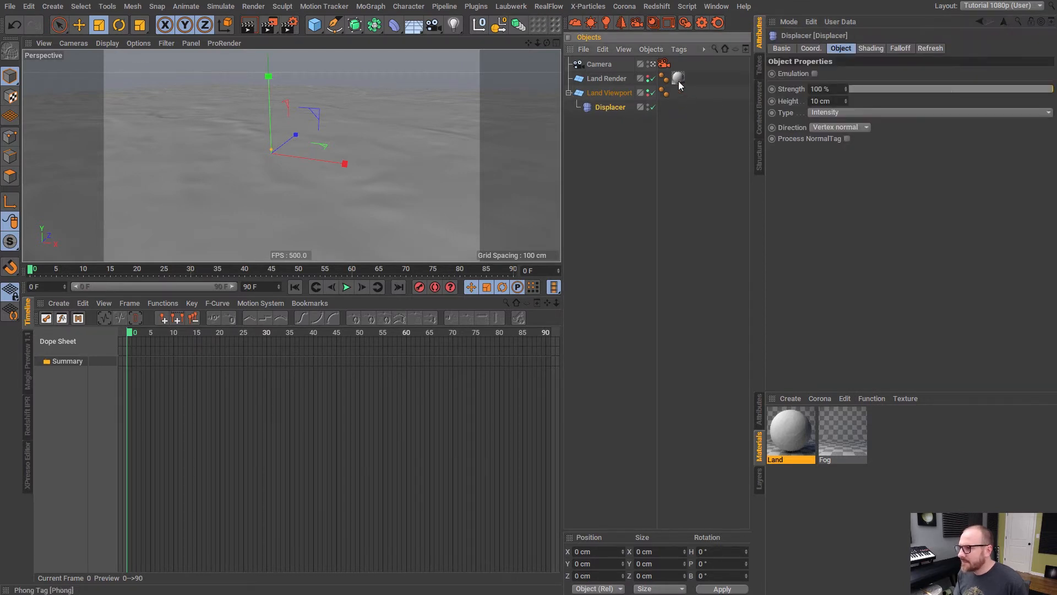
right_click(792, 100)
mouse_move(836, 118)
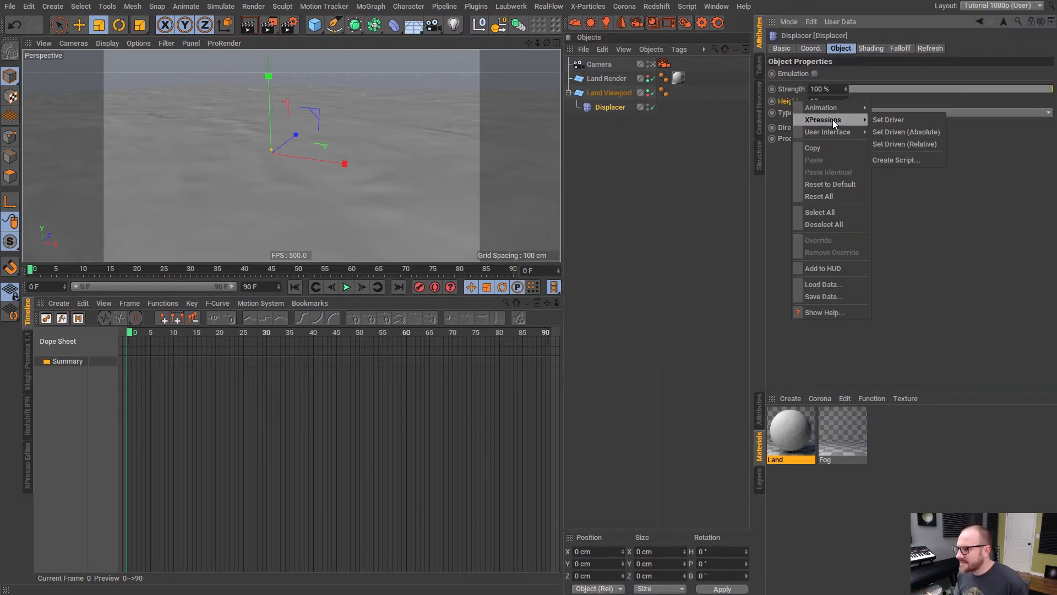
left_click(912, 130)
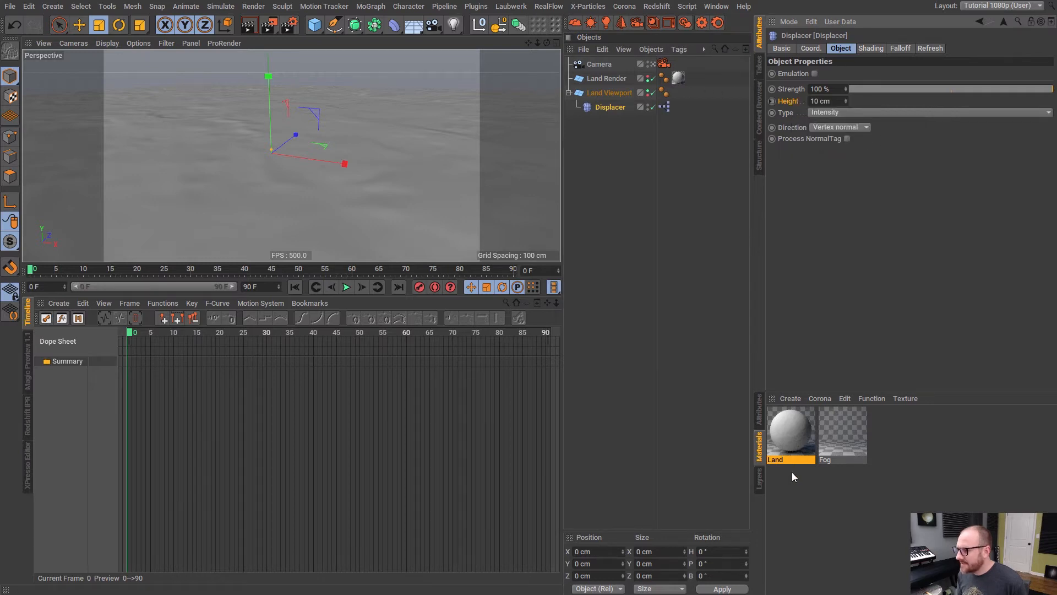
Set the Land material's displacement Max level to 200 cm
left_click(791, 441)
left_click_drag(877, 153, 900, 54)
double_click(859, 154)
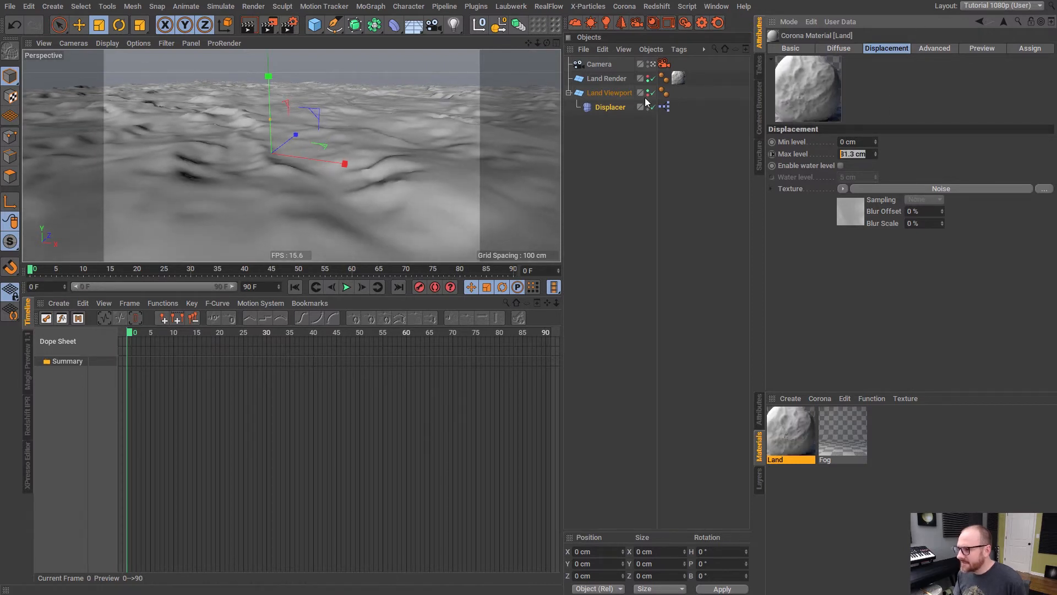
type("200")
key("Return")
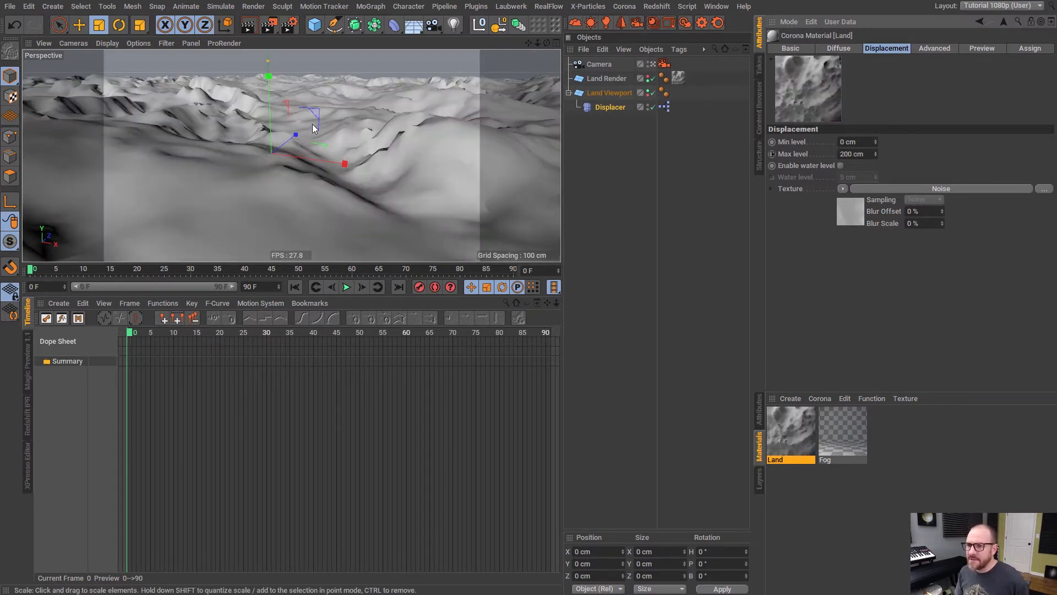
Activate the Move tool, deselect the Displacer and examine the displaced terrain from a different camera angle
left_click_drag(325, 124, 242, 131, "alt")
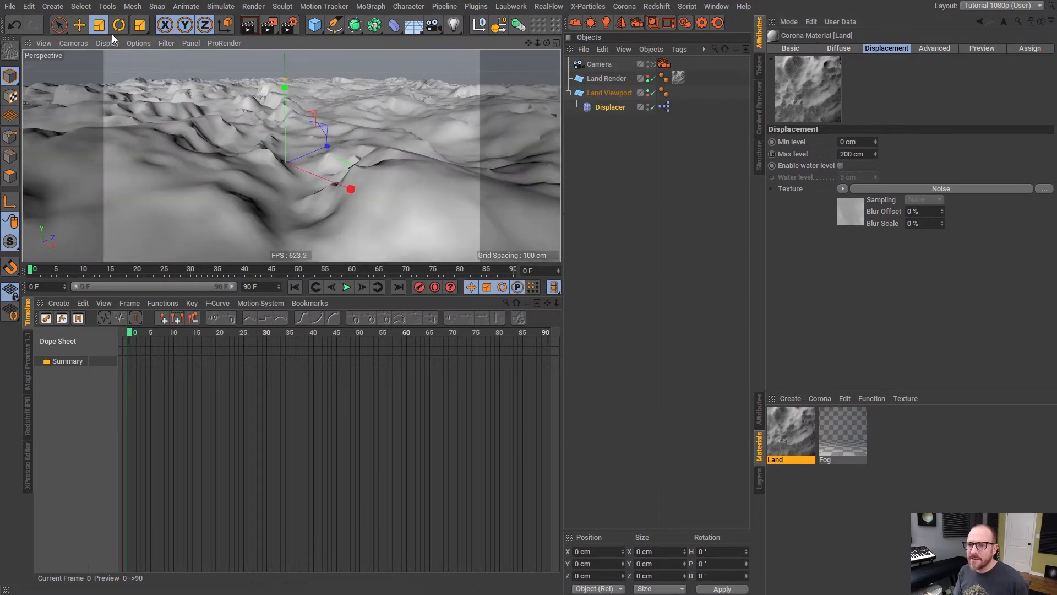
left_click(78, 25)
left_click(579, 112)
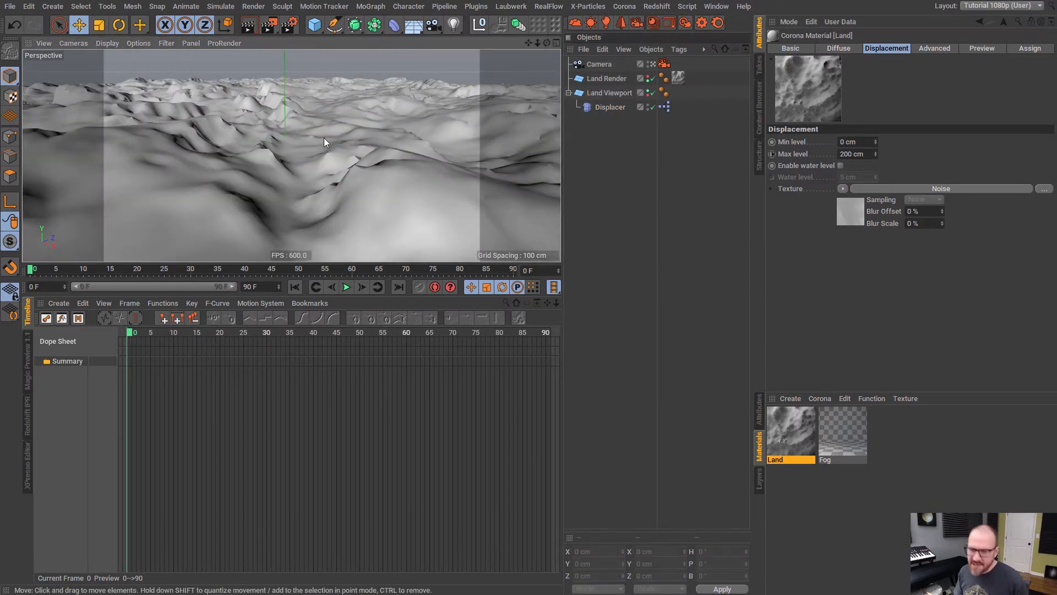
left_click_drag(323, 138, 334, 101, "alt")
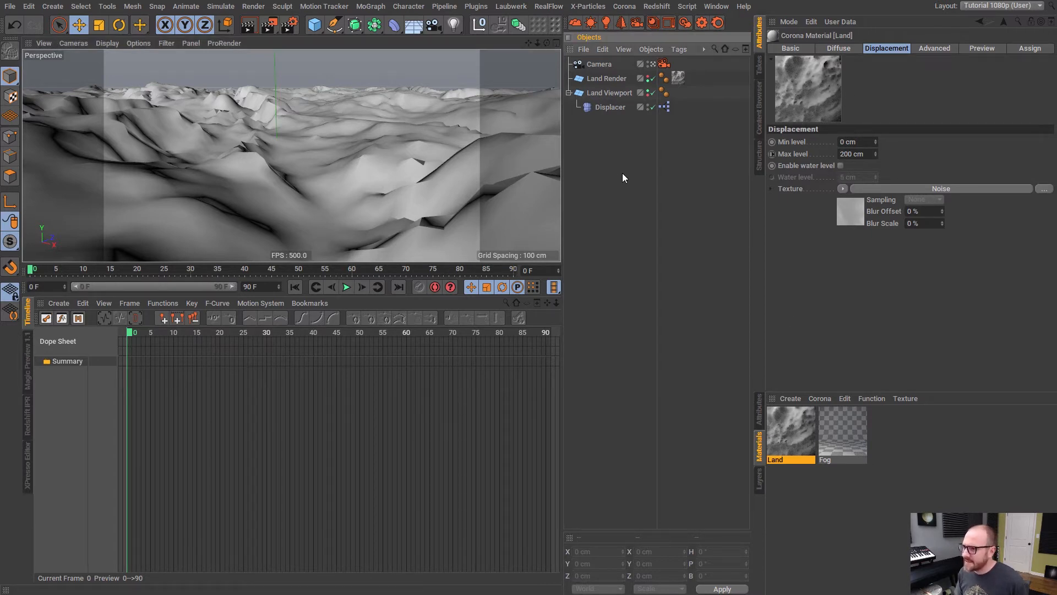
Add a Sky object to the scene and rename it HDRI
left_click(414, 26)
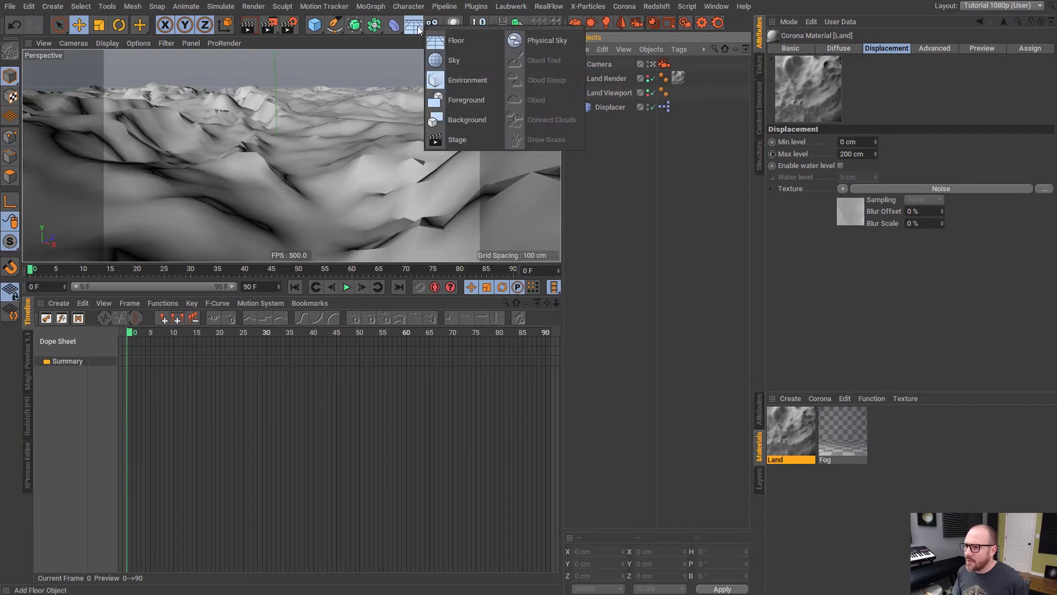
left_click(475, 58)
double_click(598, 64)
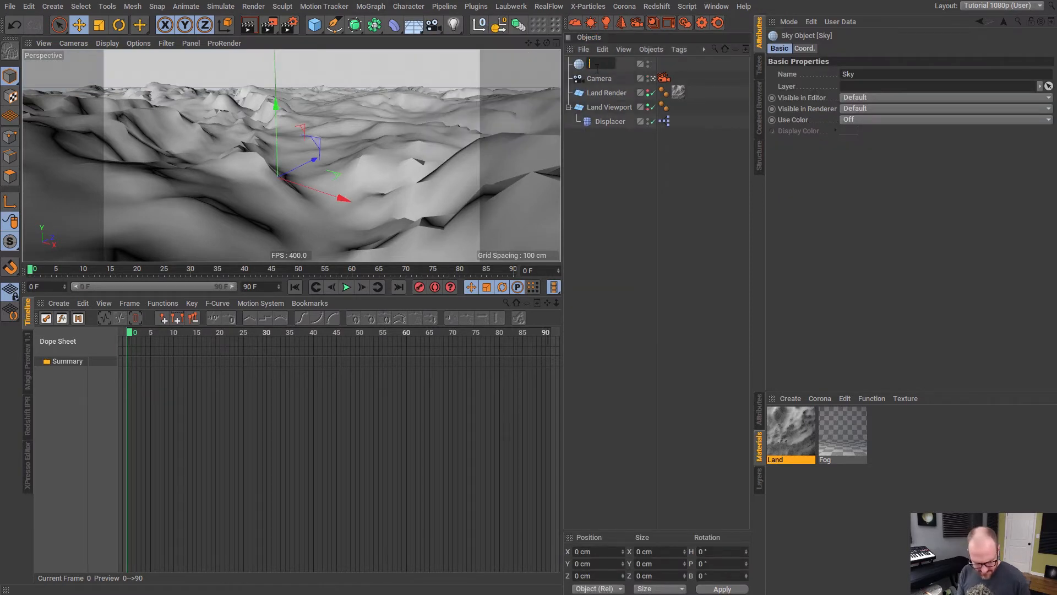
type("HDRI")
key("Return")
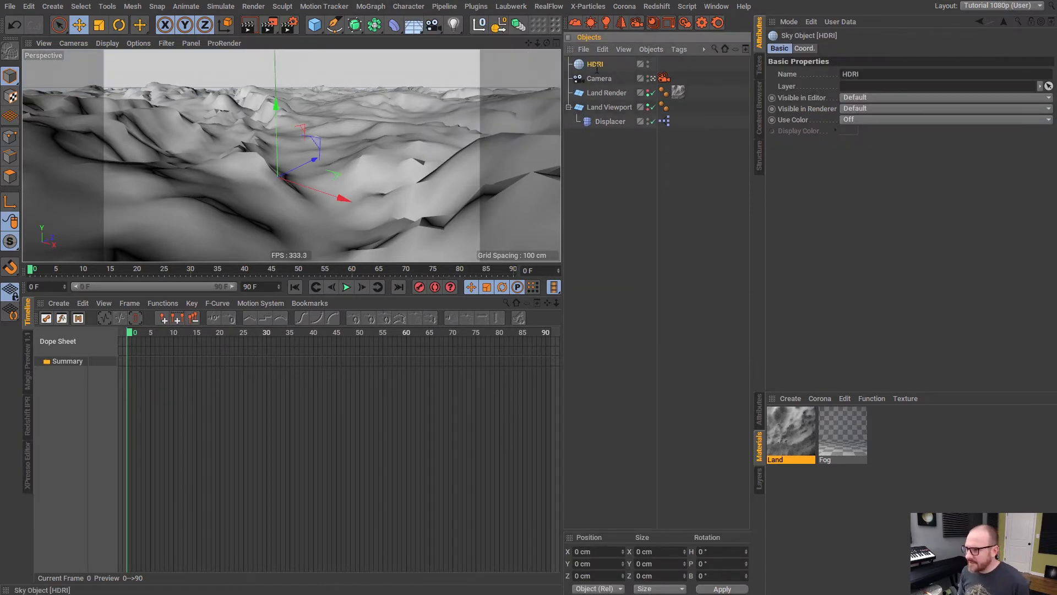
Create a Corona Light material and name it HDRI
left_click(819, 398)
left_click(842, 444)
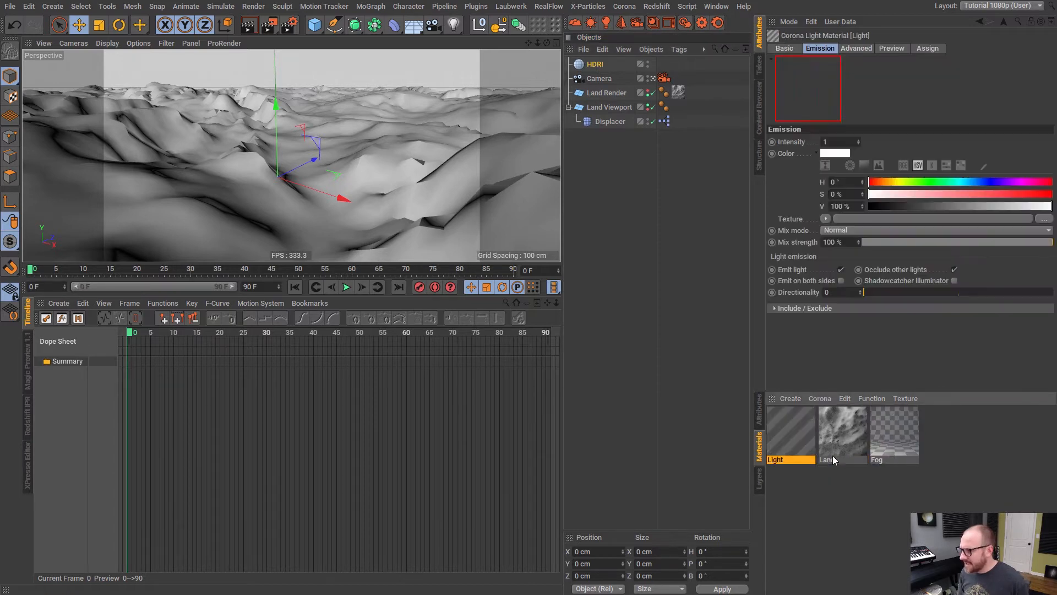
double_click(777, 460)
type("HDRI")
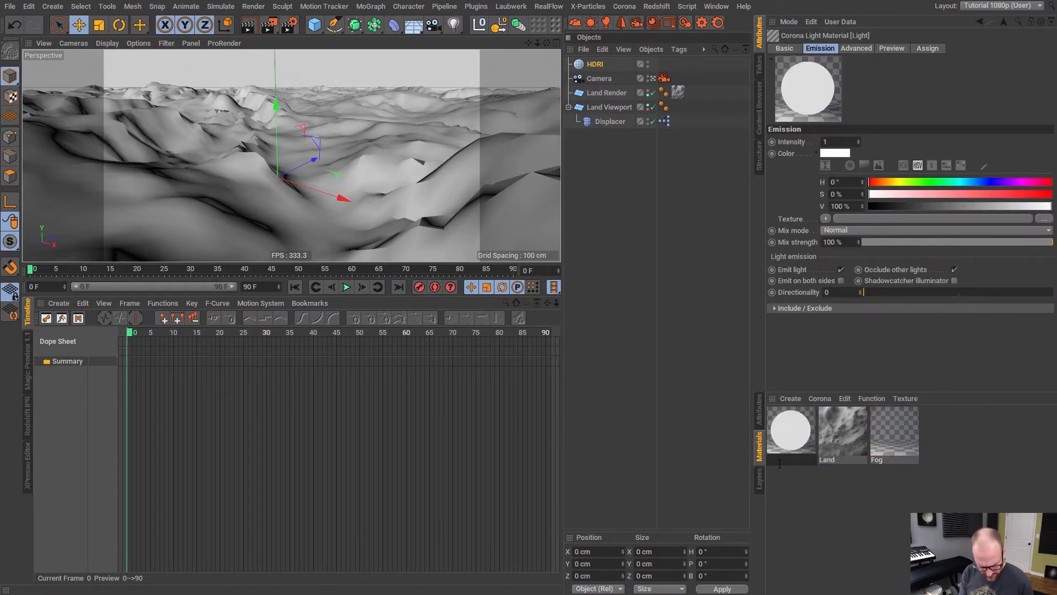
key("Return")
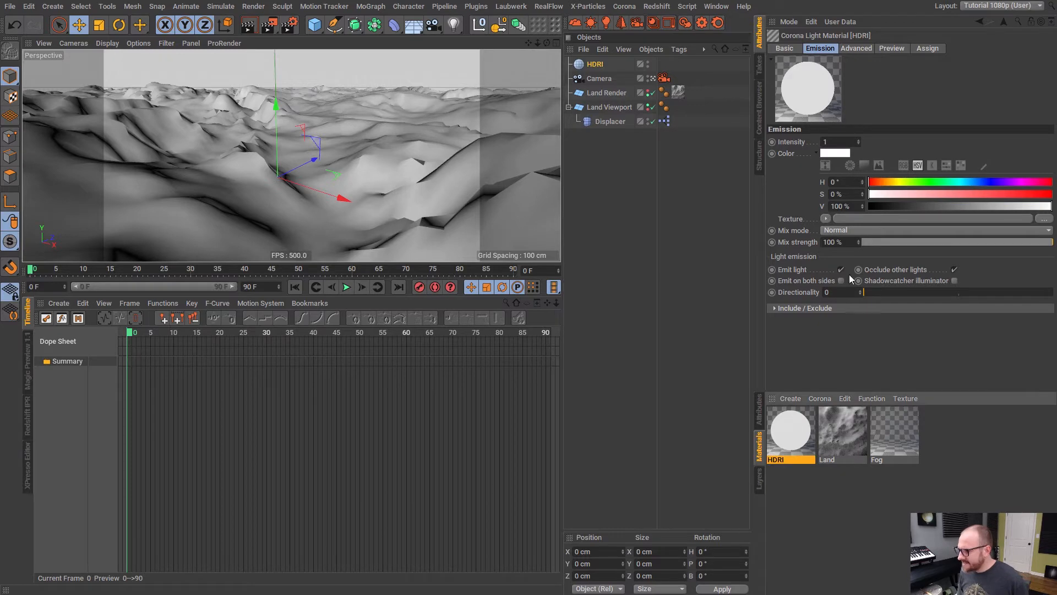
Load 09 Clouds Building.exr from the Tutorial Time 09 project's tex folder as the HDRI material's emission texture
left_click(794, 48)
left_click(819, 50)
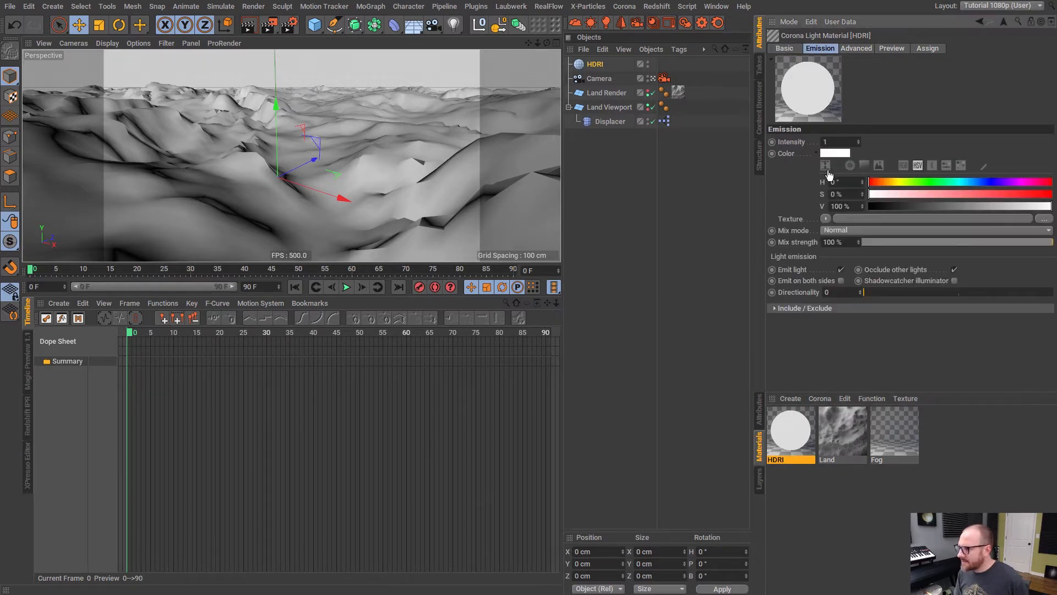
left_click(1044, 219)
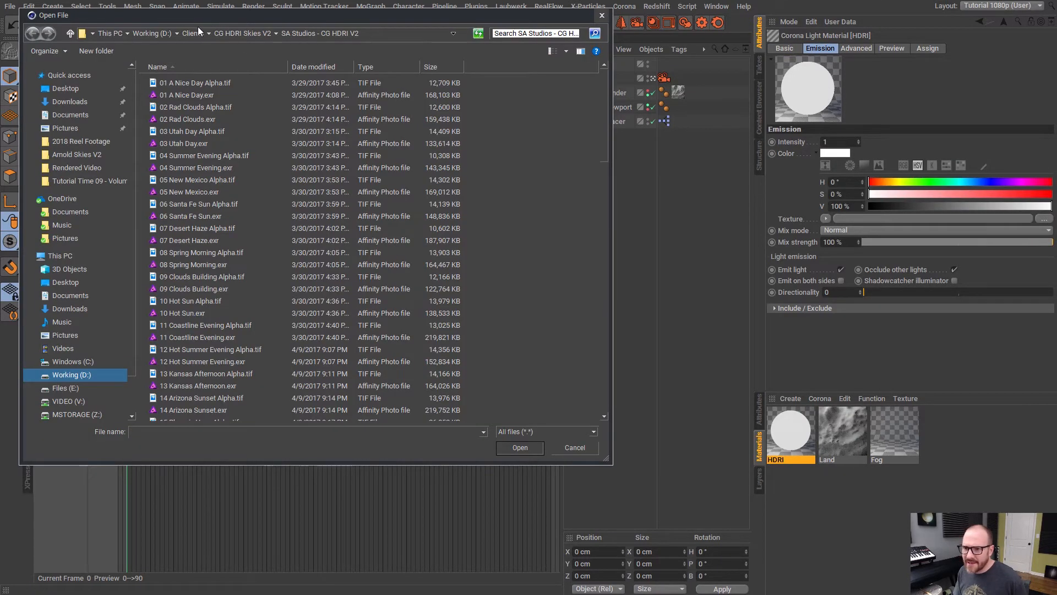
left_click(65, 387)
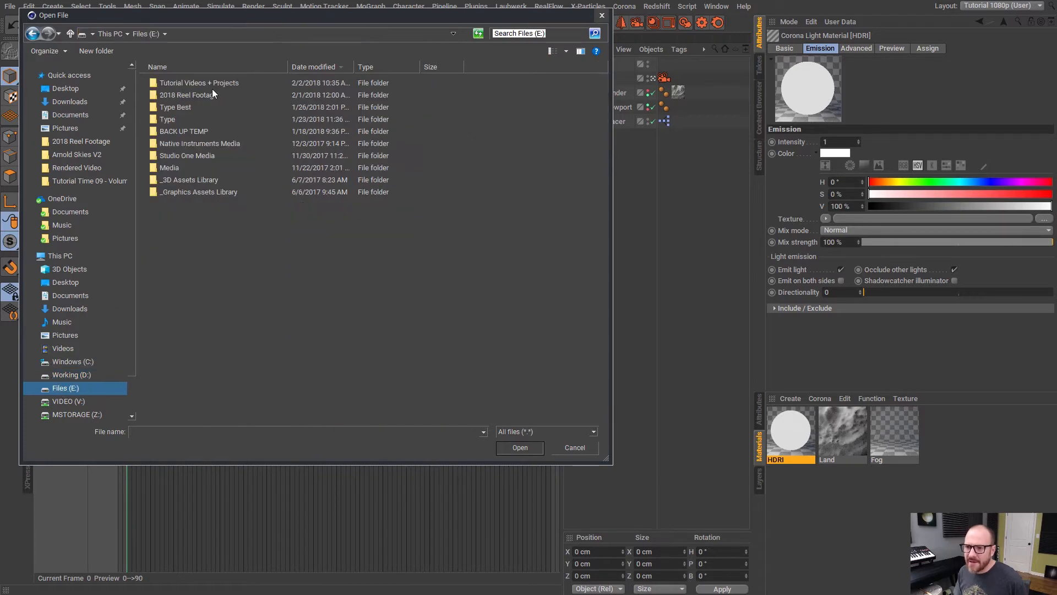
double_click(198, 83)
double_click(230, 83)
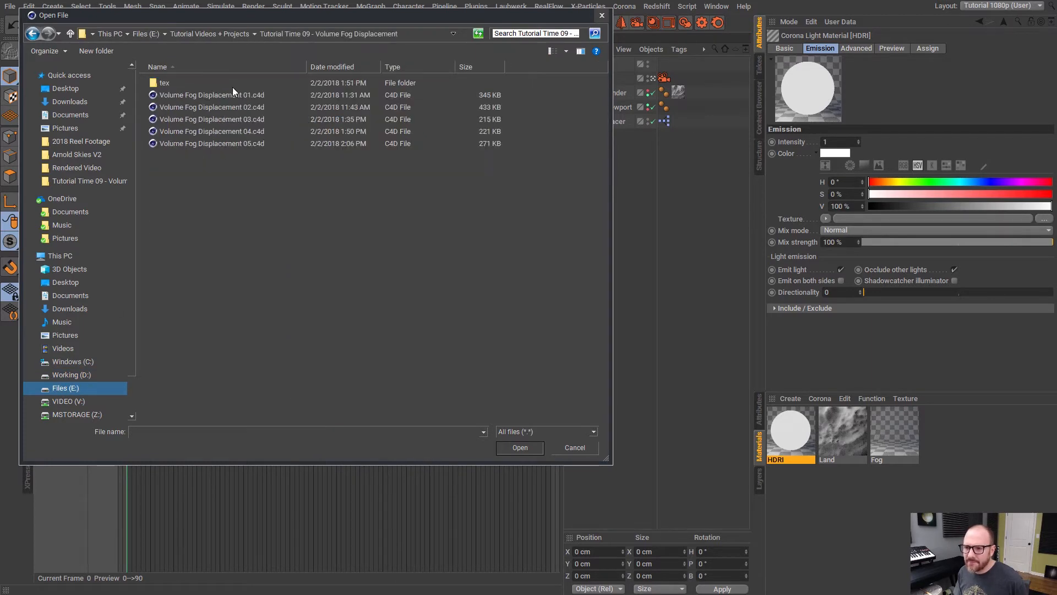
double_click(169, 82)
left_click_drag(226, 18, 272, 42)
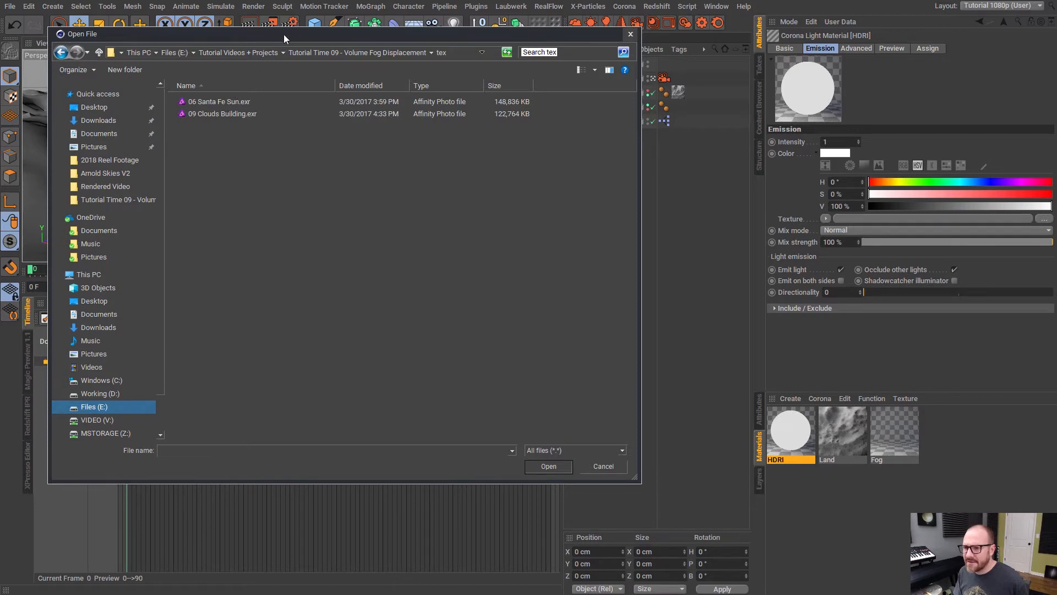
left_click_drag(283, 35, 275, 34)
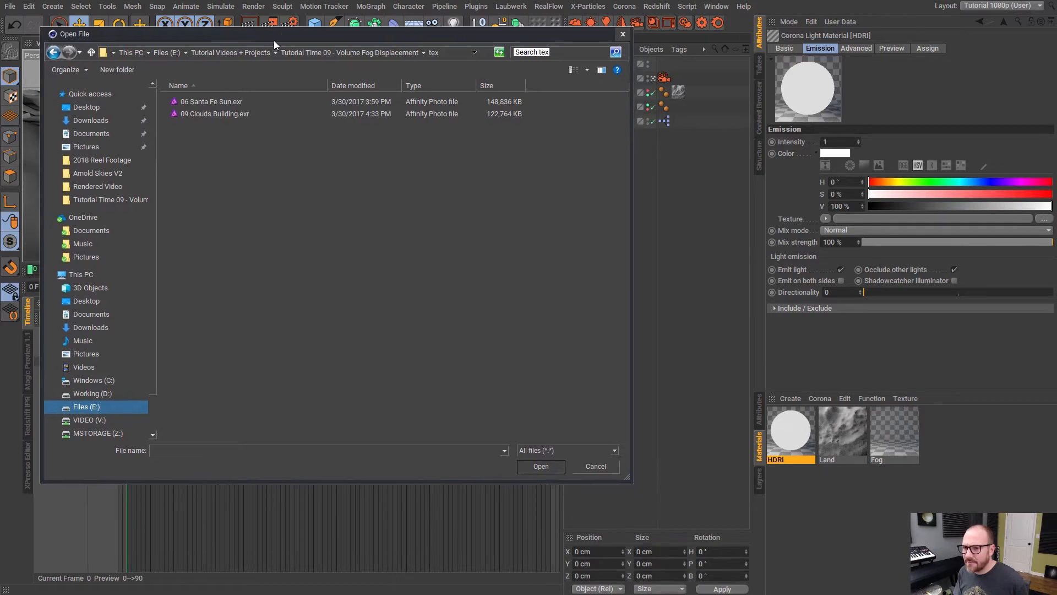
left_click(206, 114)
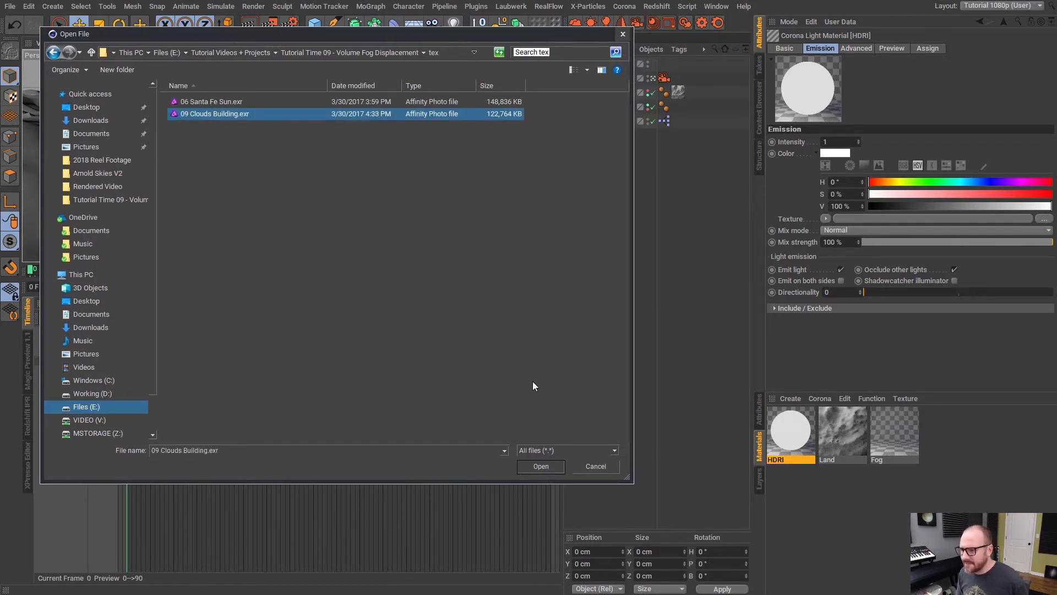
left_click(541, 467)
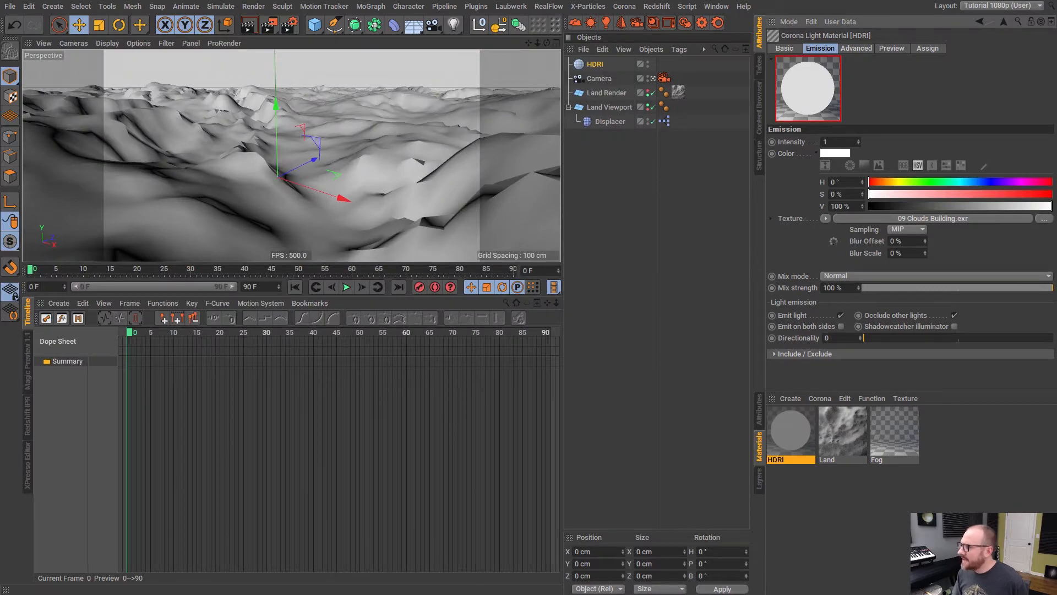
Switch to the web browser, review the CG HDRI skies and the CG HDRI V2 product page, then return to Cinema 4D
key("alt+Tab")
left_click(87, 15)
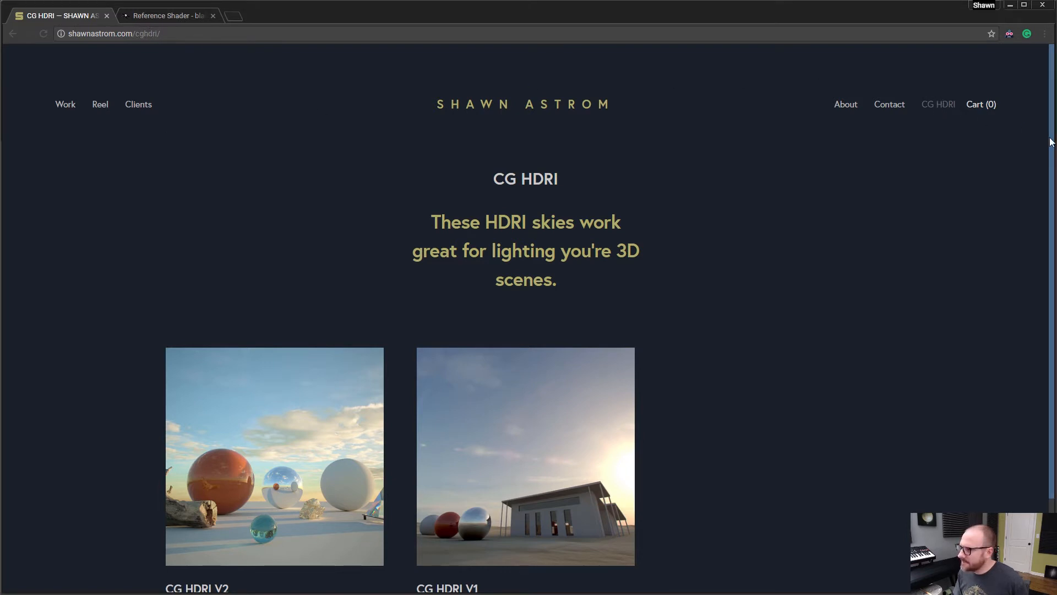
scroll(1046, 138, "down", 2)
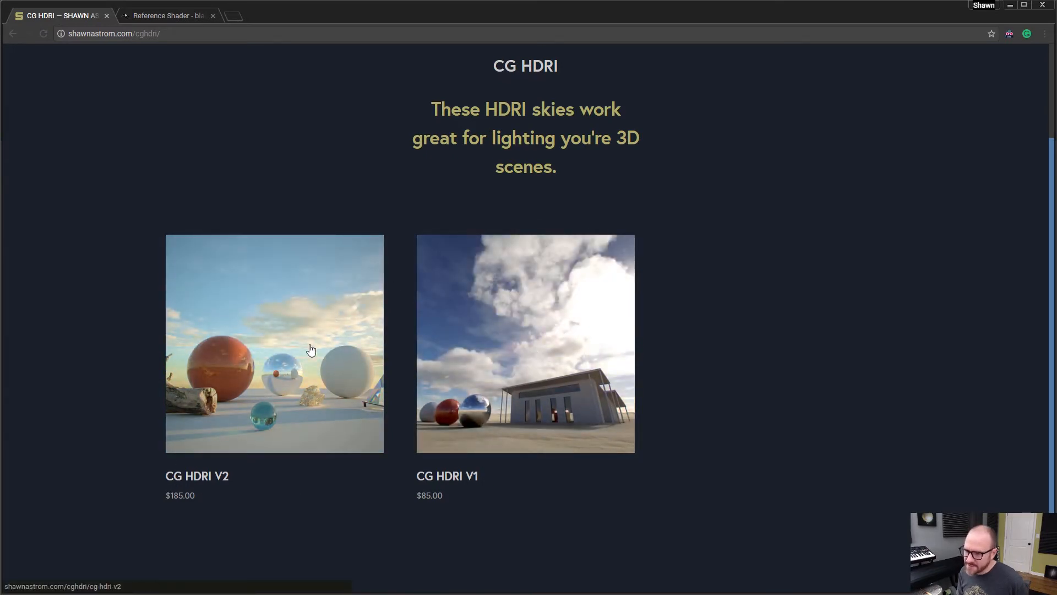
left_click(273, 368)
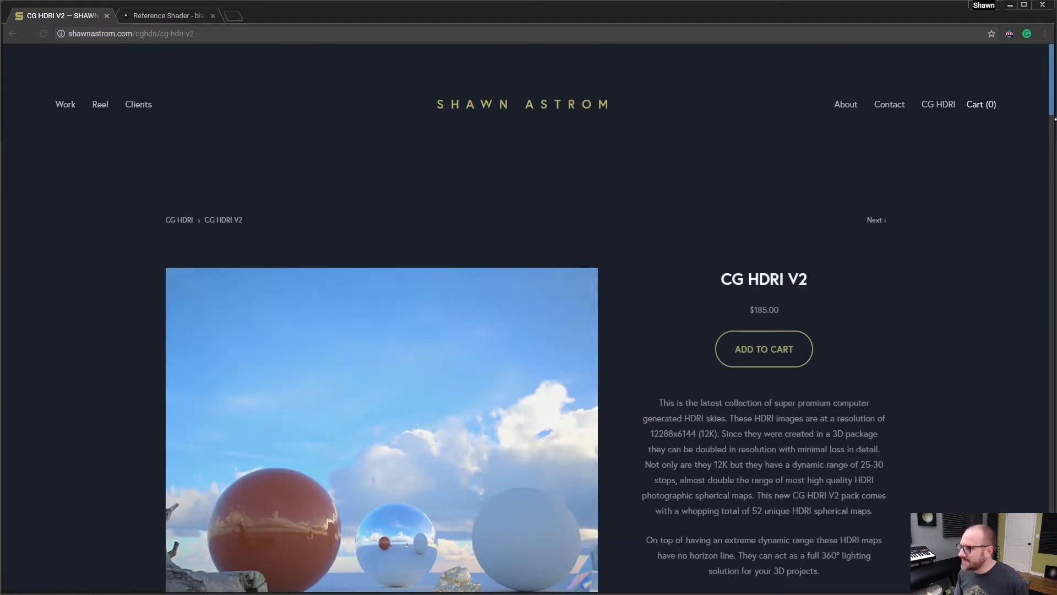
scroll(396, 265, "down", 4)
left_click_drag(1052, 116, 1051, 41)
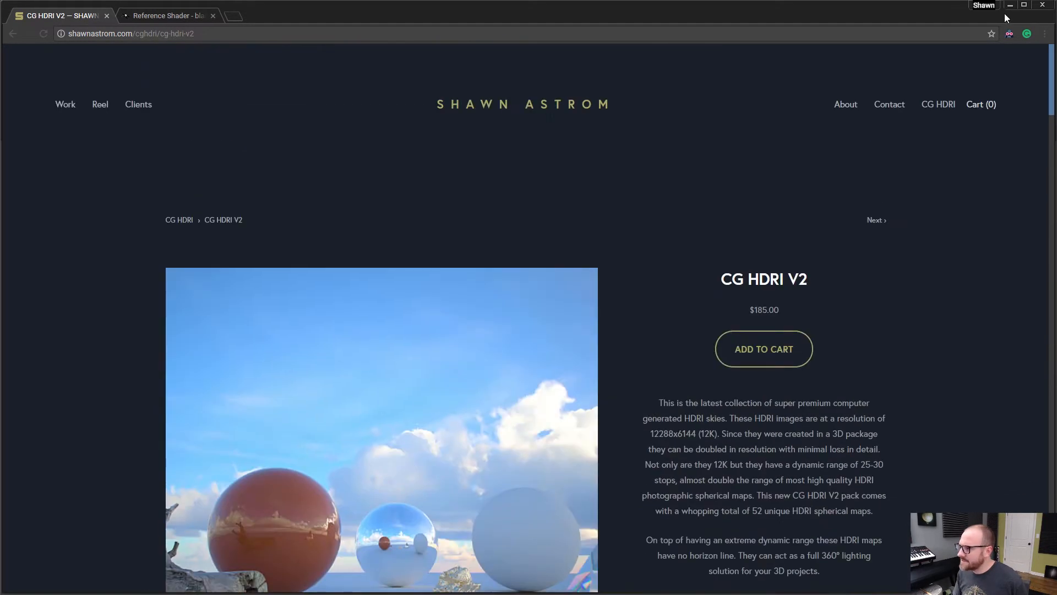
left_click(1010, 5)
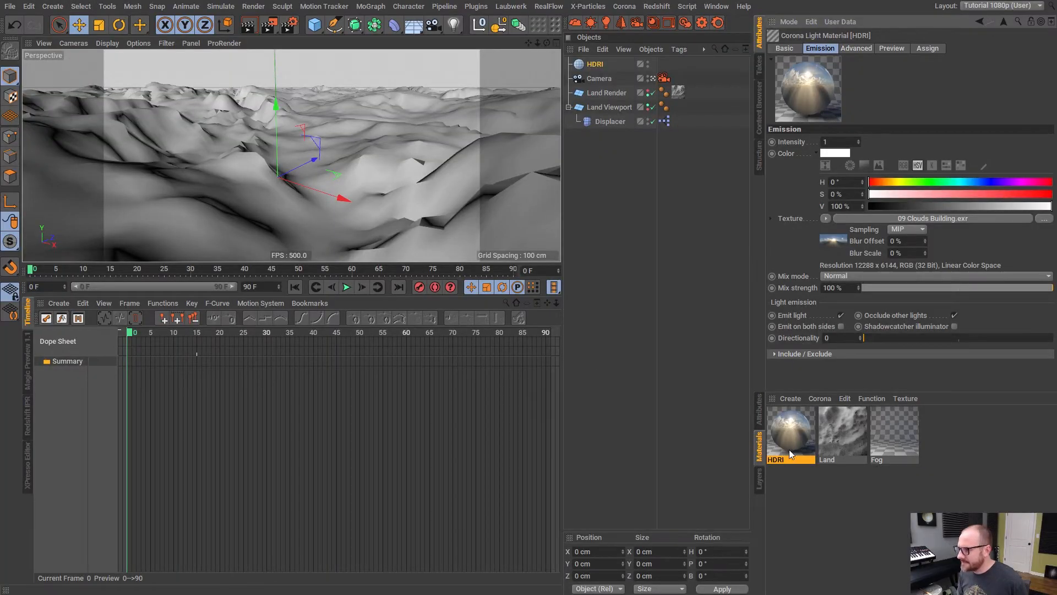
Apply the HDRI material to the HDRI sky object and tilt the camera up to include more of the clouds
left_click_drag(788, 449, 604, 66)
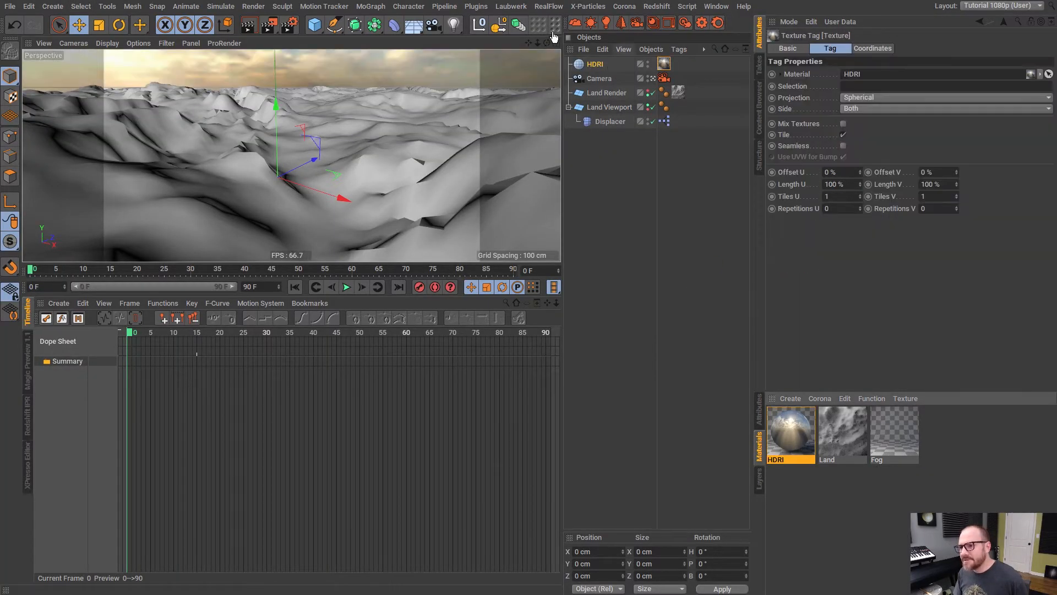
mouse_move(312, 142)
left_mouse_down("alt")
mouse_move(302, 129)
mouse_move(305, 167)
mouse_move(318, 144)
left_mouse_up("alt")
left_click(625, 165)
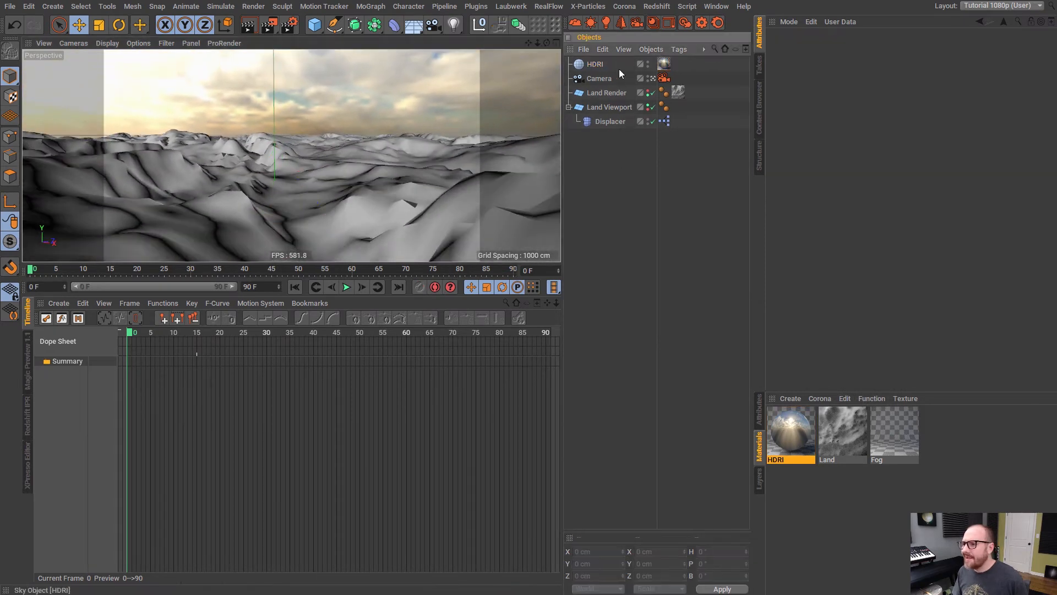
Set the Camera object's focal length to 15 mm
left_click(596, 78)
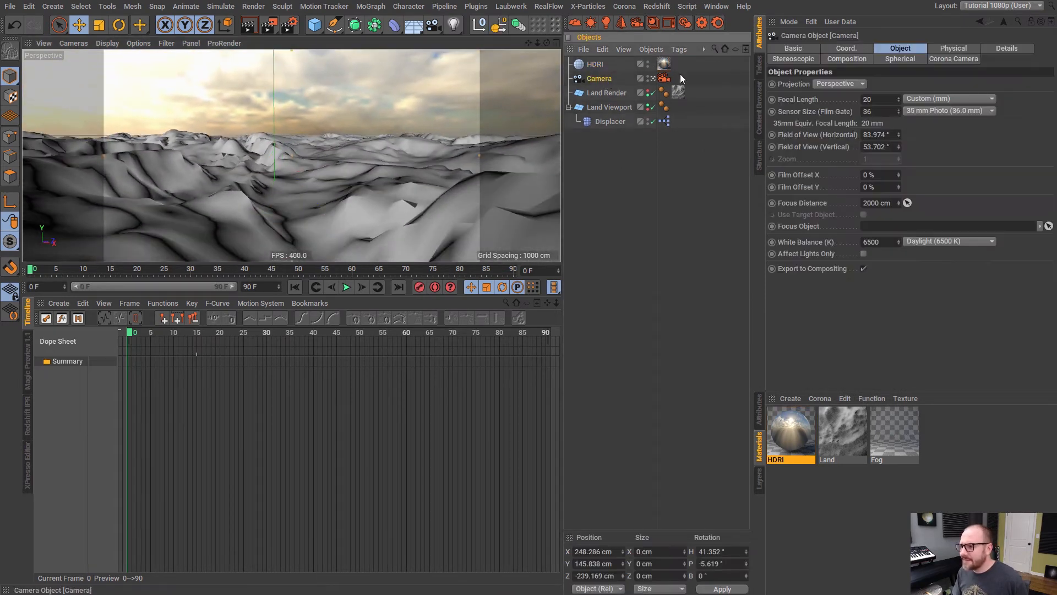
left_click_drag(874, 100, 746, 78)
type("15")
key("Return")
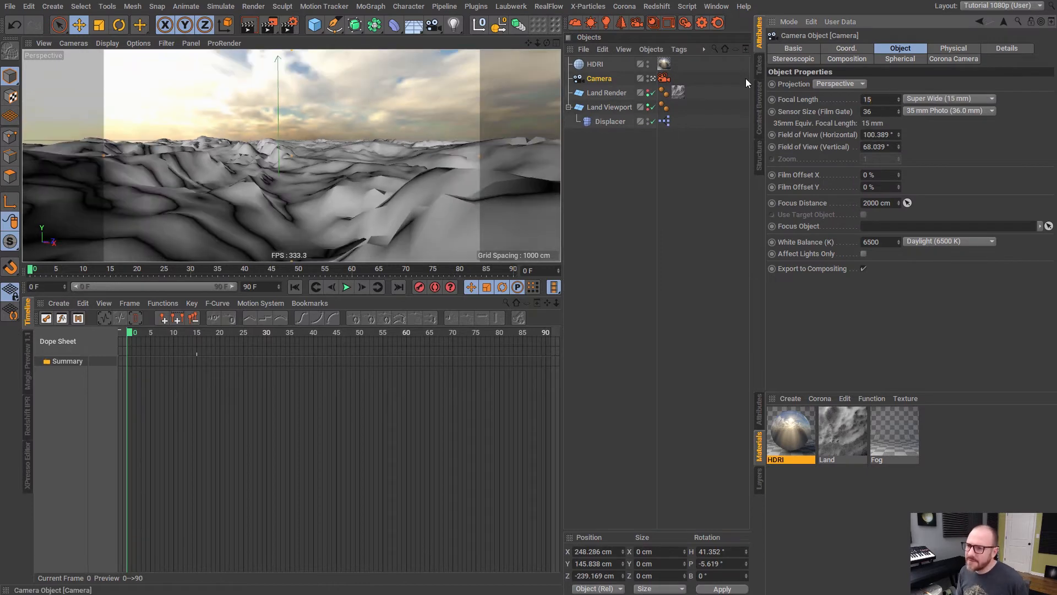
Reframe the camera close to the land's ridges with the bright clouds behind them, and start a Corona render of the scene
left_click_drag(292, 159, 295, 157, "alt")
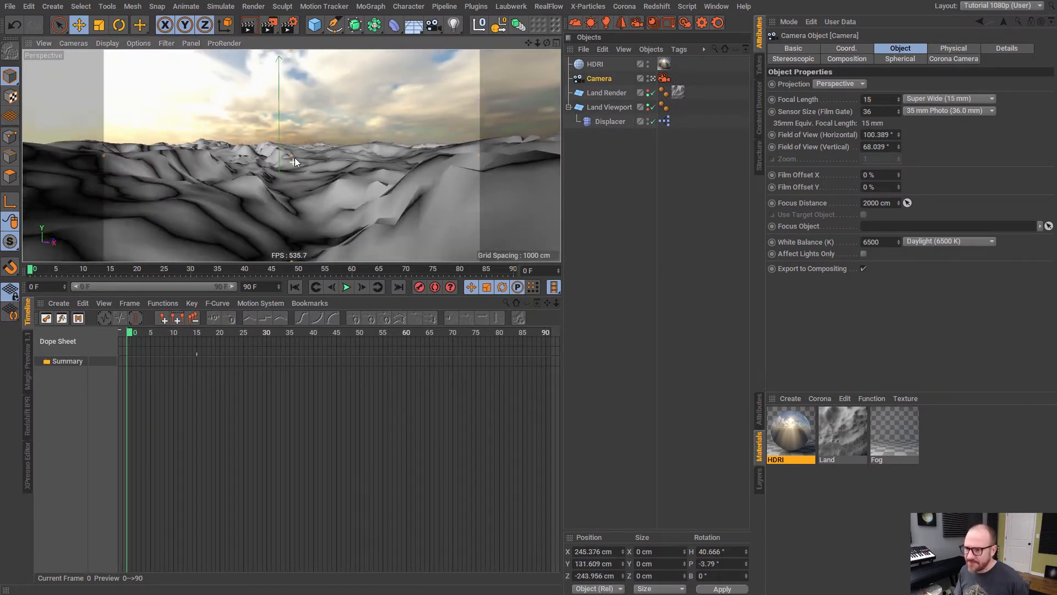
mouse_move(295, 158)
right_mouse_down("alt")
mouse_move(284, 152)
mouse_move(311, 152)
right_mouse_up("alt")
mouse_move(310, 152)
left_mouse_down("alt")
mouse_move(194, 160)
mouse_move(352, 157)
mouse_move(243, 156)
mouse_move(297, 158)
left_mouse_up("alt")
left_click(628, 183)
left_click(685, 23)
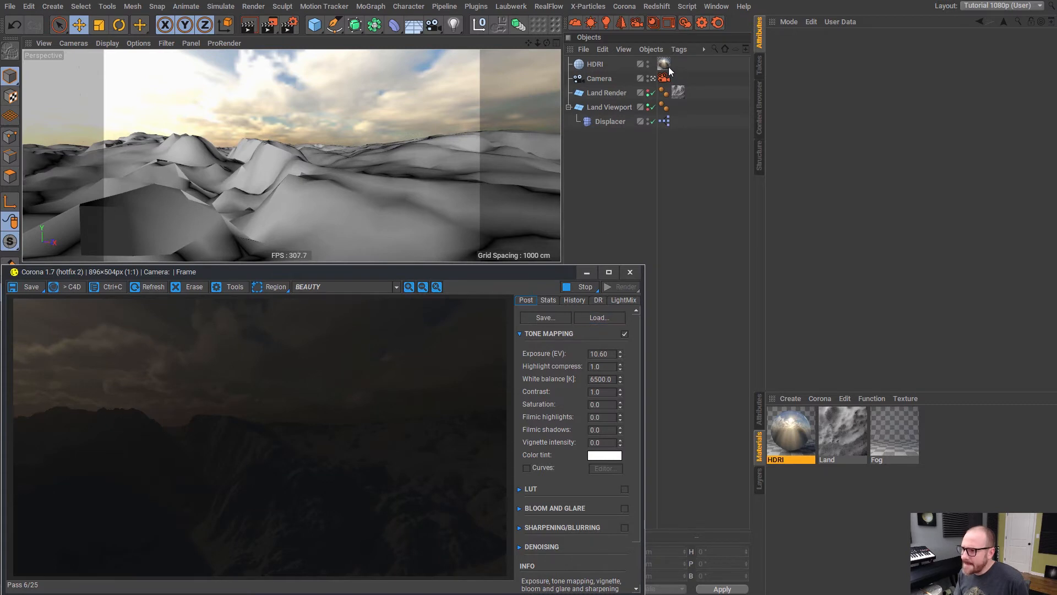
Raise the Corona Camera's exposure to 15.6 EV to brighten the rendered landscape
left_click(664, 78)
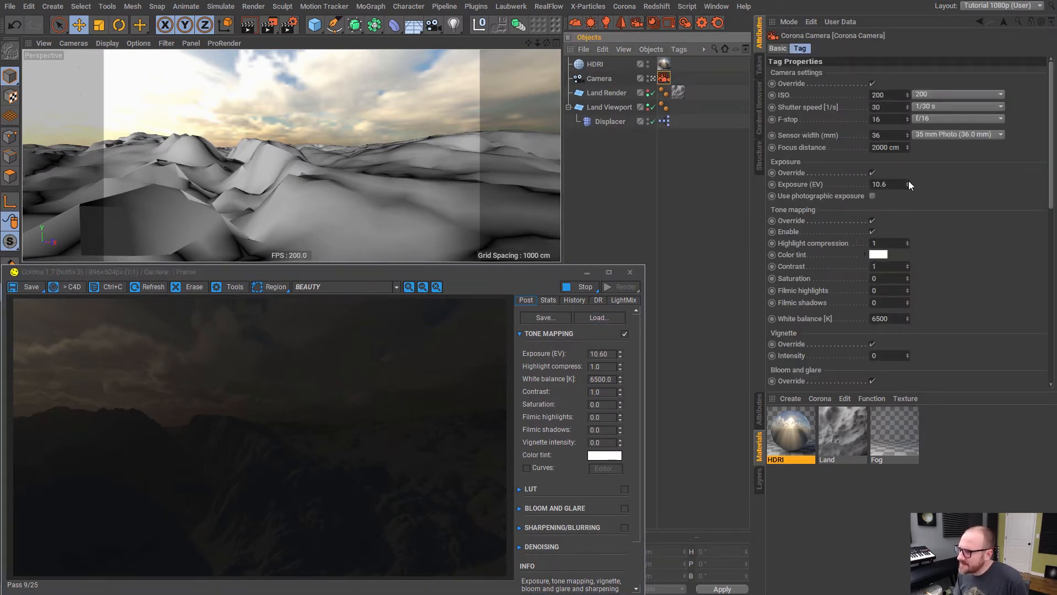
left_click_drag(908, 182, 922, 157)
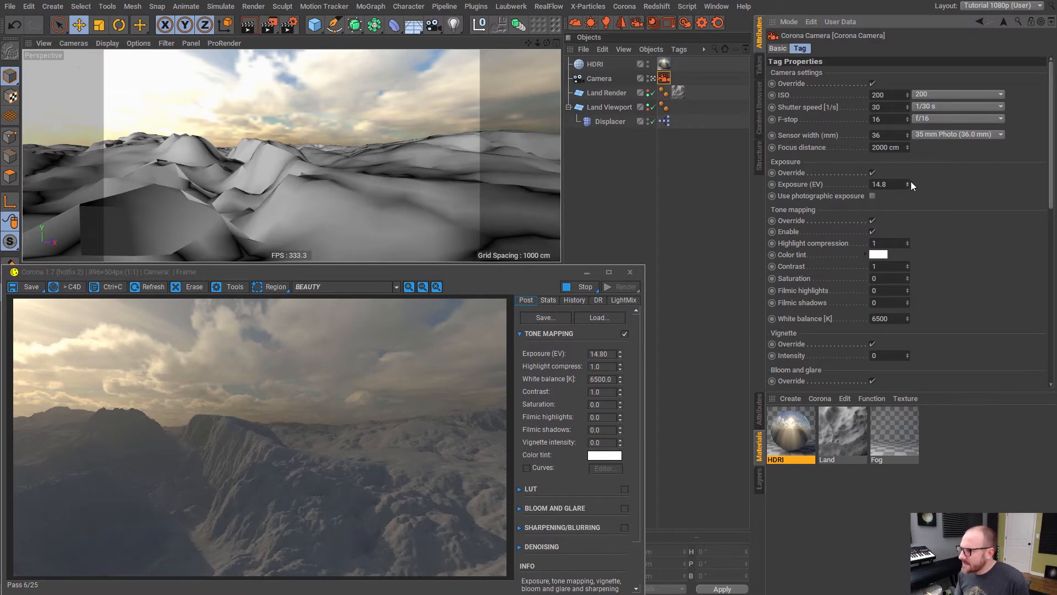
left_click_drag(909, 180, 908, 181)
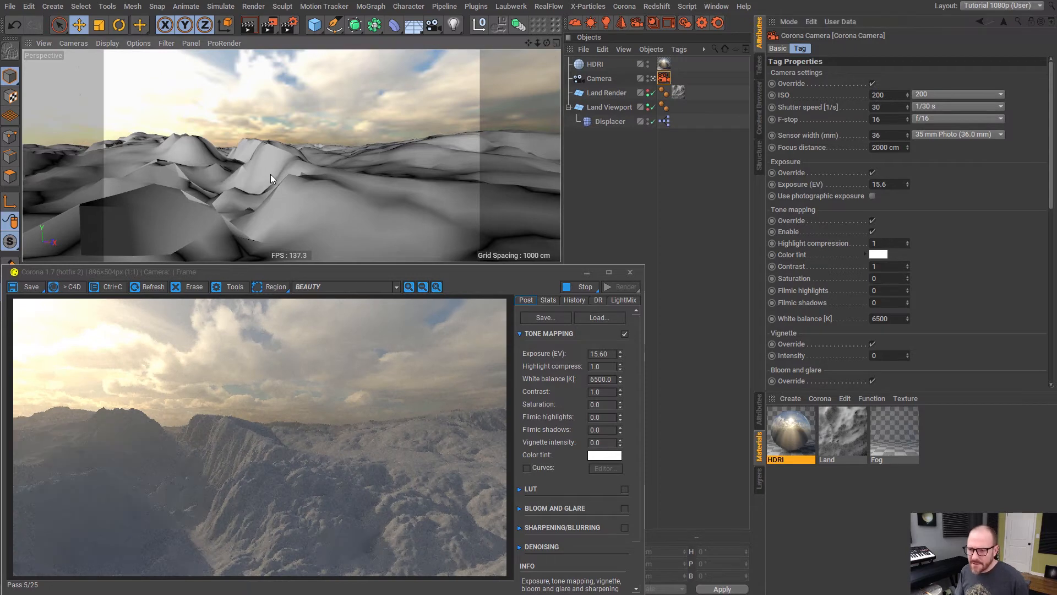
Reframe the camera on the terrain and examine Corona's displacement and interactive rendering options in the performance render settings
mouse_move(270, 174)
left_mouse_down("alt")
mouse_move(309, 167)
mouse_move(287, 180)
left_mouse_up("alt")
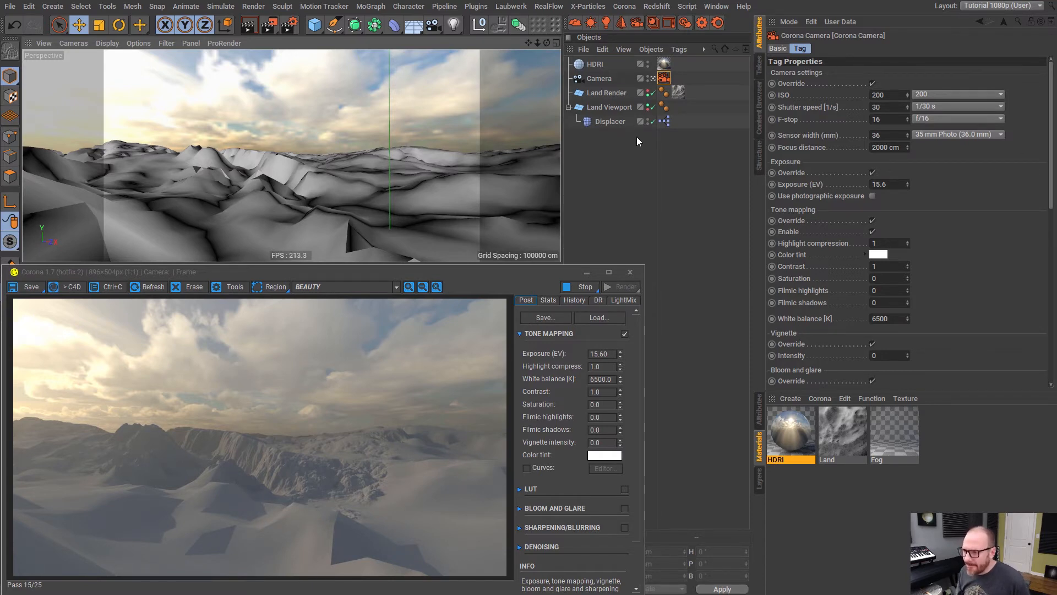
left_click(611, 164)
key("ctrl+b")
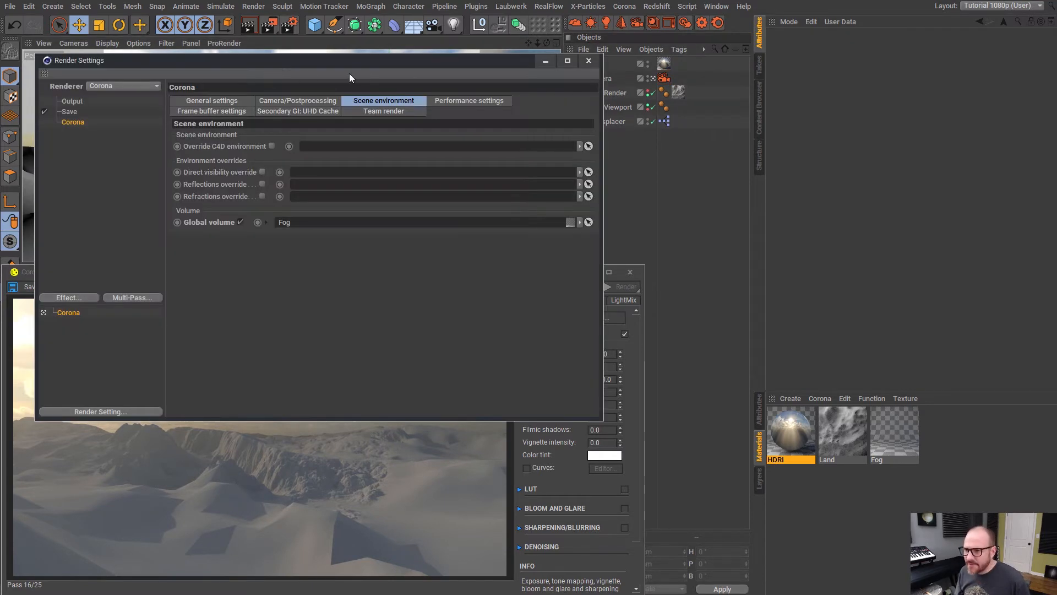
left_click(456, 101)
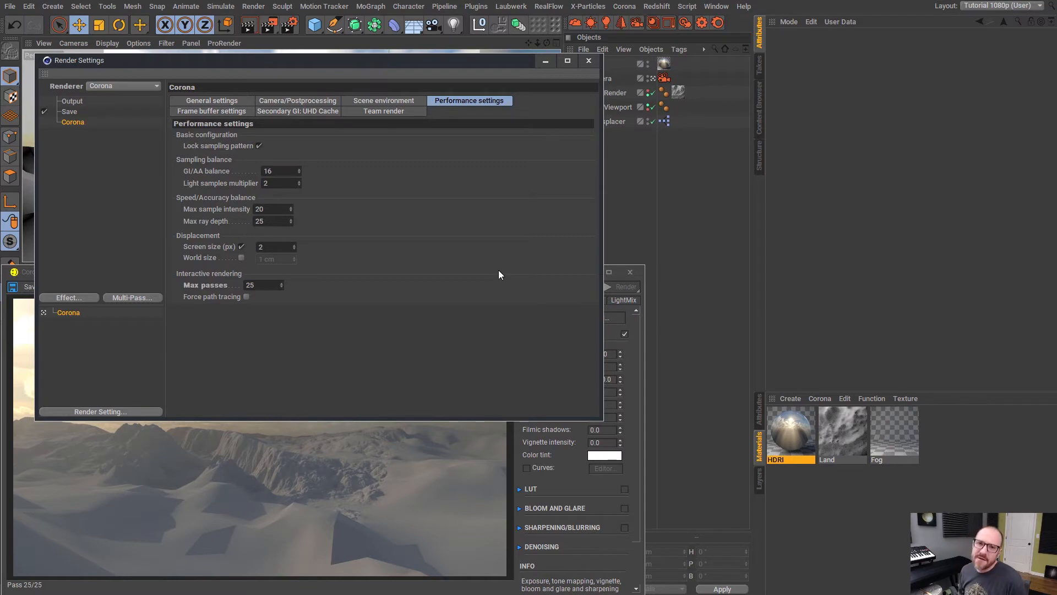
left_click(588, 61)
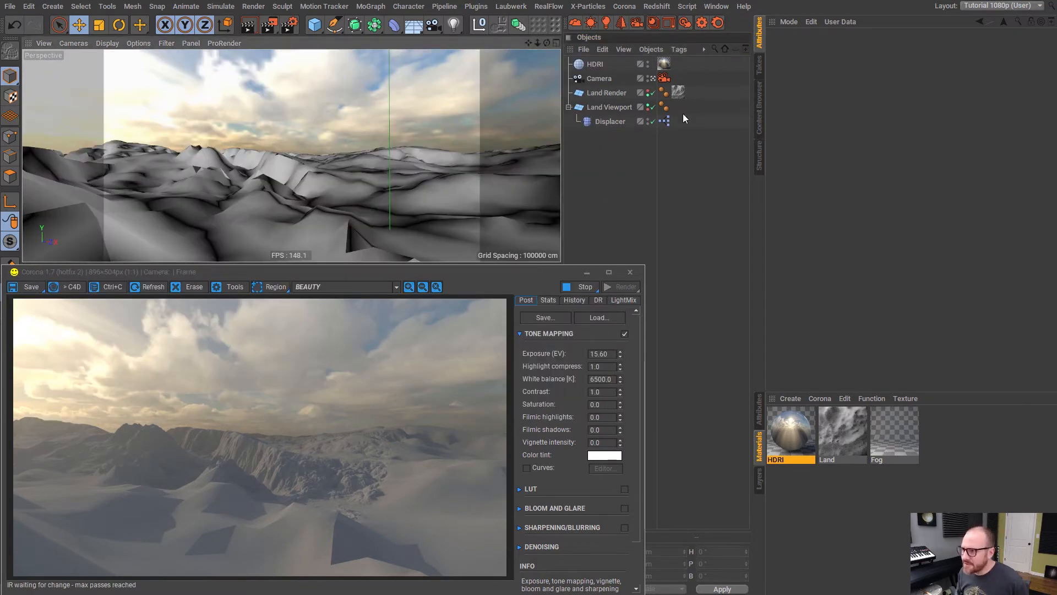
Restart the interactive render for the current view and again after turning the camera toward the brighter sky
left_click(685, 23)
left_click(542, 375)
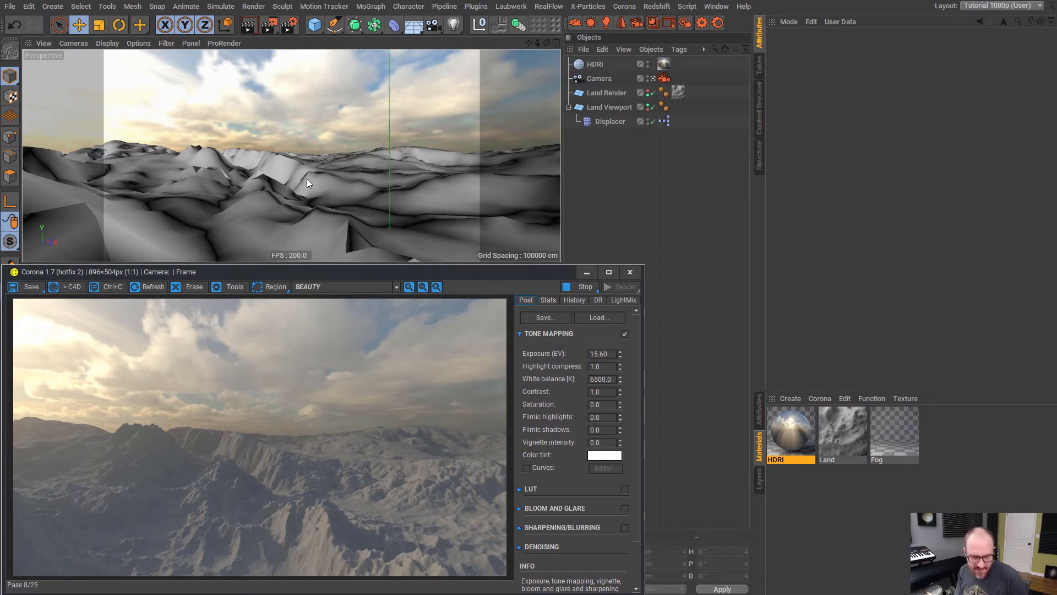
mouse_move(319, 177)
left_mouse_down("alt")
mouse_move(118, 176)
mouse_move(399, 156)
mouse_move(433, 170)
mouse_move(303, 185)
mouse_move(361, 190)
mouse_move(309, 200)
mouse_move(381, 180)
mouse_move(337, 179)
left_mouse_up("alt")
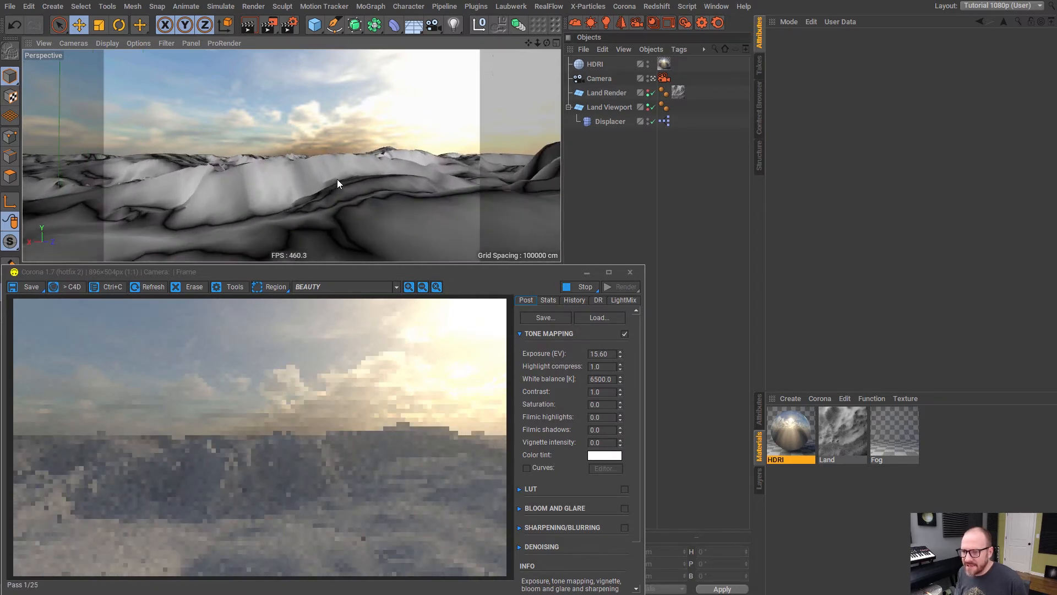
key("ctrl+r")
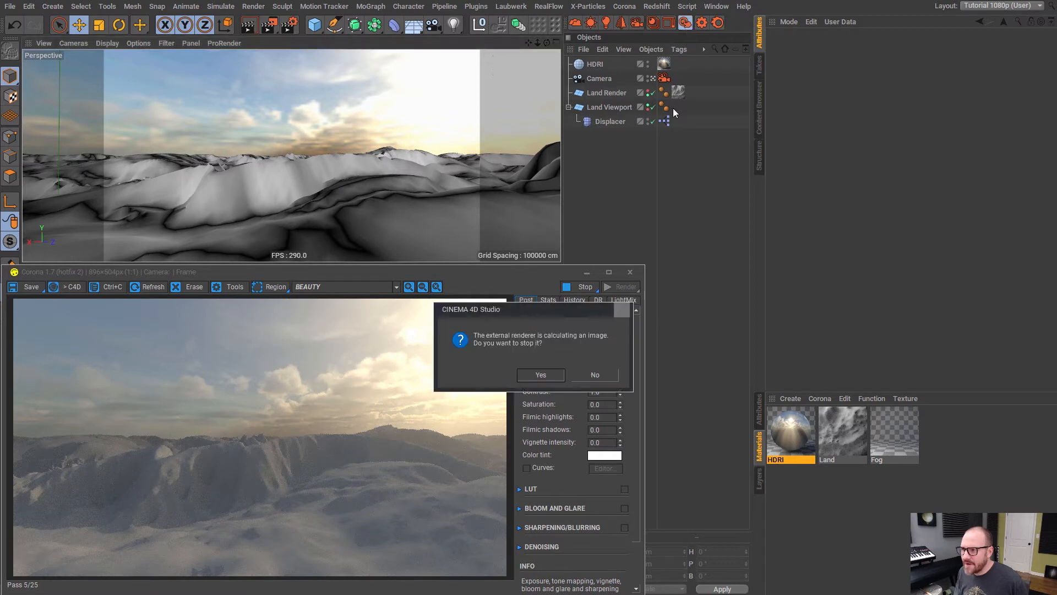
left_click(540, 375)
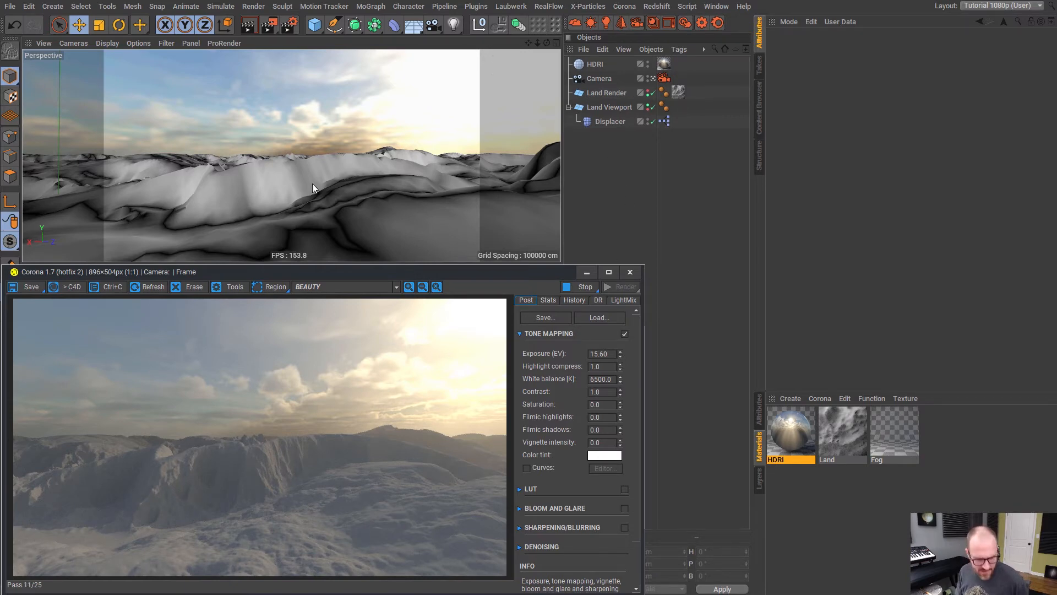
Move the camera closer to the terrain ridge, keeping the sun in the upper part of the frame
mouse_move(322, 183)
left_mouse_down("alt")
mouse_move(363, 182)
mouse_move(309, 181)
left_mouse_up("alt")
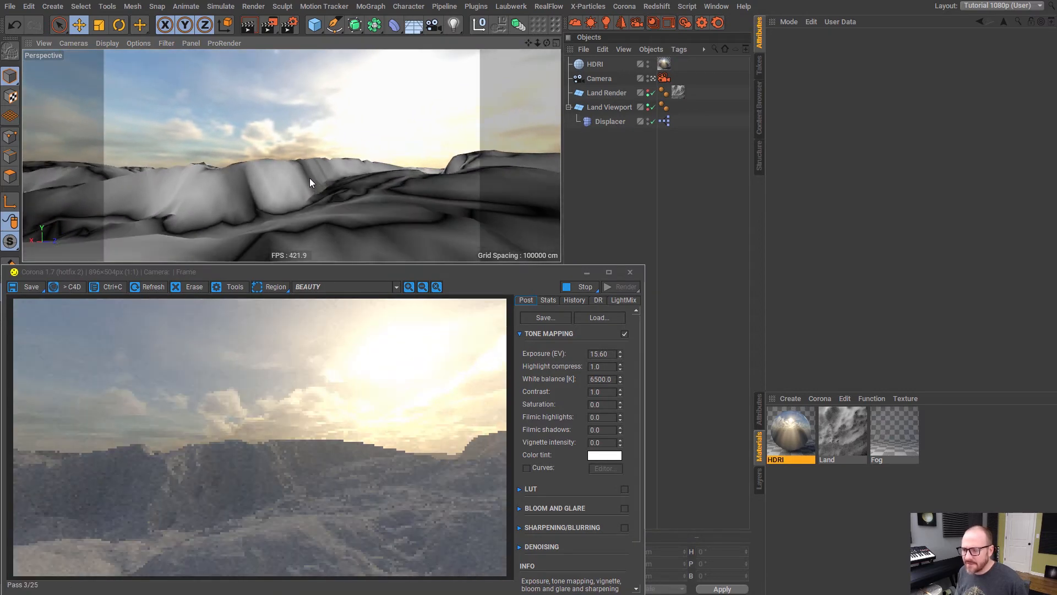
scroll(313, 177, "up", 5)
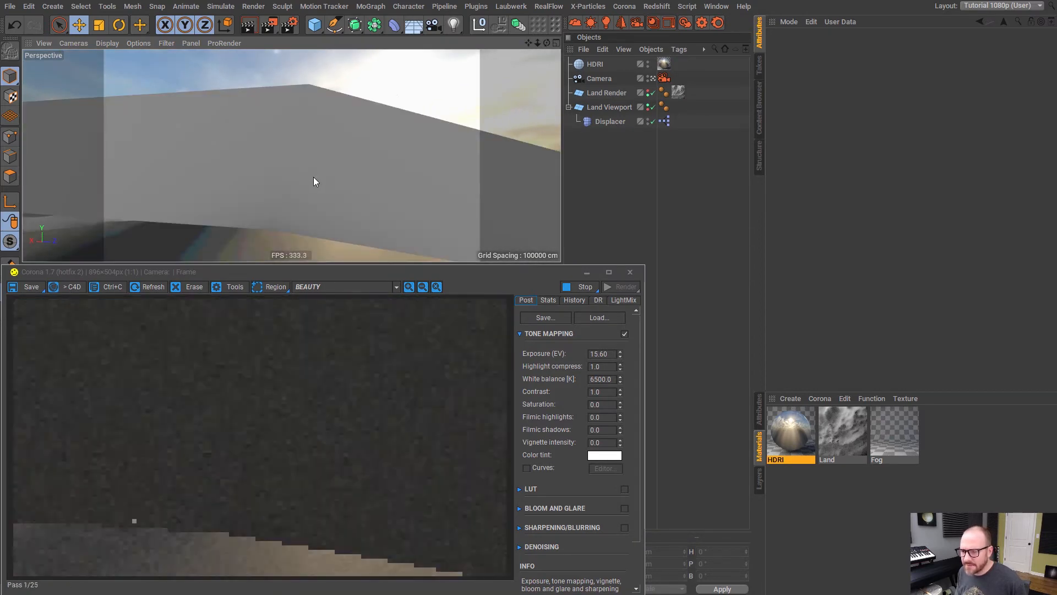
left_click_drag(537, 44, 642, 44)
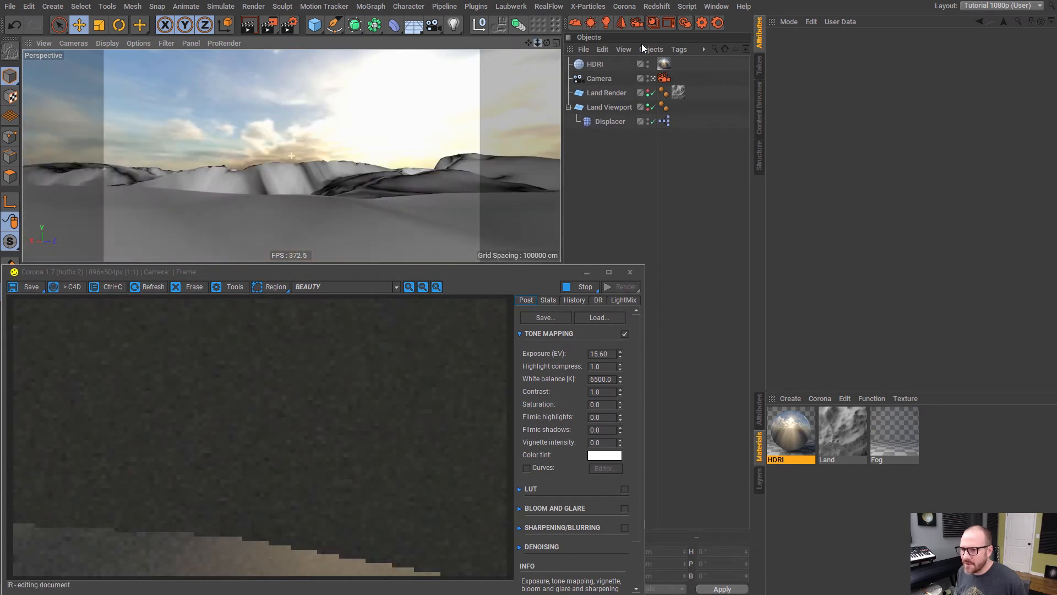
scroll(298, 172, "up", 2)
scroll(298, 171, "down", 2)
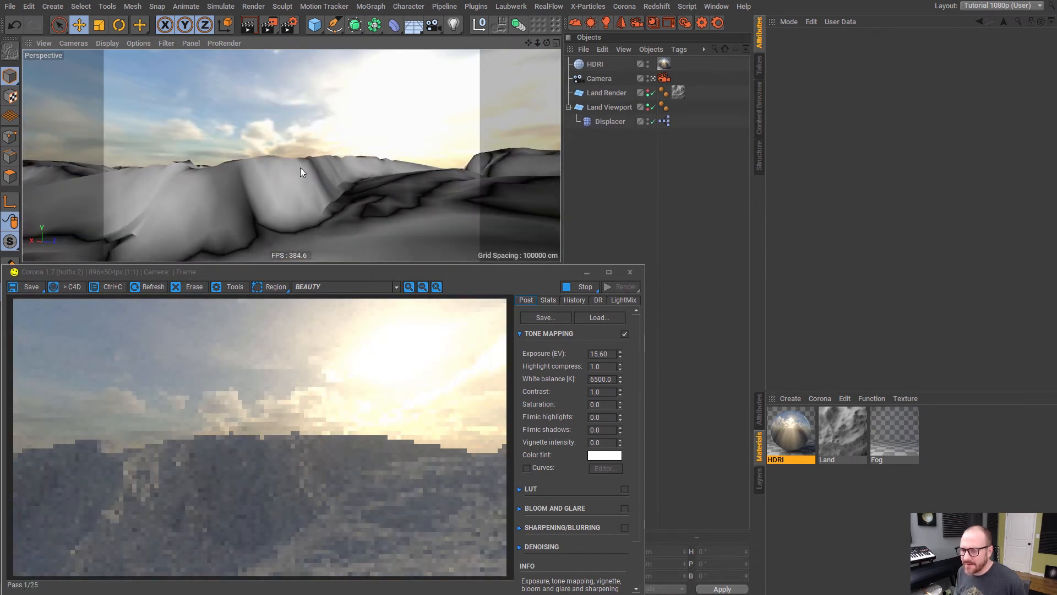
left_click_drag(293, 170, 286, 171, "alt")
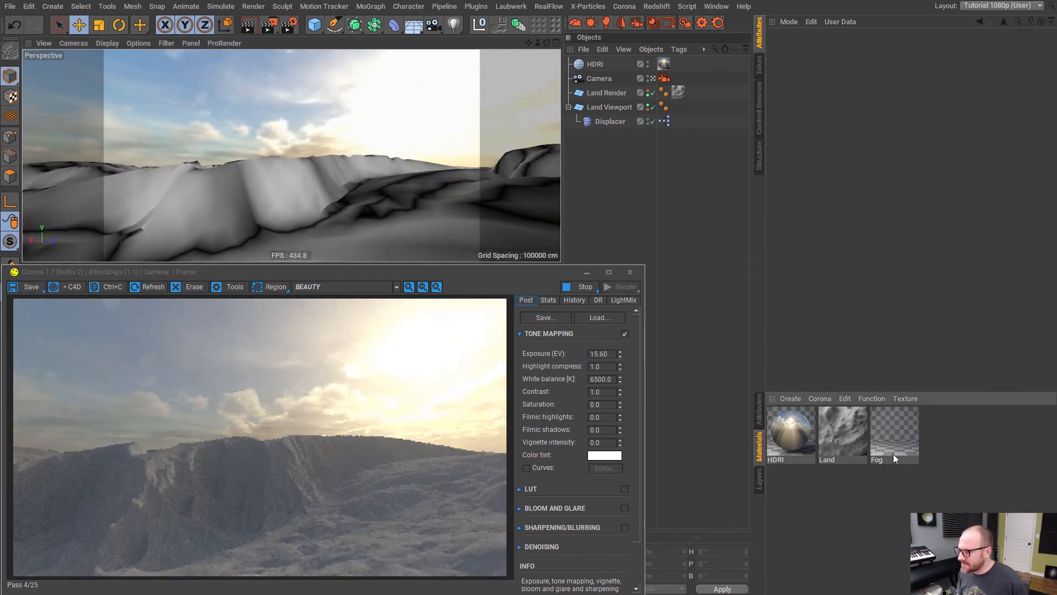
Set the Fog material's scattering directionality to 0.65 and its absorption distance to 500 cm
left_click(893, 448)
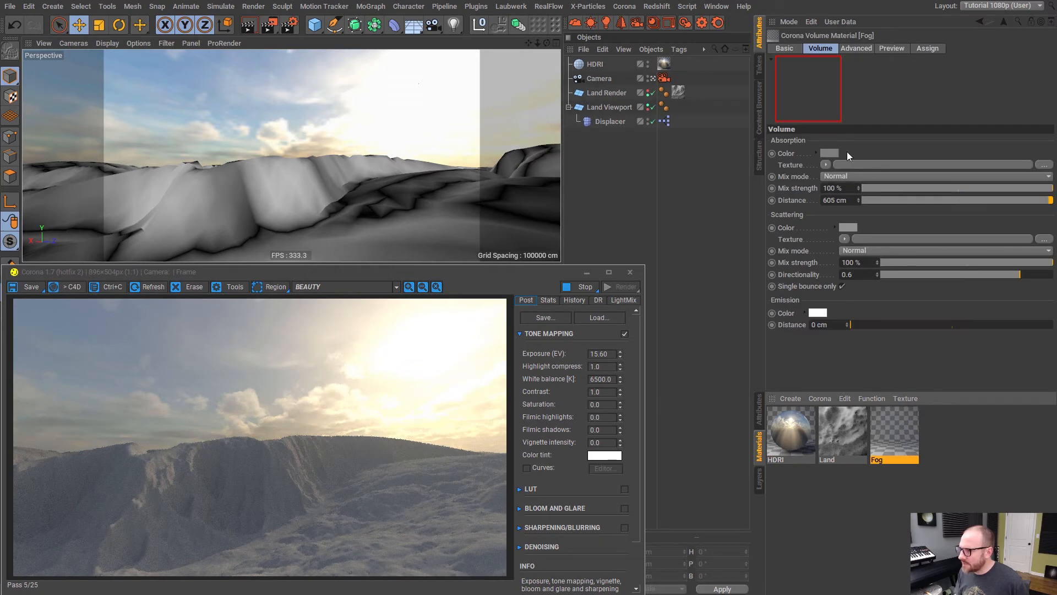
left_click(878, 272)
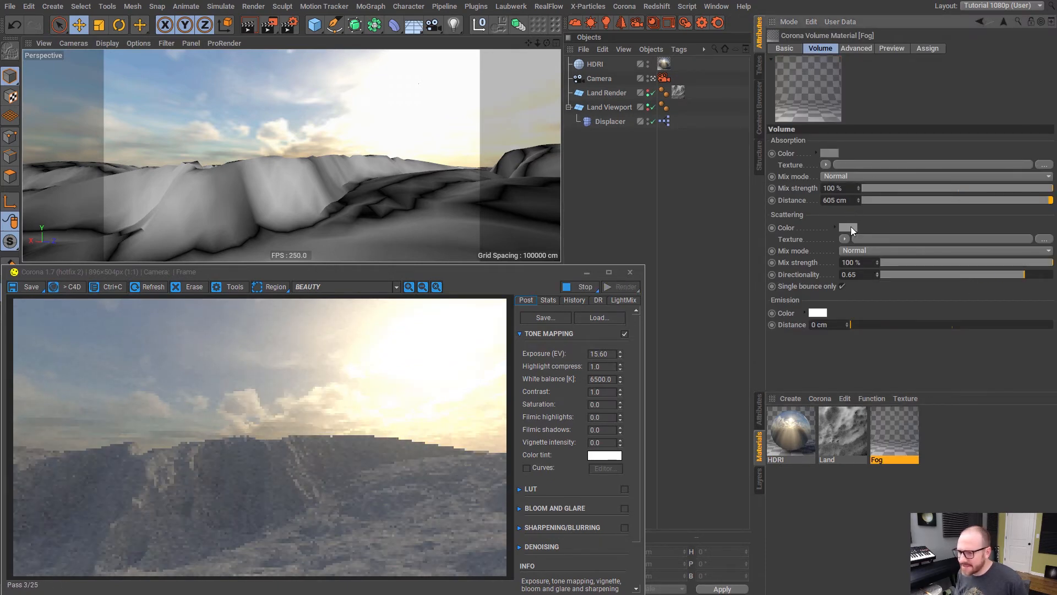
double_click(846, 200)
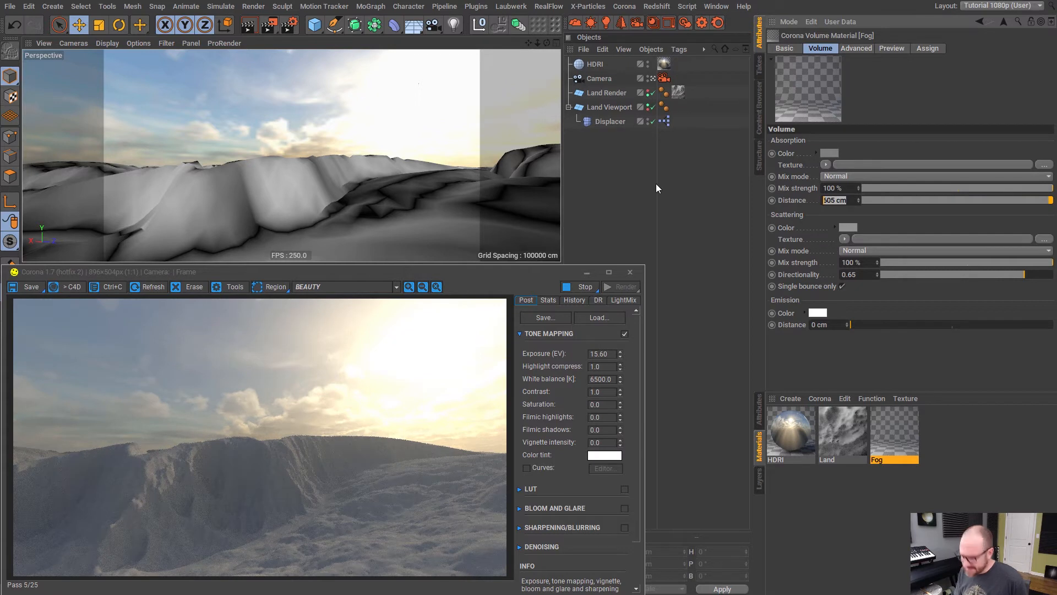
type("500")
key("Return")
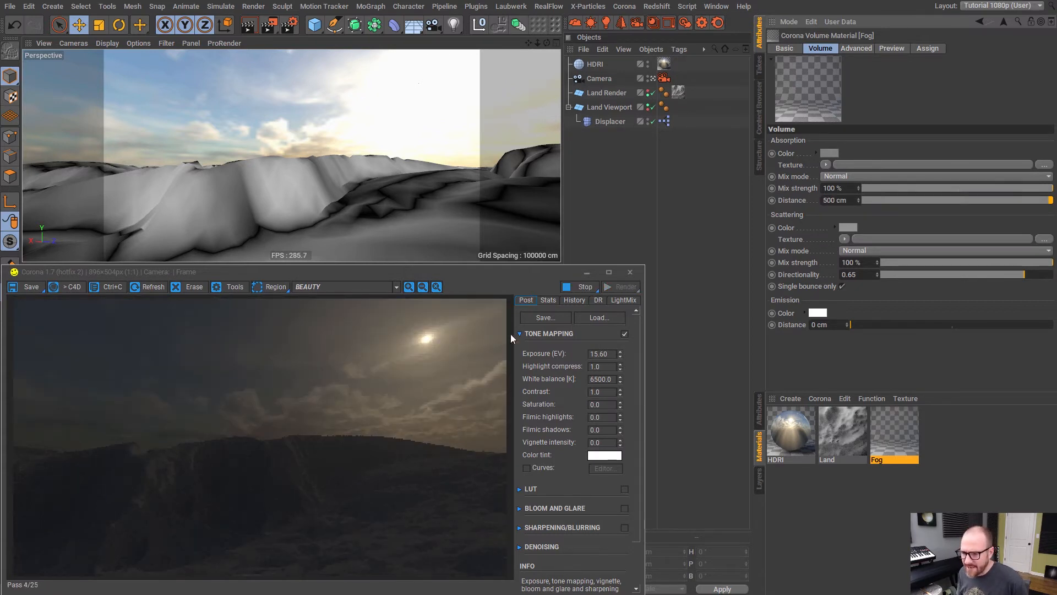
Raise the Corona Camera's exposure to 18.1 EV and reframe the view around a prominent mountain
left_click(663, 78)
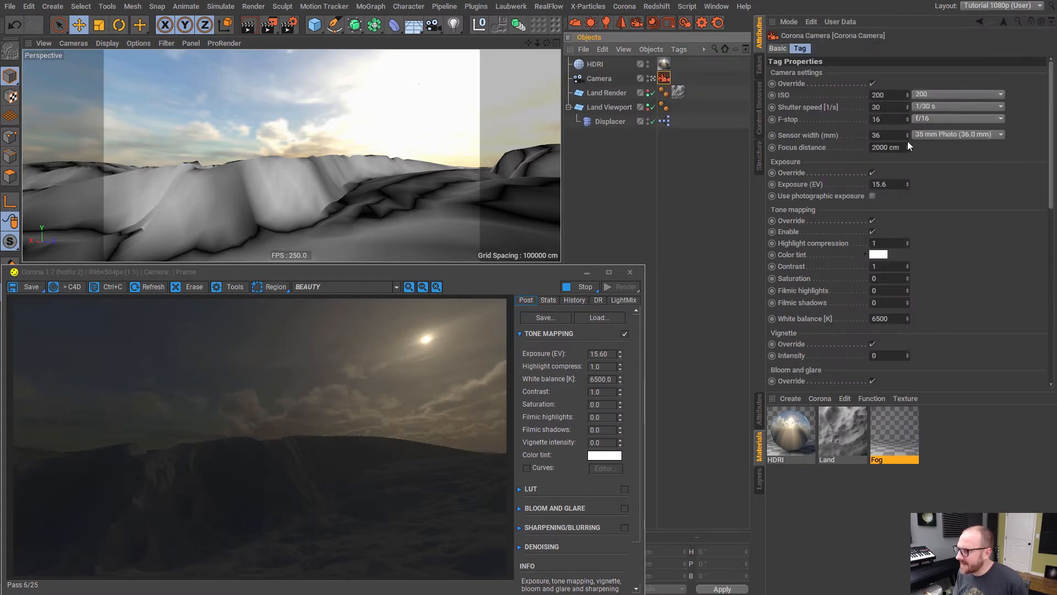
left_click_drag(909, 181, 916, 167)
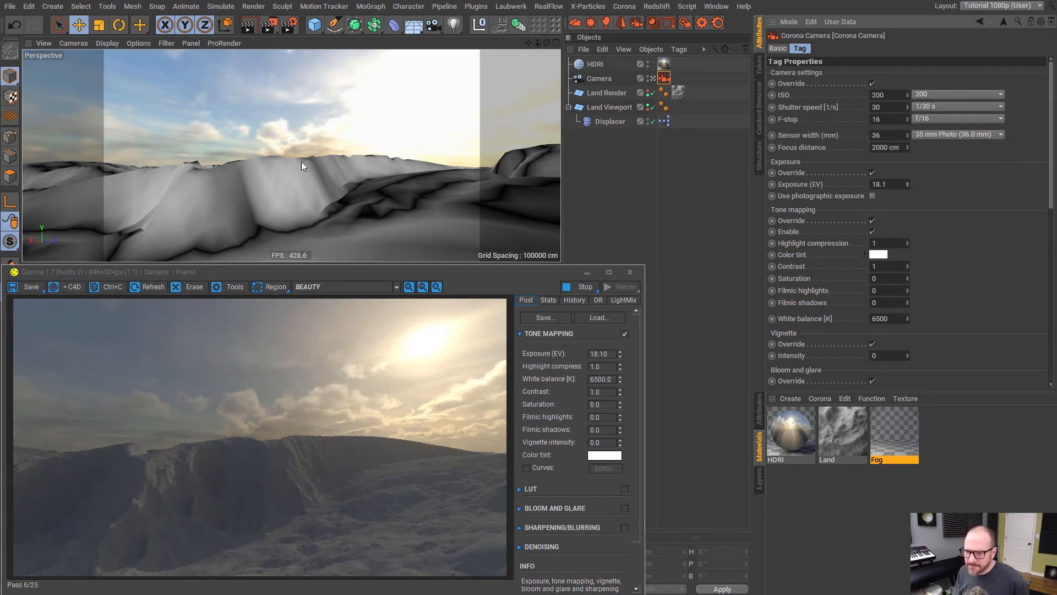
left_click_drag(320, 167, 261, 177, "alt")
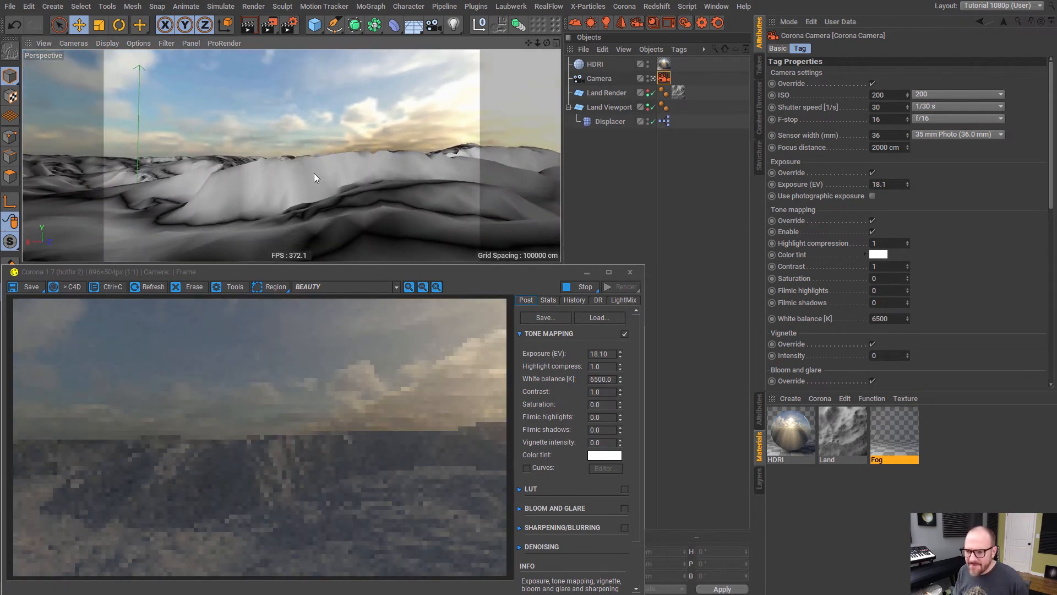
left_click_drag(394, 173, 335, 164, "alt")
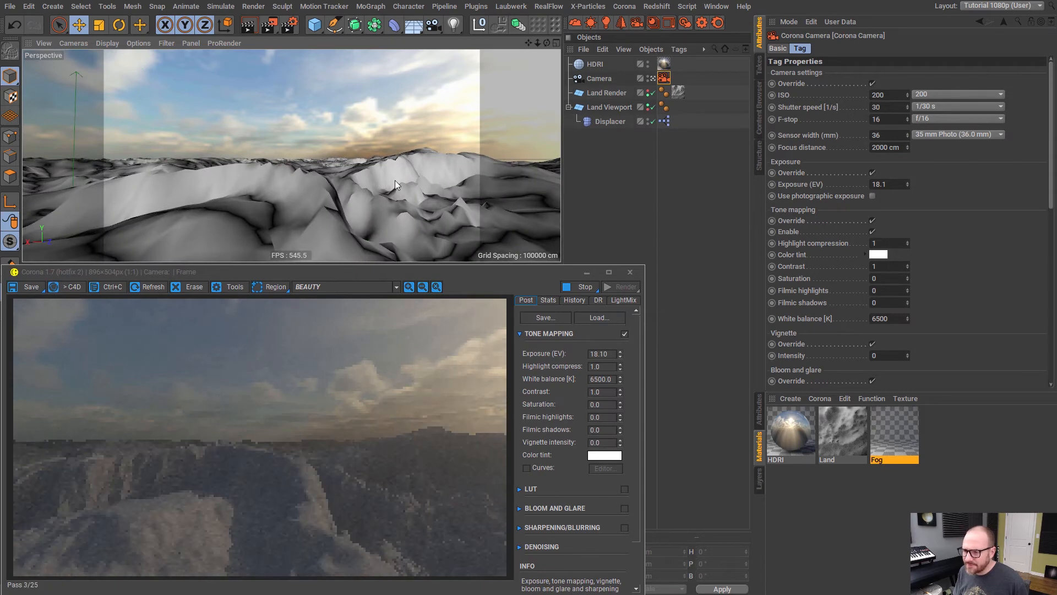
mouse_move(398, 180)
left_mouse_down("alt")
mouse_move(341, 163)
mouse_move(395, 174)
left_mouse_up("alt")
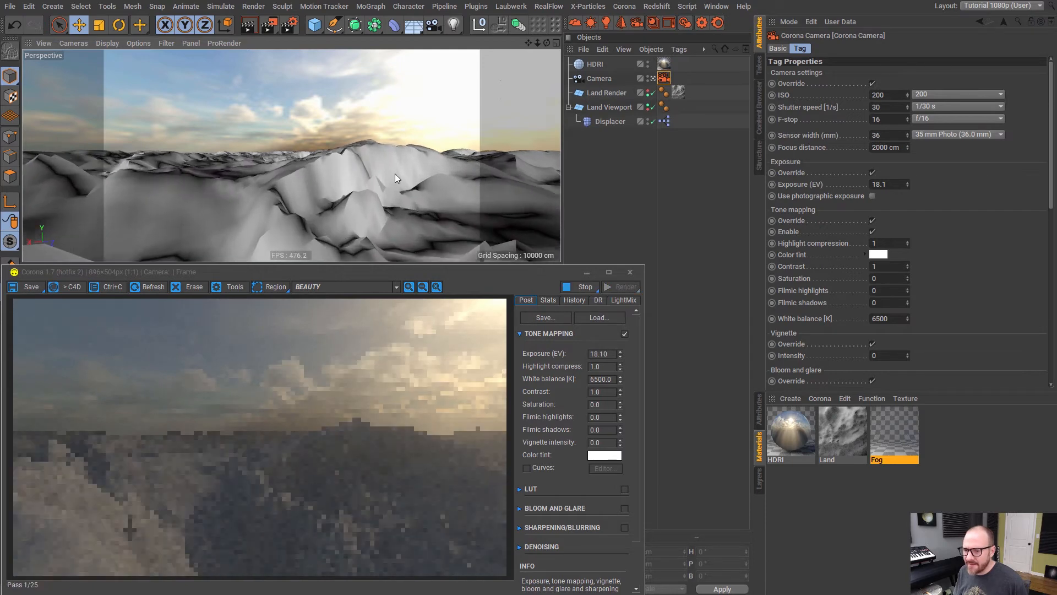
Brighten the Fog material's absorption and scattering colors, using a neutral gray with a 58% value
left_click(896, 438)
left_click(897, 438)
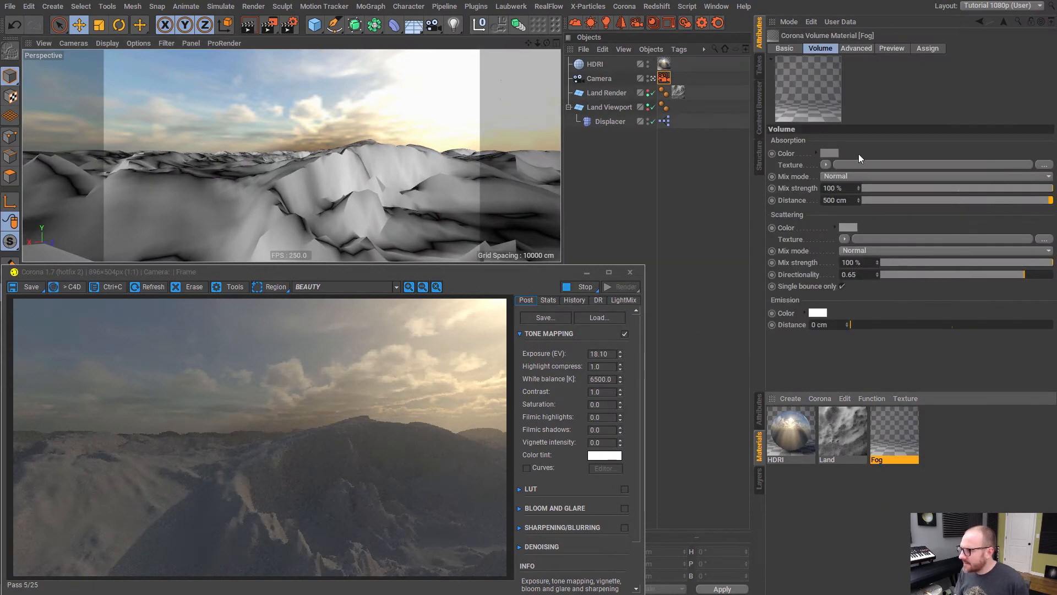
left_click(829, 153)
left_click(845, 228)
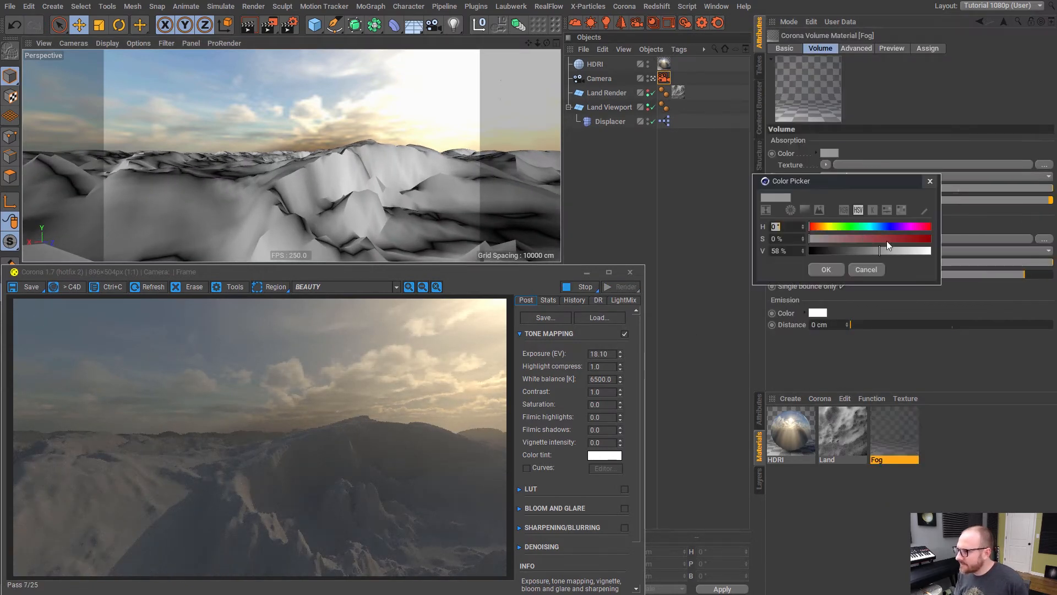
left_click(820, 270)
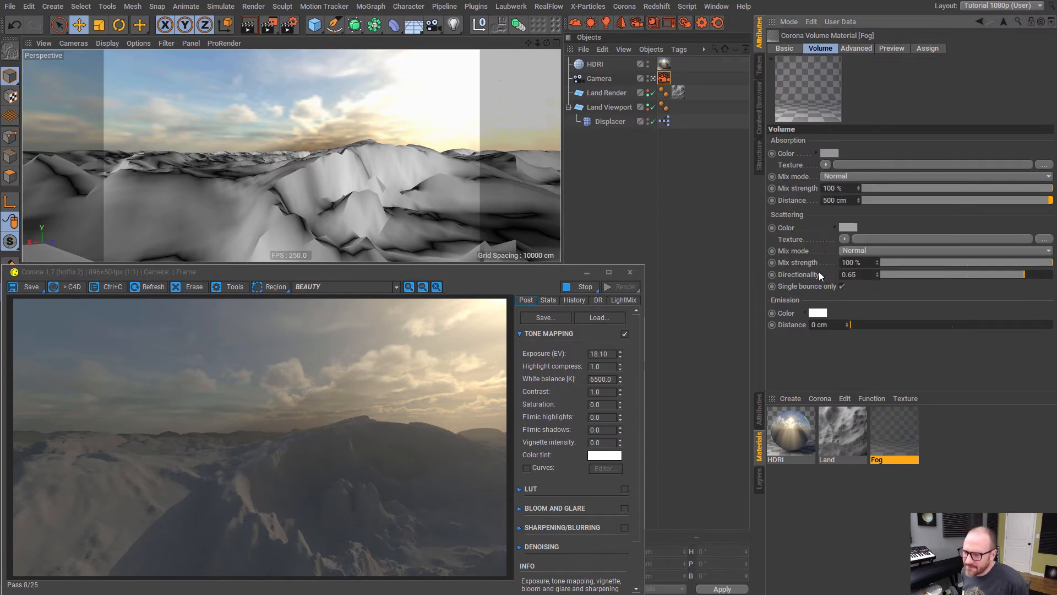
Lower the Corona Camera's exposure to 13.6 EV to correct the overexposed render
left_click(664, 77)
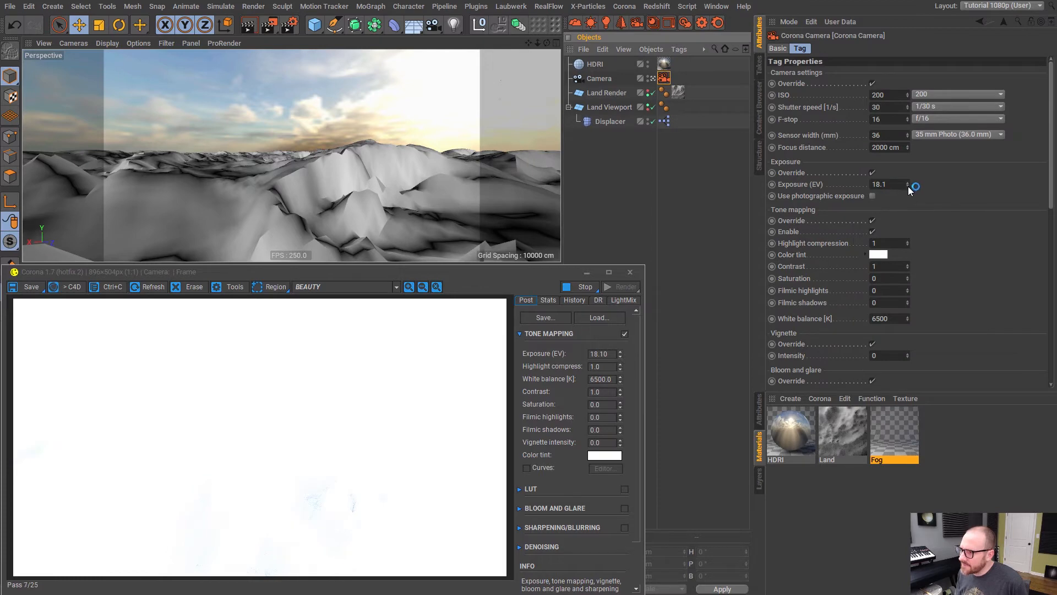
left_click_drag(908, 186, 912, 214)
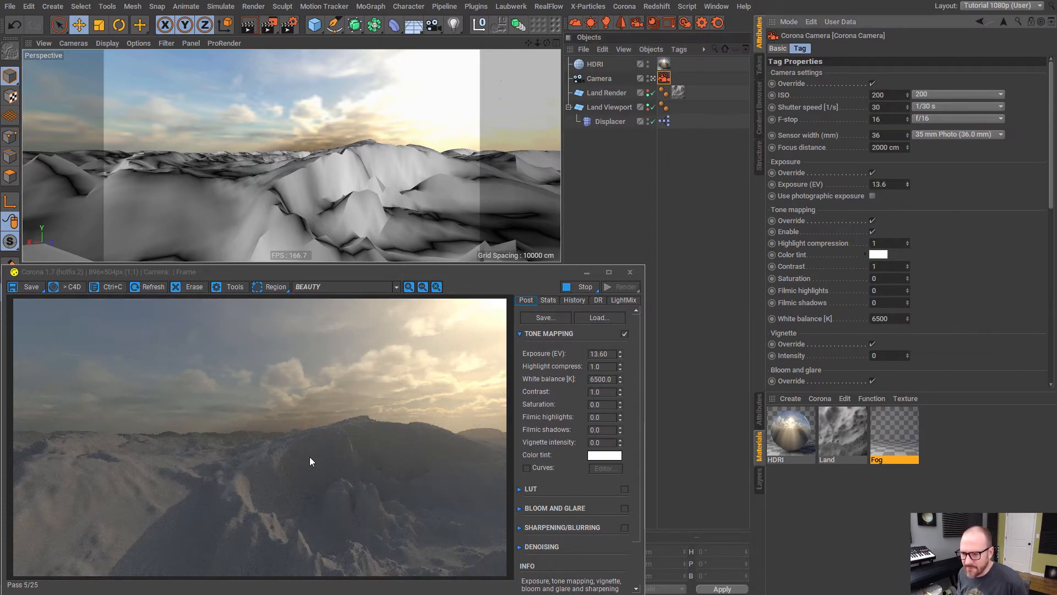
left_click(616, 175)
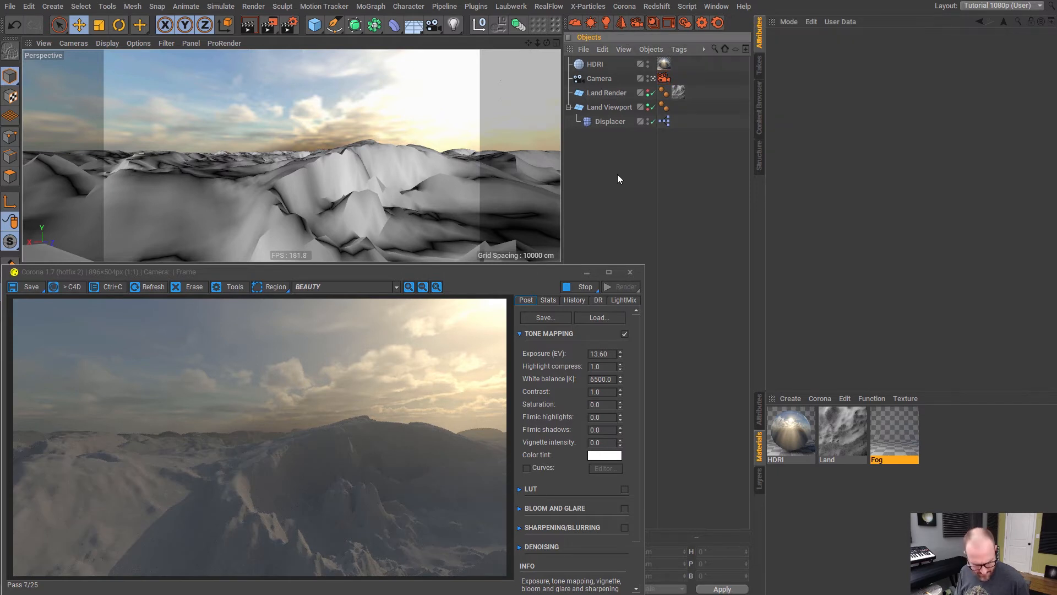
Set the Land material's maximum displacement level to 250 cm and reframe the mountain
left_click(836, 419)
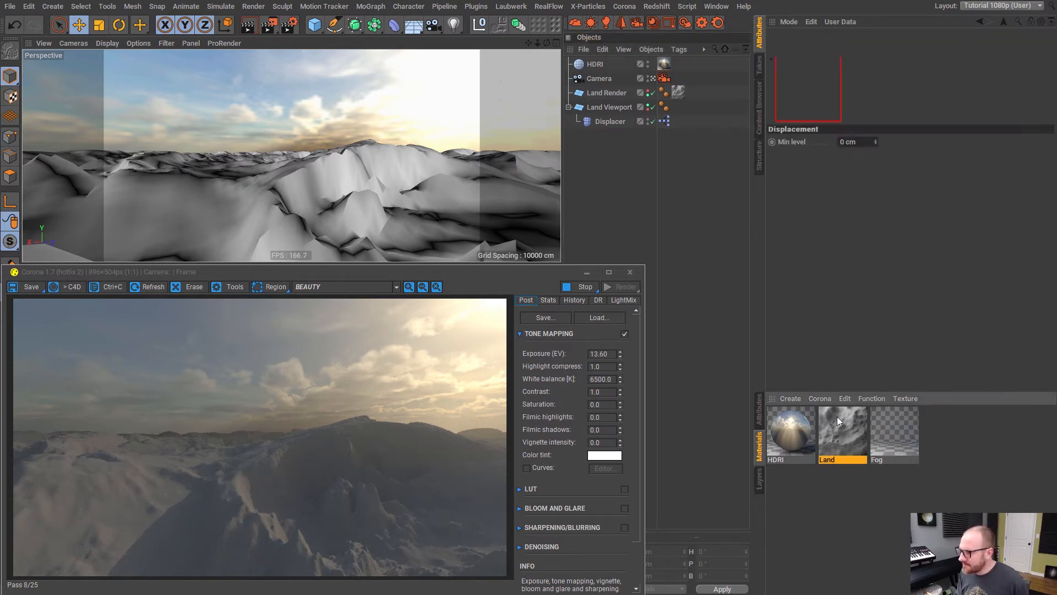
left_click_drag(852, 154, 764, 152)
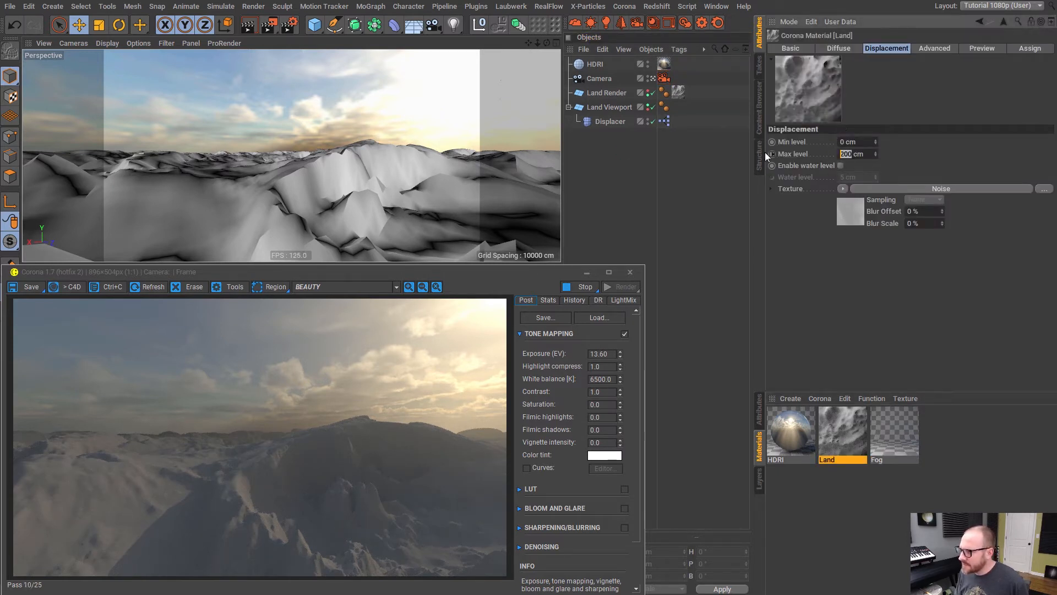
type("250")
key("Return")
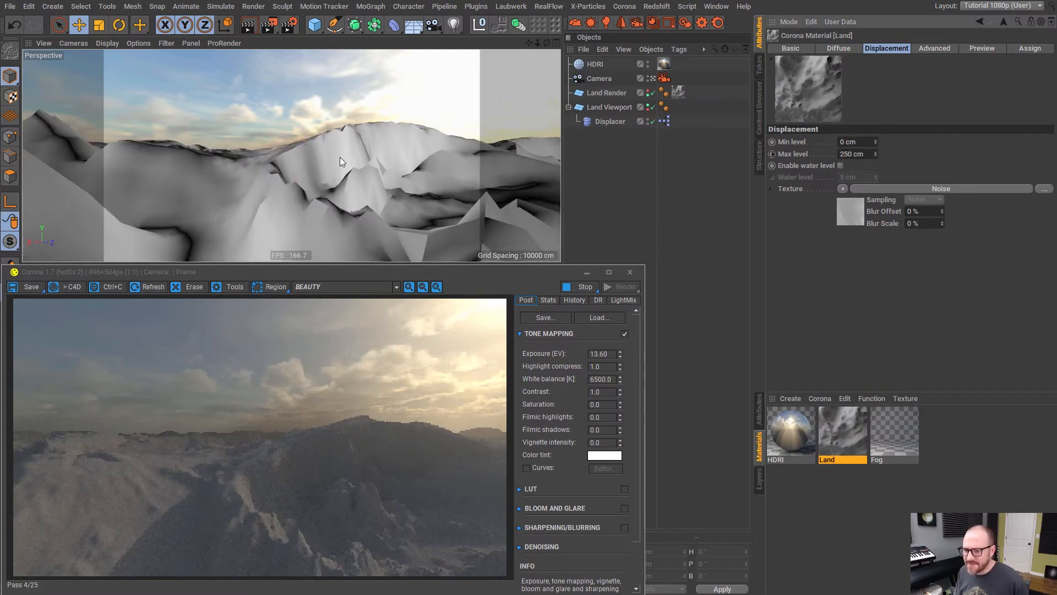
middle_click_drag(314, 152, 329, 159, "alt")
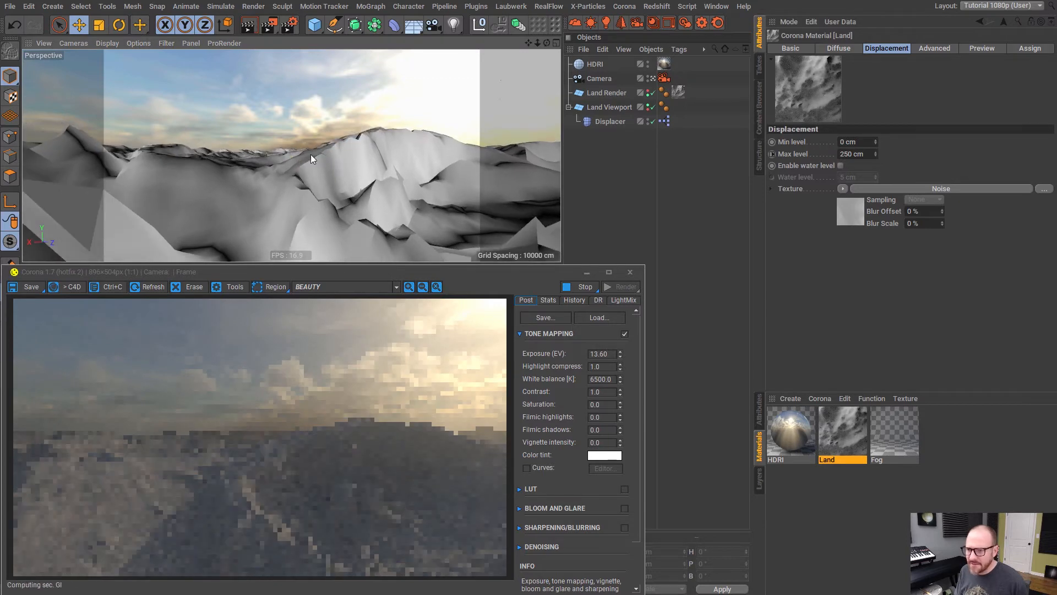
Reframe the camera view around a broad mountain ridge with the sun outside the frame
right_click_drag(314, 156, 430, 160, "alt")
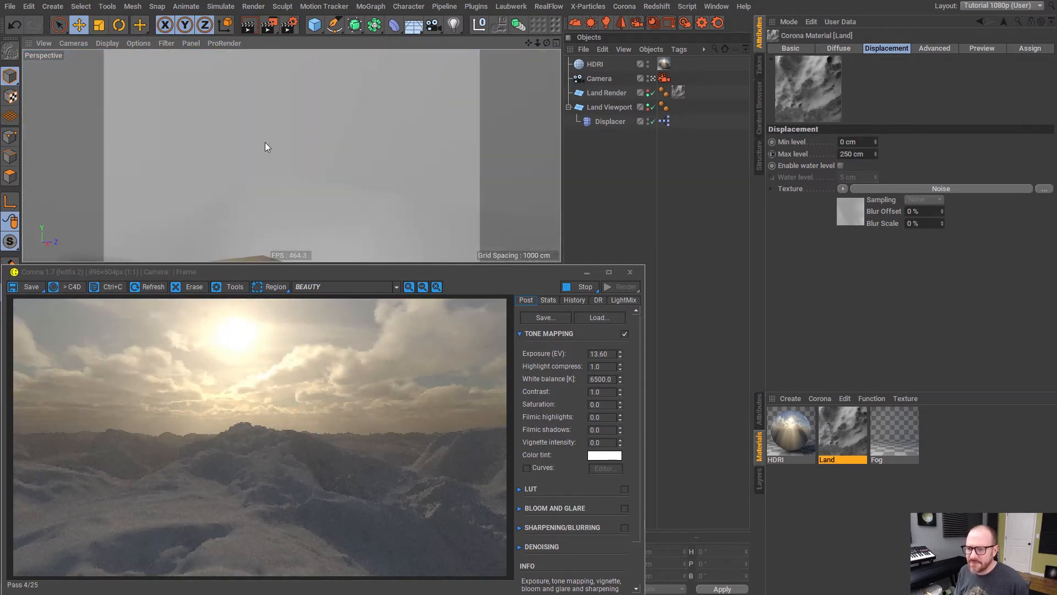
right_click_drag(543, 51, 452, 137, "alt")
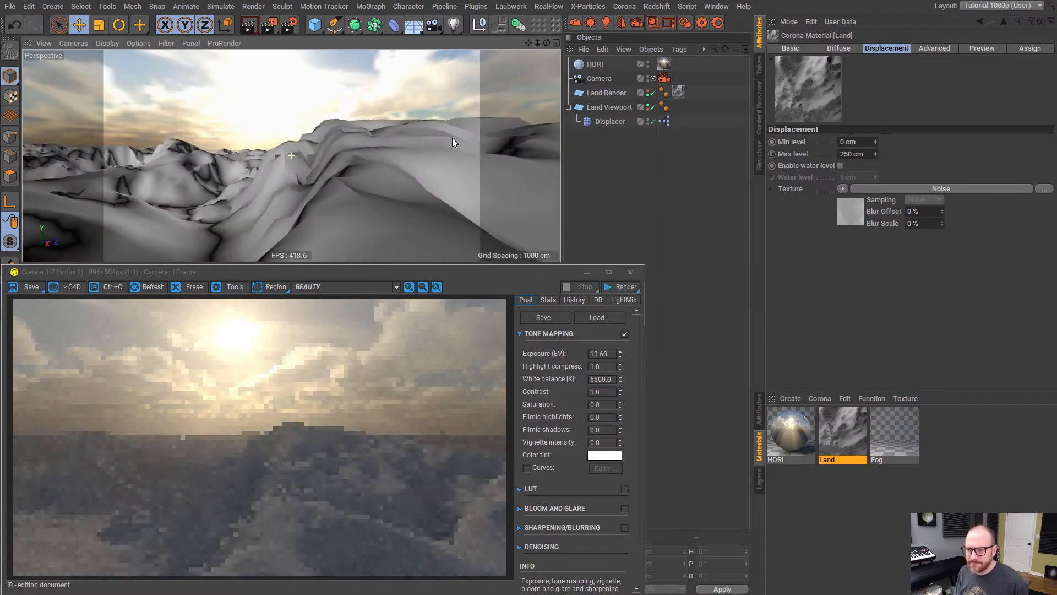
left_click_drag(341, 146, 296, 153, "alt")
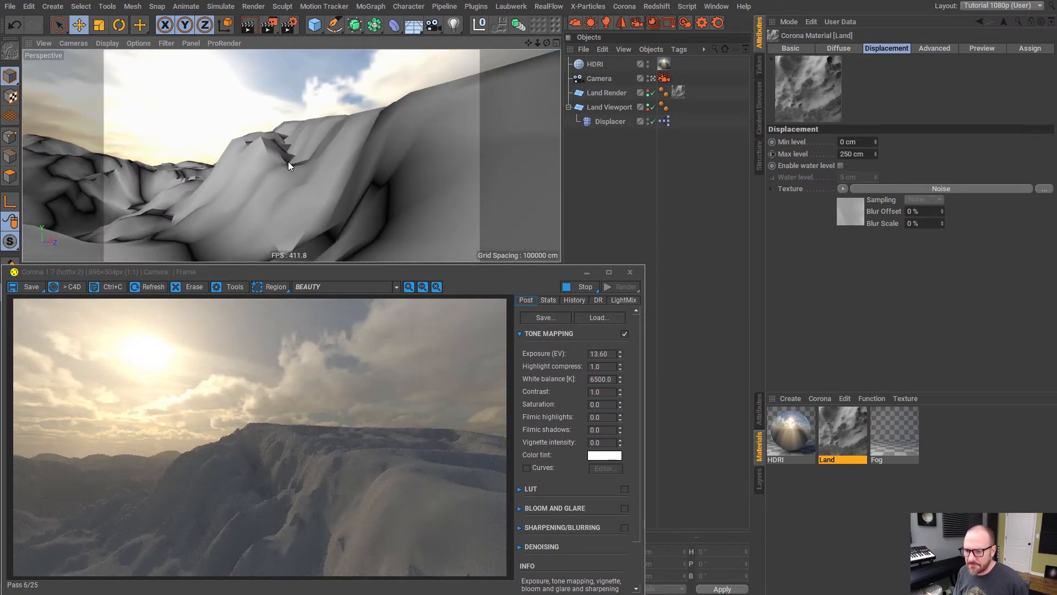
left_click_drag(289, 161, 313, 155, "alt")
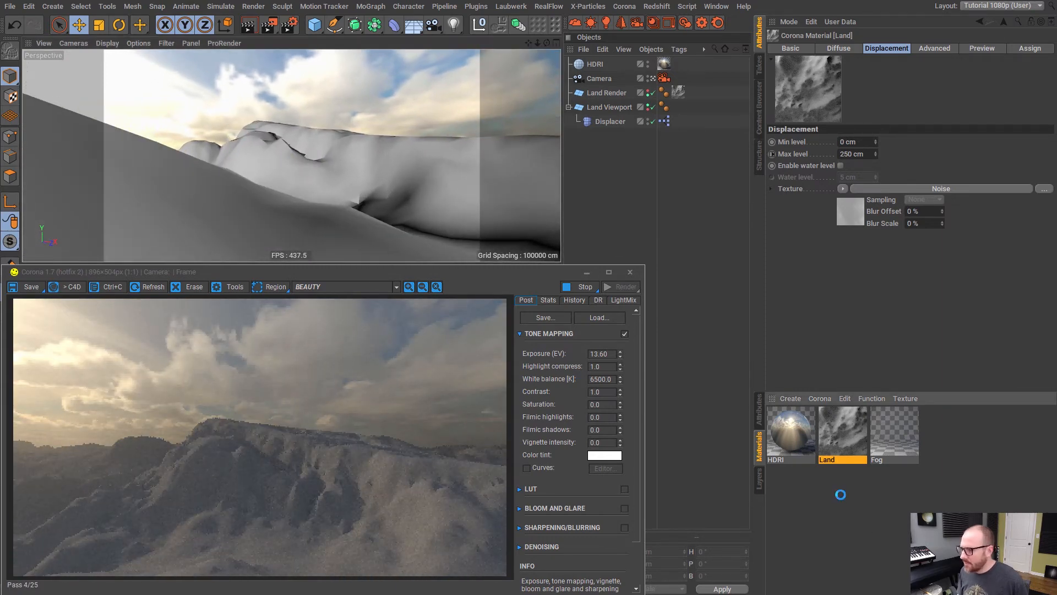
Set the seed of the Land displacement noise to 1089 and restart the Corona interactive render
left_click(848, 189)
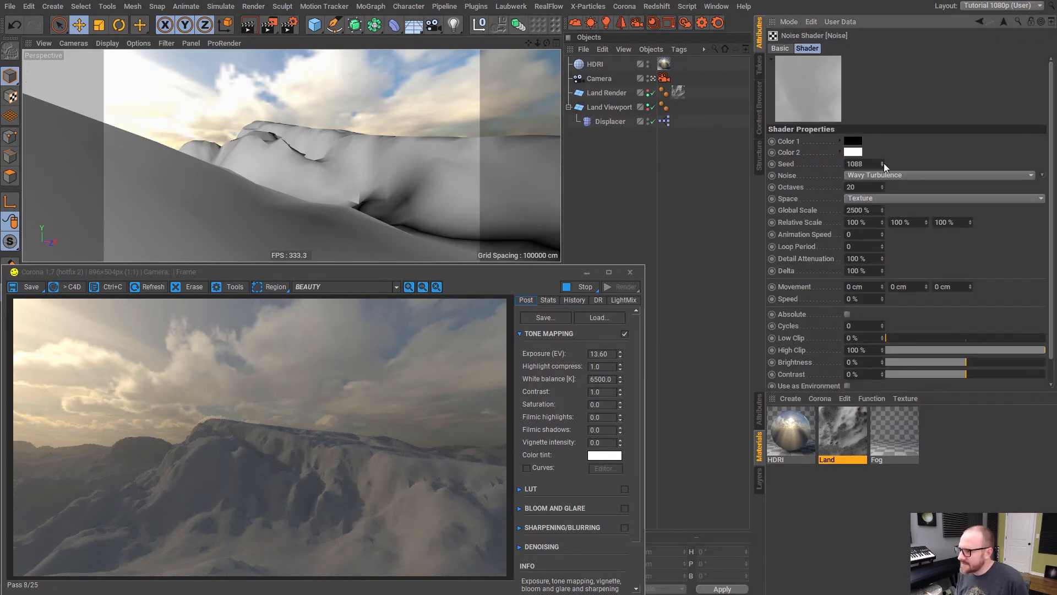
left_click(883, 162)
left_click(883, 161)
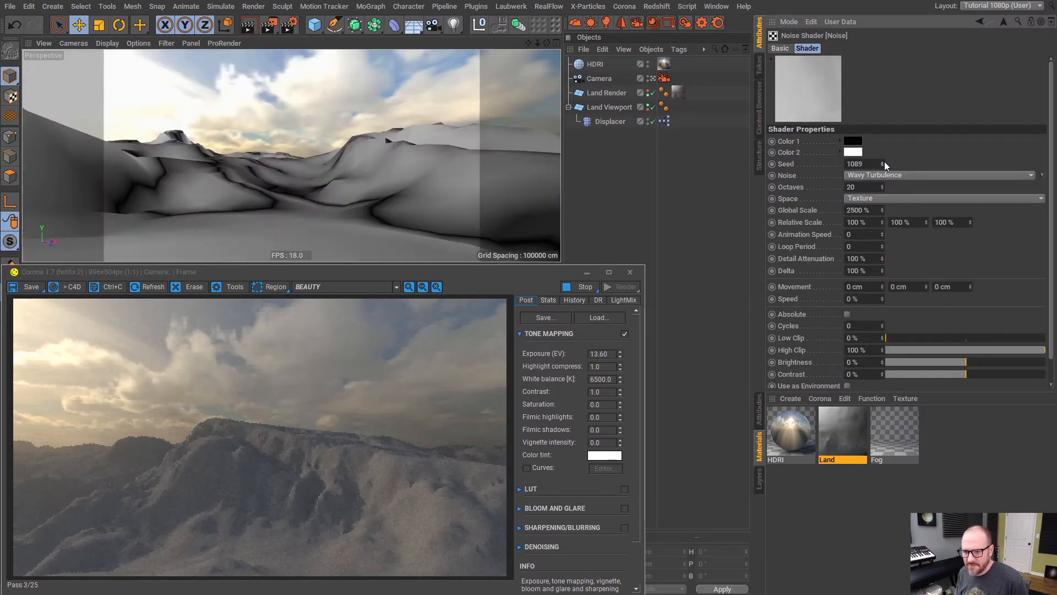
left_click(686, 22)
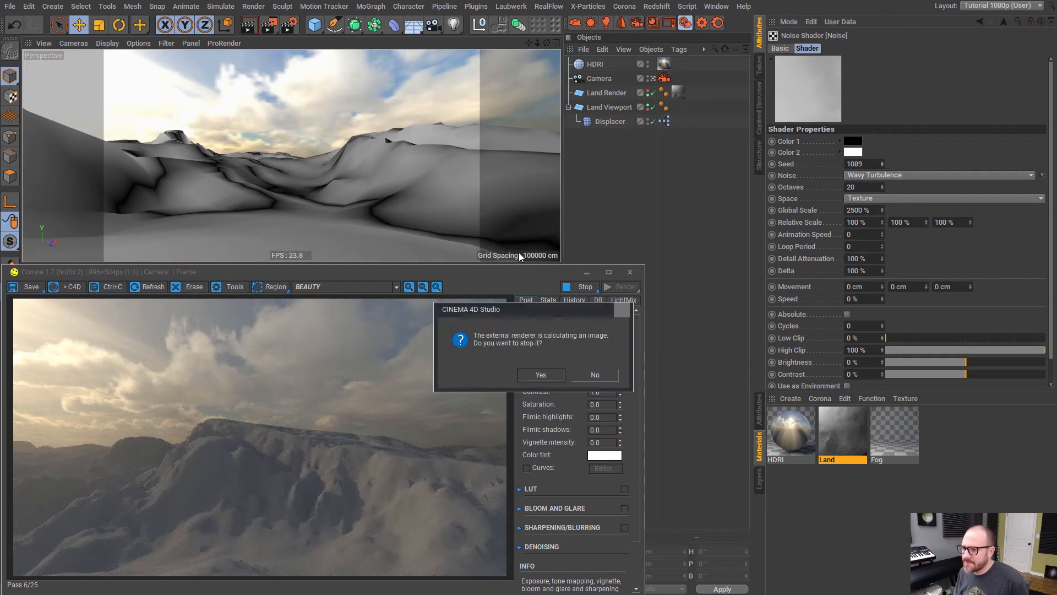
left_click(540, 375)
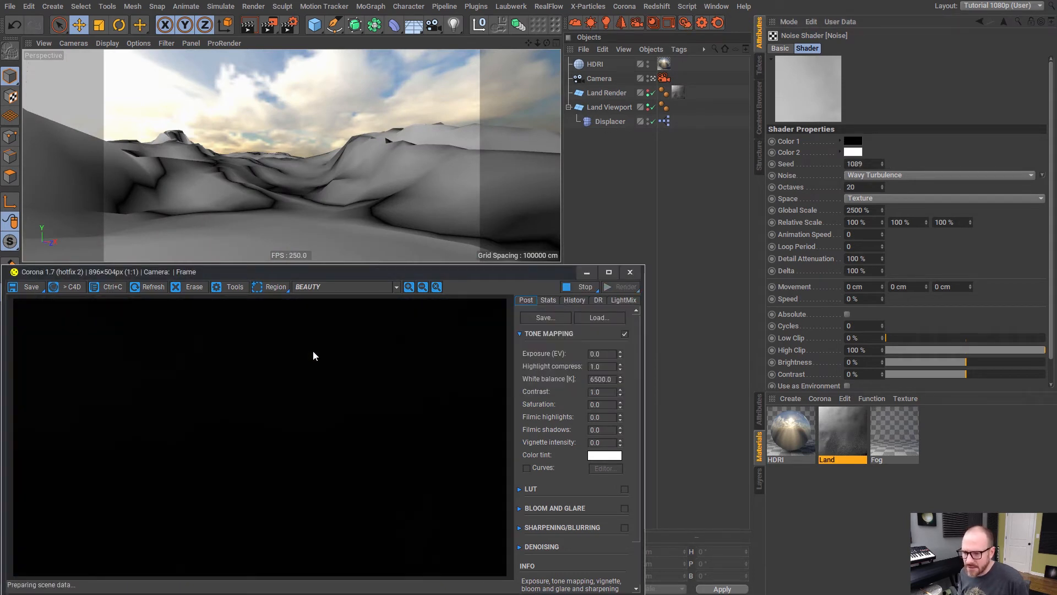
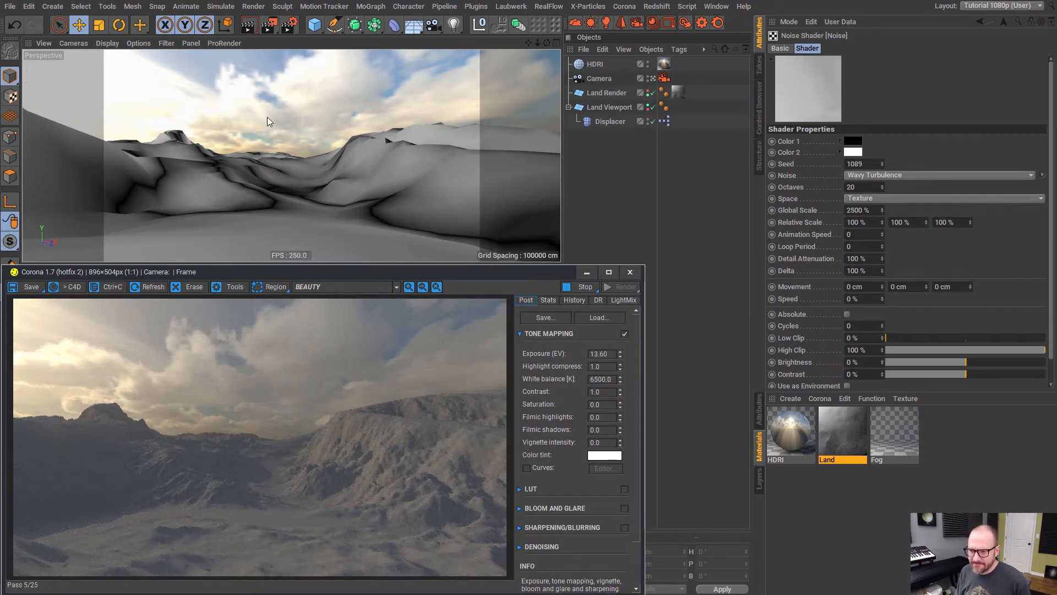
Reframe the camera so the valley runs between the distant peak and the large slope
scroll(284, 170, "down", 3)
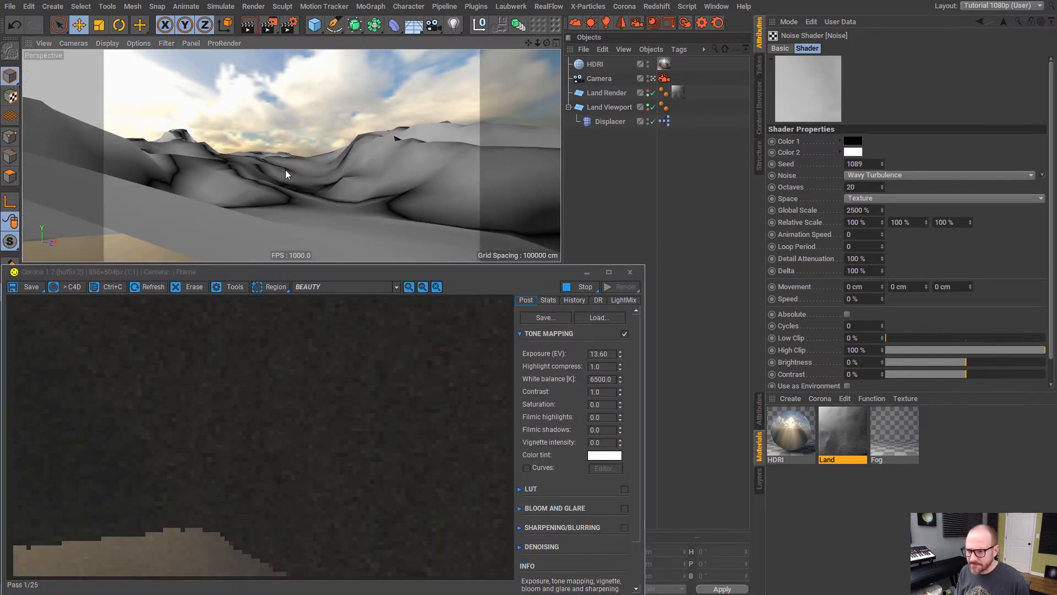
scroll(286, 169, "up", 5)
left_click_drag(290, 164, 274, 170, "alt")
scroll(273, 170, "down", 2)
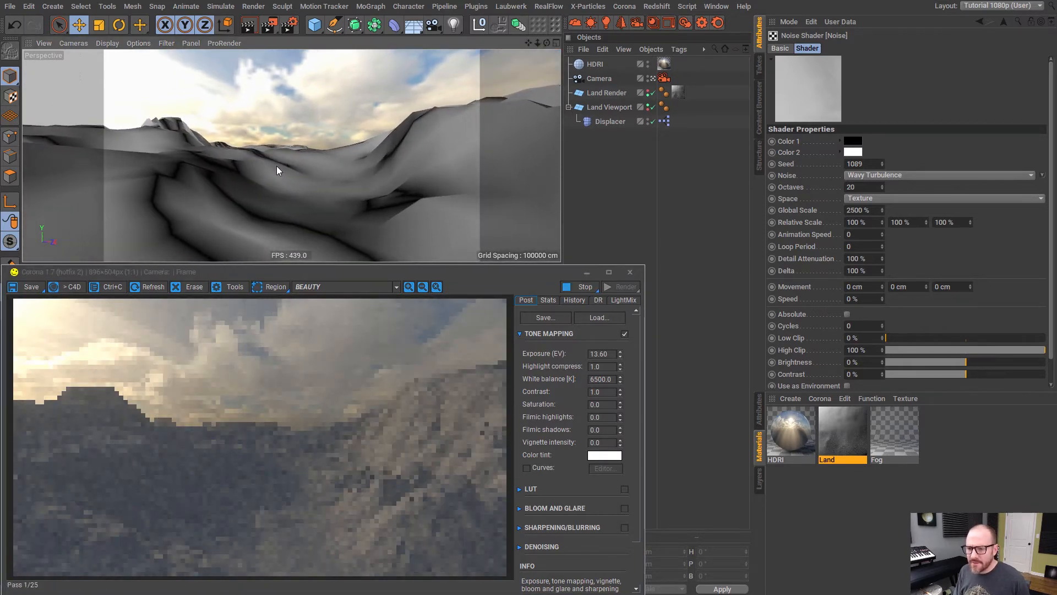
scroll(276, 166, "down", 4)
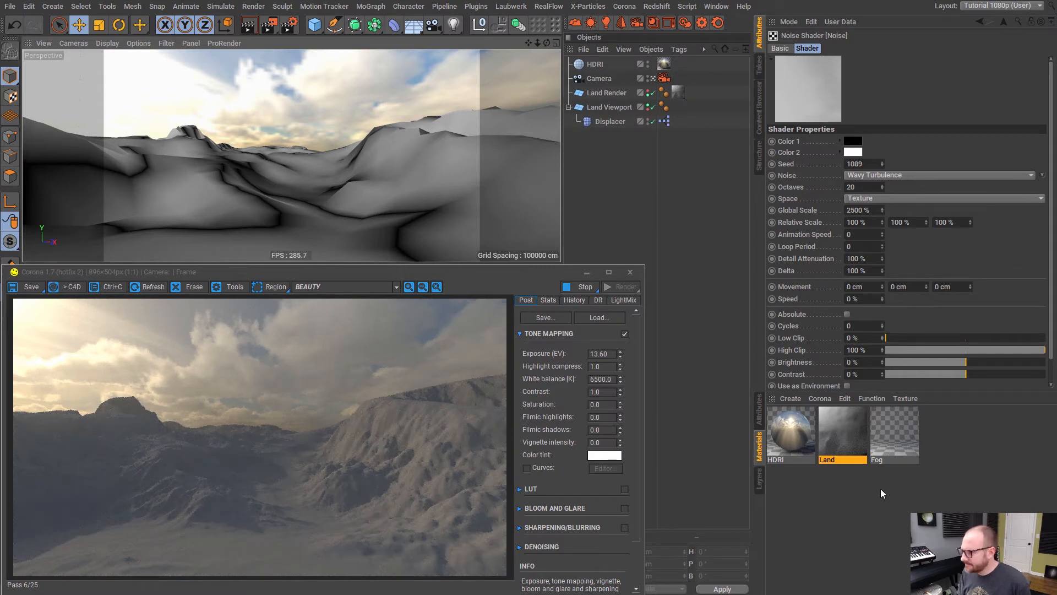
Wrap the Land material's displacement noise in a Layer shader and open the layer settings
left_click(835, 445)
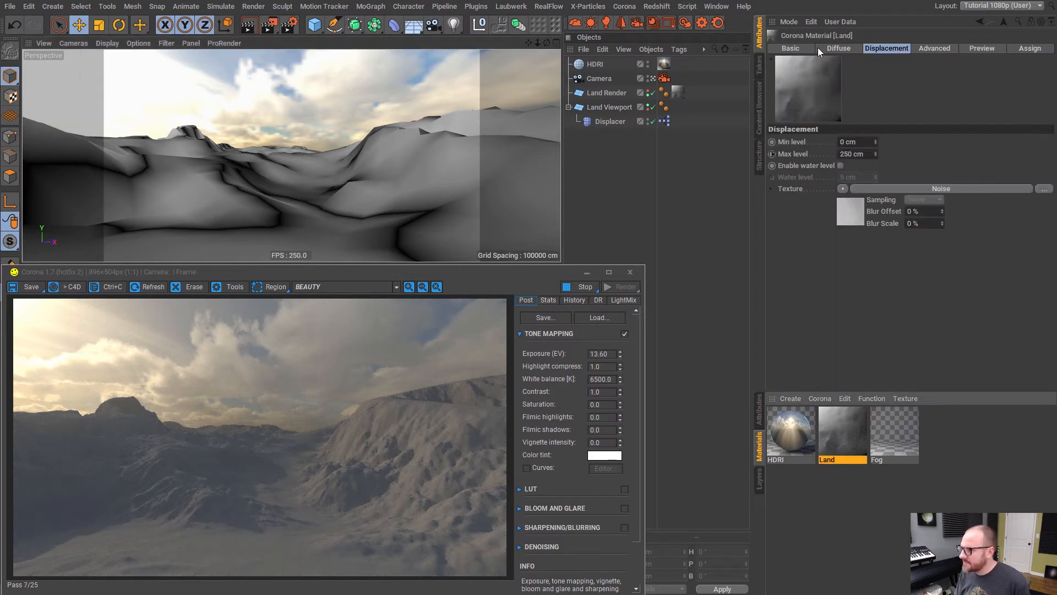
left_click(844, 189)
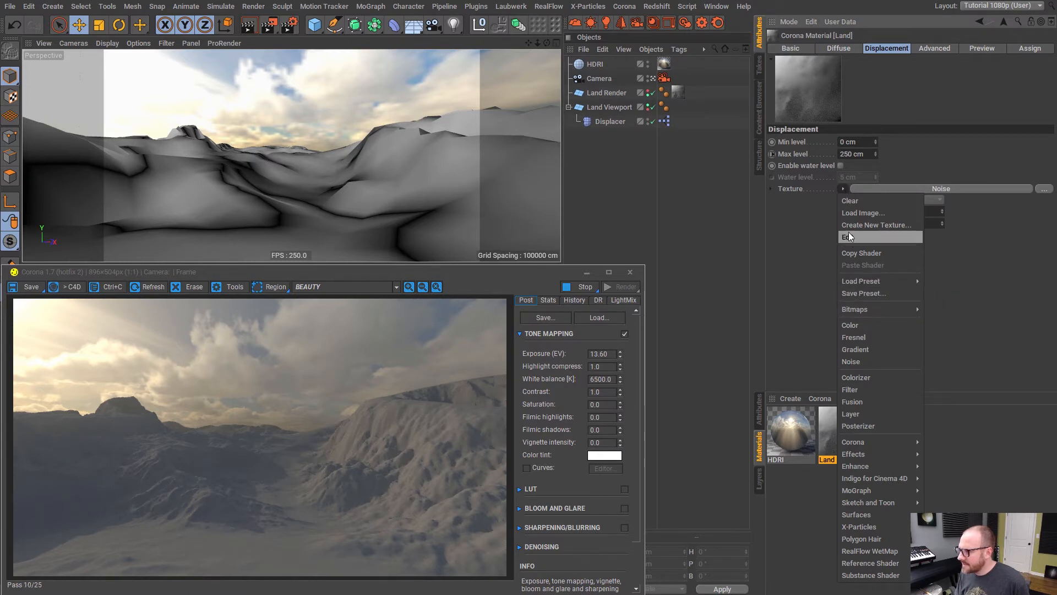
left_click(863, 414)
left_click(880, 188)
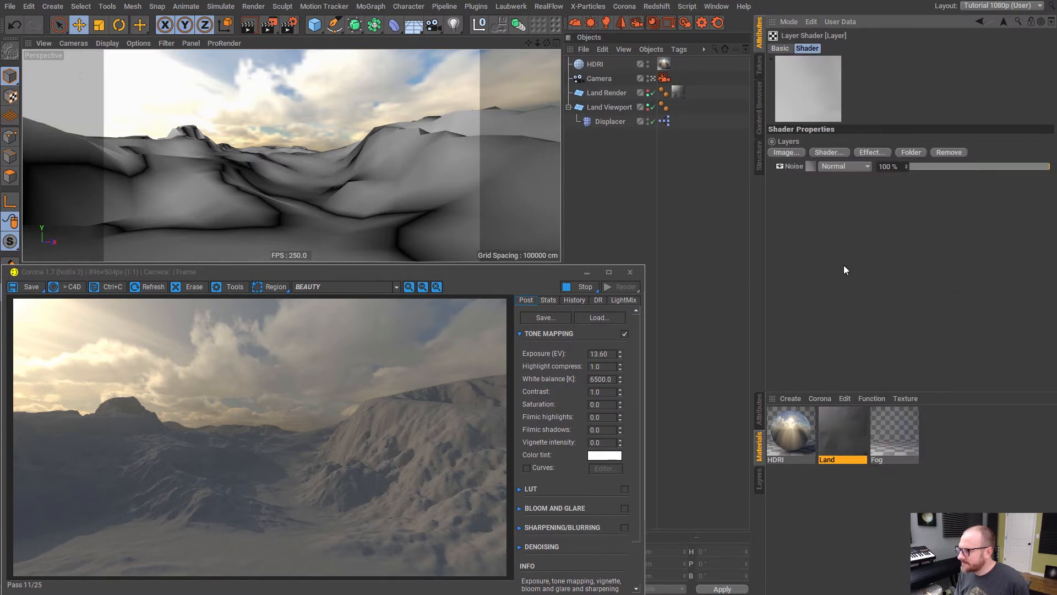
Add a second noise shader above the existing one in the Layer shader, using the Luka noise type
left_click(828, 153)
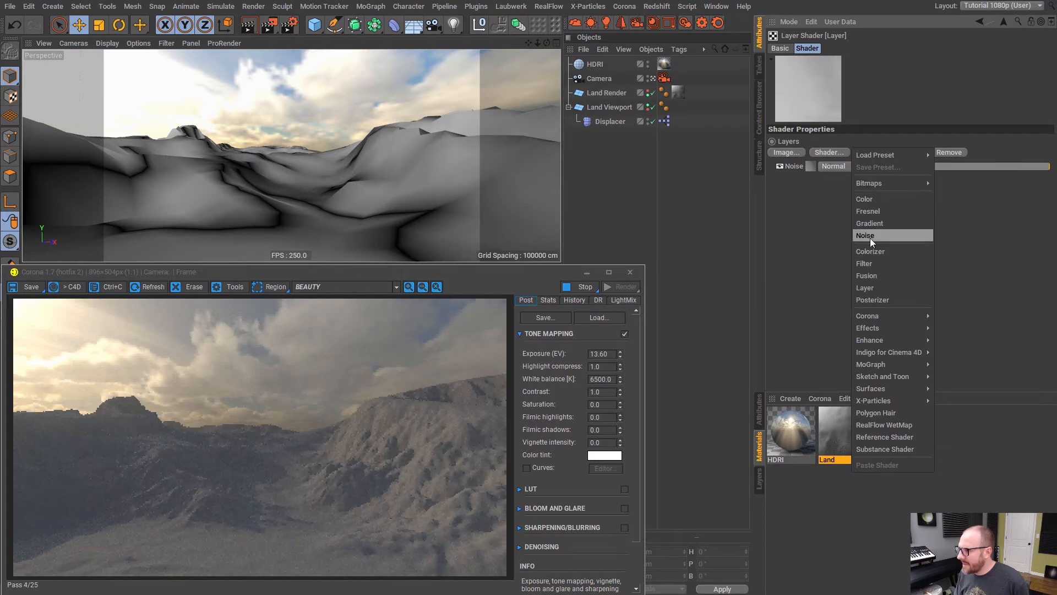
left_click(865, 235)
left_click(821, 176)
left_click(886, 175)
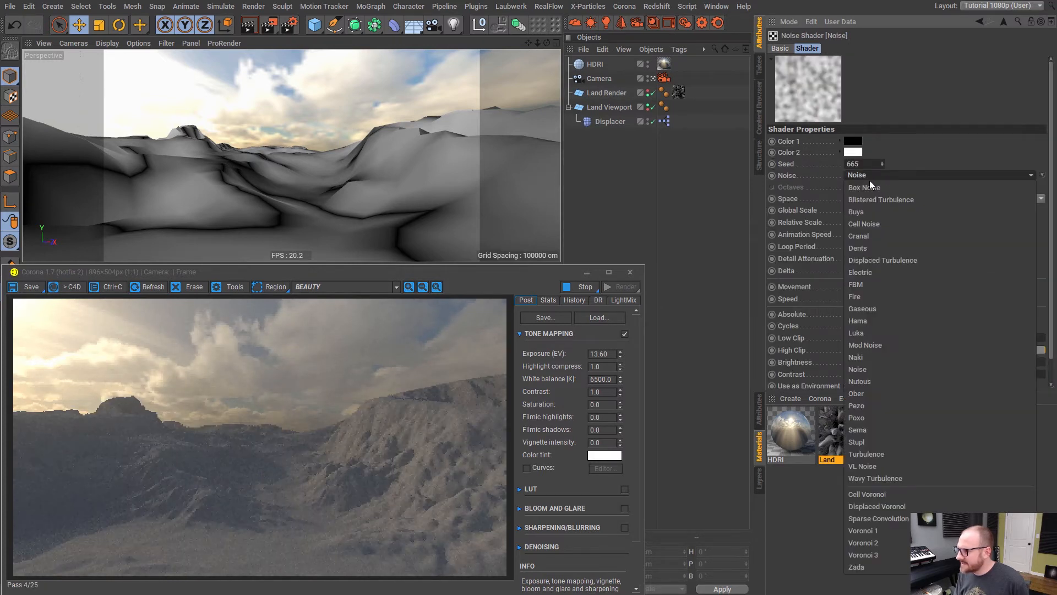
left_click(867, 334)
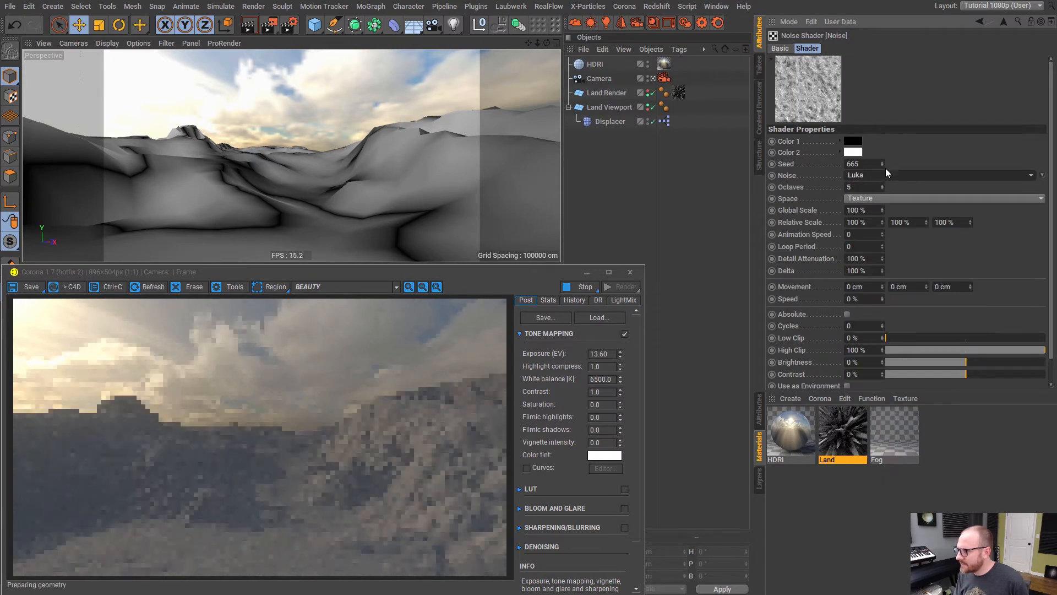
Set the Luka noise to seed 694, 7.8 octaves and 1500% global scale
left_click_drag(884, 161, 900, 119)
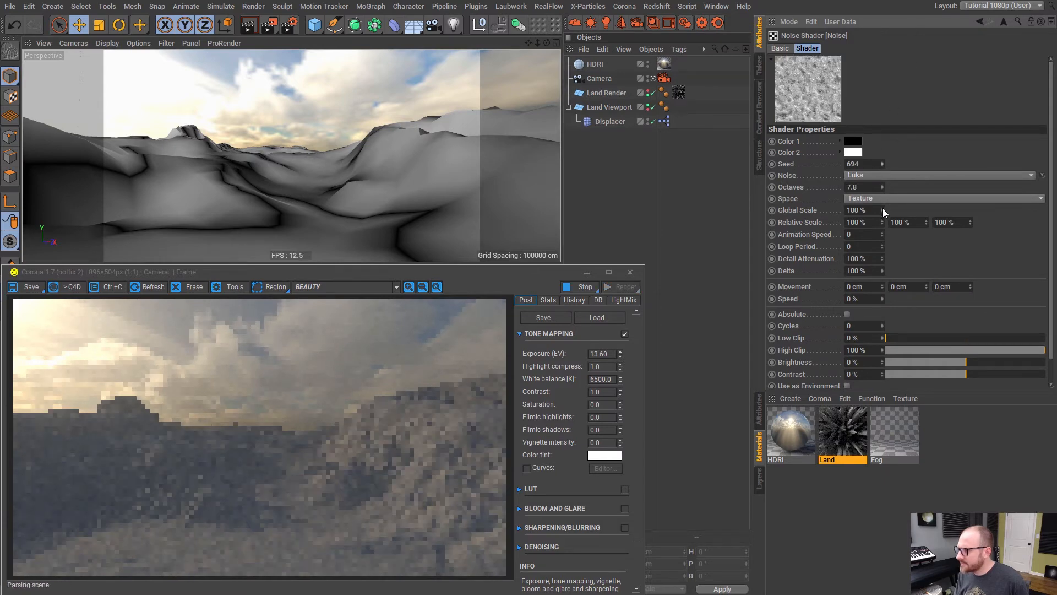
left_click_drag(883, 211, 901, 116)
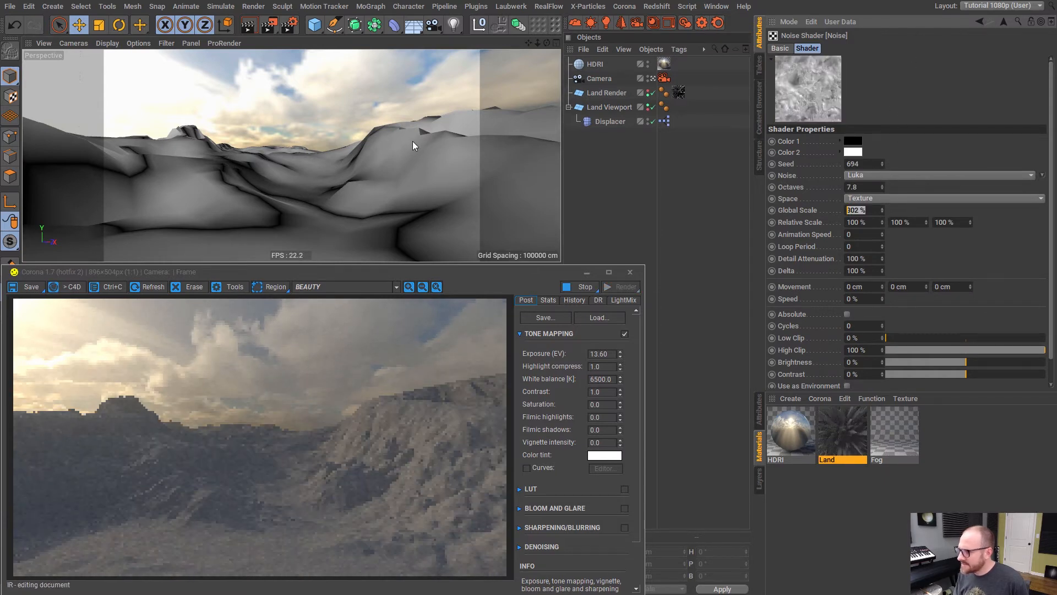
type("1500")
key("Return")
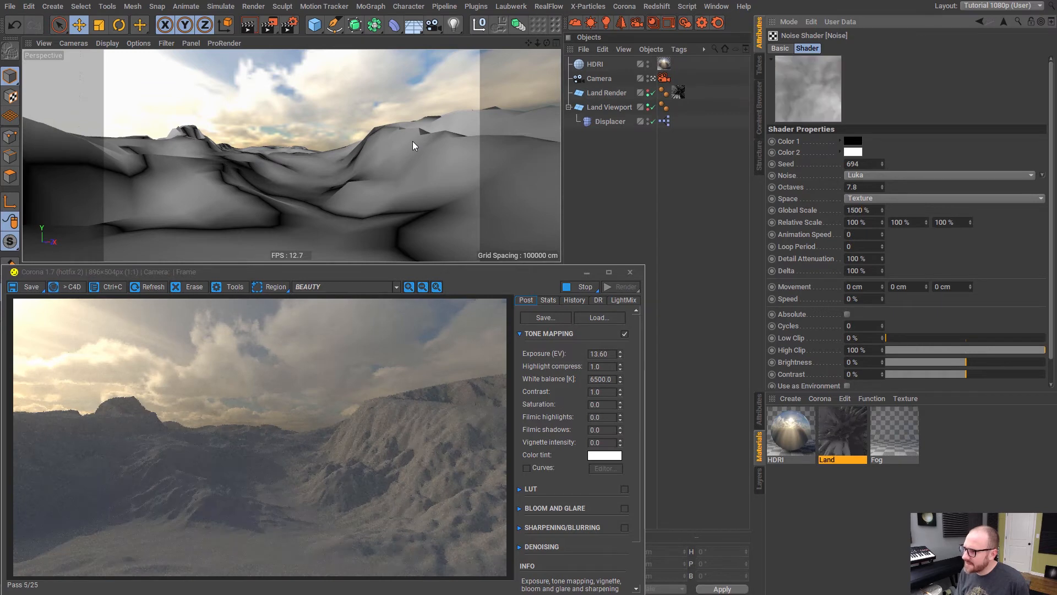
Blend the Luka noise layer with Multiply at 4% strength and restart the interactive render
left_click(1004, 22)
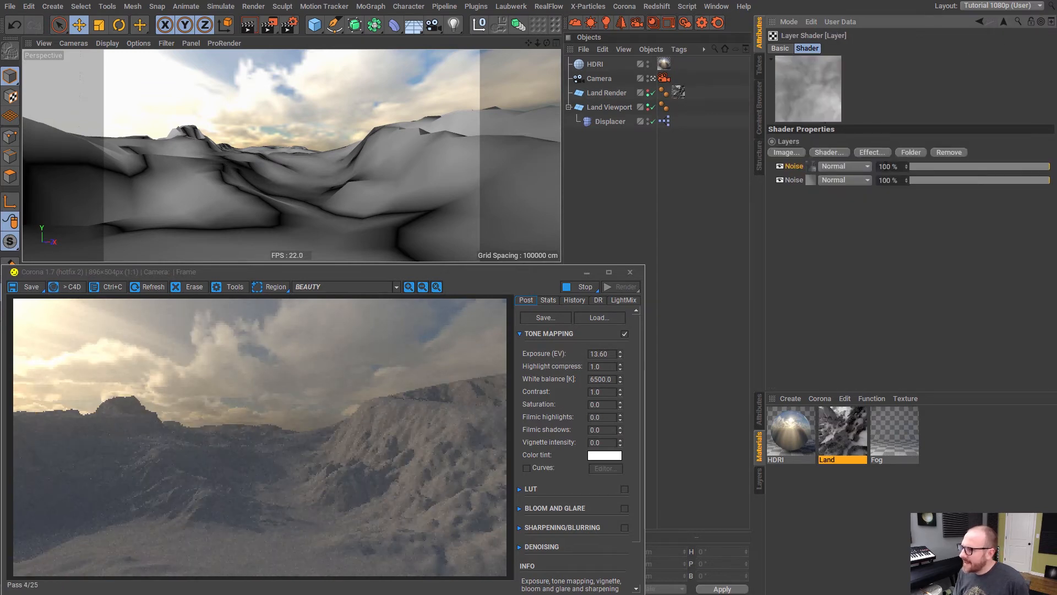
left_click(834, 166)
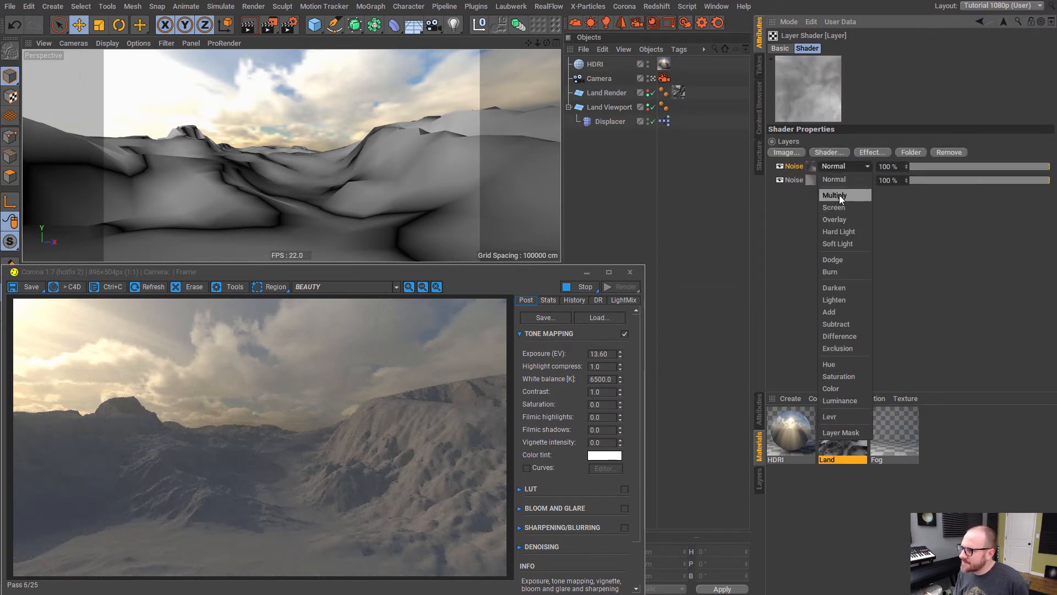
left_click(839, 194)
left_click_drag(930, 167, 914, 167)
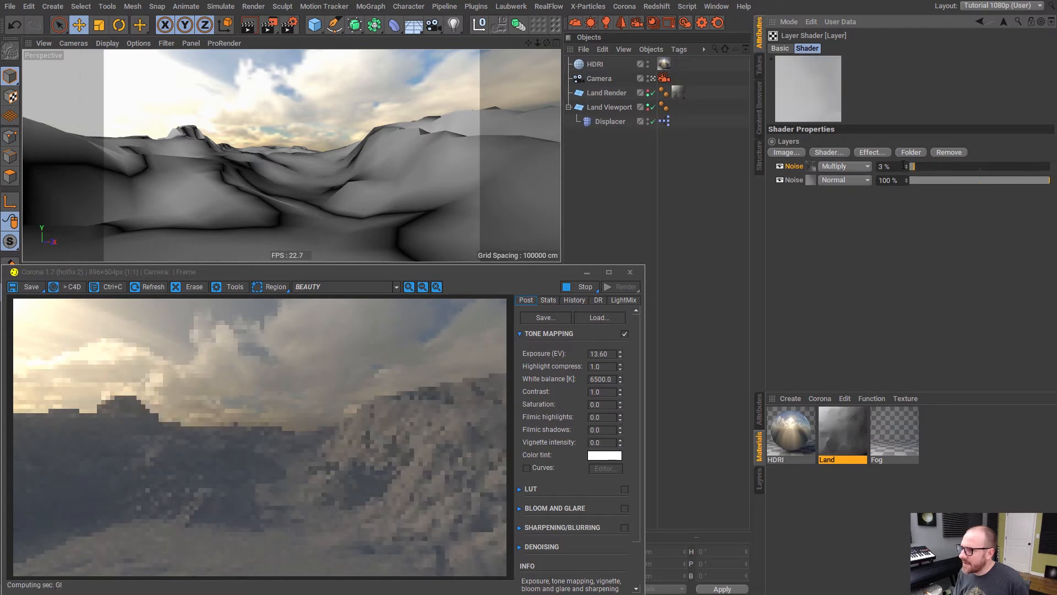
left_click(906, 163)
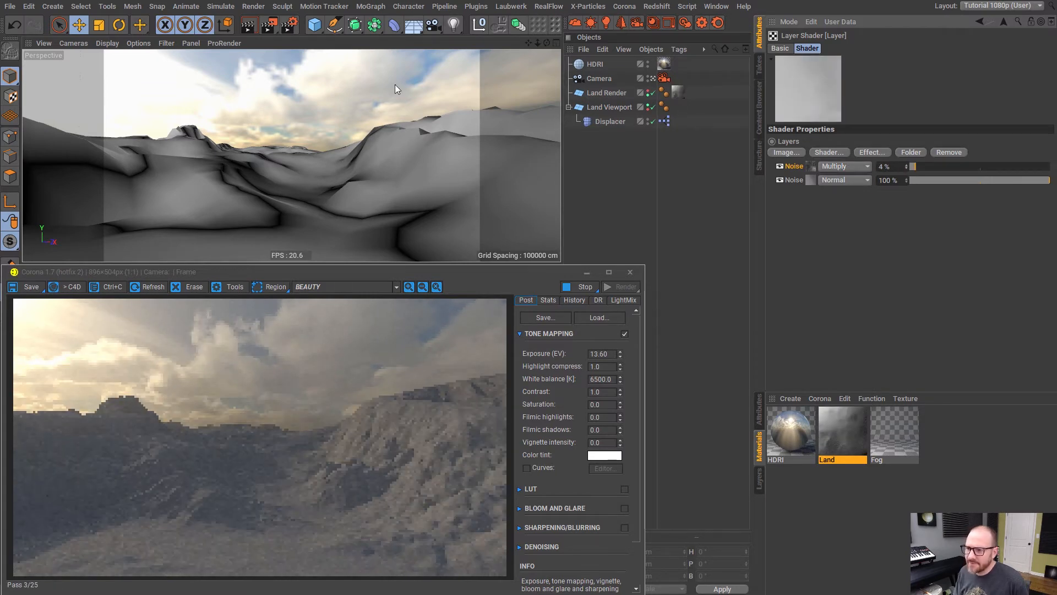
left_click(702, 22)
left_click(537, 375)
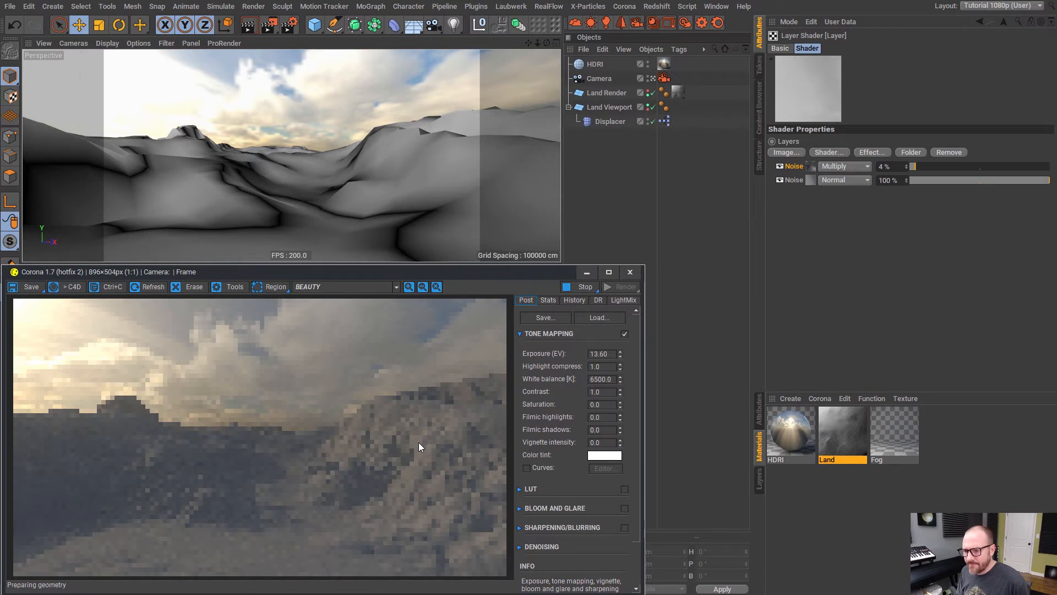
Relink the viewport Displacer's Reference Shader to the Land material's layered displacement shader
left_click(842, 473)
left_click(844, 424)
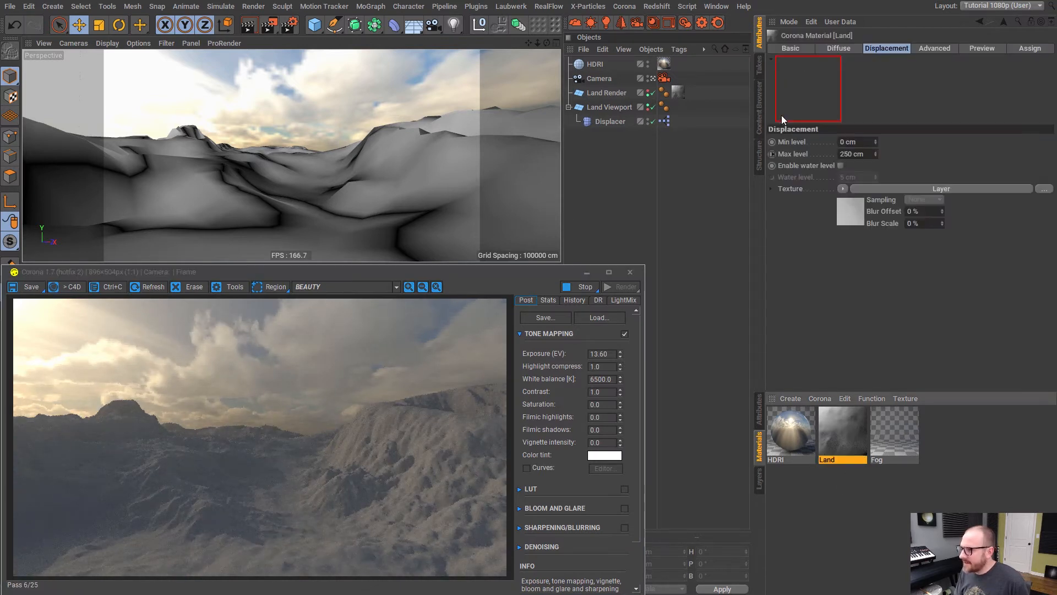
left_click(606, 120)
left_click(869, 49)
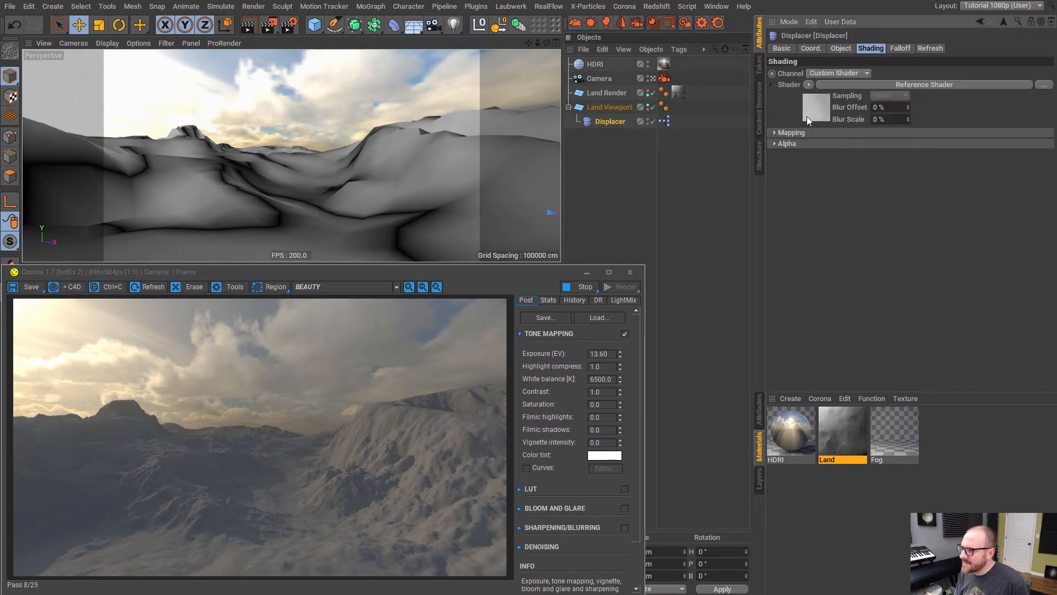
left_click(822, 102)
left_click(789, 141)
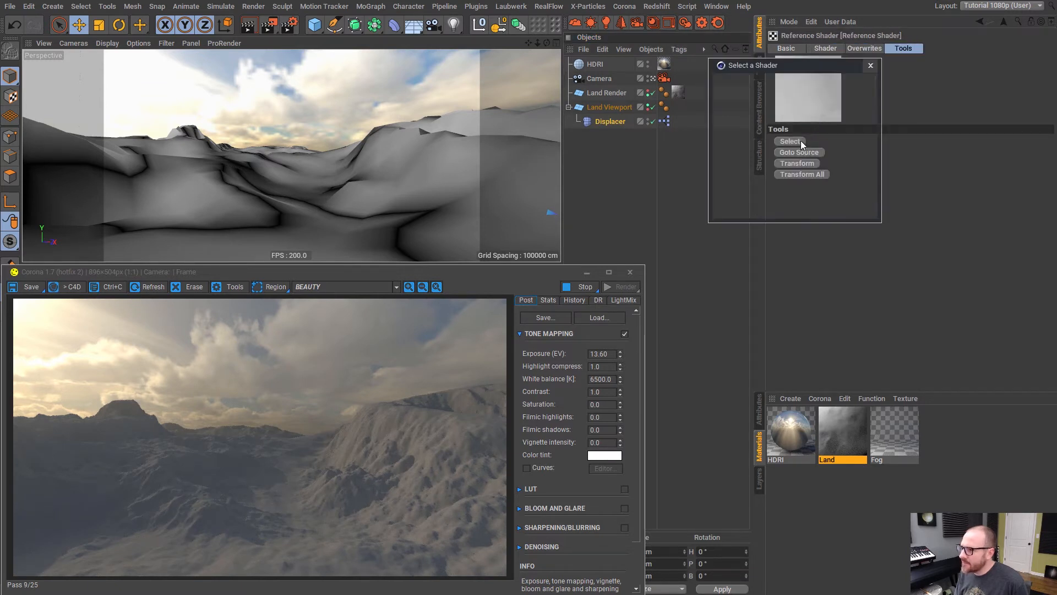
left_click(773, 208)
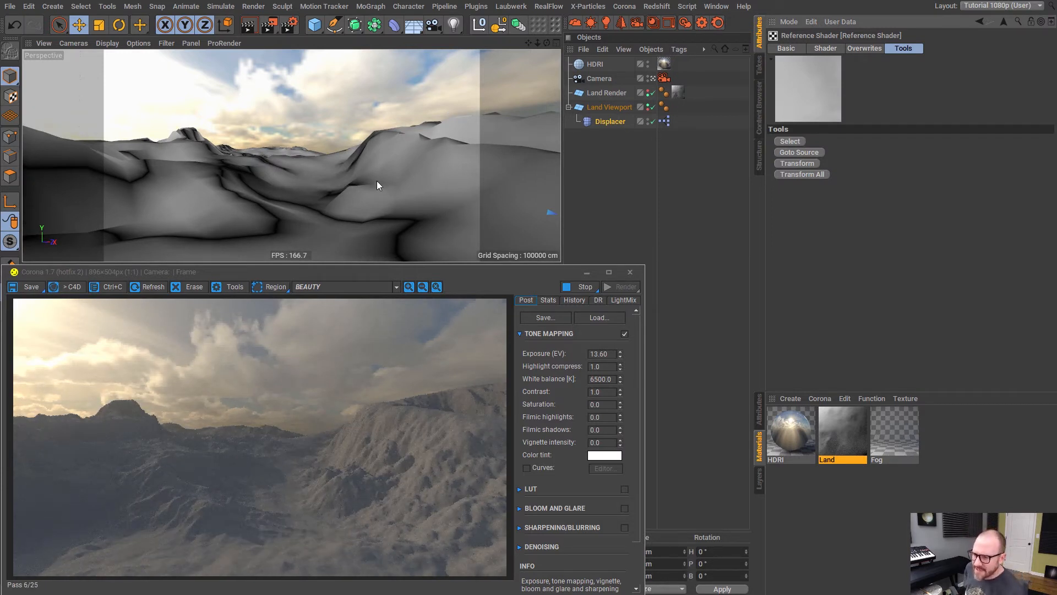
left_click(622, 168)
Set the Fog material's absorption distance to 400 cm
left_click(902, 439)
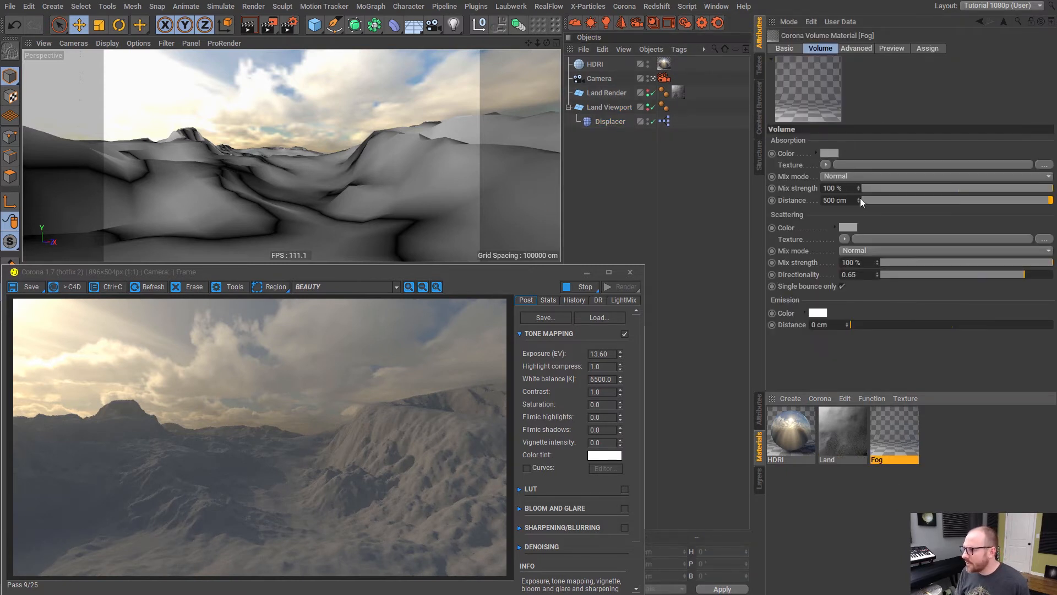
mouse_move(1038, 200)
left_mouse_down()
mouse_move(1017, 201)
mouse_move(1056, 199)
left_mouse_up()
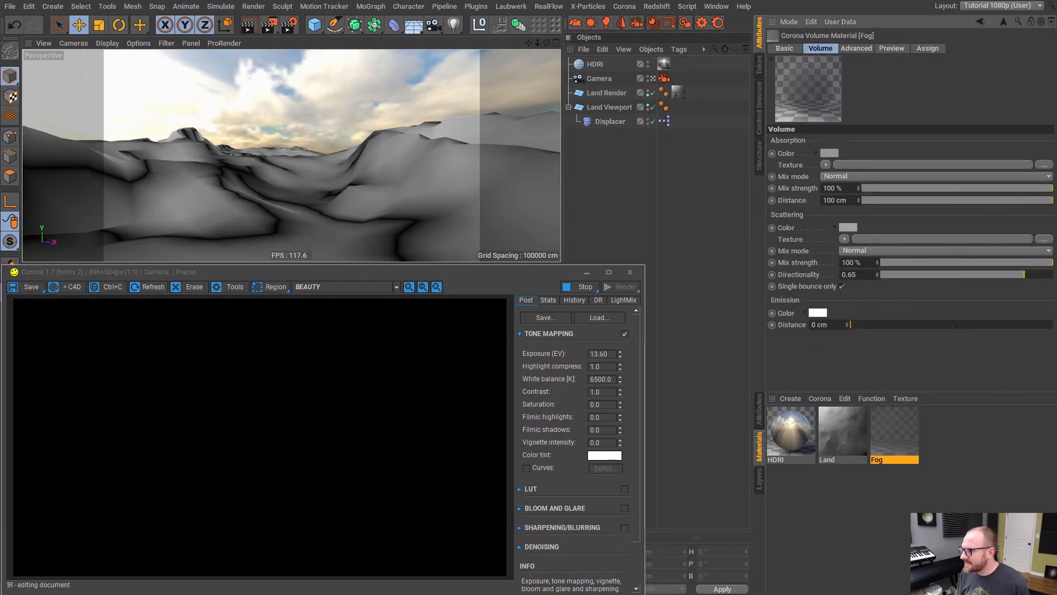
left_click(852, 200)
type("400")
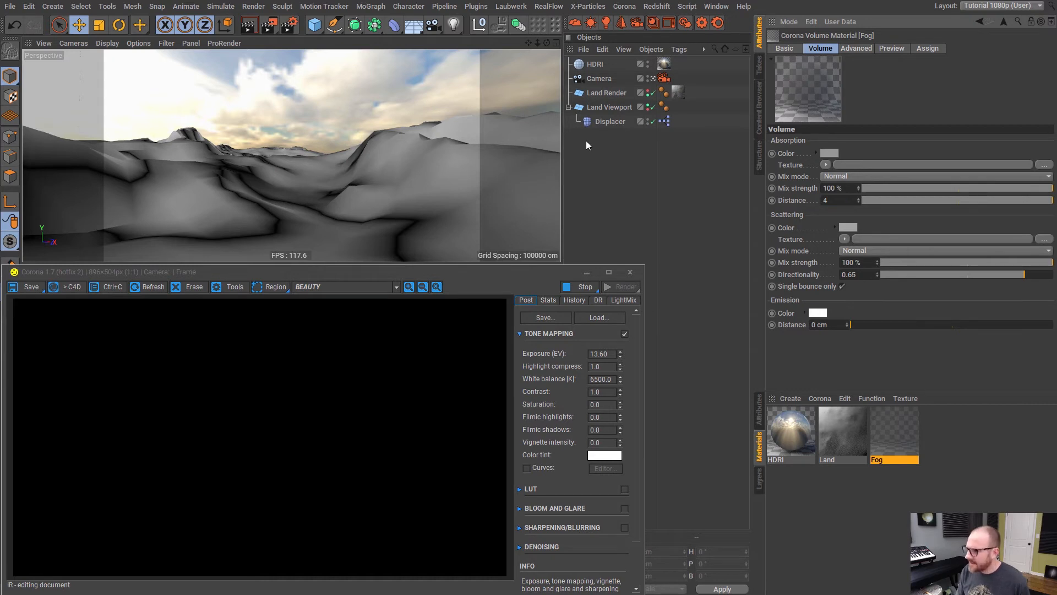
key("Return")
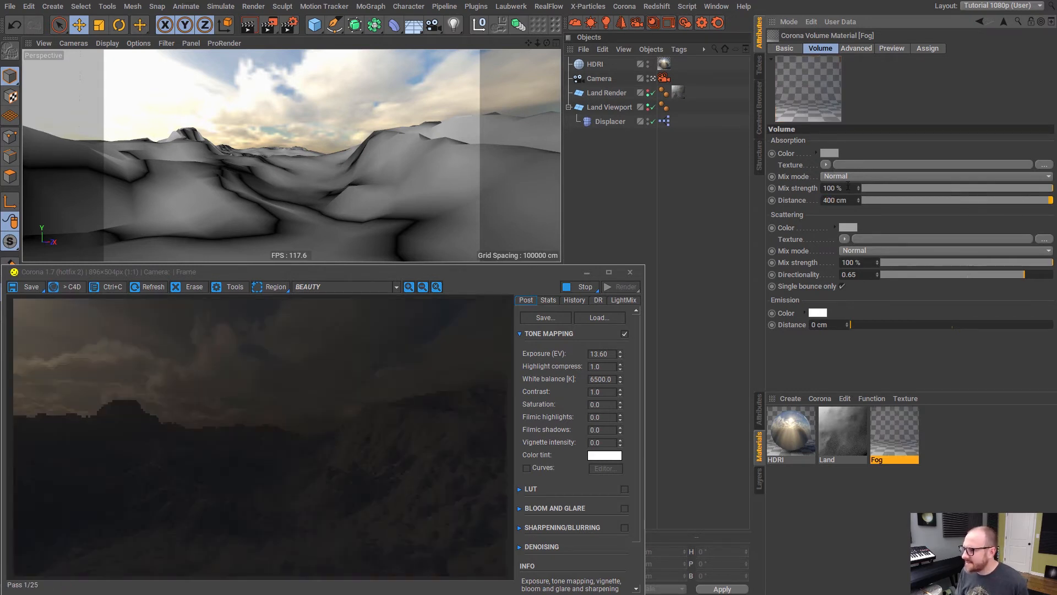
Raise the Corona camera's exposure to 17.2 EV
left_click(664, 79)
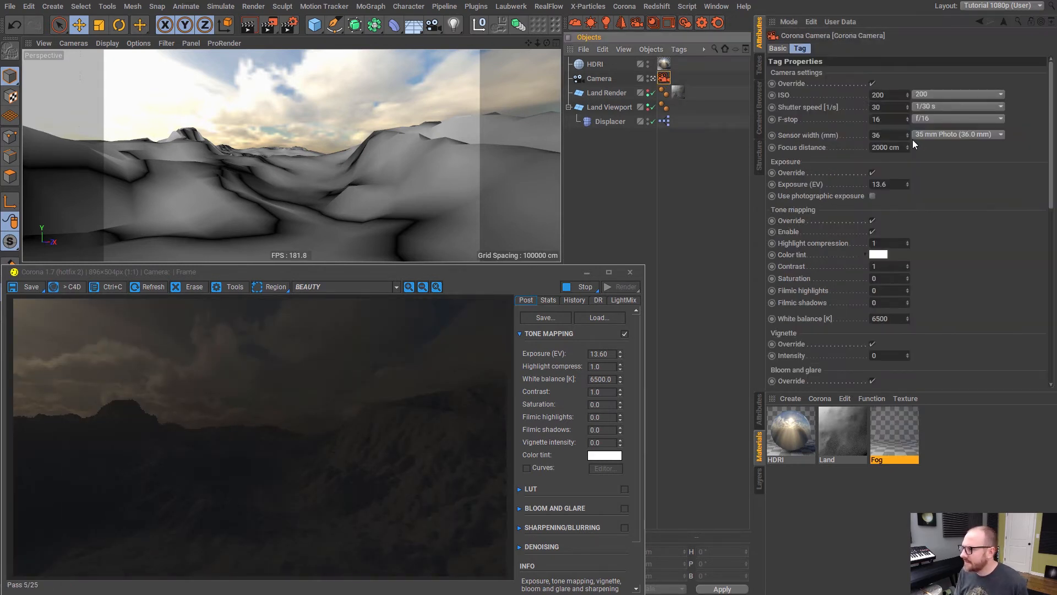
left_click_drag(906, 184, 896, 164)
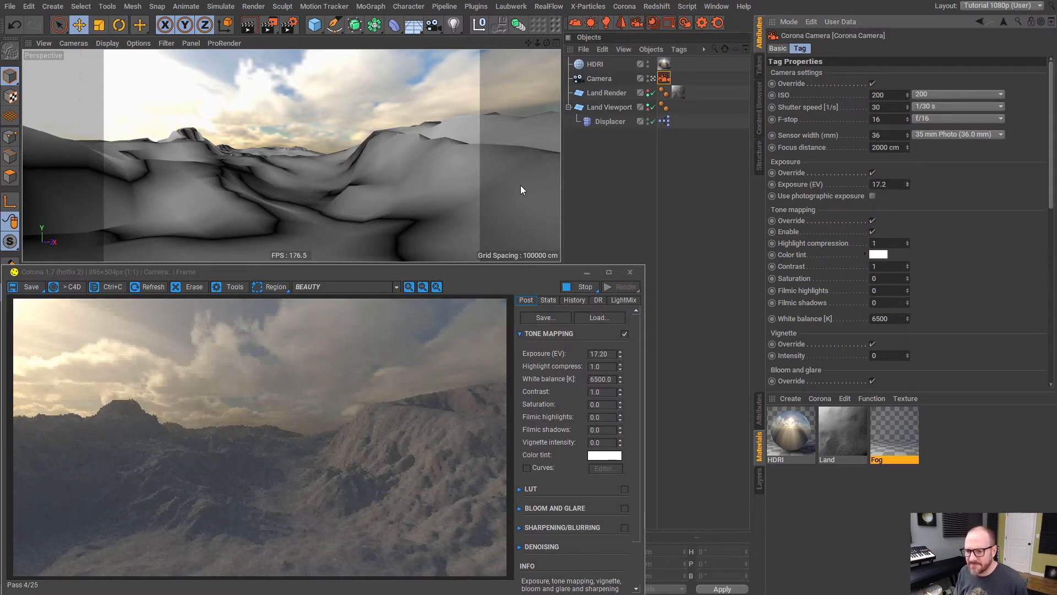
Tint the Fog material's scattering color a pale cyan with hue 185°, saturation 8% and value 78%
left_click(897, 421)
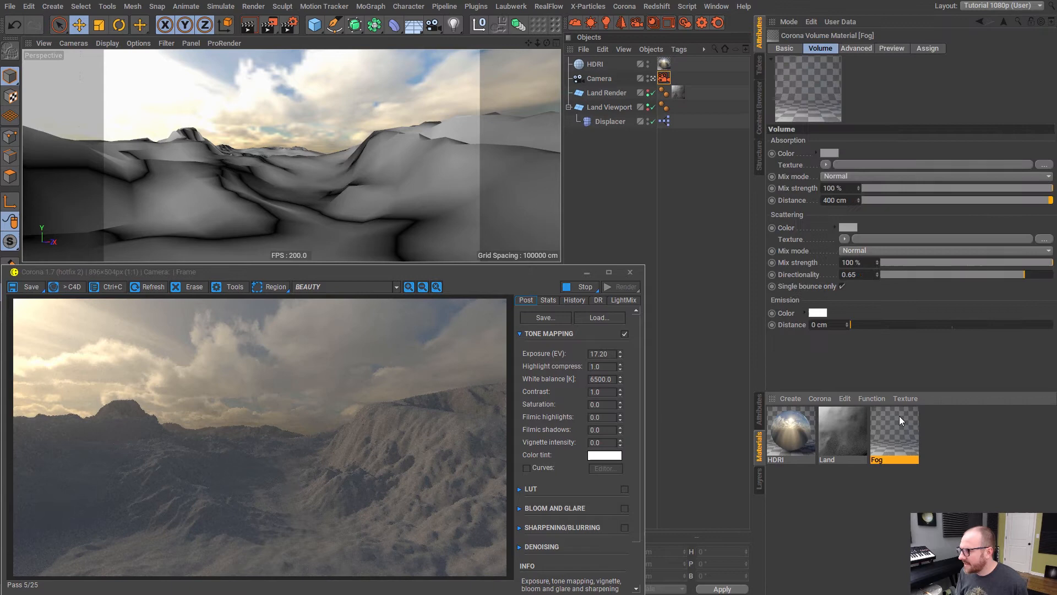
left_click(846, 227)
mouse_move(840, 228)
left_mouse_down()
mouse_move(872, 226)
mouse_move(902, 249)
left_mouse_up()
left_click(826, 268)
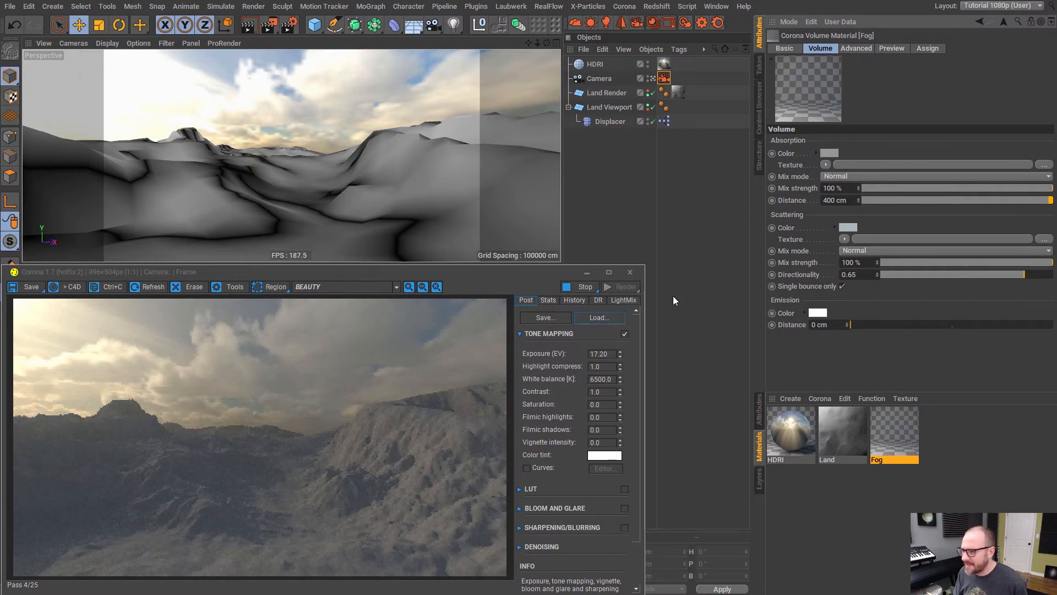
left_click(855, 228)
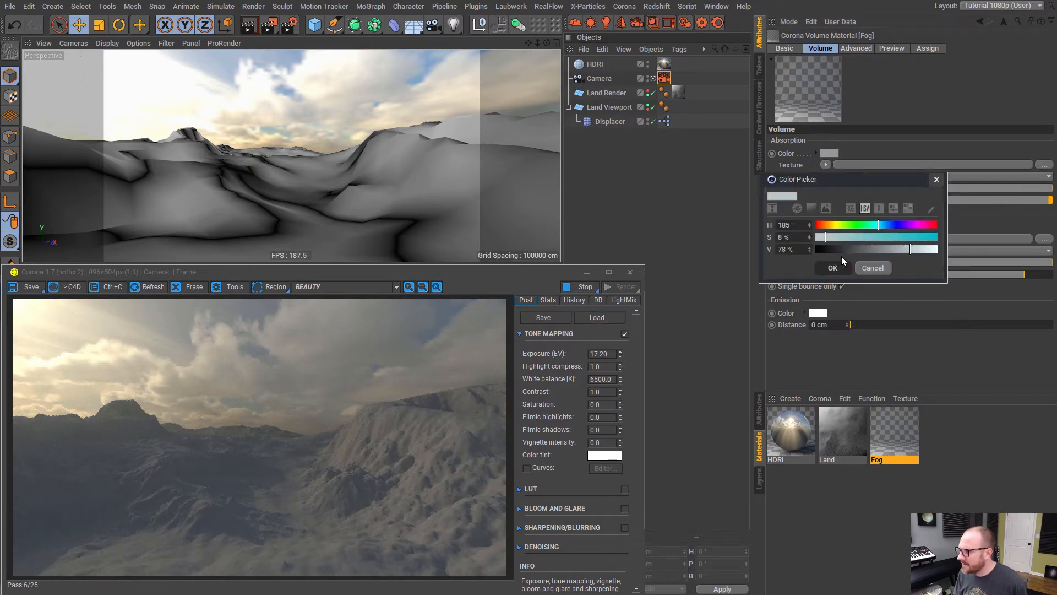
left_click(832, 268)
Set the Fog material's absorption color to a 67% value gray and lower the camera exposure to 13 EV
left_click(832, 155)
left_click(876, 177)
left_click(823, 195)
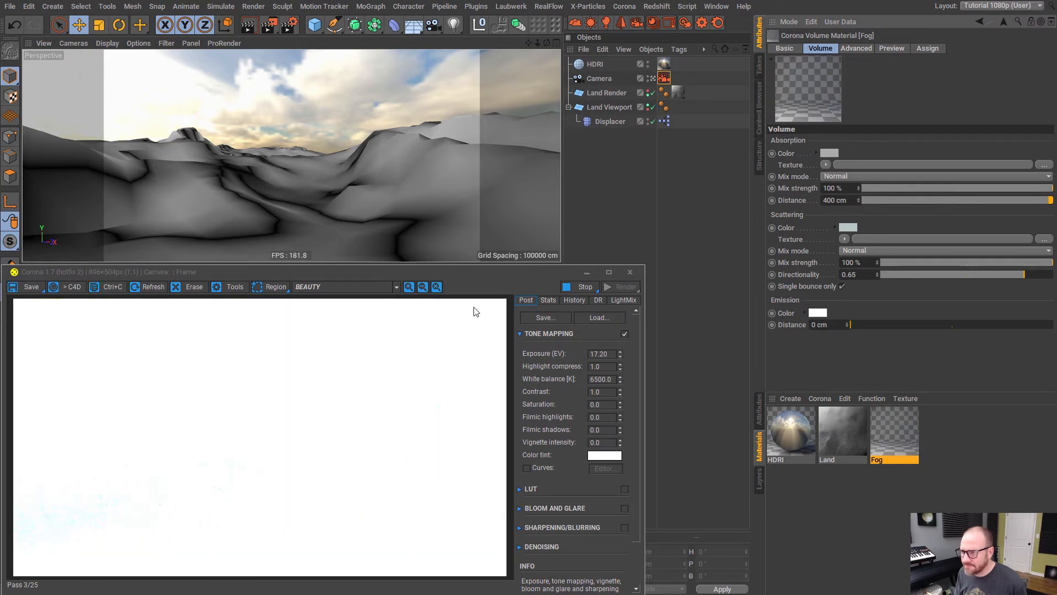
left_click(664, 78)
left_click_drag(907, 185, 910, 211)
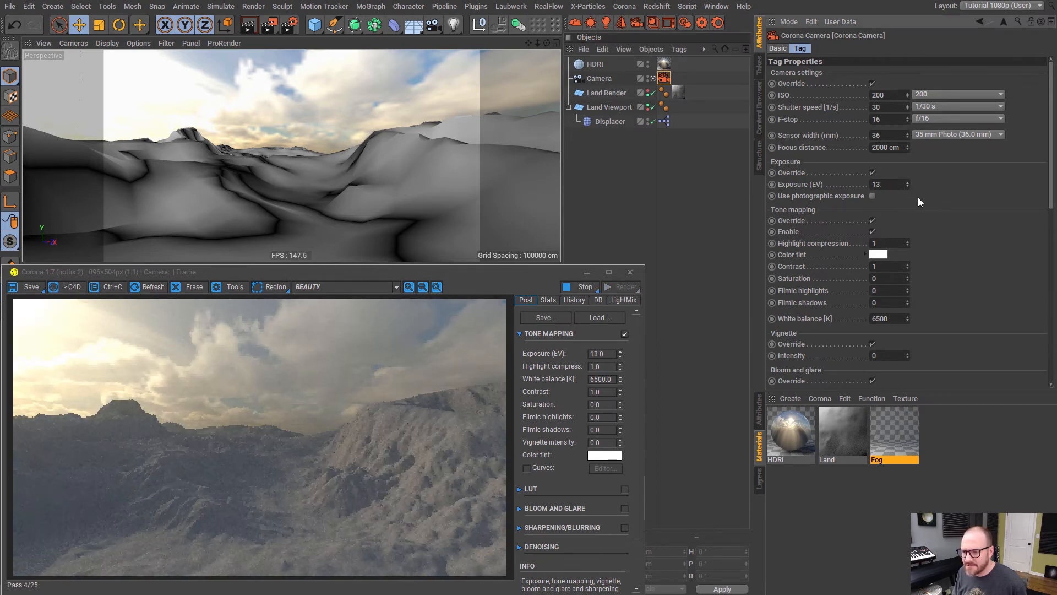
Darken the Fog material's gray absorption color and compensate by raising the camera exposure to 25 EV
left_click(894, 435)
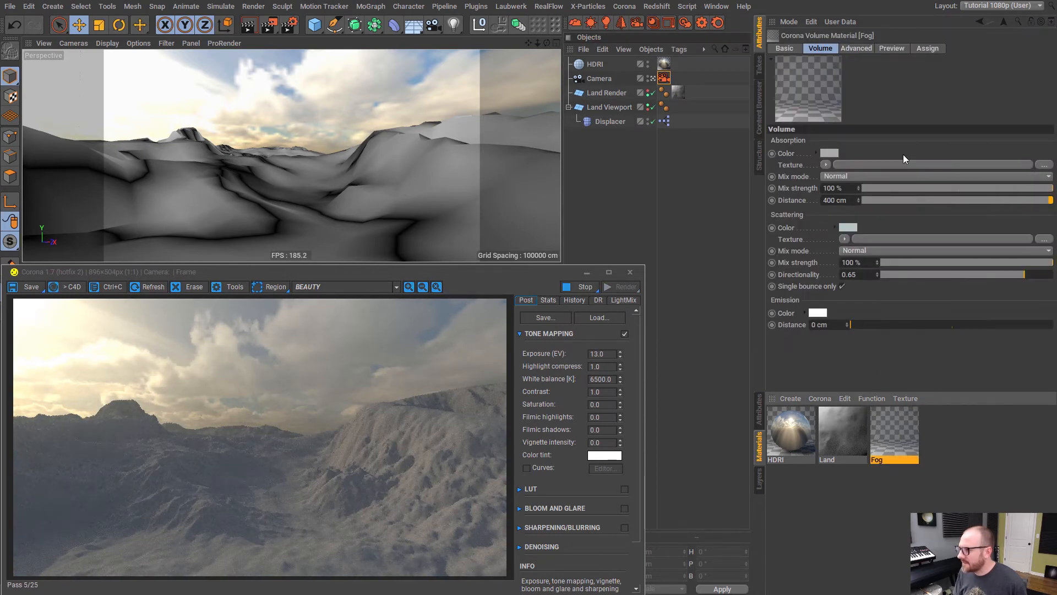
left_click(829, 153)
key("Tab")
key("Tab")
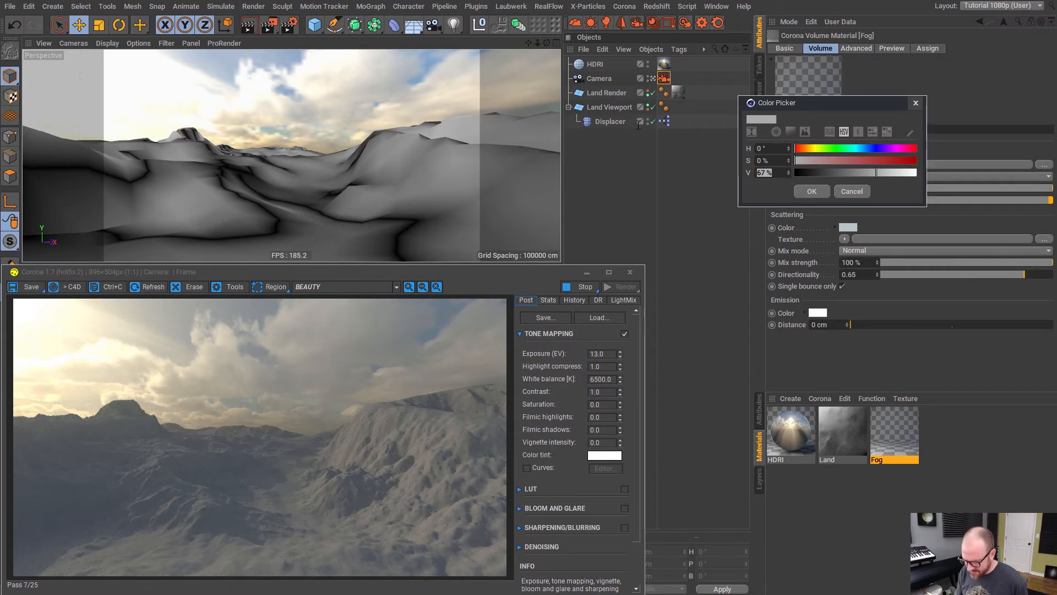
key("Return")
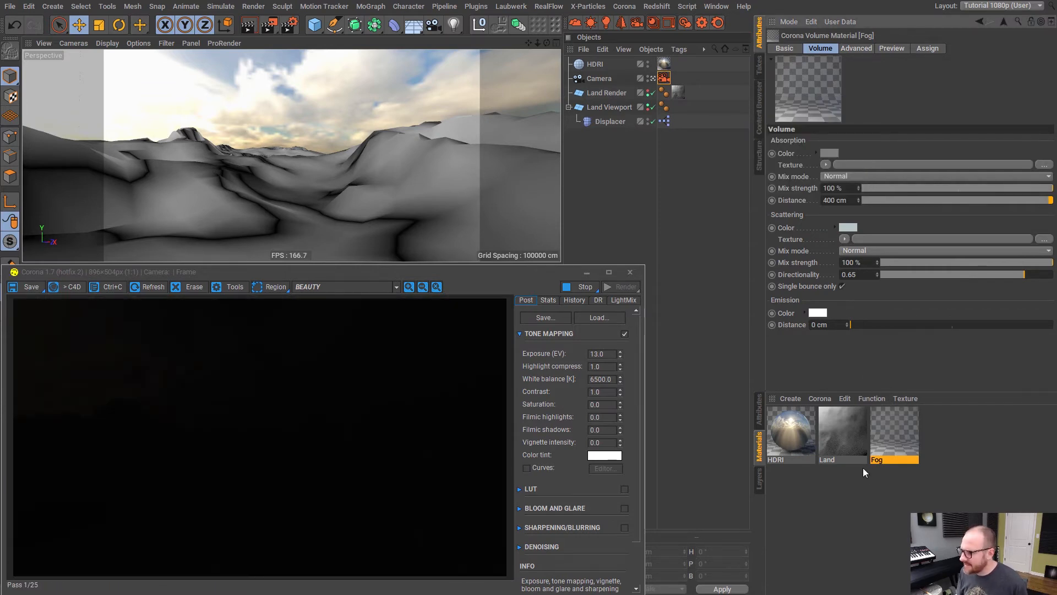
left_click(664, 79)
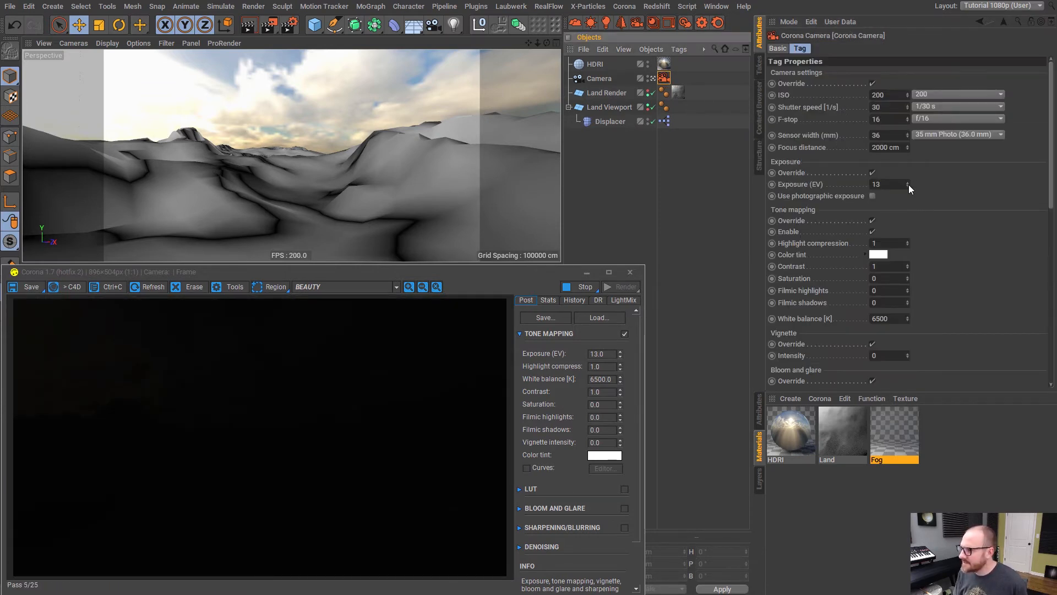
mouse_move(908, 183)
left_mouse_down()
mouse_move(915, 146)
mouse_move(944, 170)
mouse_move(907, 180)
mouse_move(915, 174)
mouse_move(909, 193)
left_mouse_up()
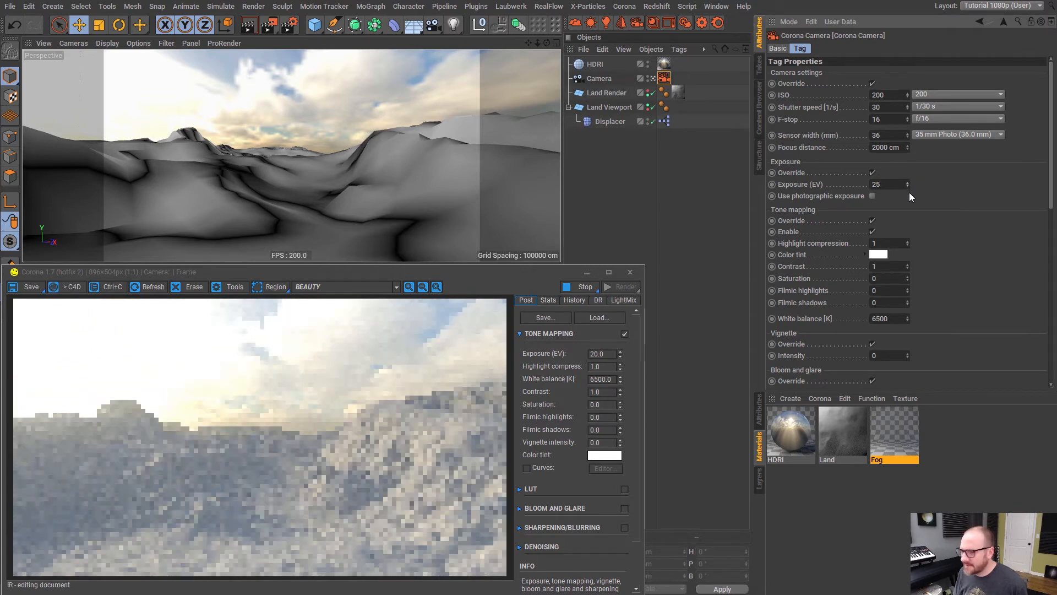
Make the Fog material's scattering color a brighter pale cyan
left_click(888, 444)
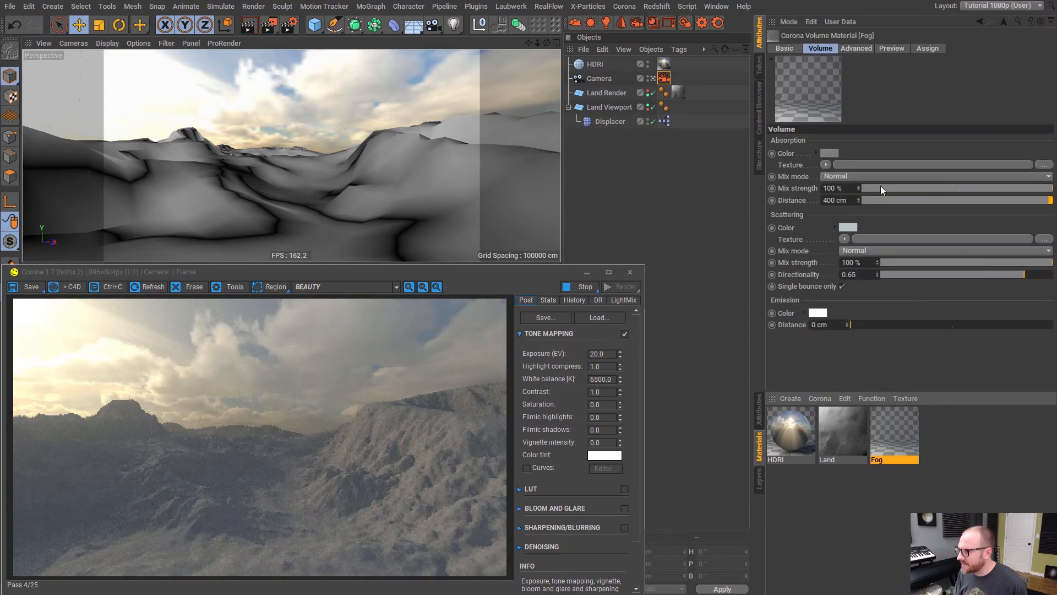
left_click(848, 228)
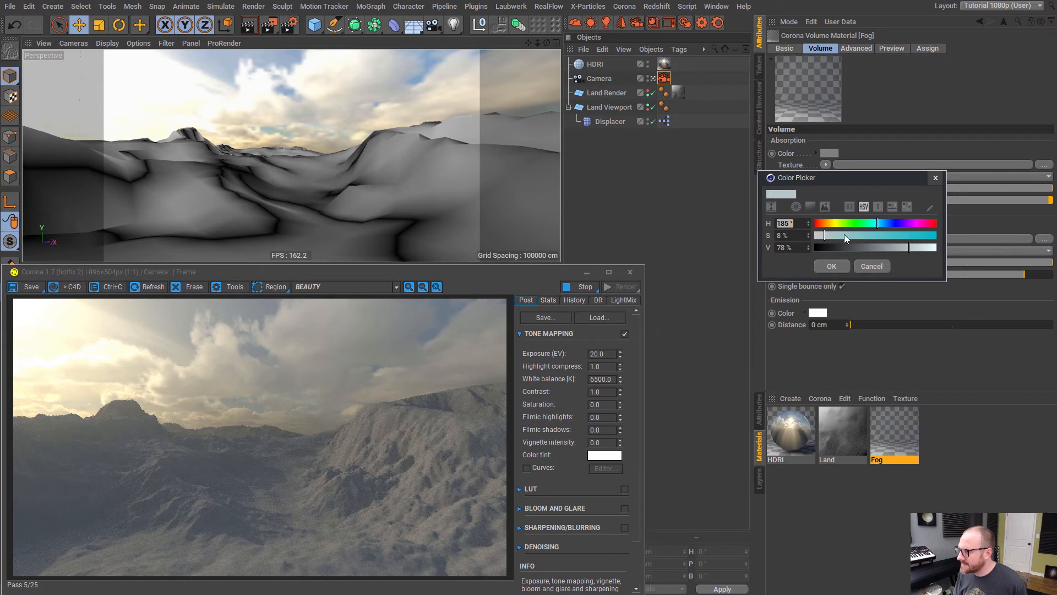
left_click(920, 249)
left_click(833, 266)
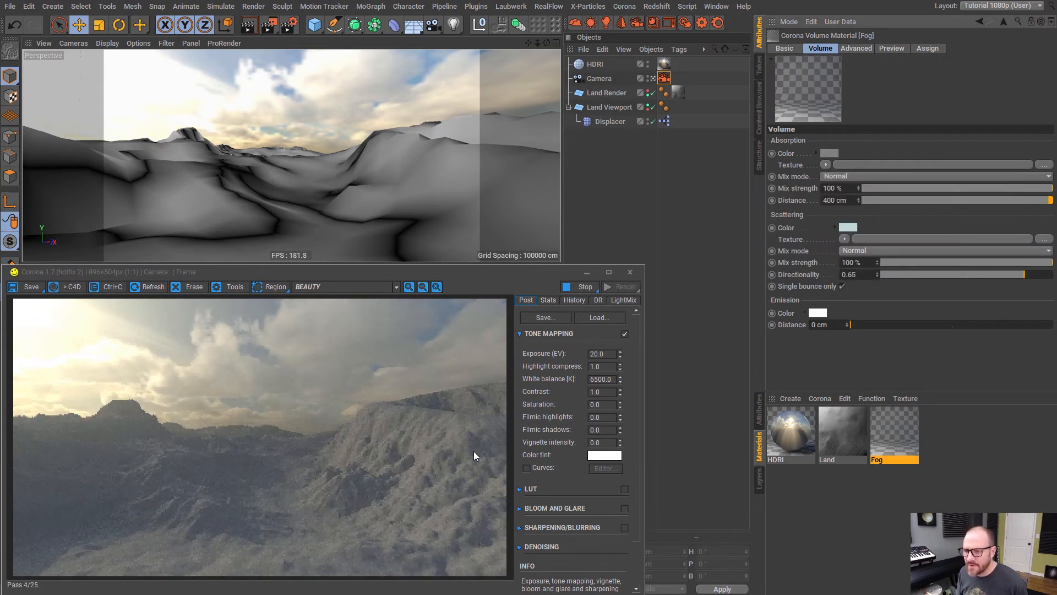
Reframe the camera on a large foreground peak with mountain ranges behind it and restart the interactive render
mouse_move(215, 156)
left_mouse_down("alt")
mouse_move(243, 157)
mouse_move(212, 141)
mouse_move(223, 170)
left_mouse_up("alt")
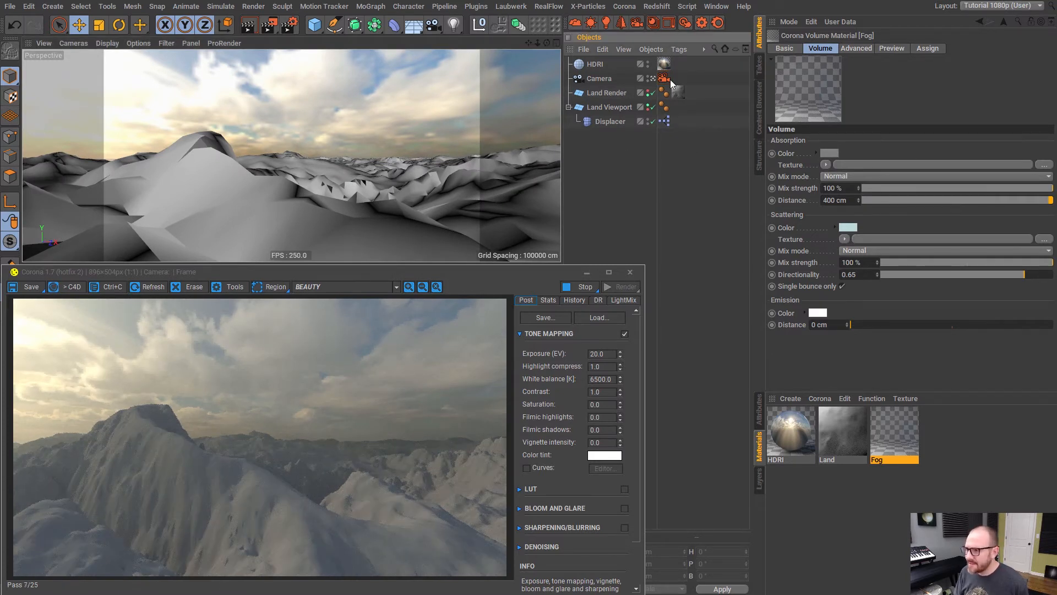
left_click(685, 23)
left_click(531, 374)
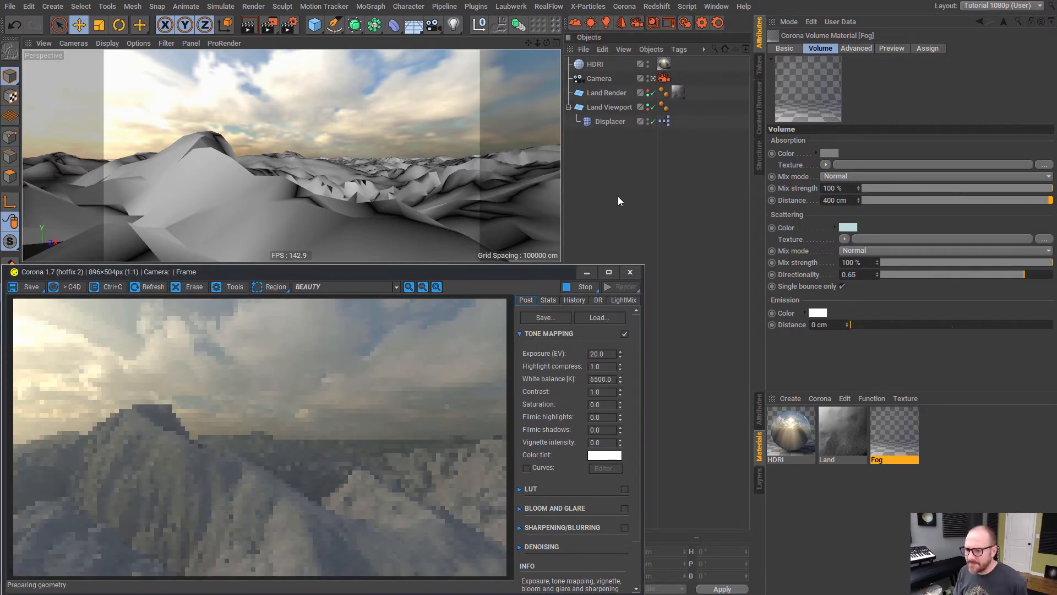
left_click(622, 202)
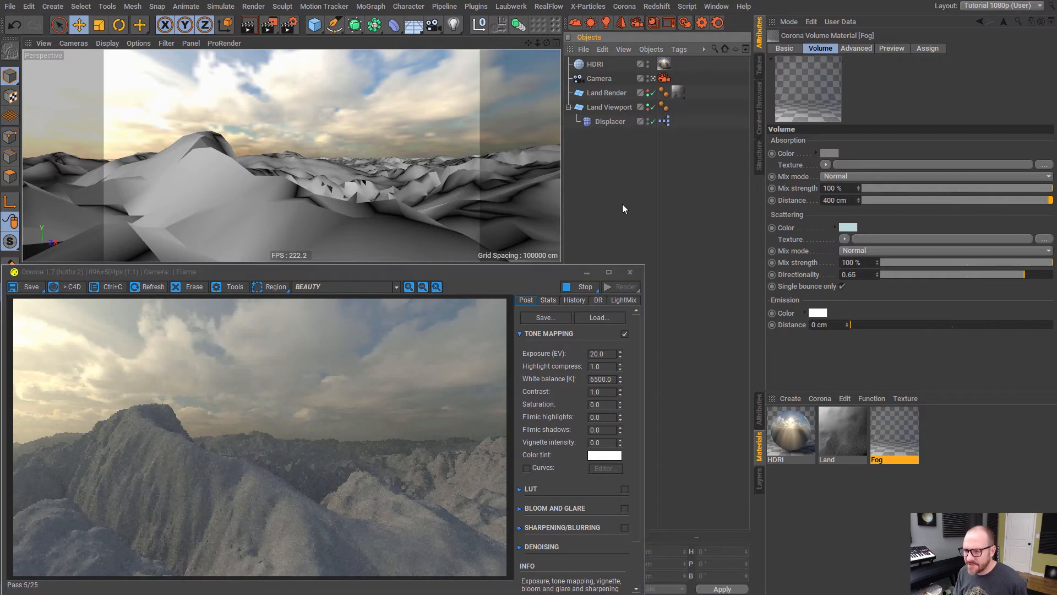
Set Corona's displacement screen size to 1 px in the render settings and restart the interactive render
key("ctrl+b")
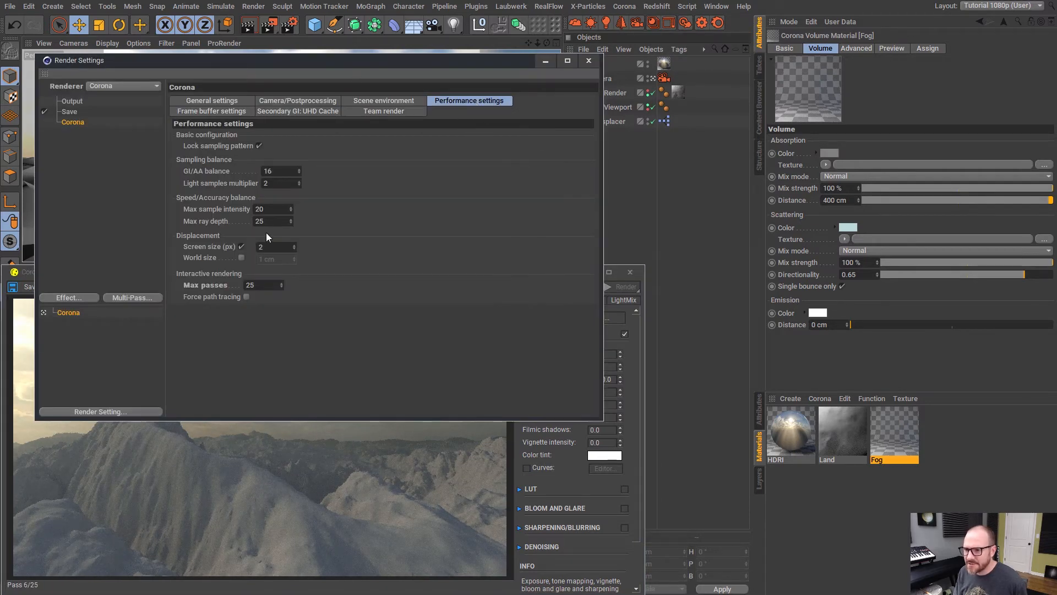
left_click_drag(279, 243, 167, 240)
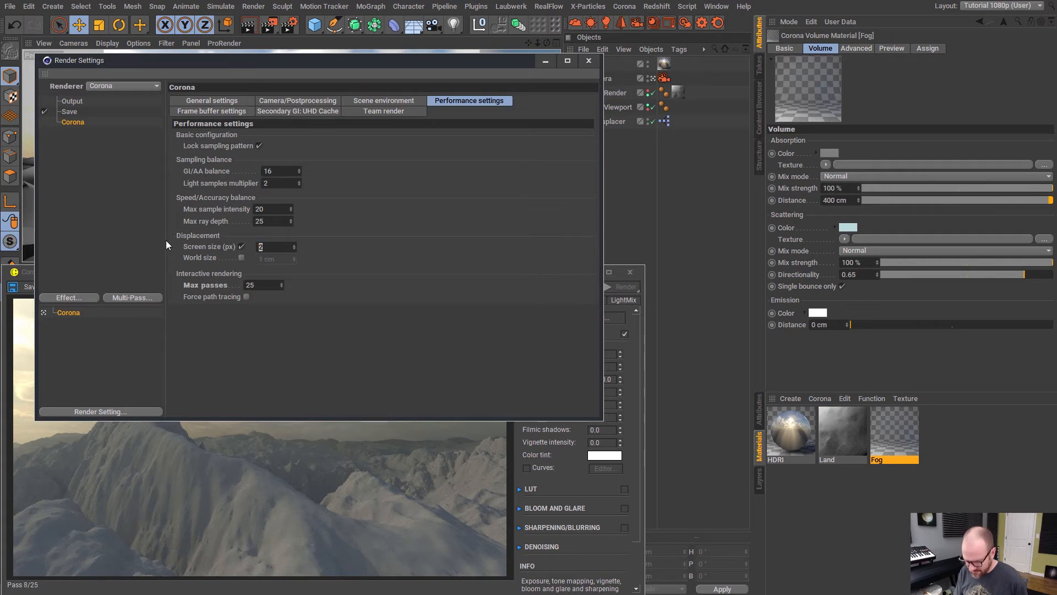
type("1")
key("Return")
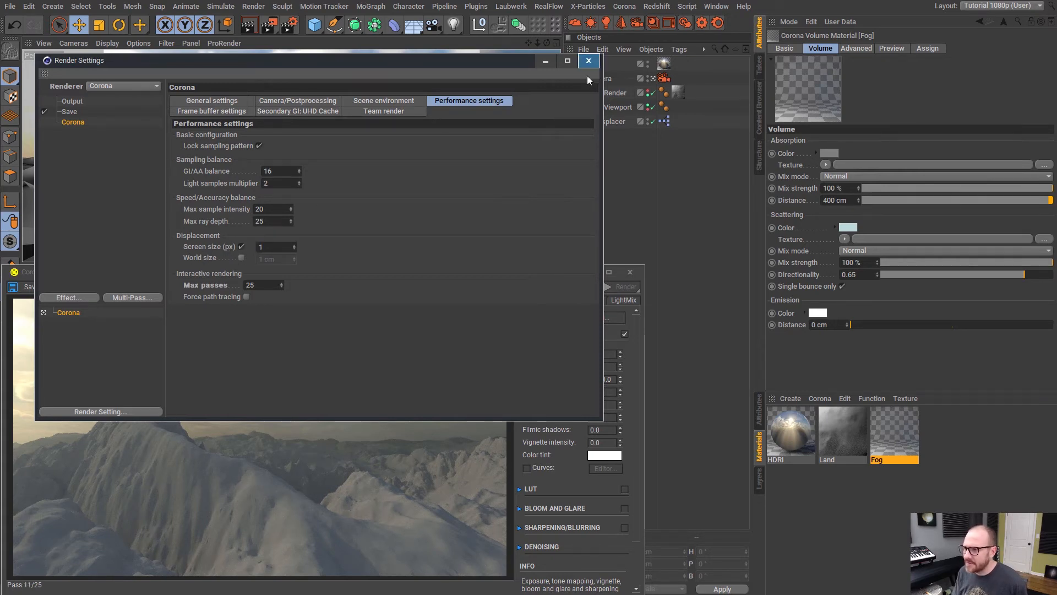
left_click(589, 61)
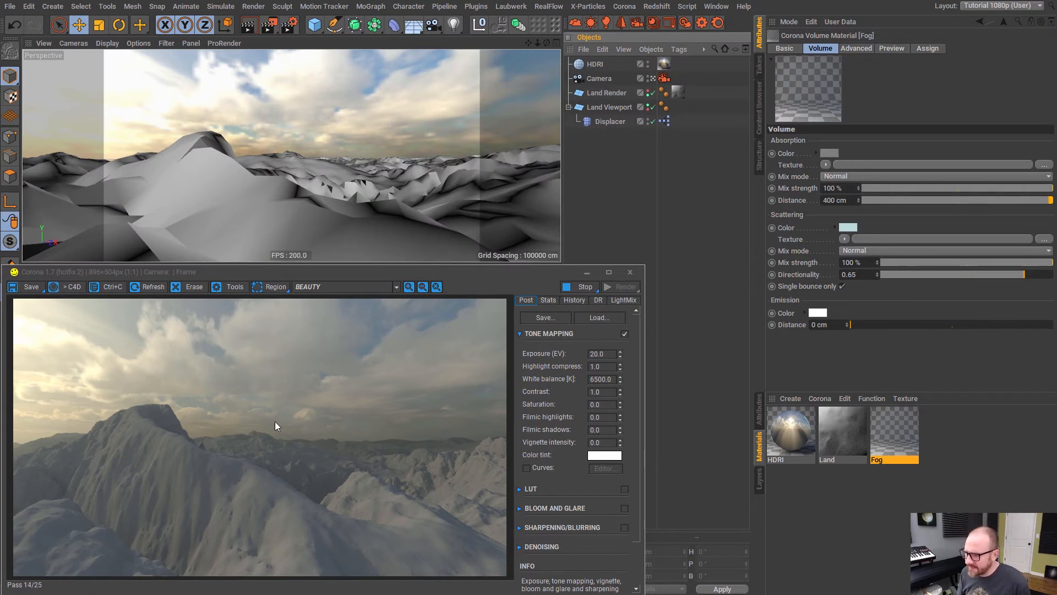
left_click(581, 287)
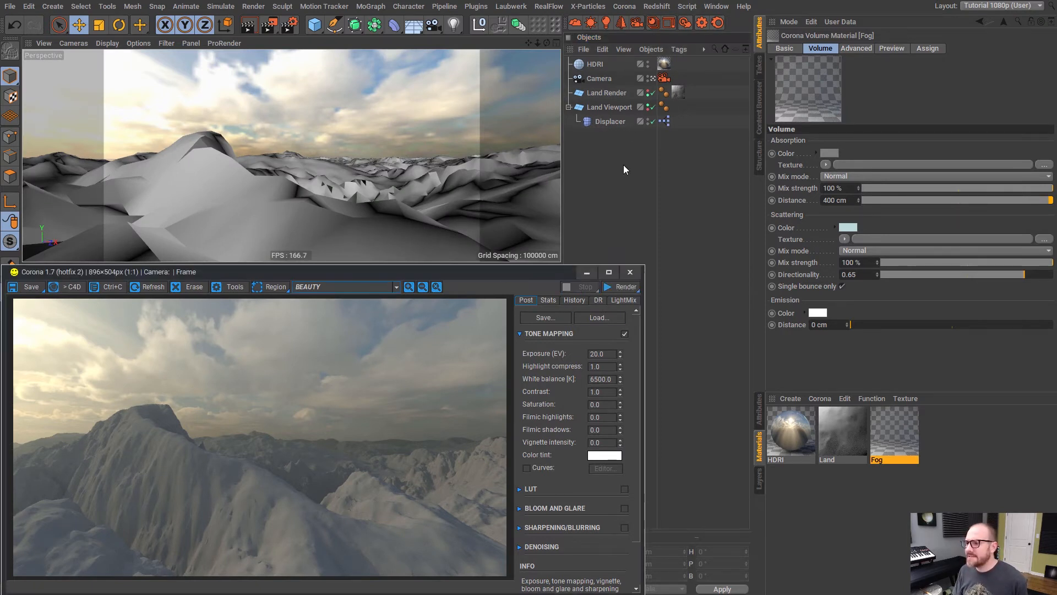
left_click(687, 24)
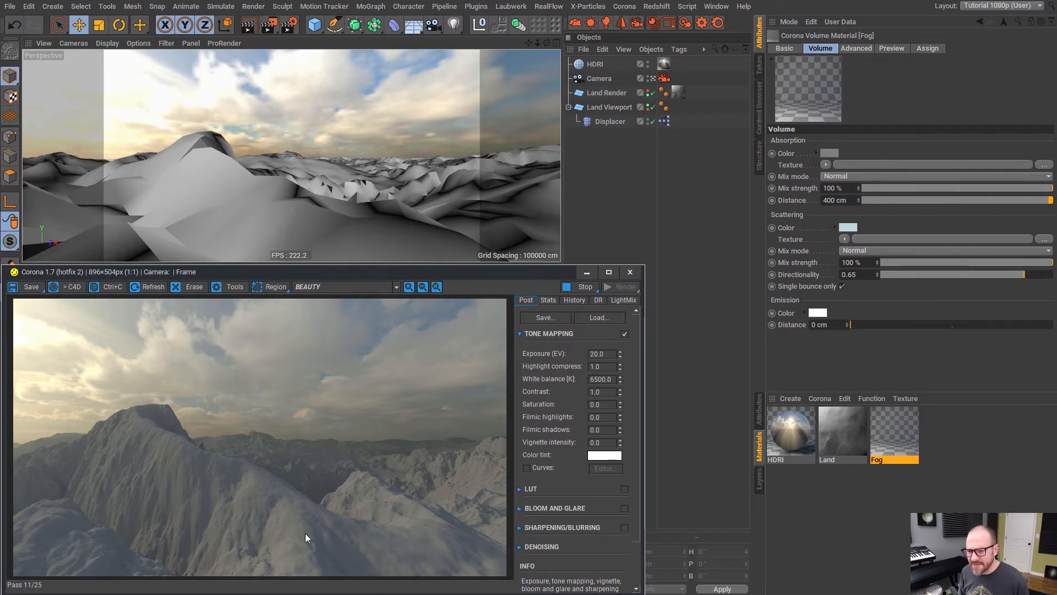
Select the Land material, stop the interactive render and close the Corona frame buffer
left_click(851, 447)
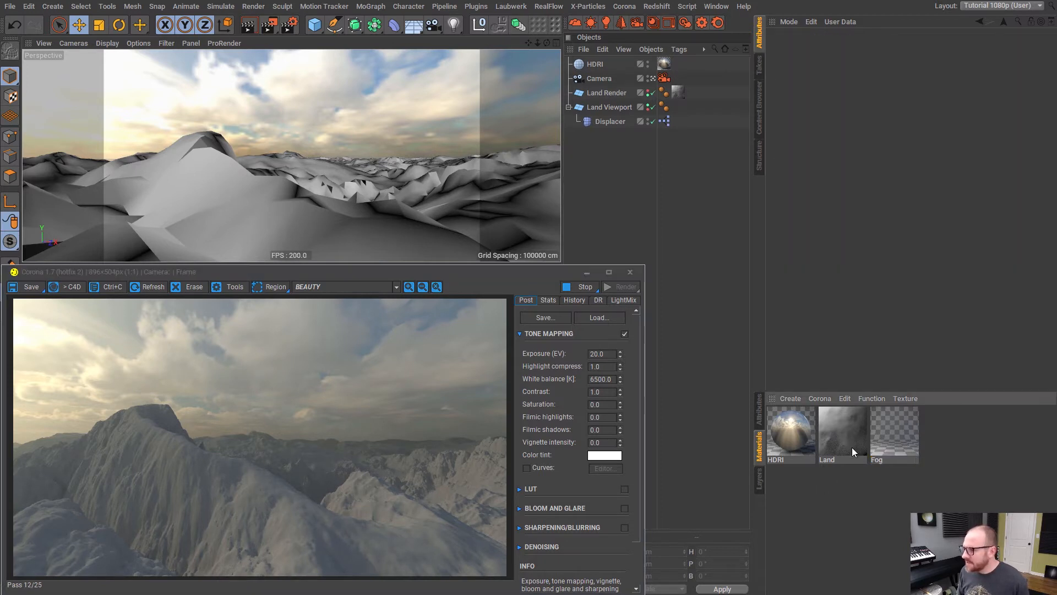
left_click(578, 292)
left_click(630, 272)
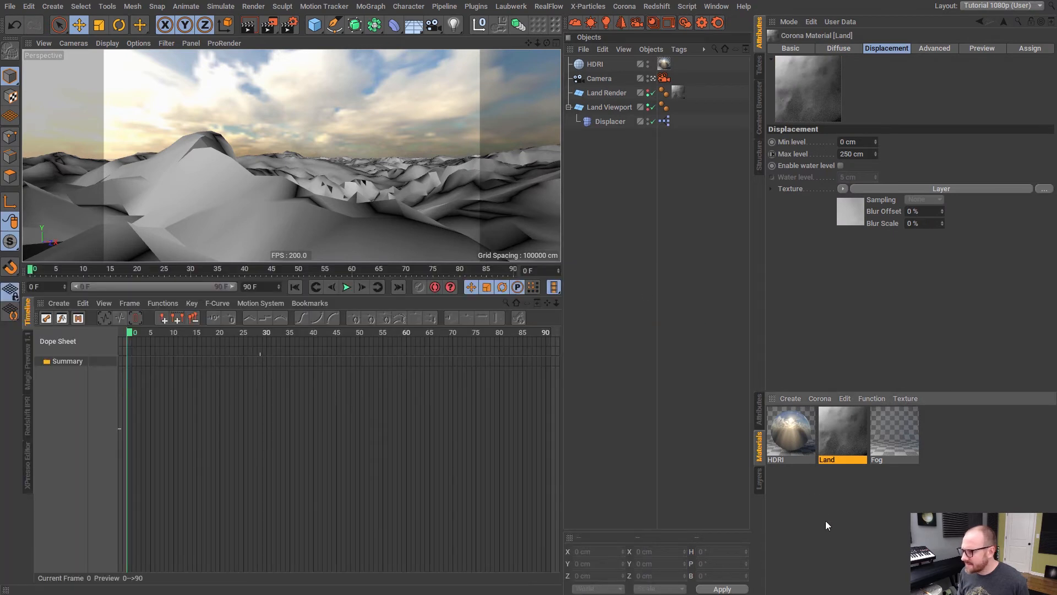
Load the Terrain Mask effect shader as the Land material's diffuse texture and start the interactive render
left_click(825, 521)
left_click(840, 436)
left_click(794, 49)
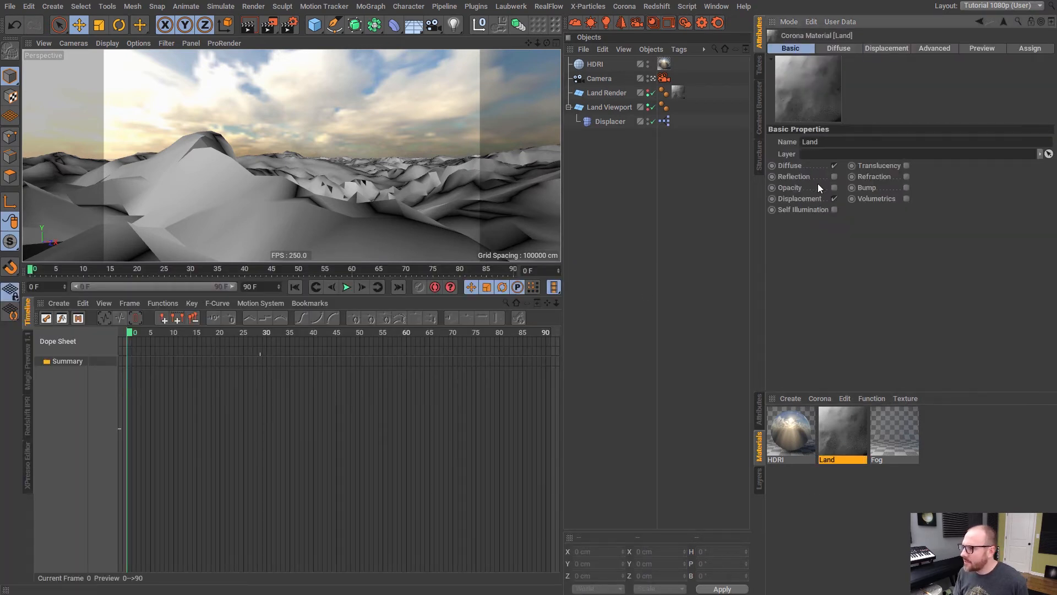
left_click(838, 49)
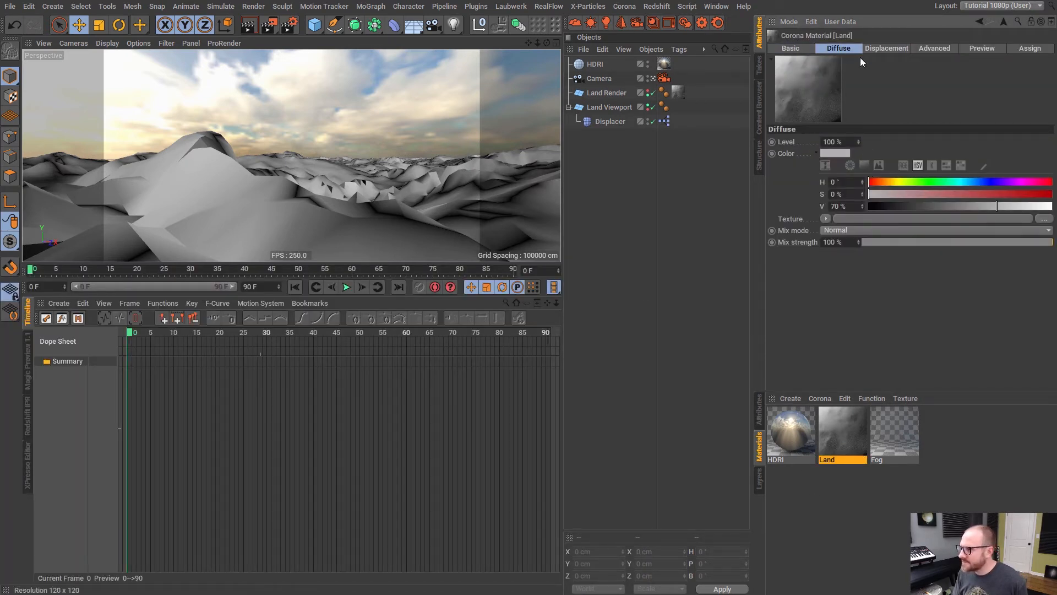
left_click(828, 218)
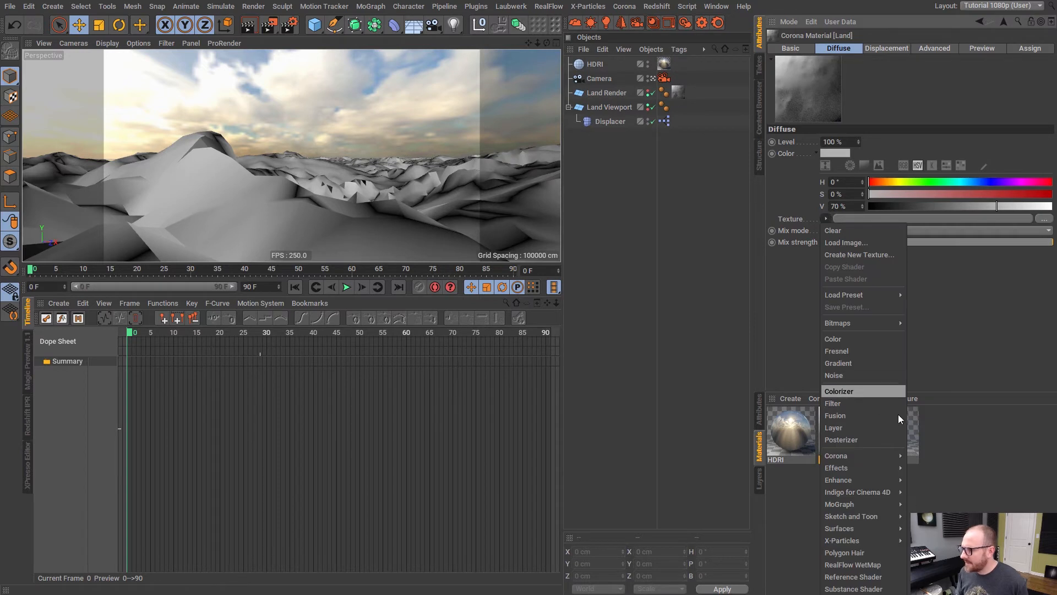
mouse_move(849, 481)
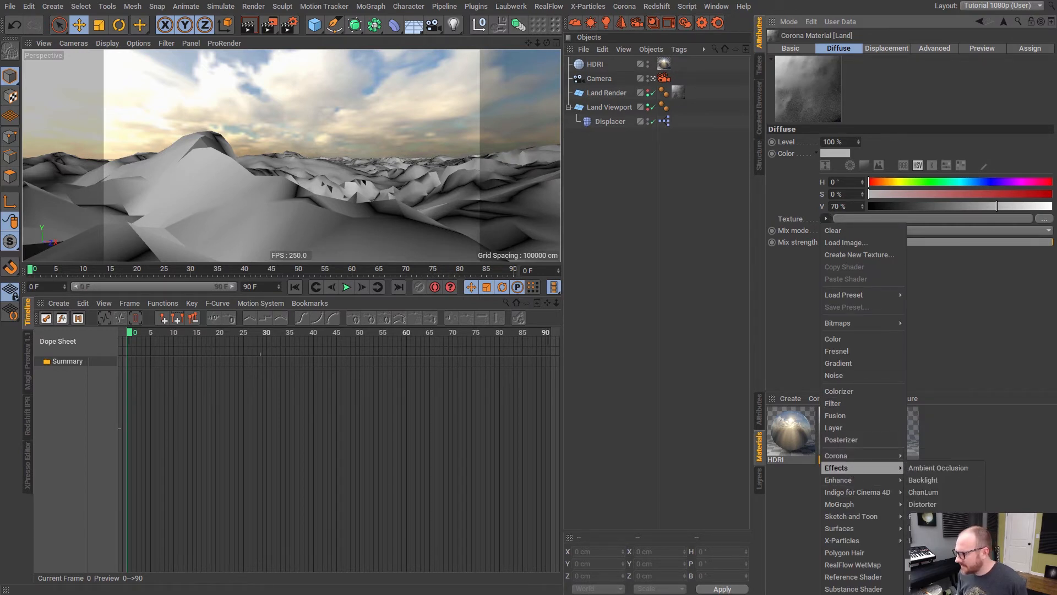
left_click(989, 449)
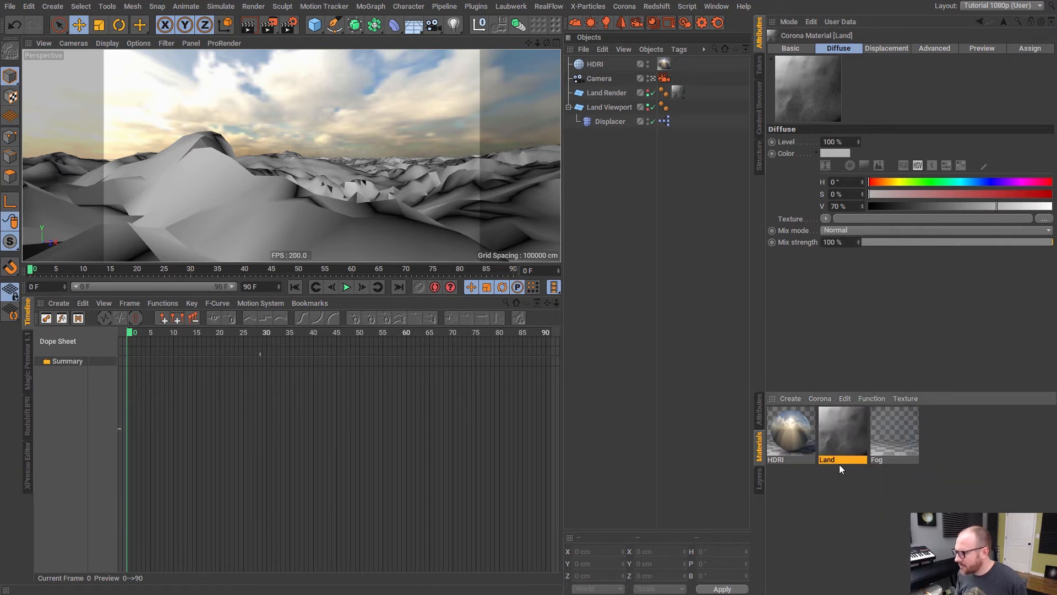
left_click(825, 218)
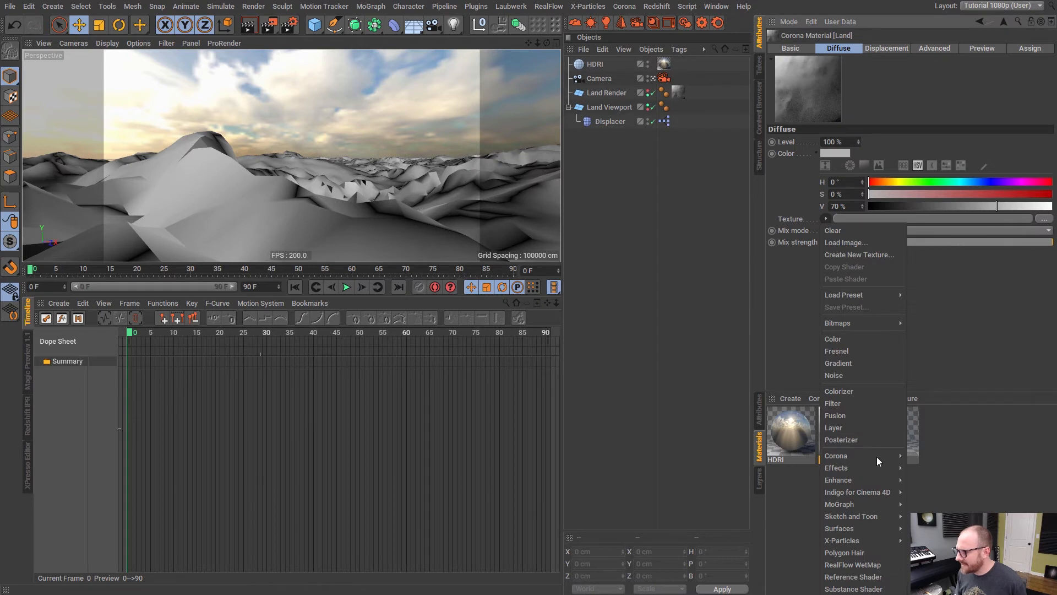
mouse_move(859, 468)
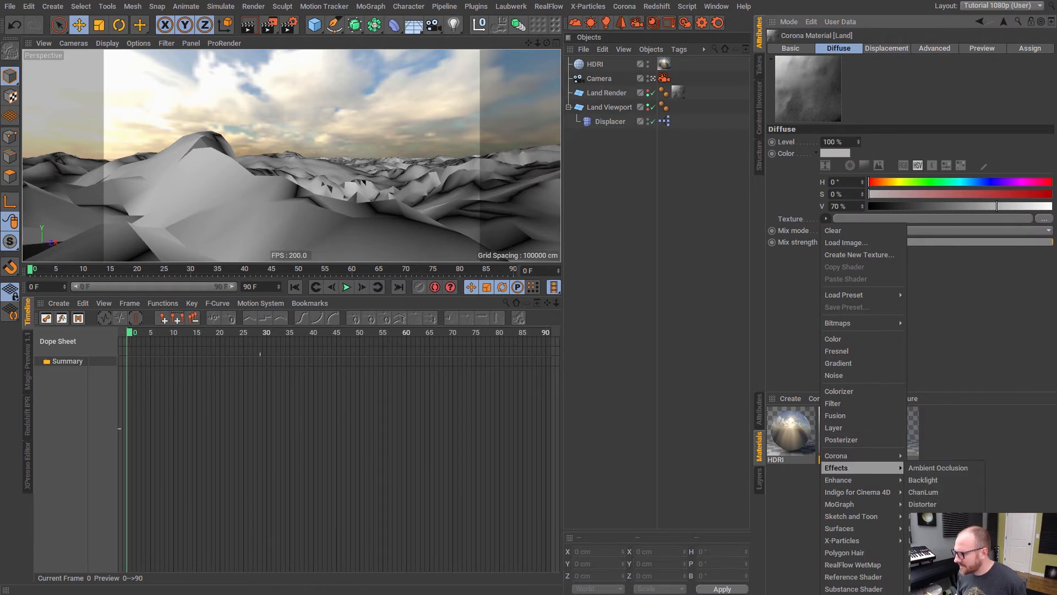
left_click(930, 592)
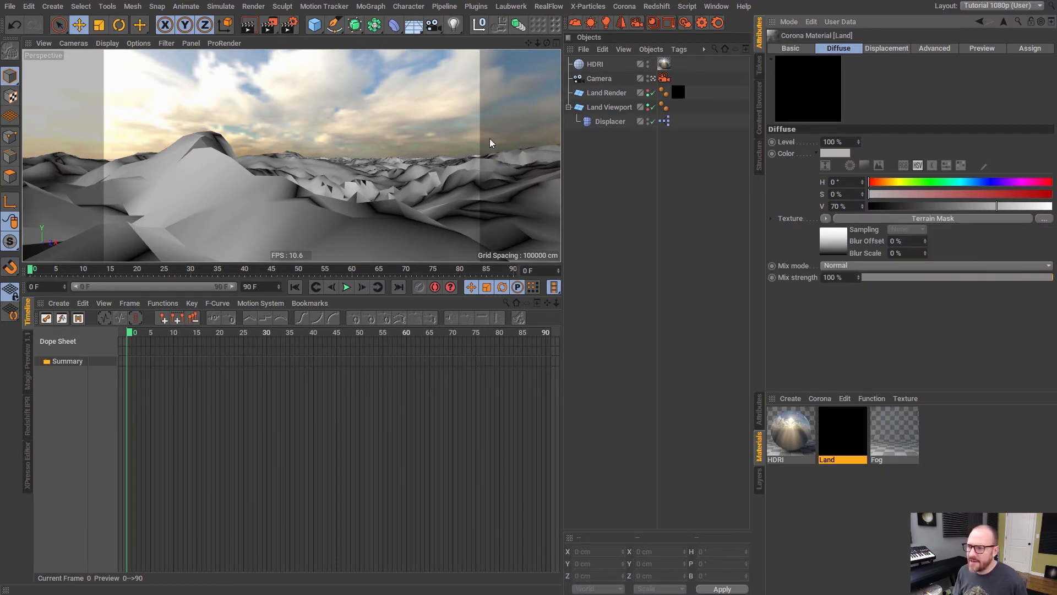
left_click(685, 28)
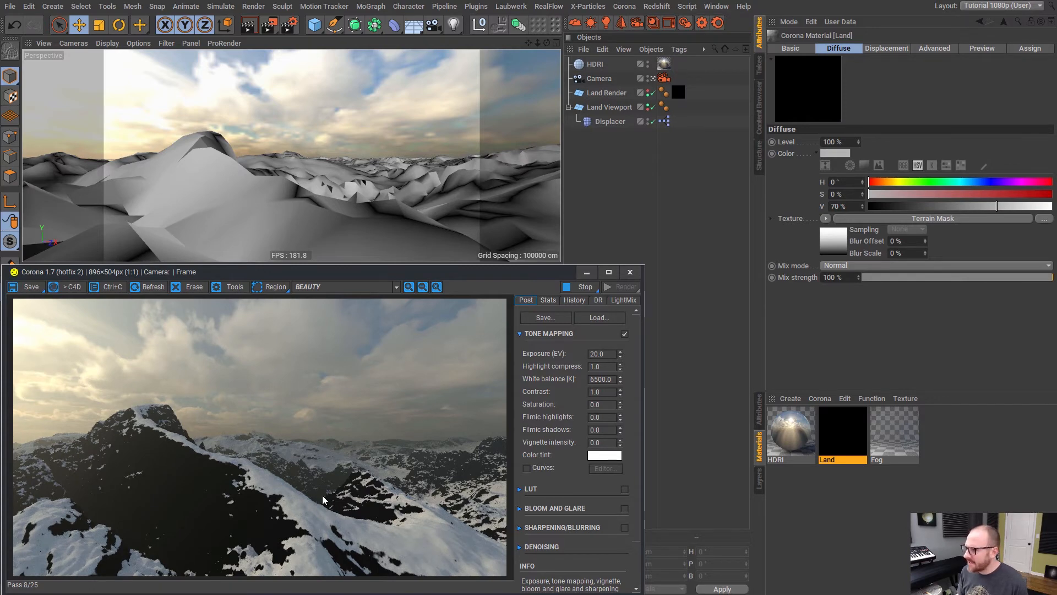
Open the Land material's Terrain Mask shader and review the help pages on its altitude noise, slope softening and bump options
left_click(833, 245)
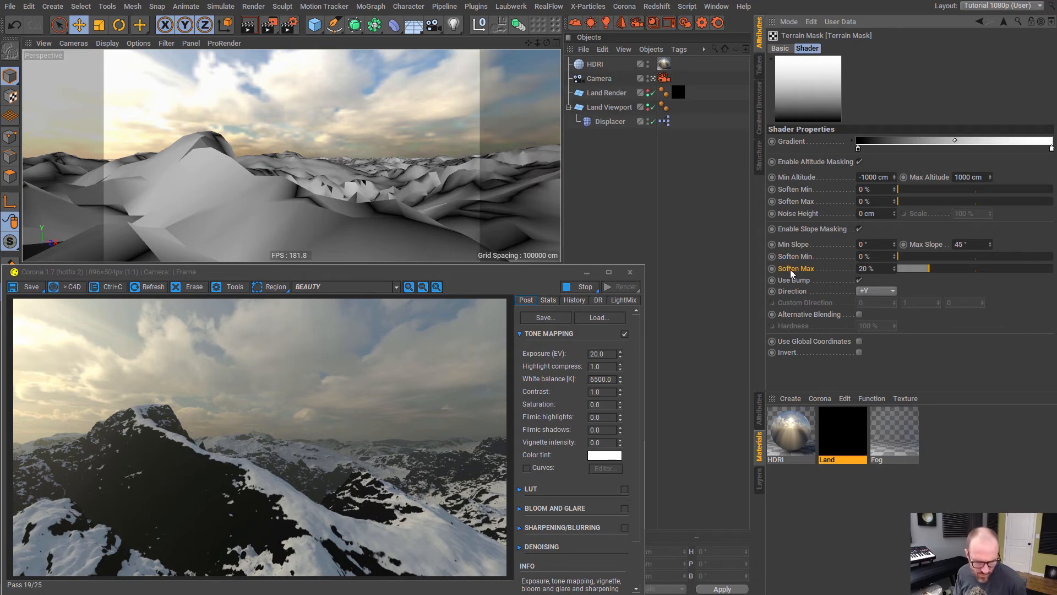
key("ctrl+F1")
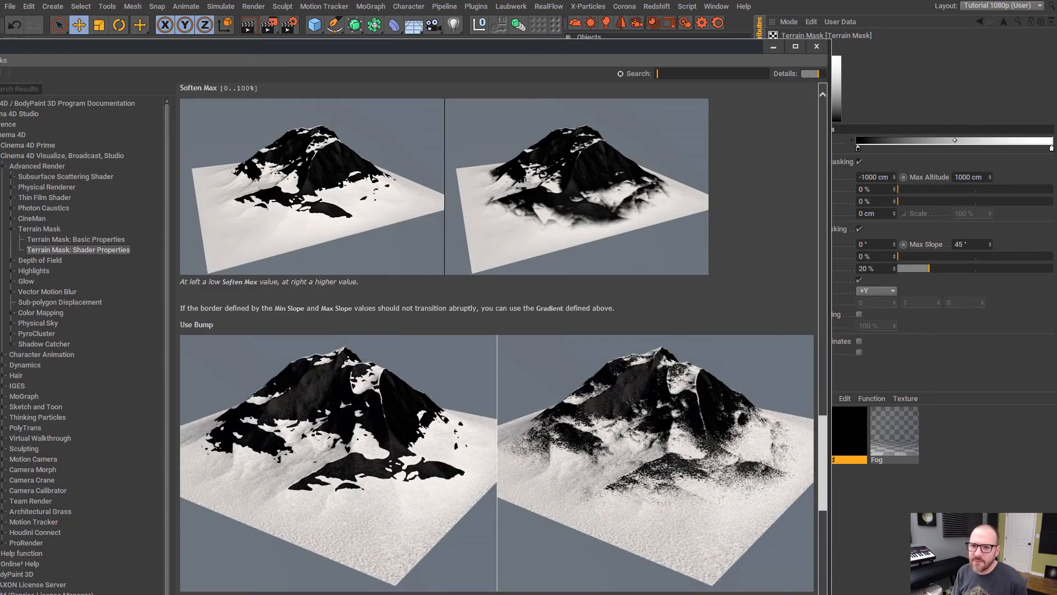
left_click_drag(0, 40, 71, 106)
left_click_drag(217, 112, 194, 45)
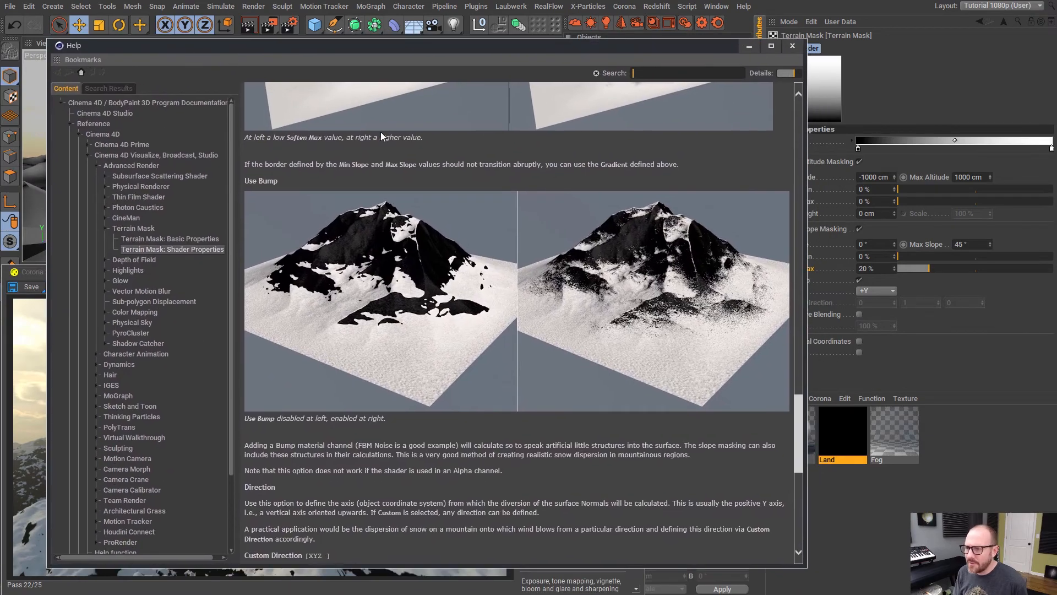
mouse_move(800, 404)
left_mouse_down()
mouse_move(803, 104)
mouse_move(806, 471)
mouse_move(794, 298)
mouse_move(799, 379)
mouse_move(805, 279)
left_mouse_up()
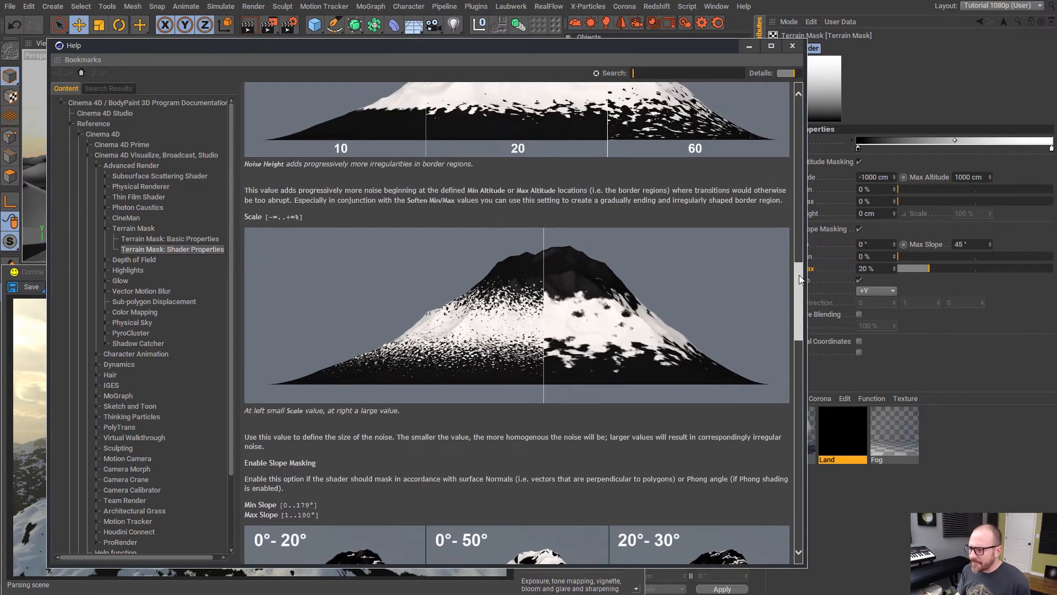
left_click(749, 50)
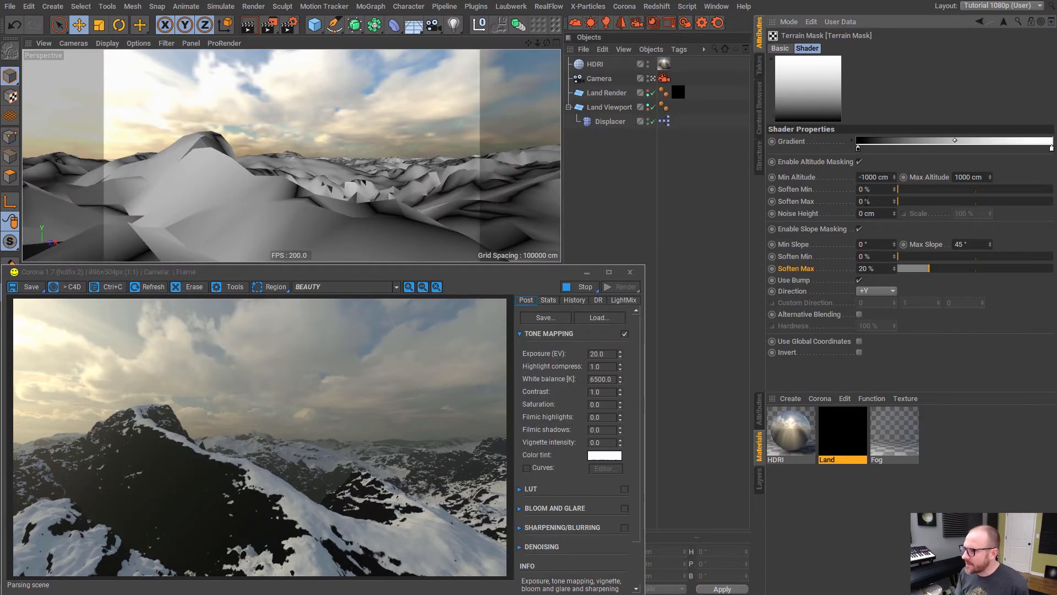
Set the Terrain Mask shader's maximum slope to 20°
double_click(970, 245)
type("20")
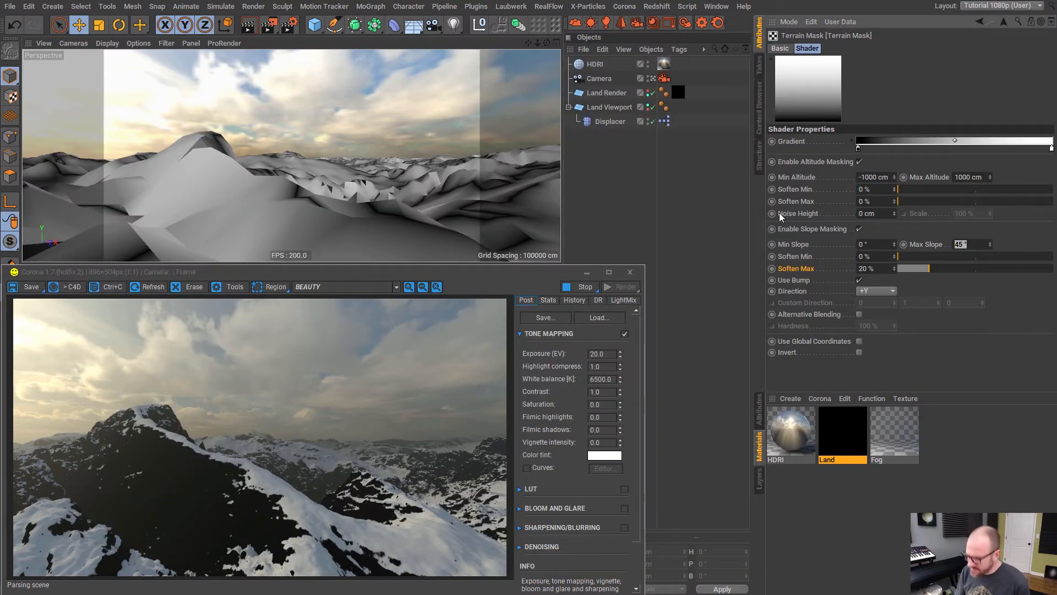
key("Return")
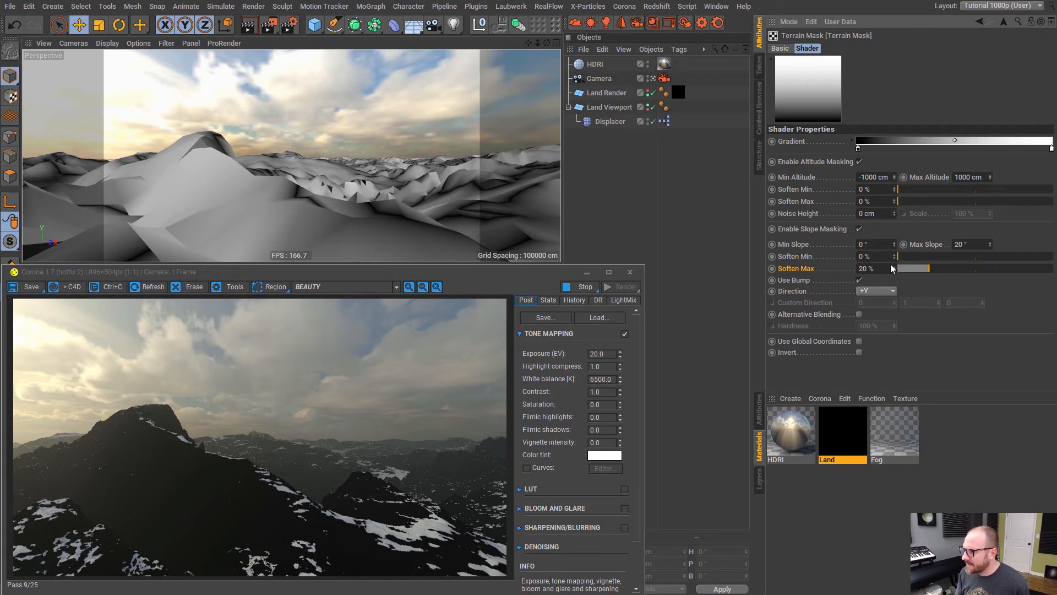
left_click(300, 181)
Set the mix mode of the Land material's diffuse texture to Add
left_click(841, 434)
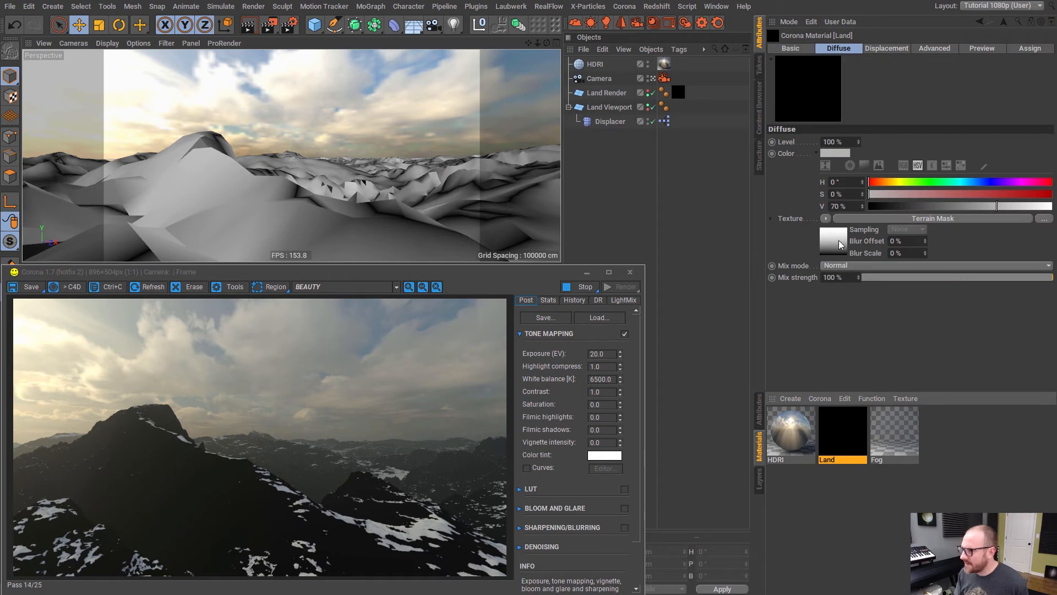
left_click(840, 265)
left_click(840, 288)
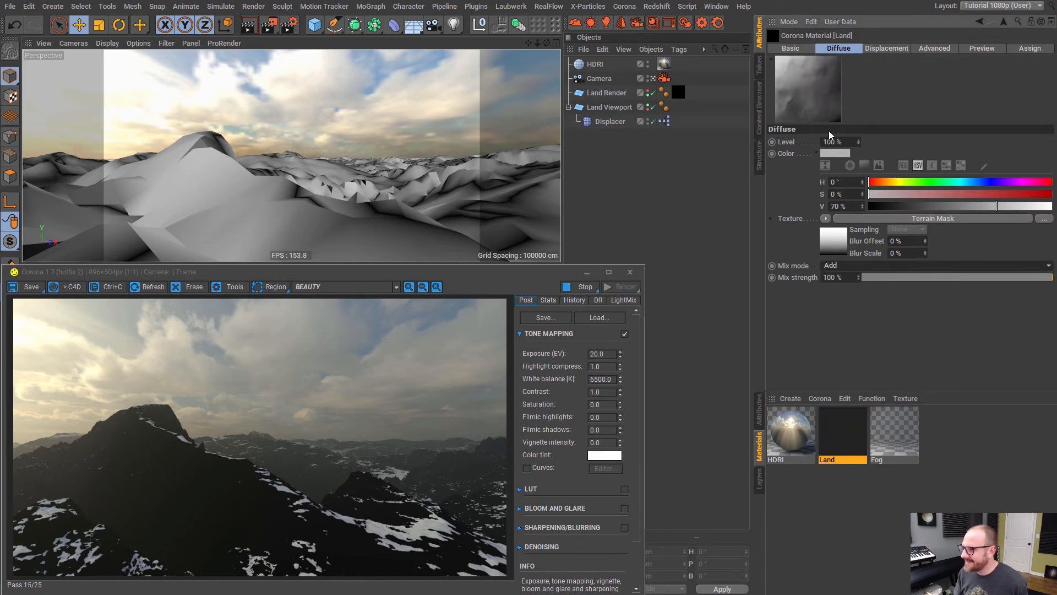
Set the Land material's diffuse color to a sandy tan with hue 42°, saturation 30% and value 70%
left_click(837, 154)
left_click(814, 151)
left_click(832, 164)
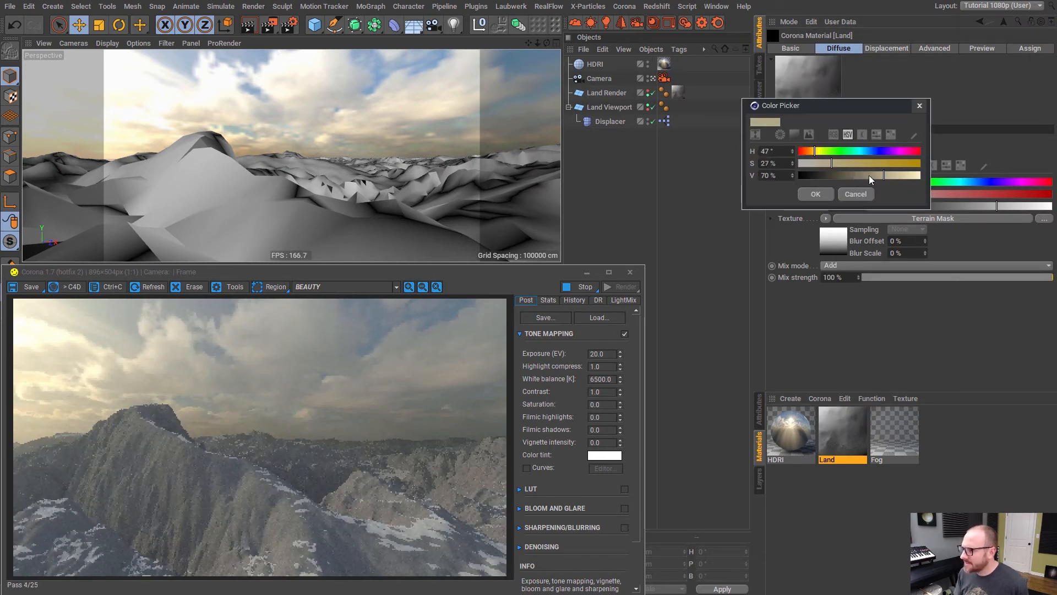
left_click(809, 152)
left_click(838, 163)
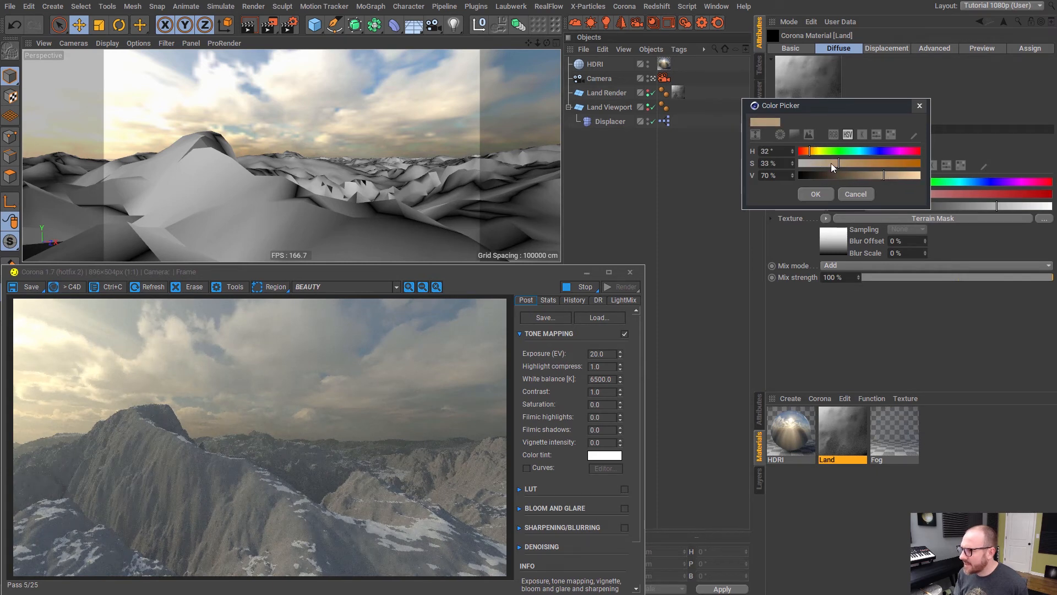
left_click(812, 152)
left_click(836, 163)
left_click(826, 195)
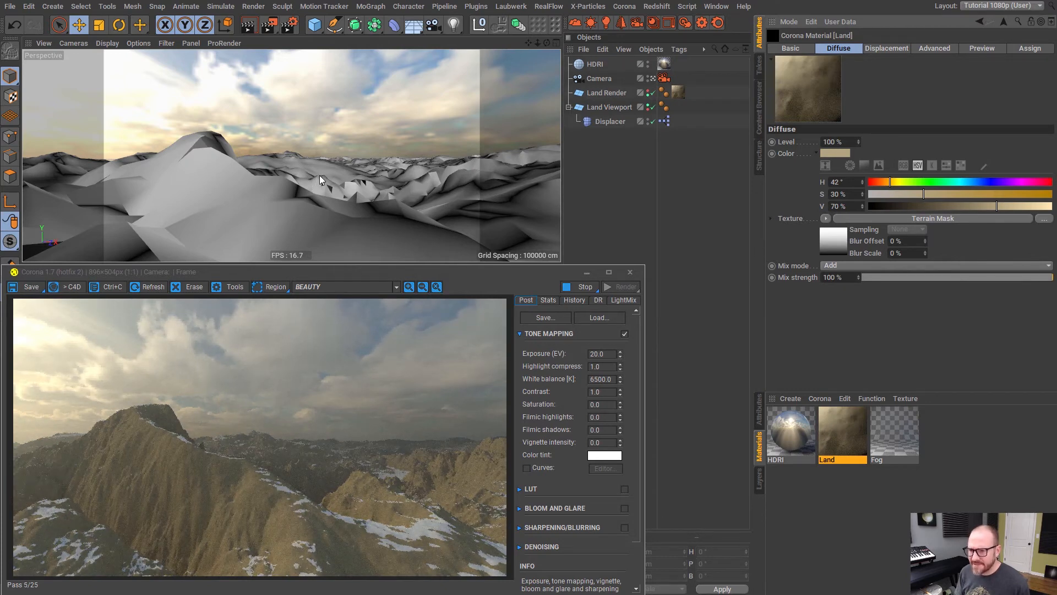
Enable reflection on the Land material and load a Reference Shader as its glossiness texture
left_click(789, 48)
left_click(835, 177)
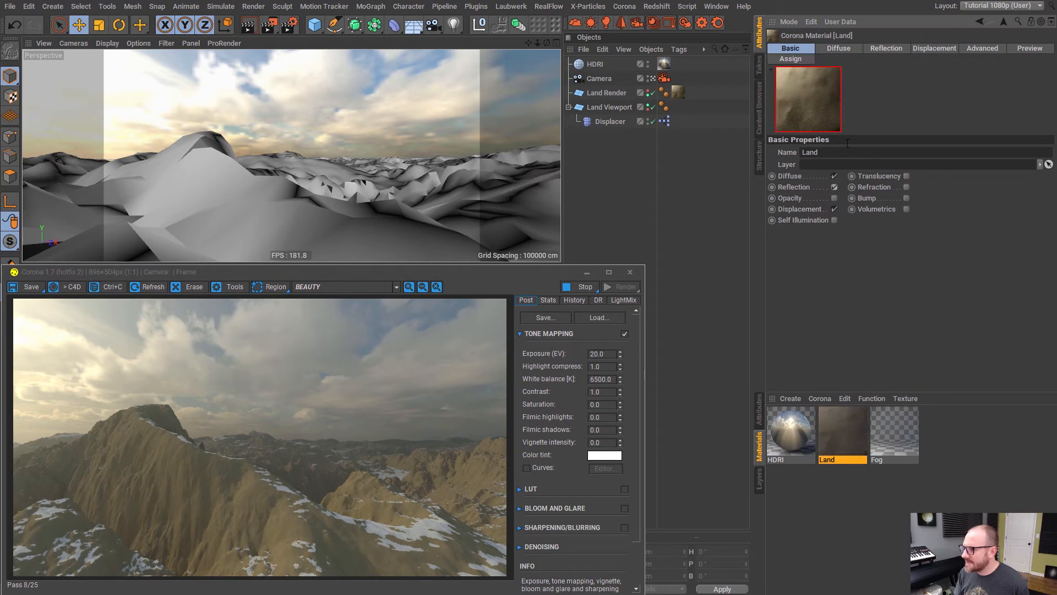
left_click(883, 51)
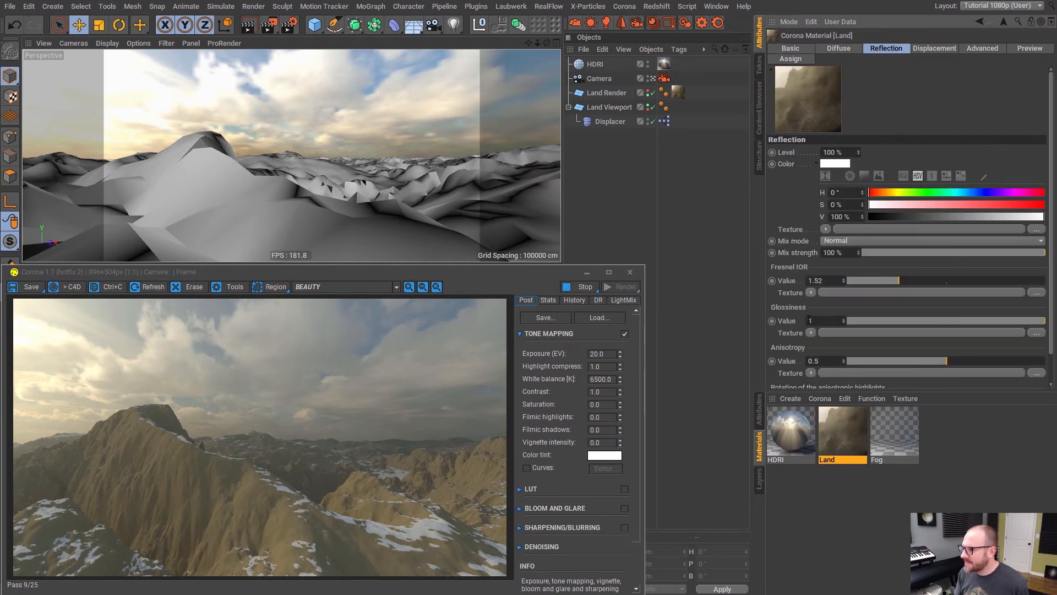
left_click(811, 332)
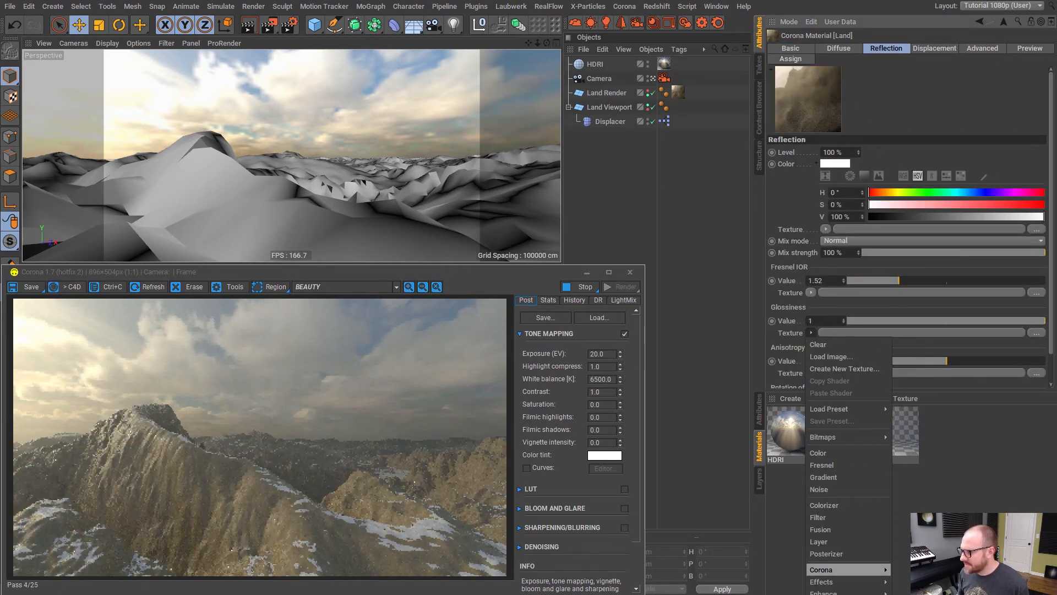
mouse_move(841, 582)
left_click(908, 588)
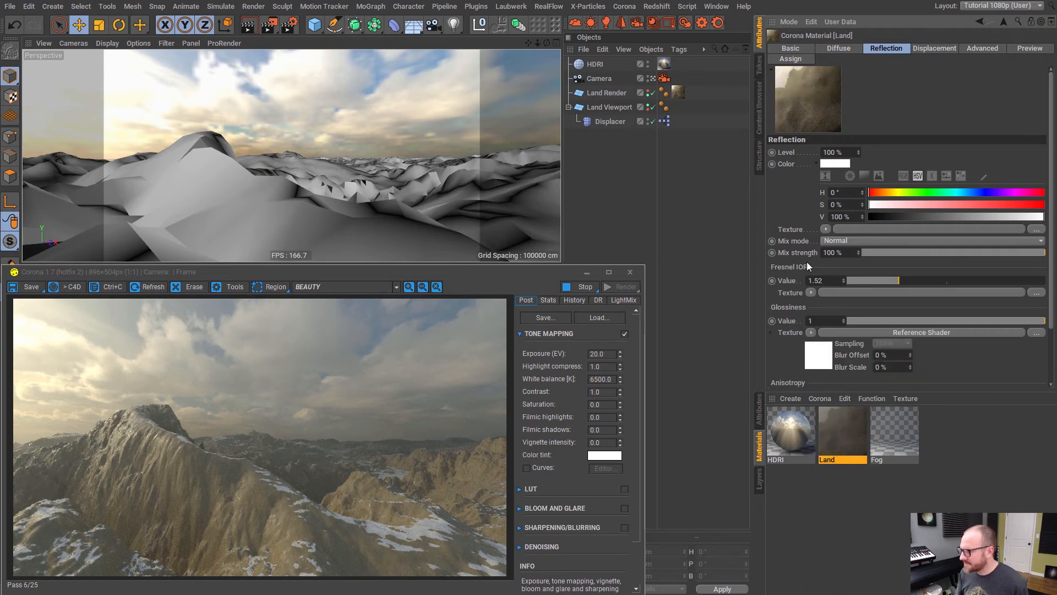
Link the glossiness Reference Shader to the Land material's Terrain Mask and return to the material's reflection settings
left_click(816, 362)
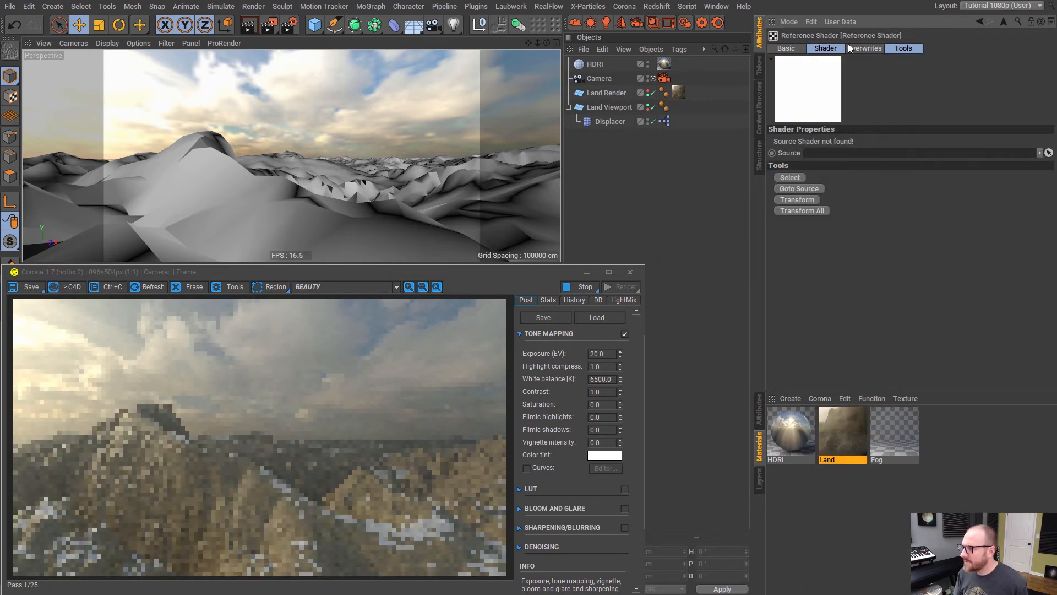
left_click(825, 48)
left_click(904, 49)
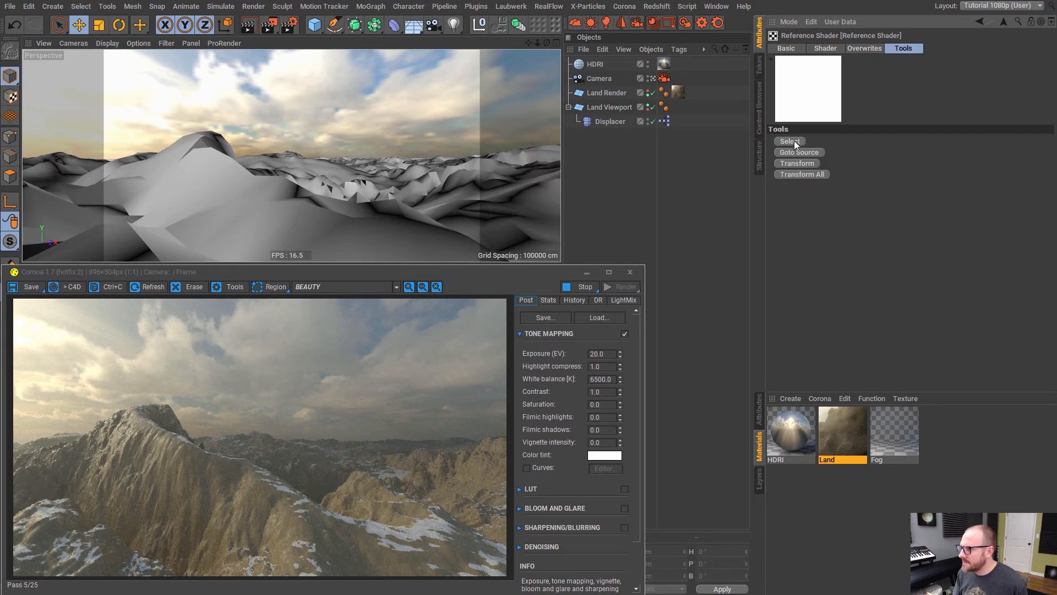
left_click(794, 140)
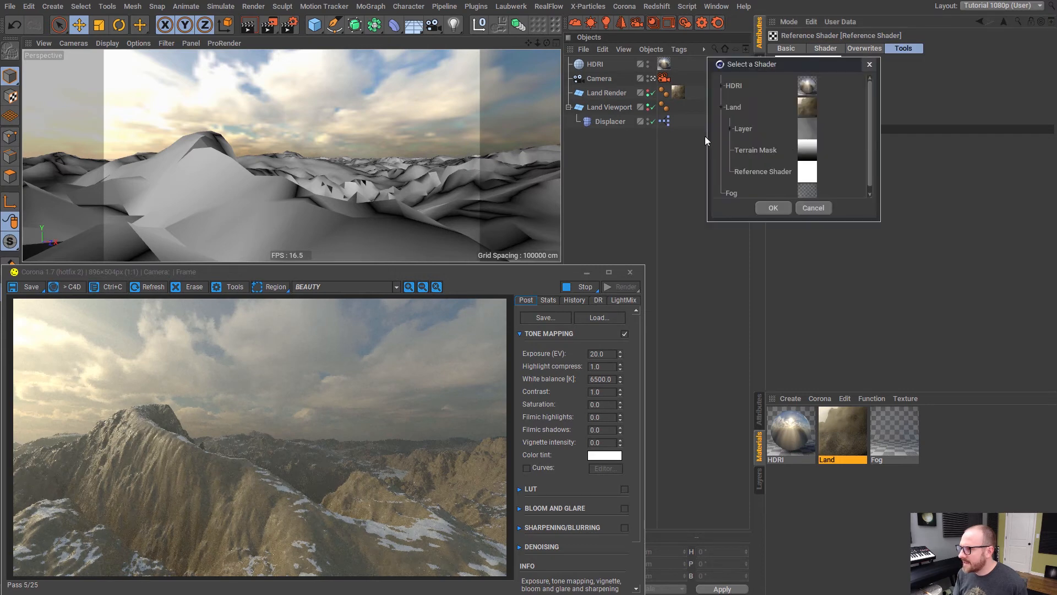
left_click(774, 206)
left_click(1002, 22)
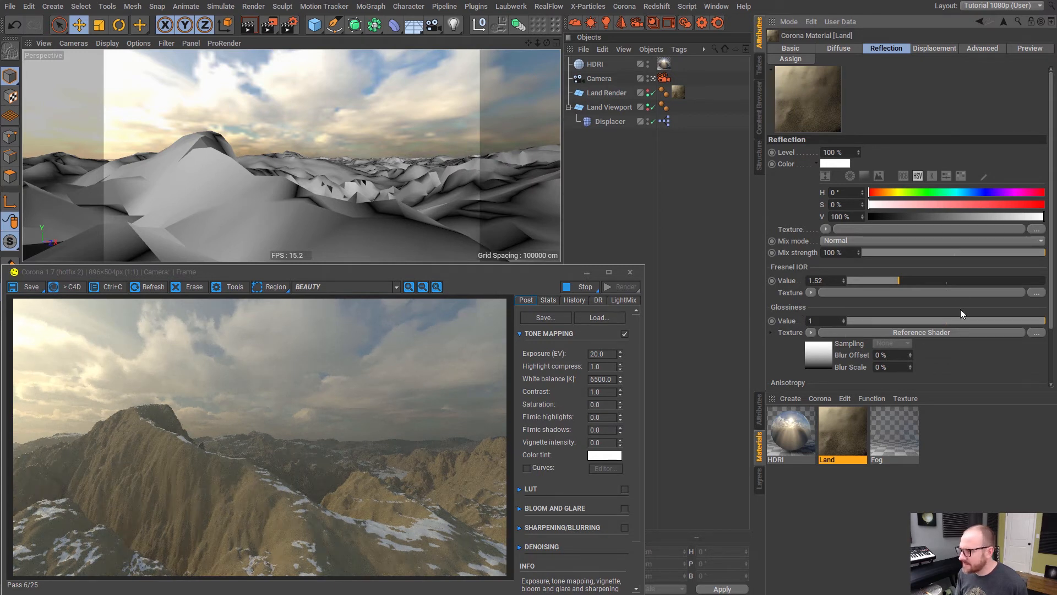
Try a Fresnel IOR of 100 for the Land material's reflection
double_click(835, 280)
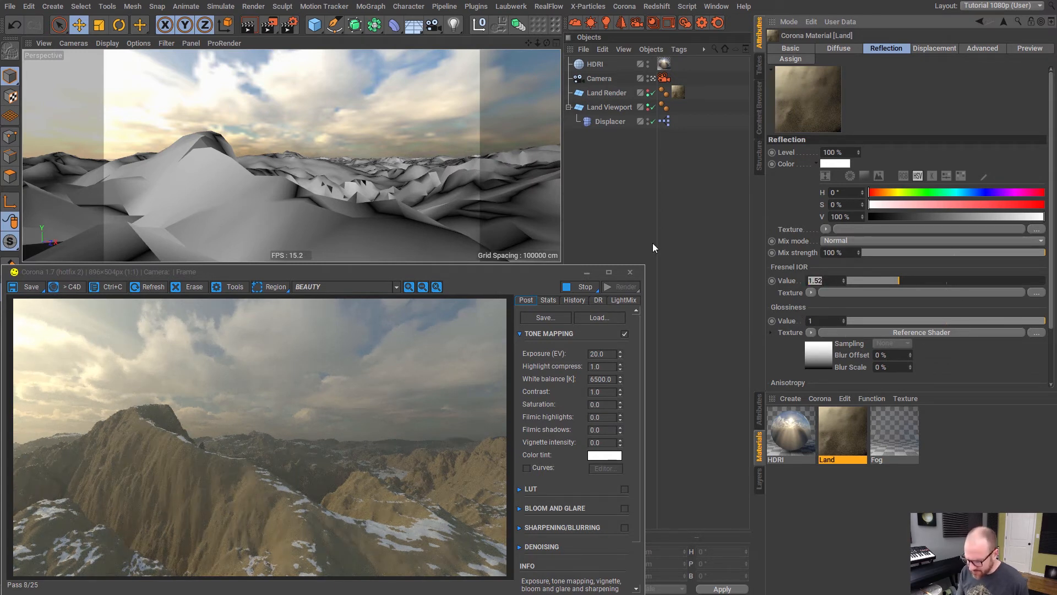
type("100")
key("Return")
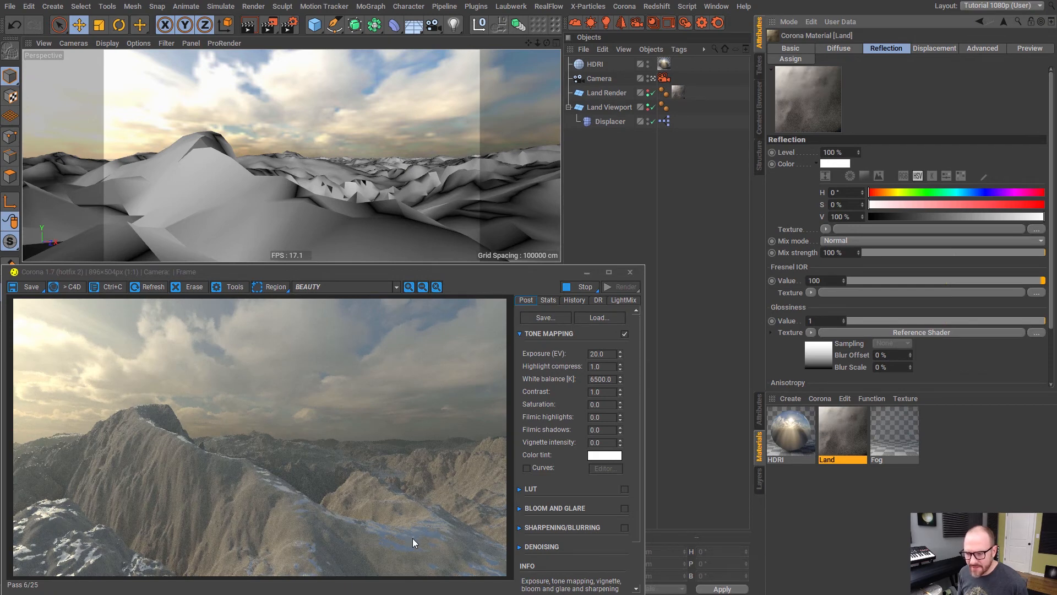
Set the Fresnel IOR of the Land material's reflection to 1.6
double_click(832, 280)
type("1.5")
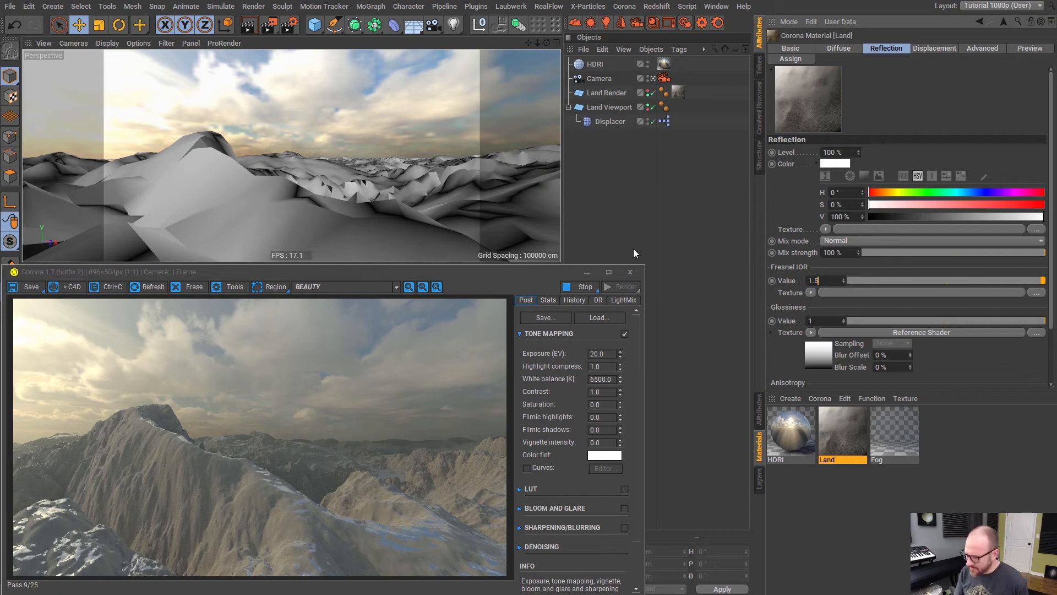
key("BackSpace")
type("6")
key("Return")
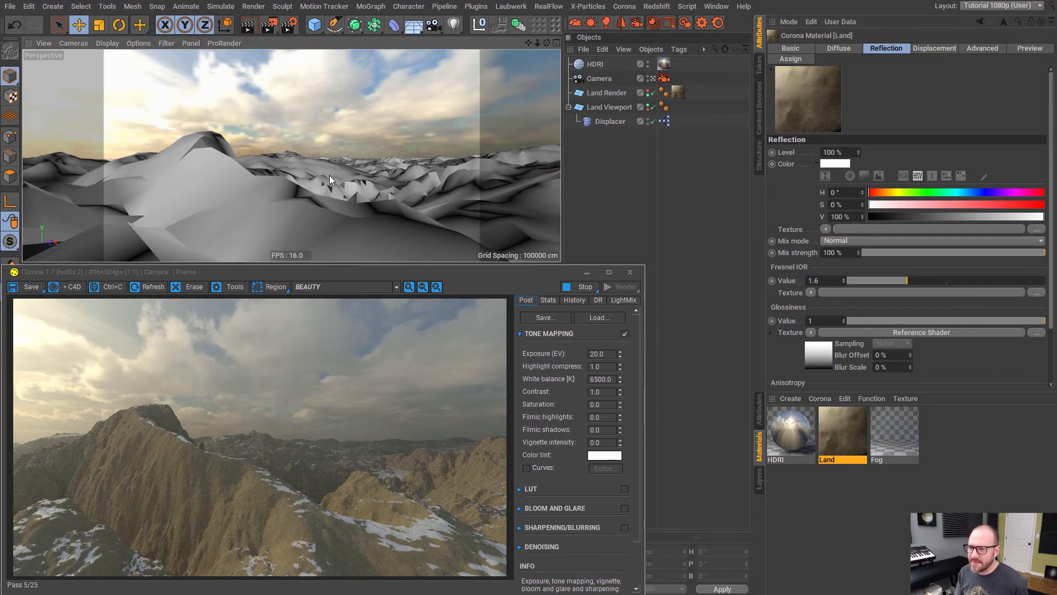
Reframe the camera toward the bright sun above the snow-patched ridges and the valley in the foreground
left_click_drag(340, 177, 255, 170, "alt")
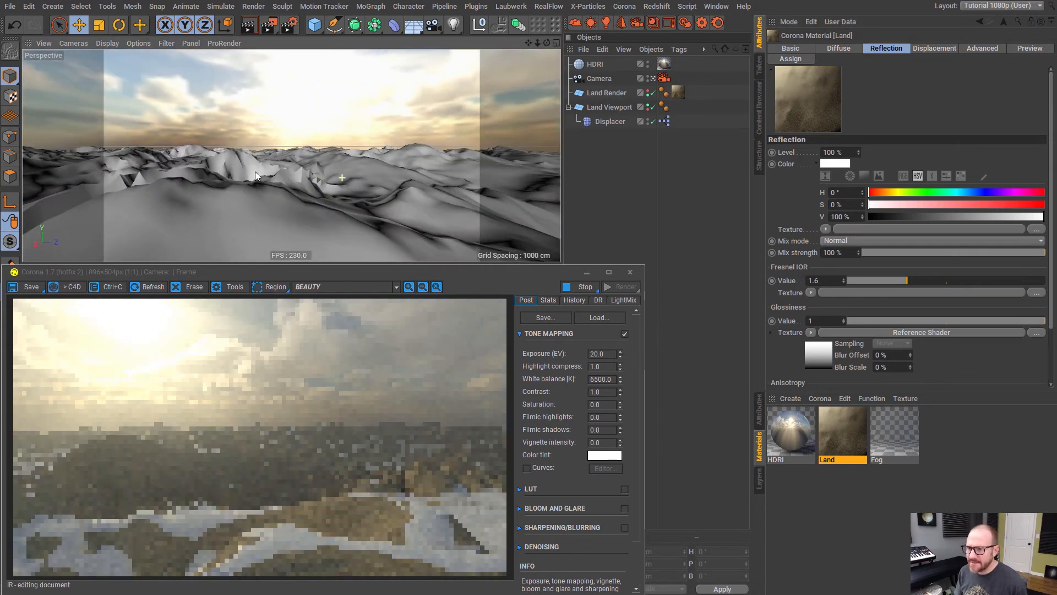
middle_click_drag(378, 170, 332, 181, "alt")
left_click_drag(309, 187, 309, 180, "alt")
right_click_drag(308, 172, 319, 167, "alt")
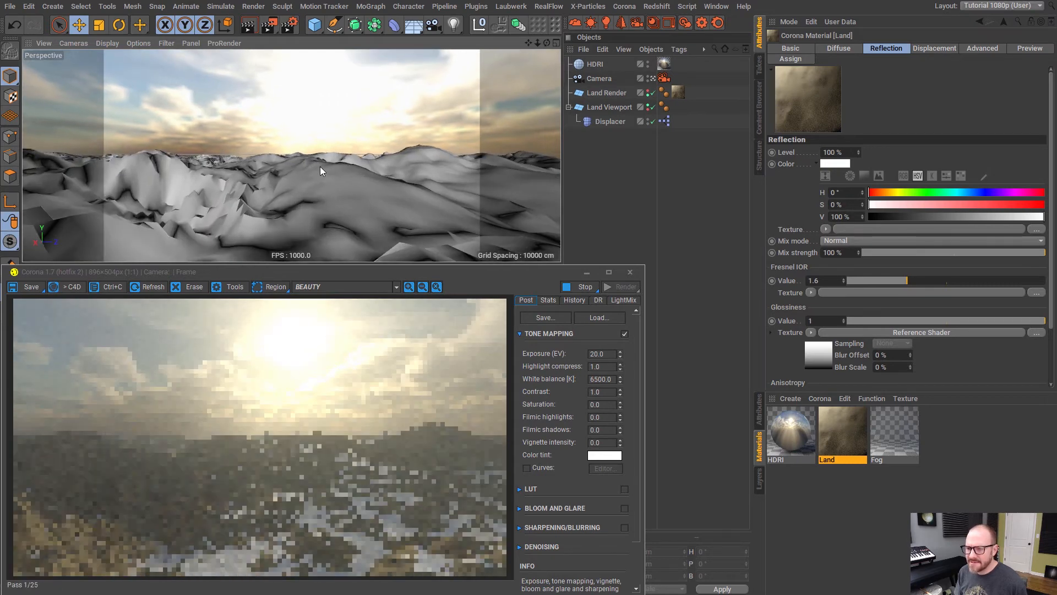
left_click_drag(316, 170, 313, 167, "alt")
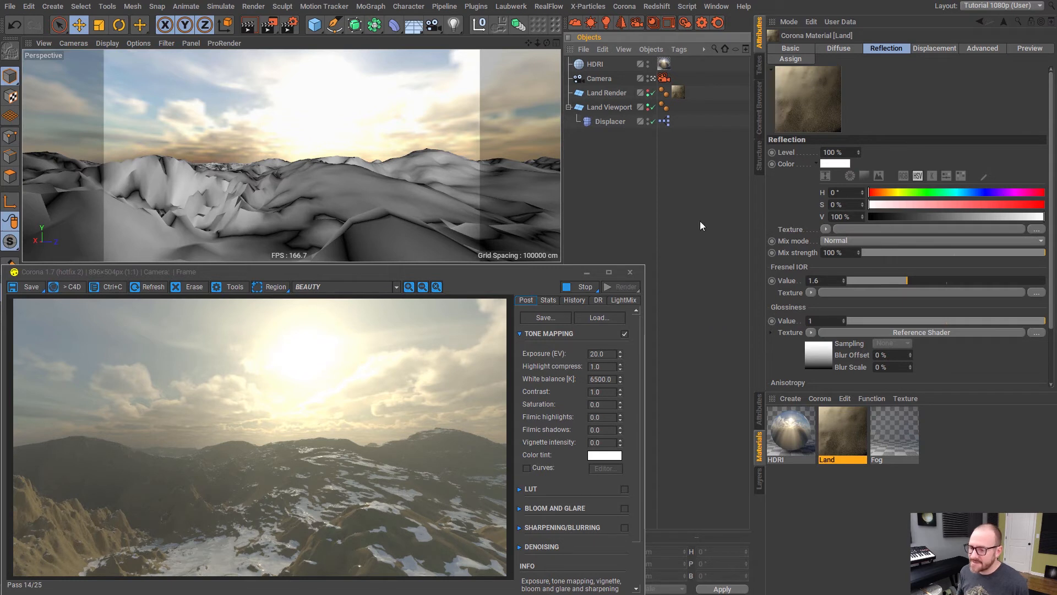
Set the Land material's maximum displacement level to 275 cm
left_click(845, 490)
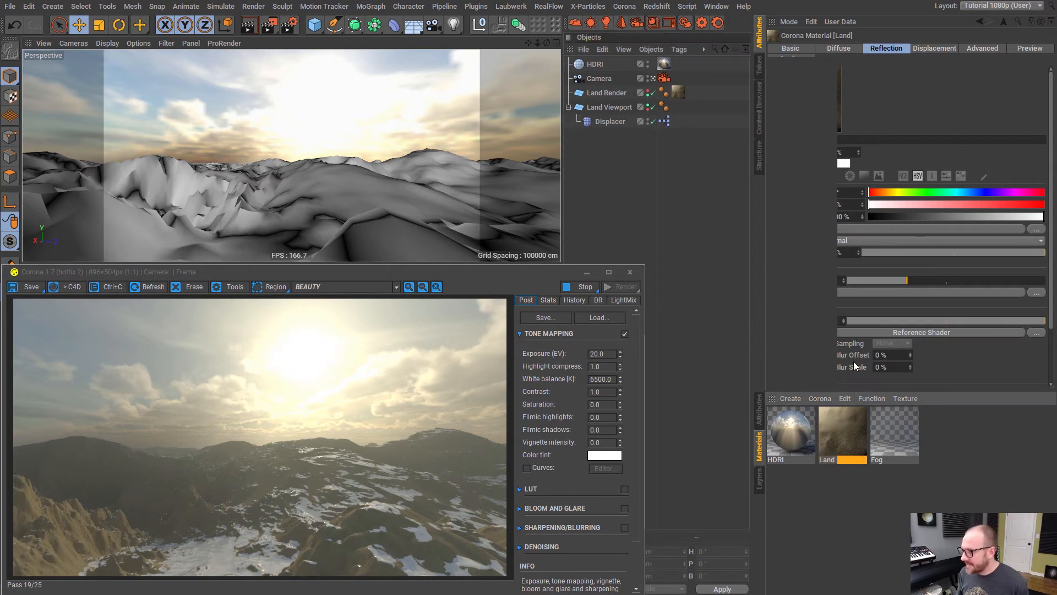
left_click(831, 444)
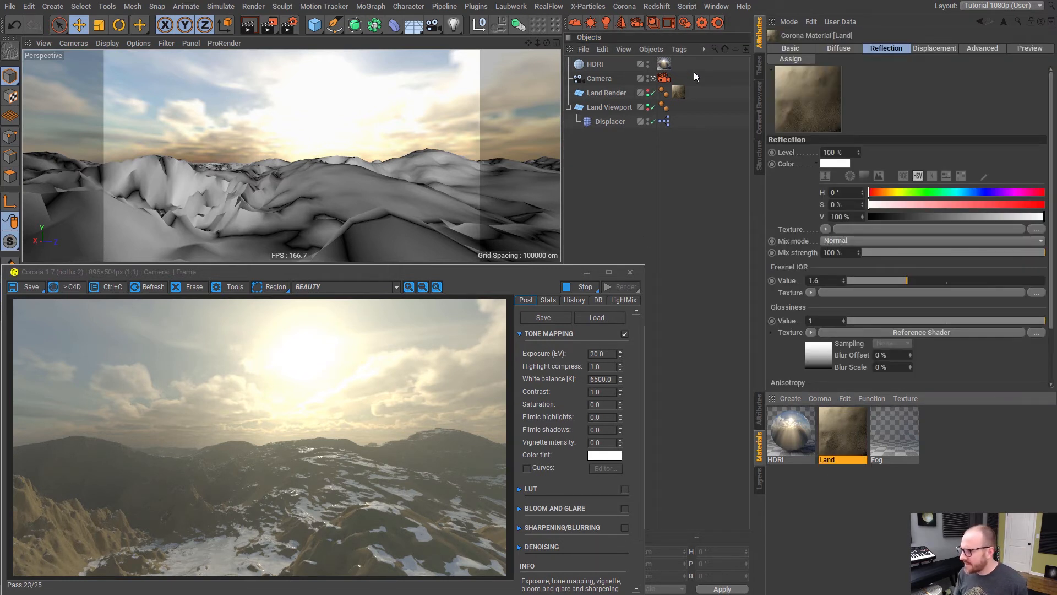
left_click(942, 48)
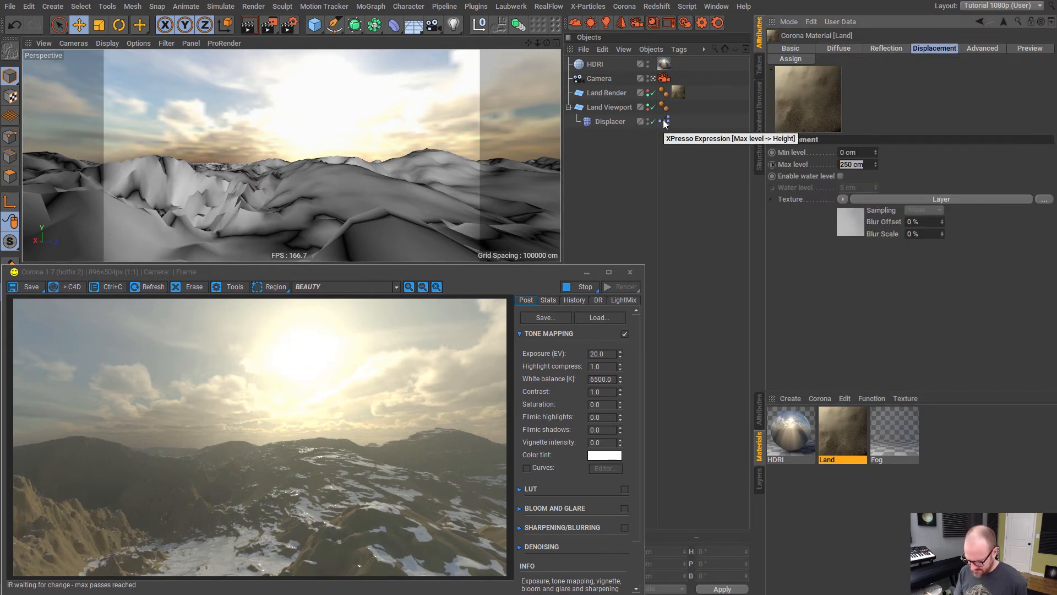
type("275")
key("Return")
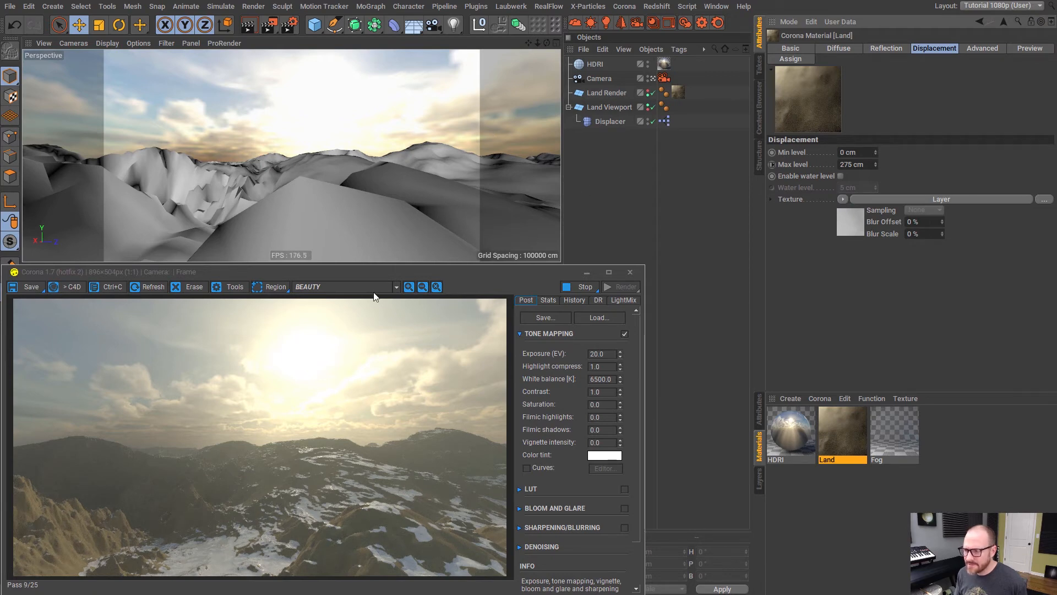
Close the Corona frame buffer and set the render output width to 1280 pixels with the aspect ratio locked
left_click(630, 272)
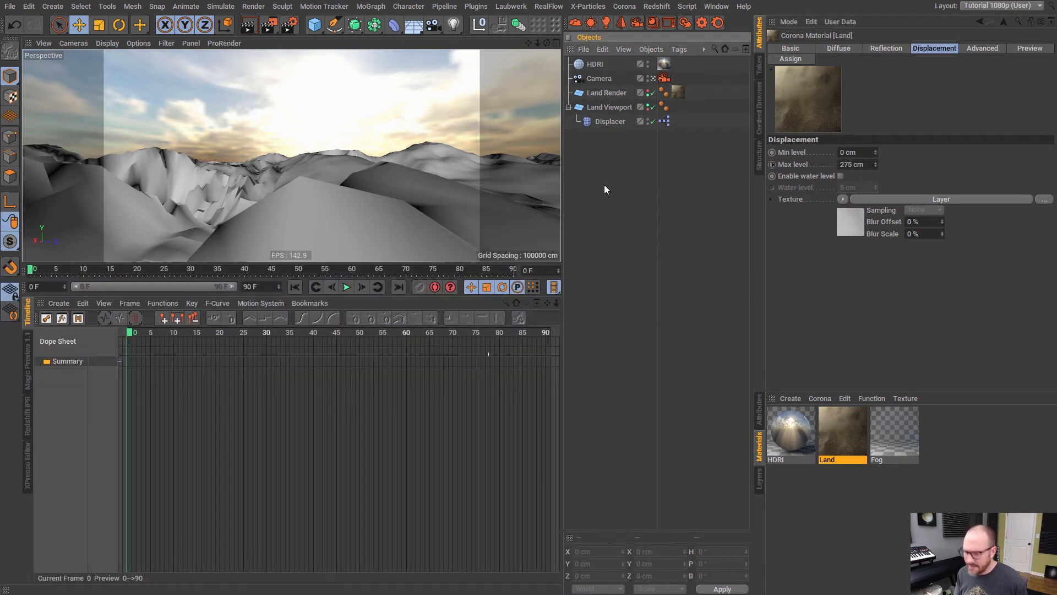
key("ctrl+b")
left_click(109, 100)
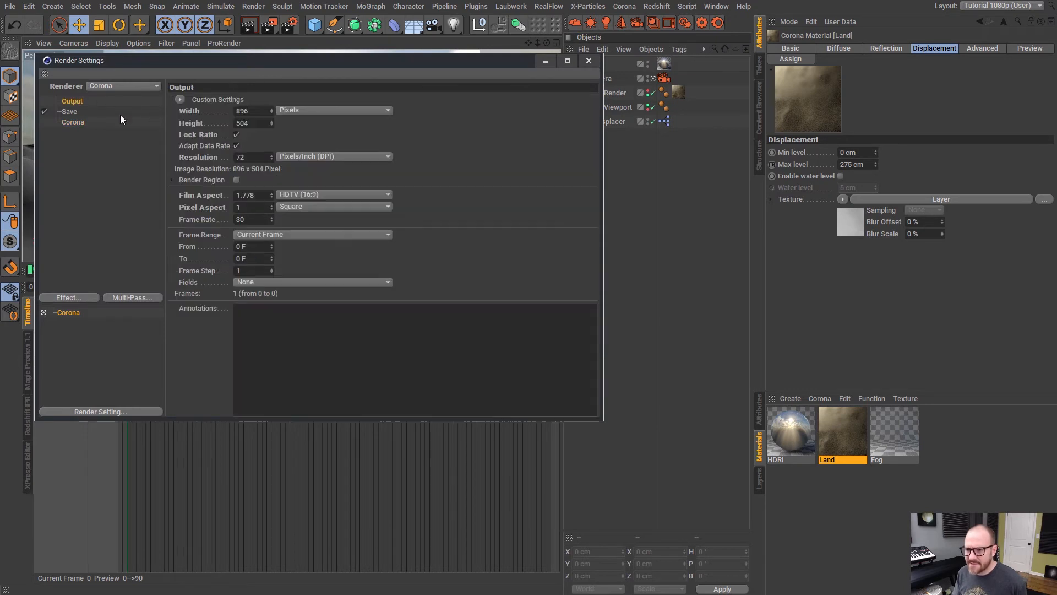
type("1280")
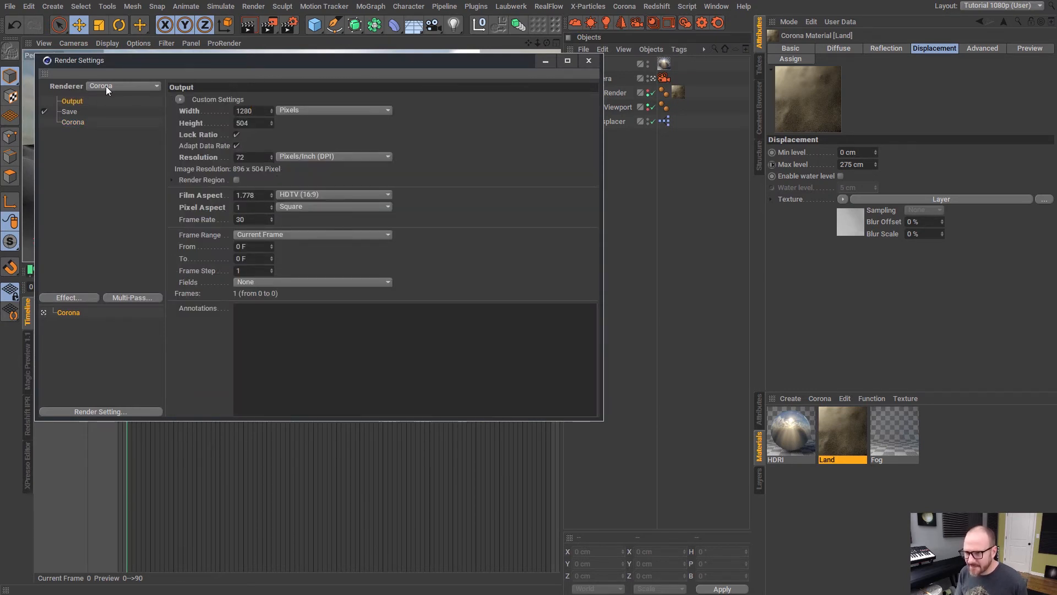
key("Return")
Set Corona's displacement screen size to 0.5 px in the performance settings and close the render settings
left_click(105, 122)
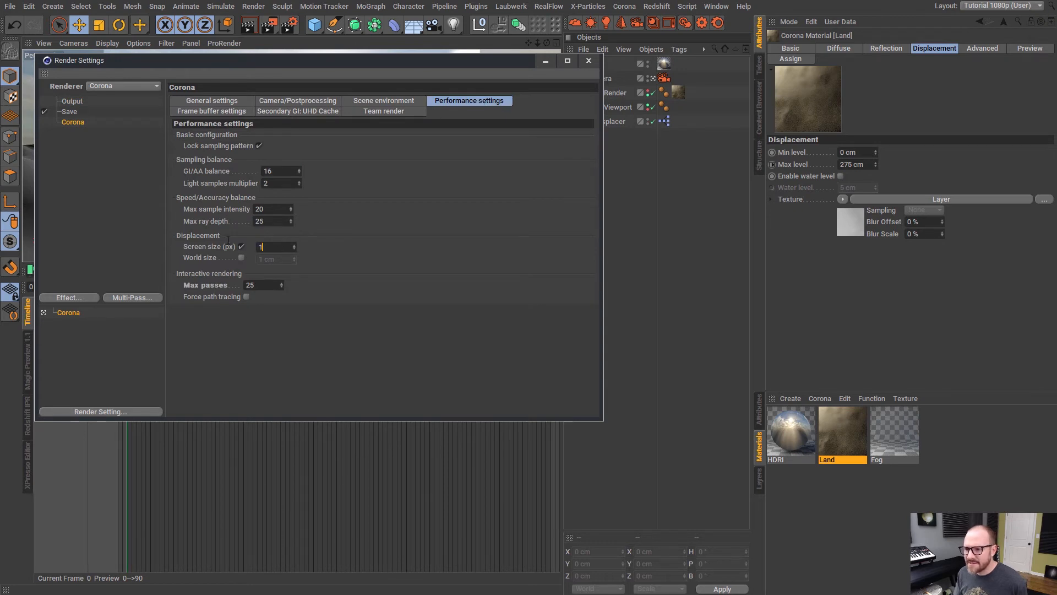
type("0.5")
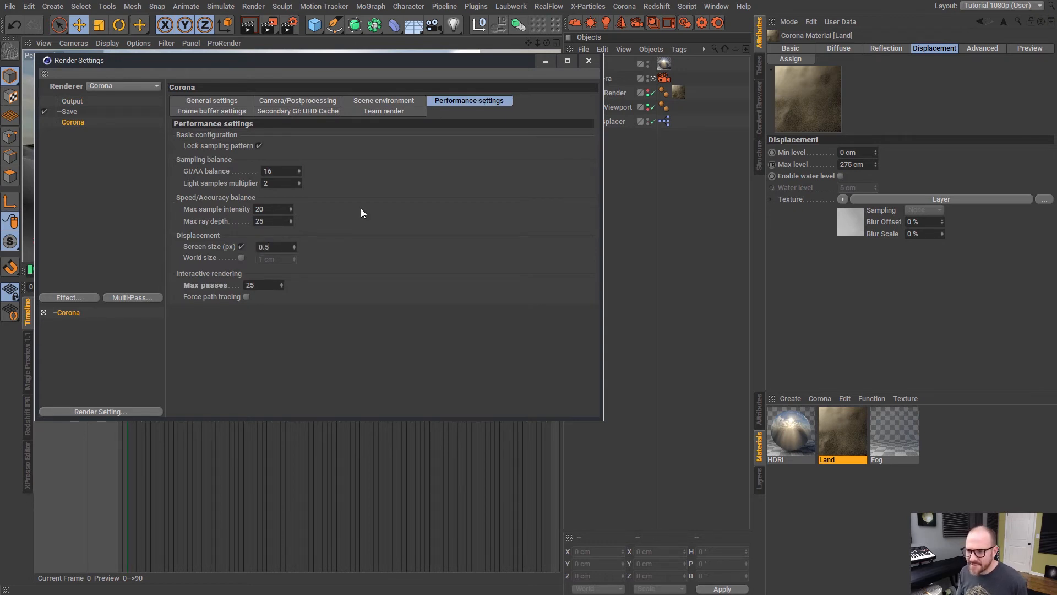
left_click(589, 61)
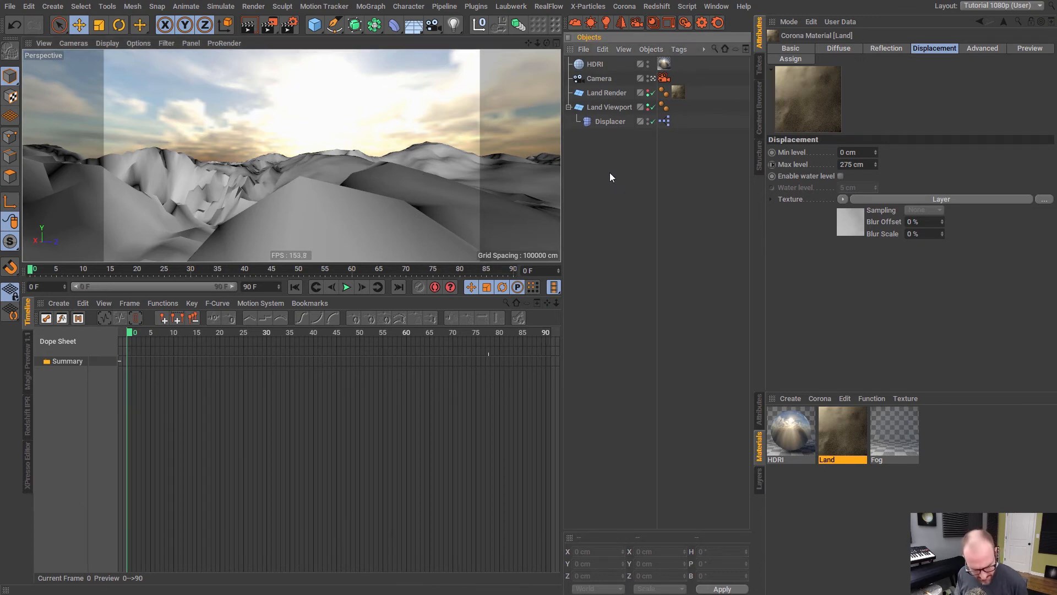
Test-render the frame in the Picture Viewer while reviewing Corona's general render settings, and close the viewer
key("shift+r")
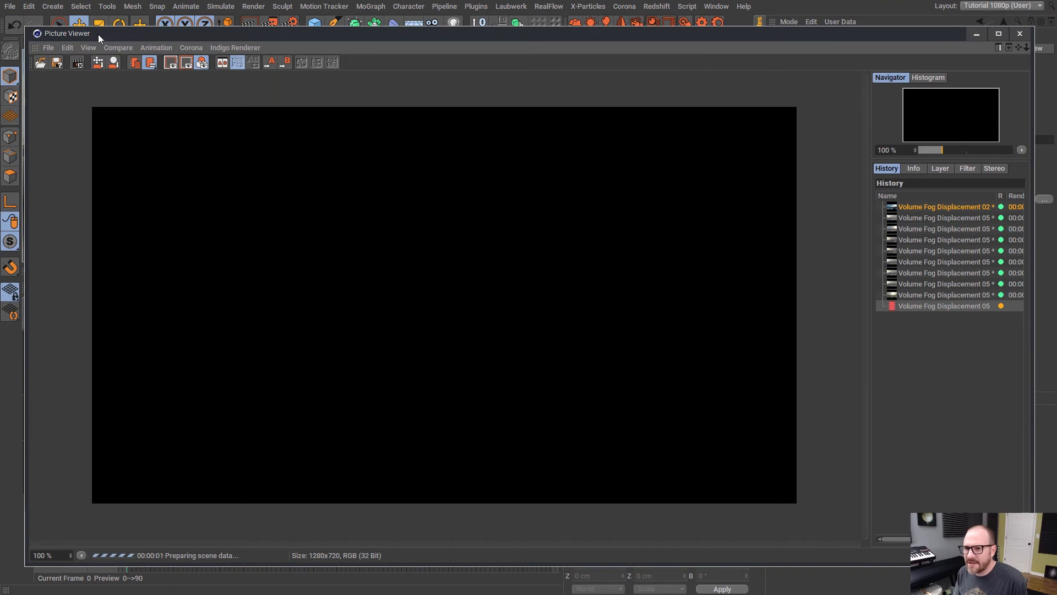
left_click_drag(98, 34, 95, 35)
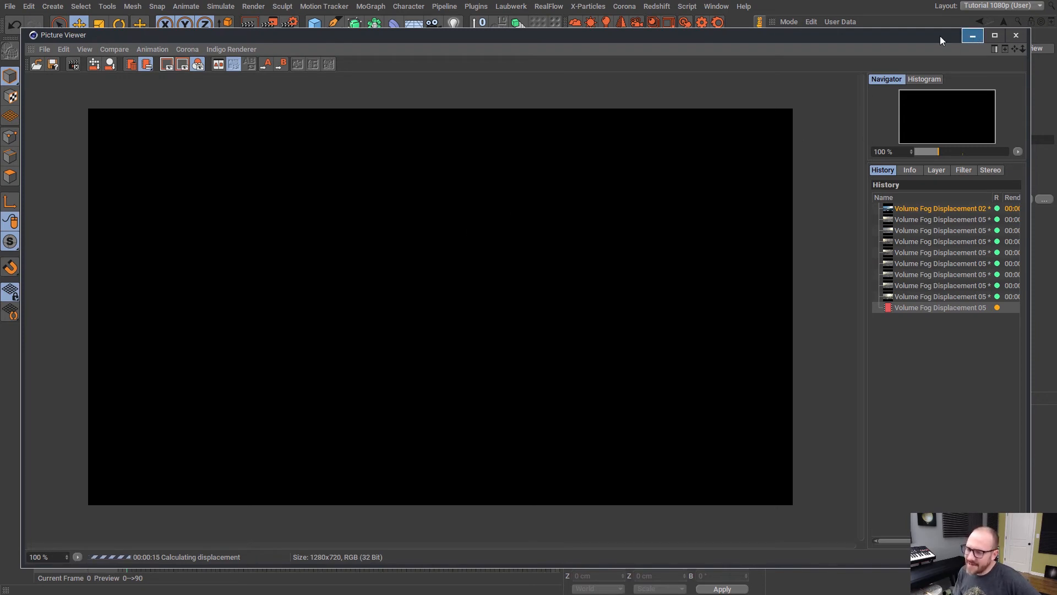
key("ctrl+b")
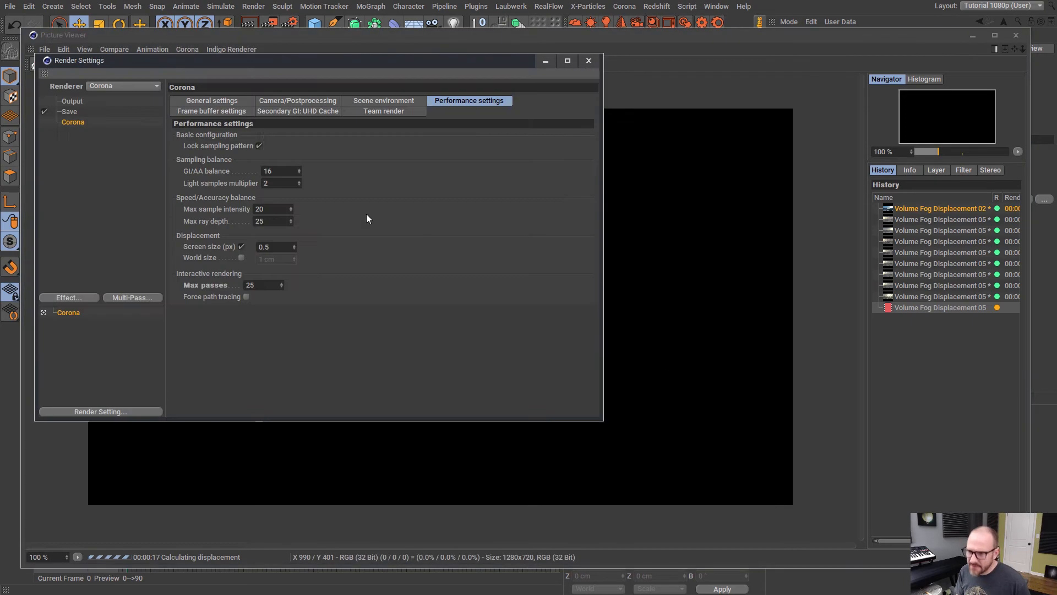
left_click(232, 100)
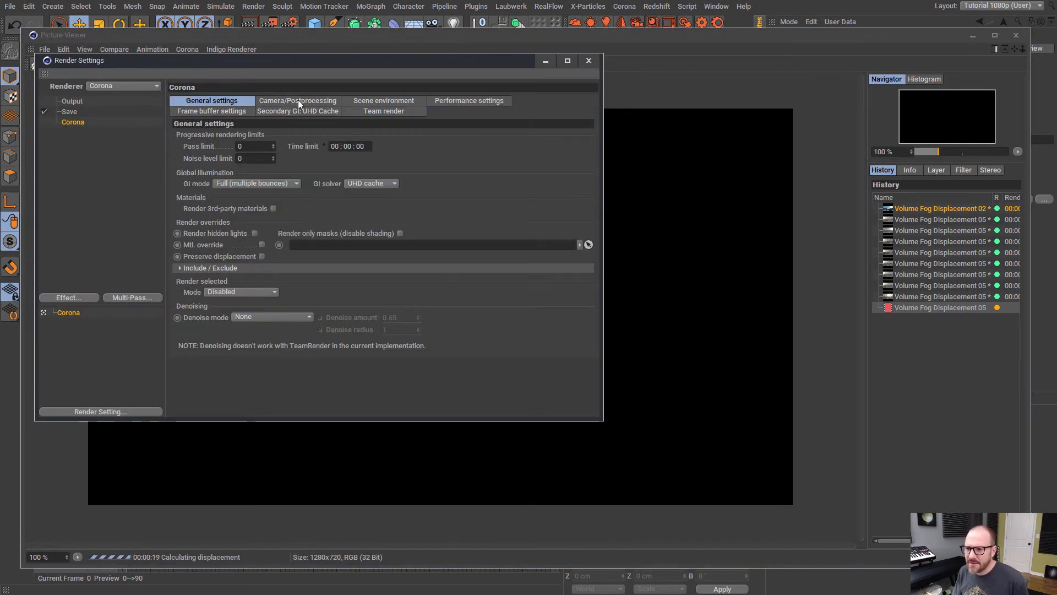
left_click(298, 100)
left_click(223, 101)
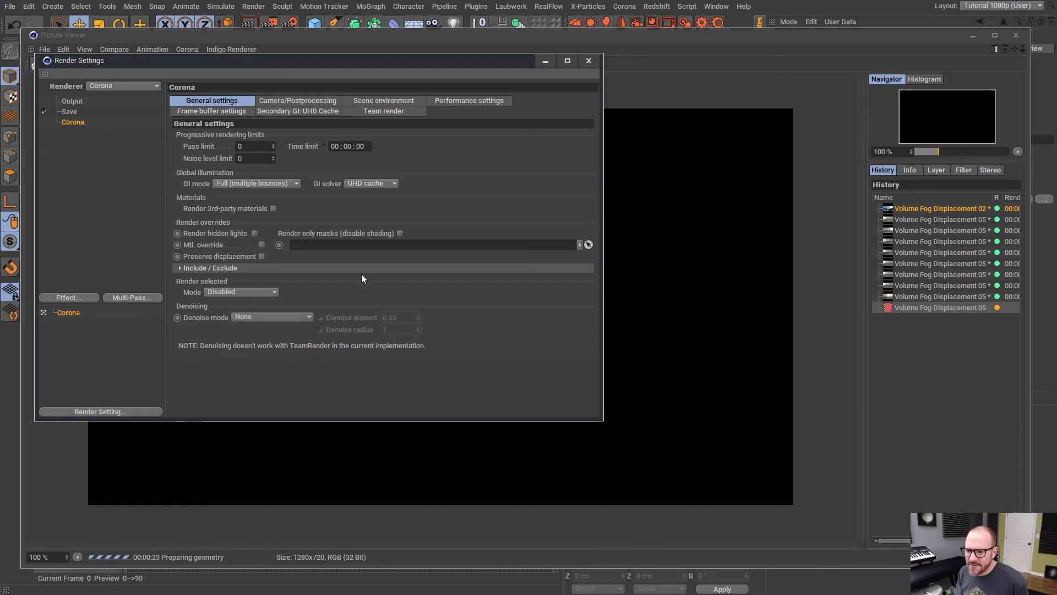
left_click(590, 61)
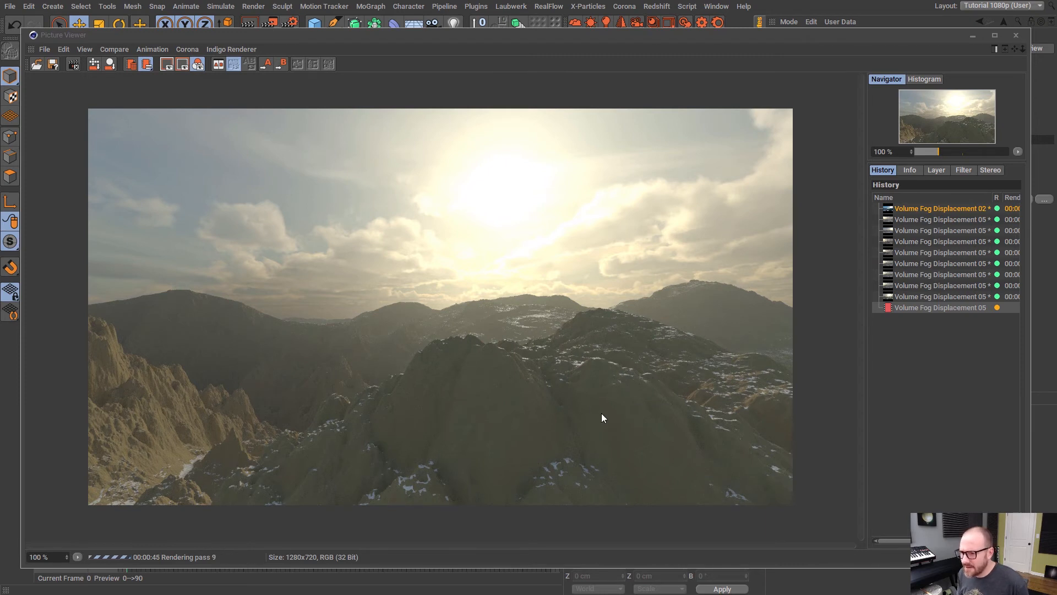
left_click(1015, 36)
left_click(542, 374)
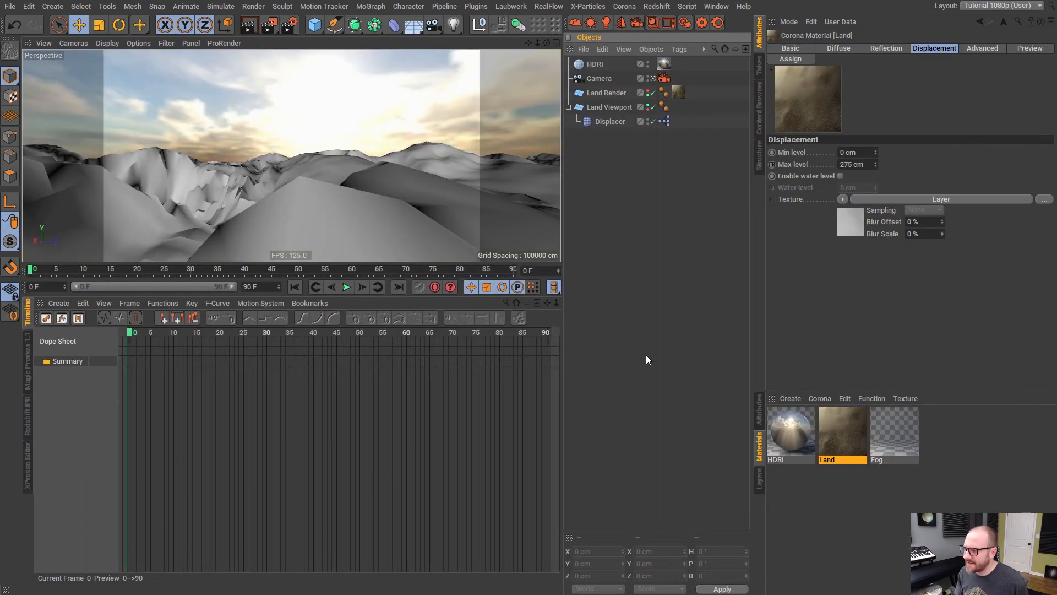
Set Corona's denoise mode to Full denoising in the render settings
key("ctrl+b")
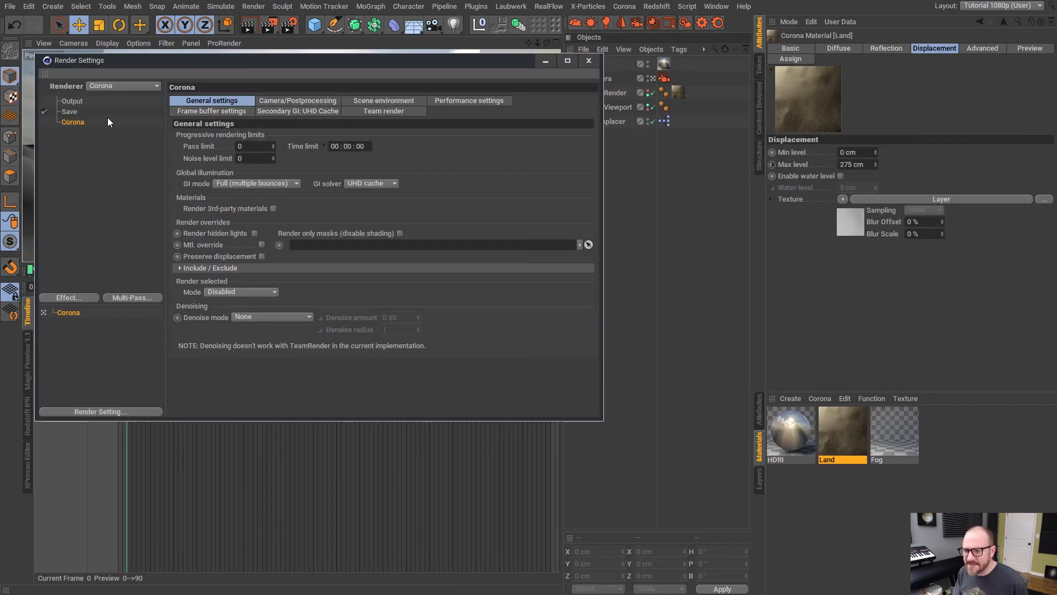
left_click(272, 316)
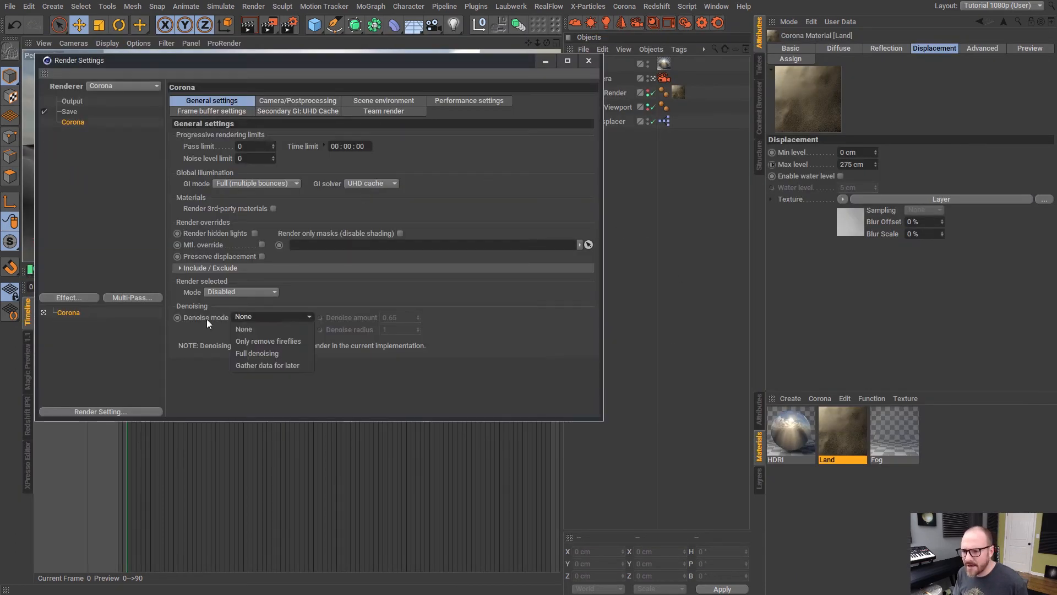
left_click(270, 353)
left_click(589, 60)
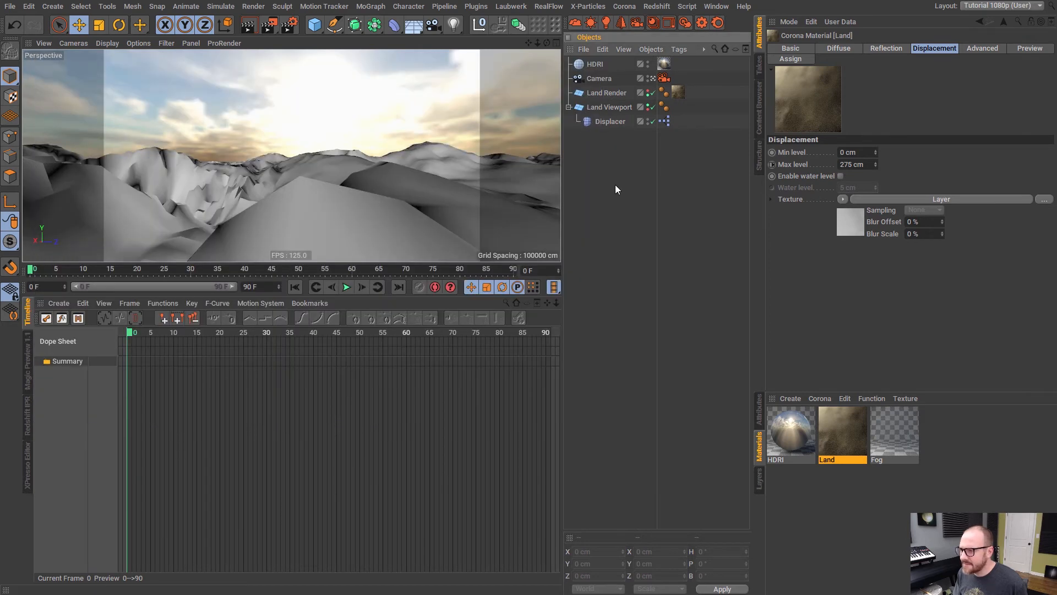
Start a Corona render in the frame buffer and close the frame buffer
left_click(686, 22)
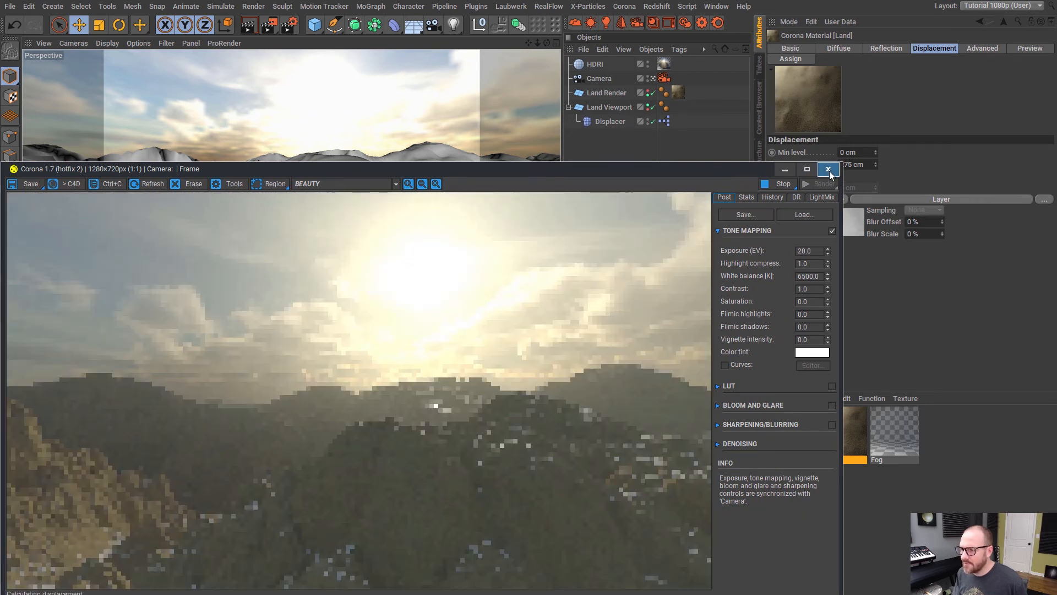
left_click(828, 169)
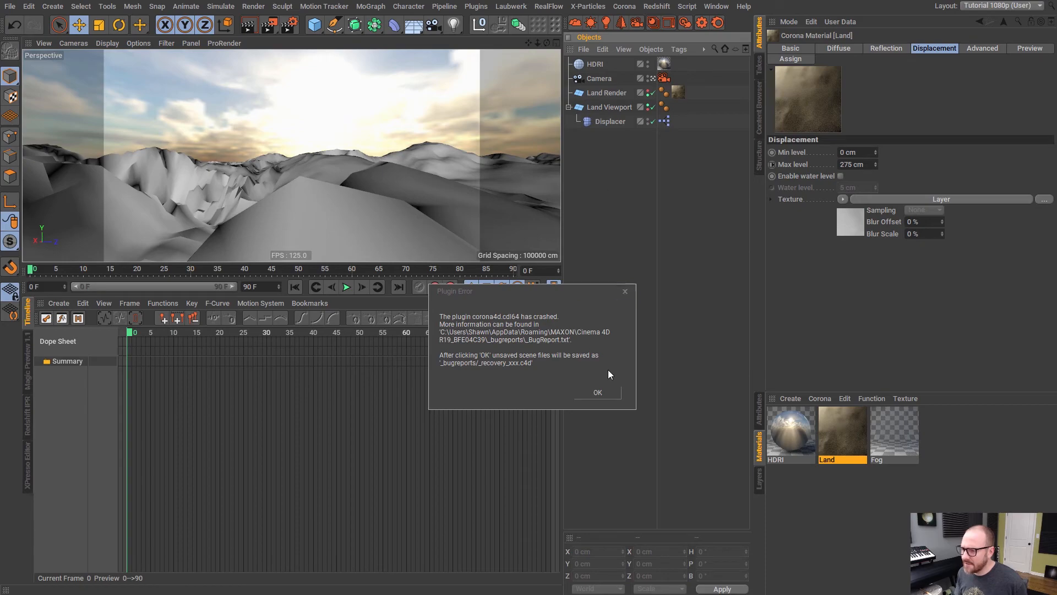
Dismiss the plug-in error and bug-report dialogs and reopen the recent Volume Fog Displacement 05 scene
left_click(600, 393)
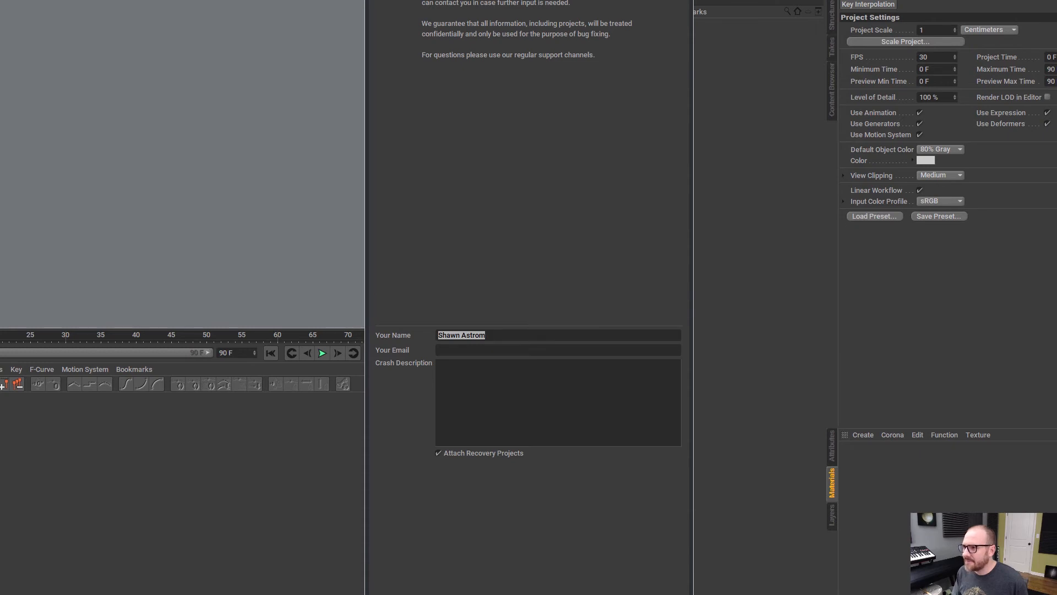
key("Escape")
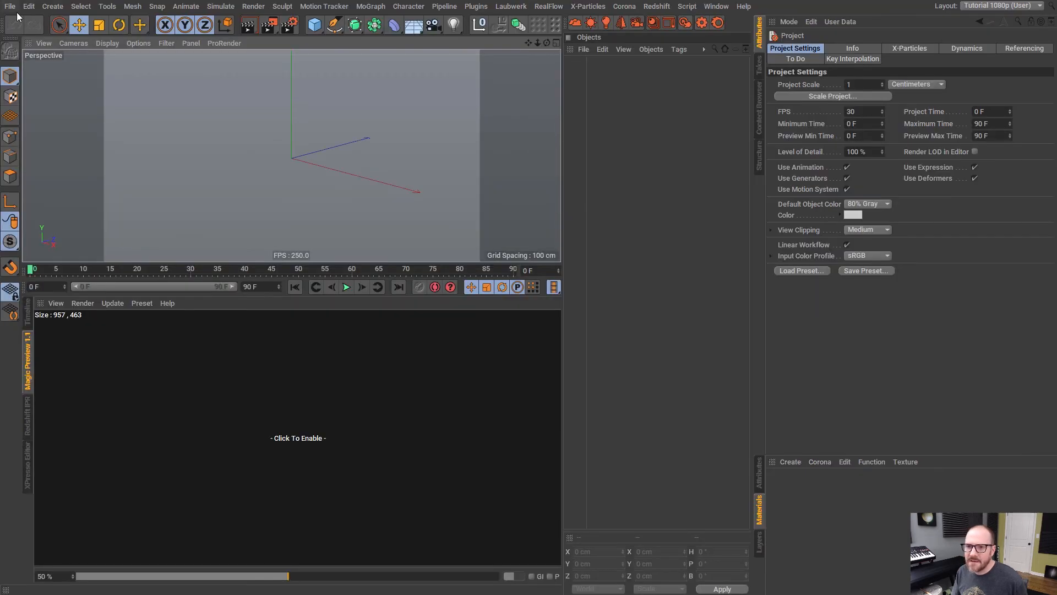
left_click(9, 6)
left_click(246, 236)
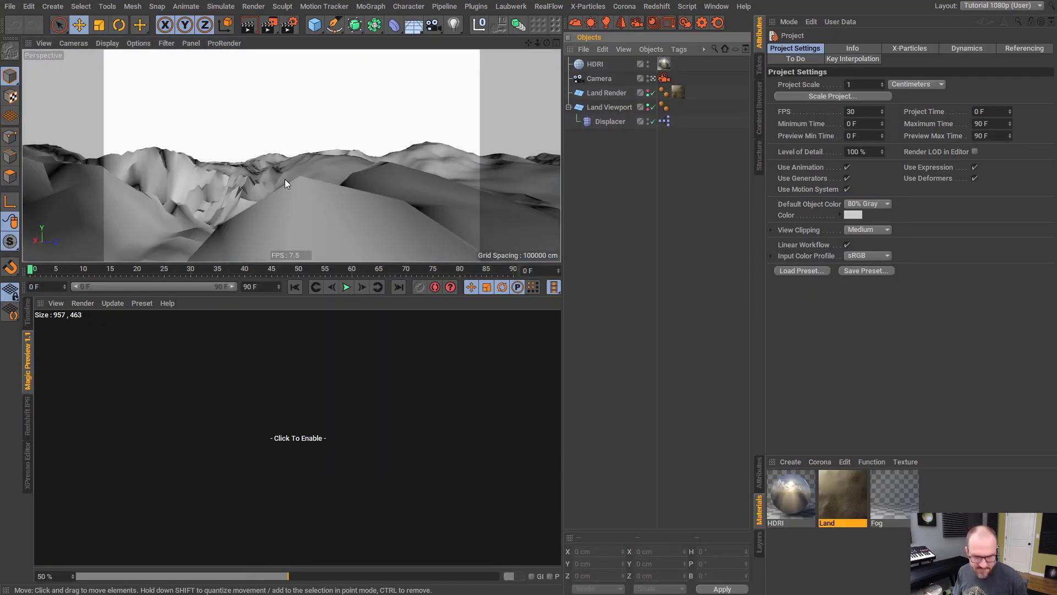
Reframe the camera on the valley between the ridges and check the denoising options in Corona's general render settings
left_click_drag(285, 179, 306, 184, "alt")
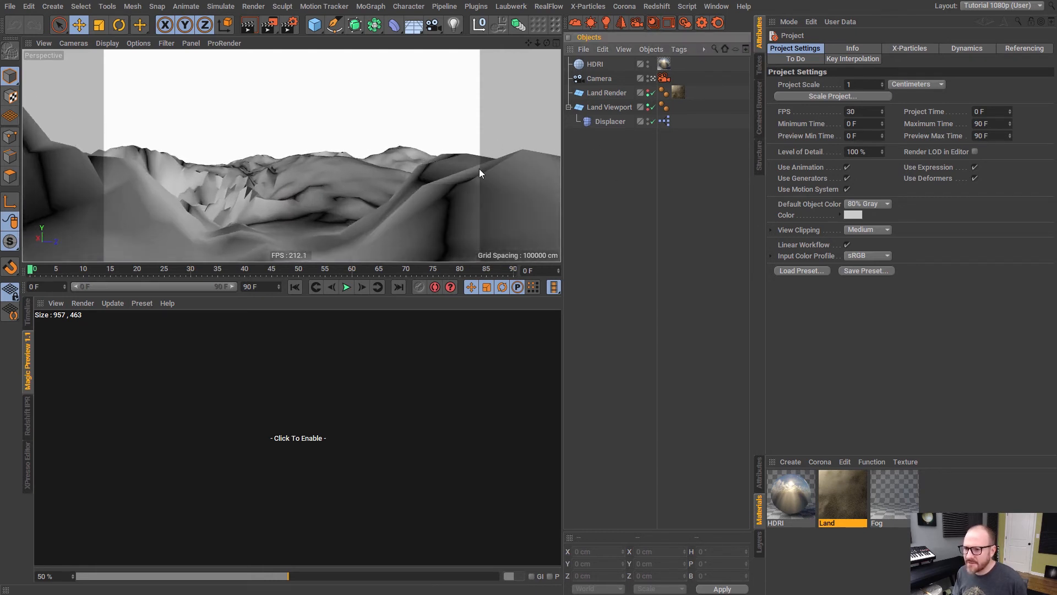
key("ctrl+b")
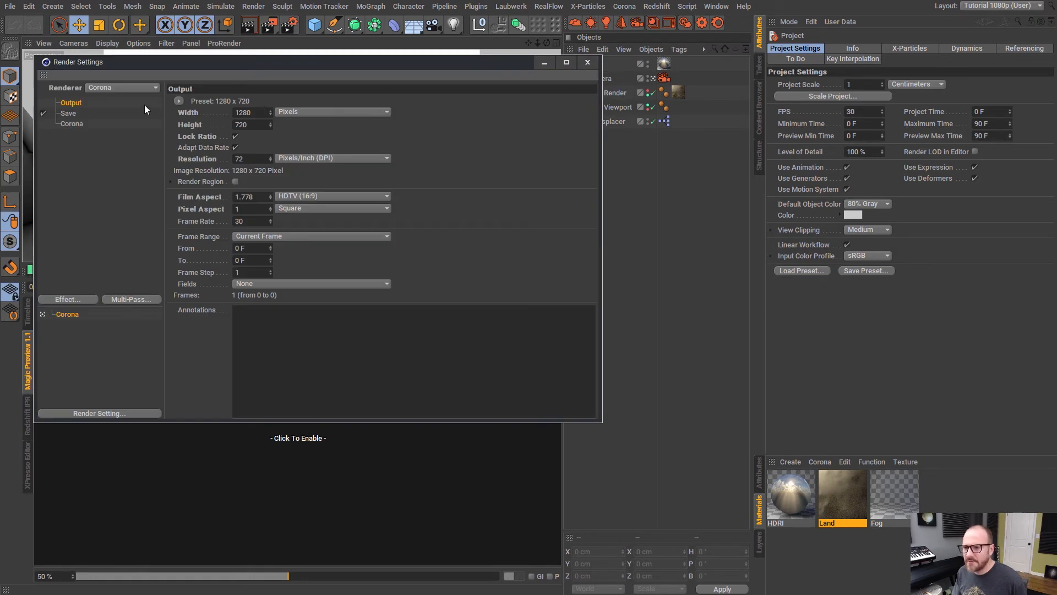
left_click(71, 123)
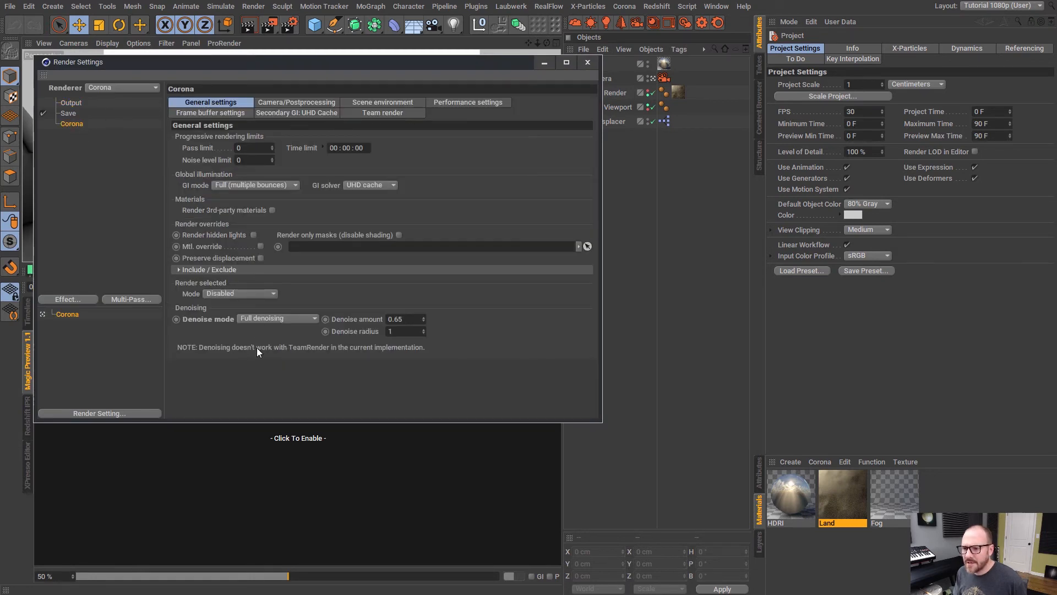
left_click(586, 62)
Render the reframed view to the Picture Viewer and enlarge the viewer window to fit the whole frame
left_click(331, 189)
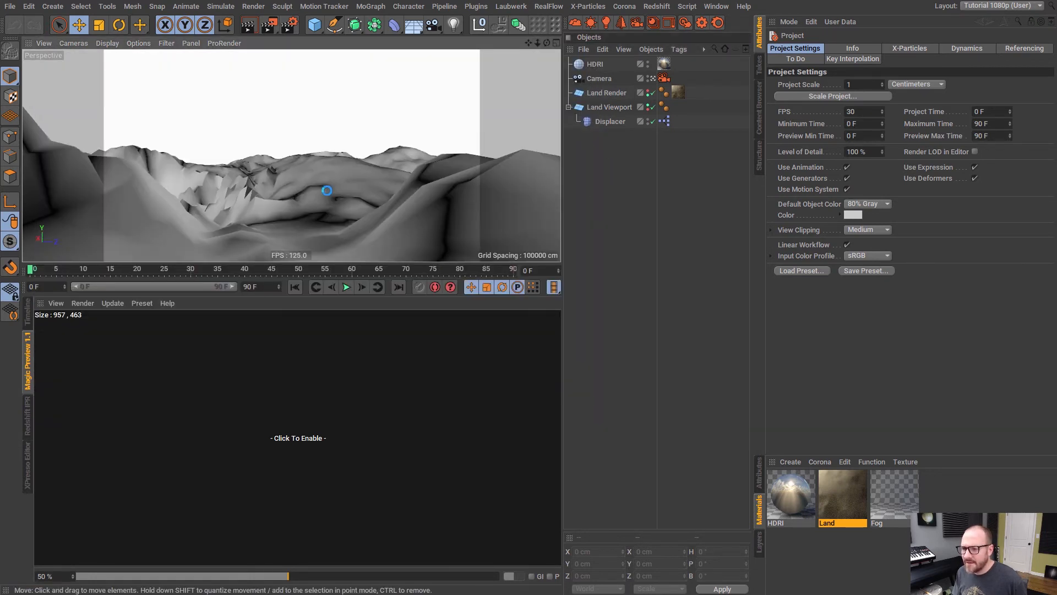
key("shift+r")
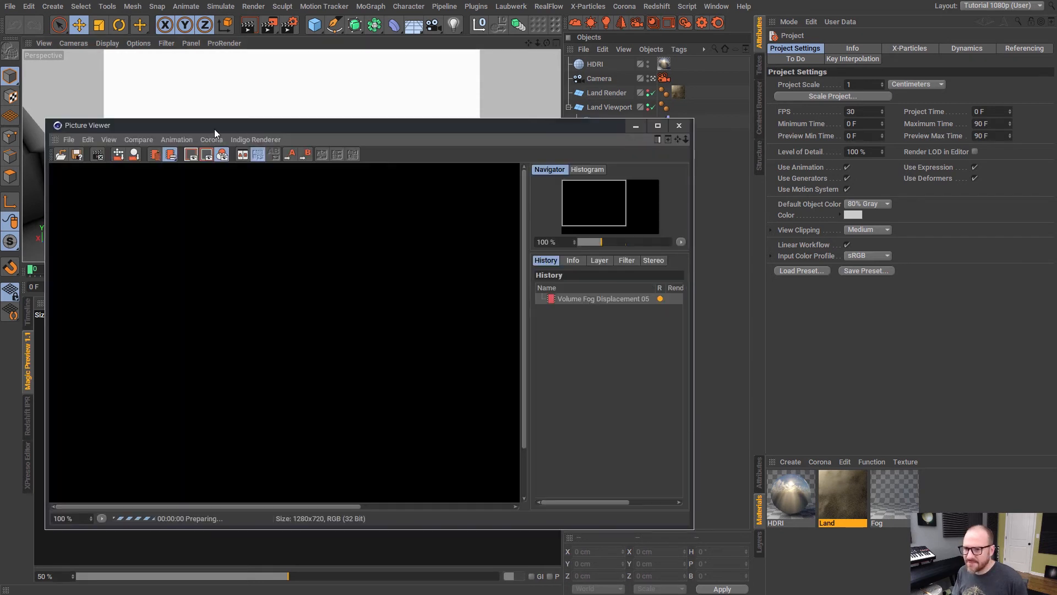
left_click_drag(220, 125, 208, 56)
left_click_drag(680, 460, 1001, 539)
left_click_drag(578, 51, 578, 51)
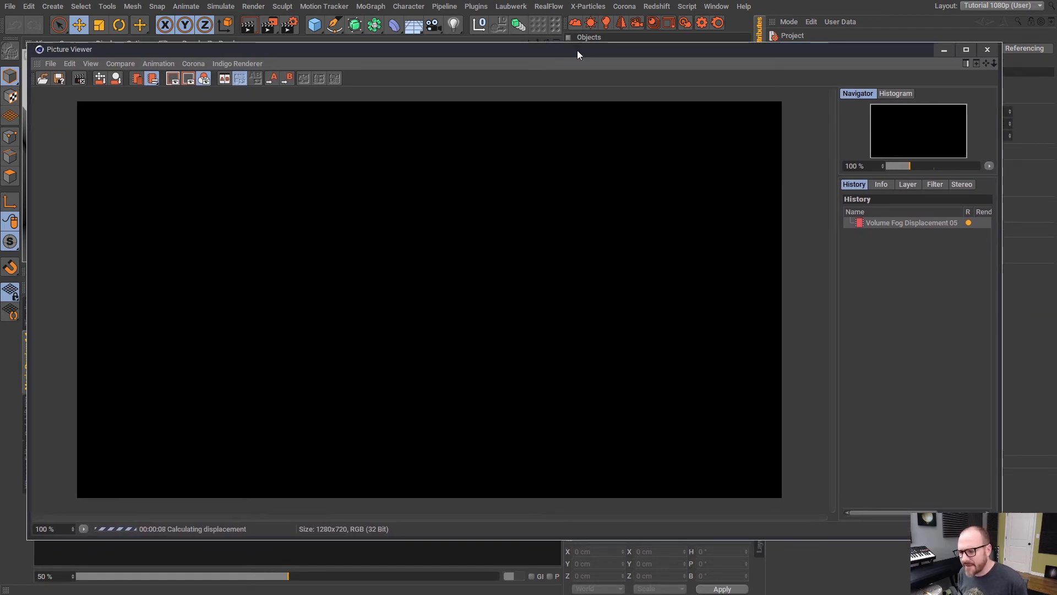
Switch to the web browser and look through the CG HDRI V2, CG HDRI V1 and blackstar Reference Shader product pages
key("alt+Tab")
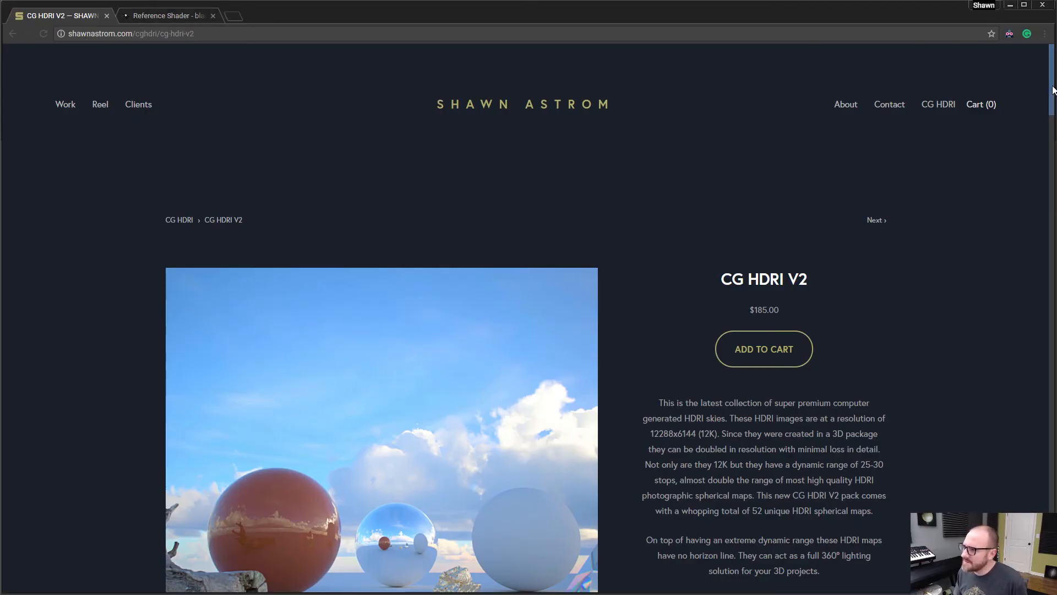
scroll(1020, 84, "down", 12)
scroll(525, 319, "down", 8)
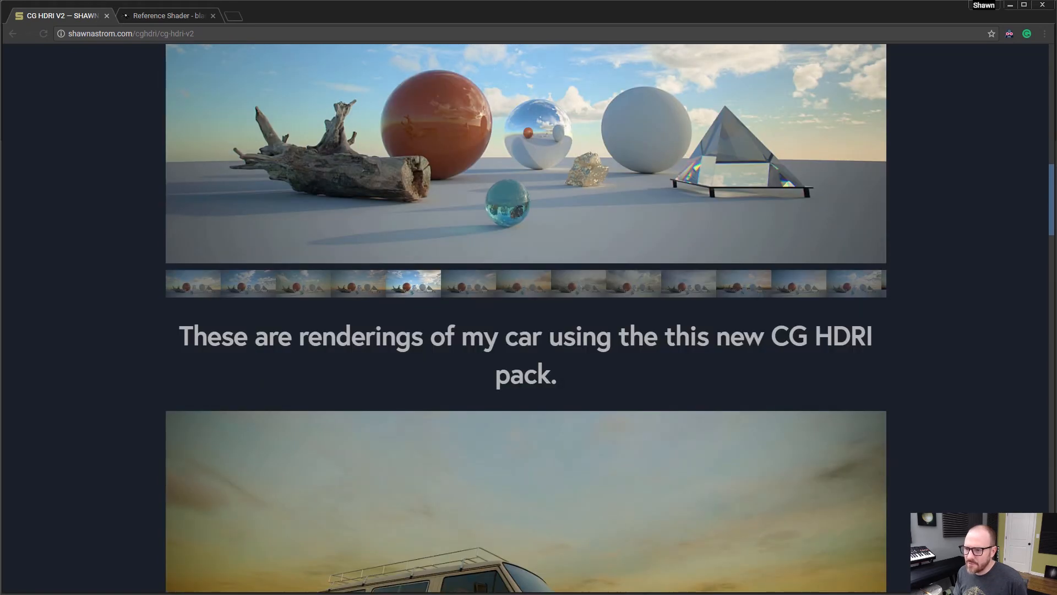
scroll(525, 318, "up", 20)
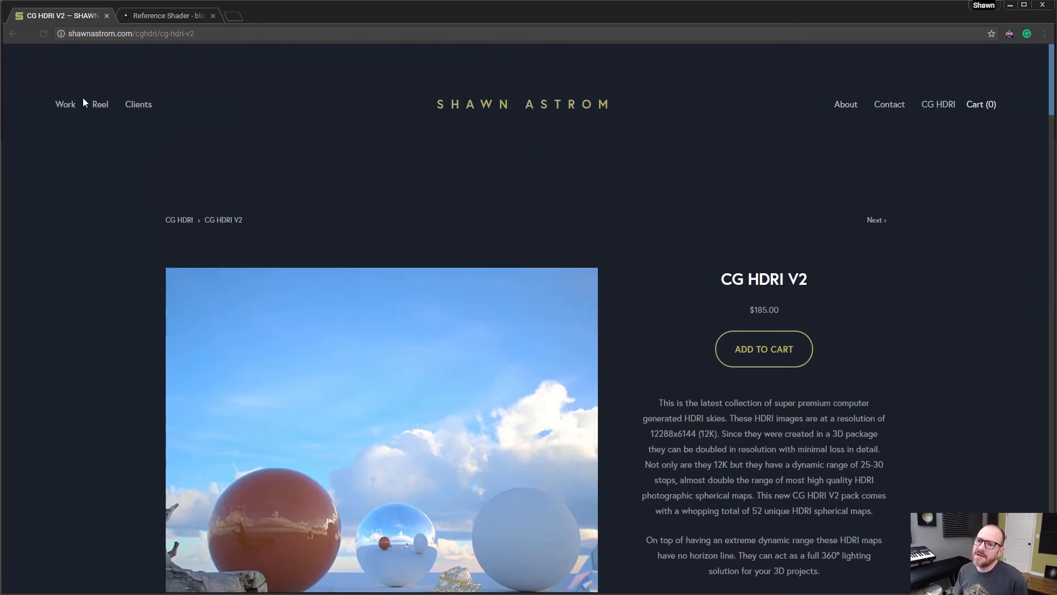
left_click(12, 34)
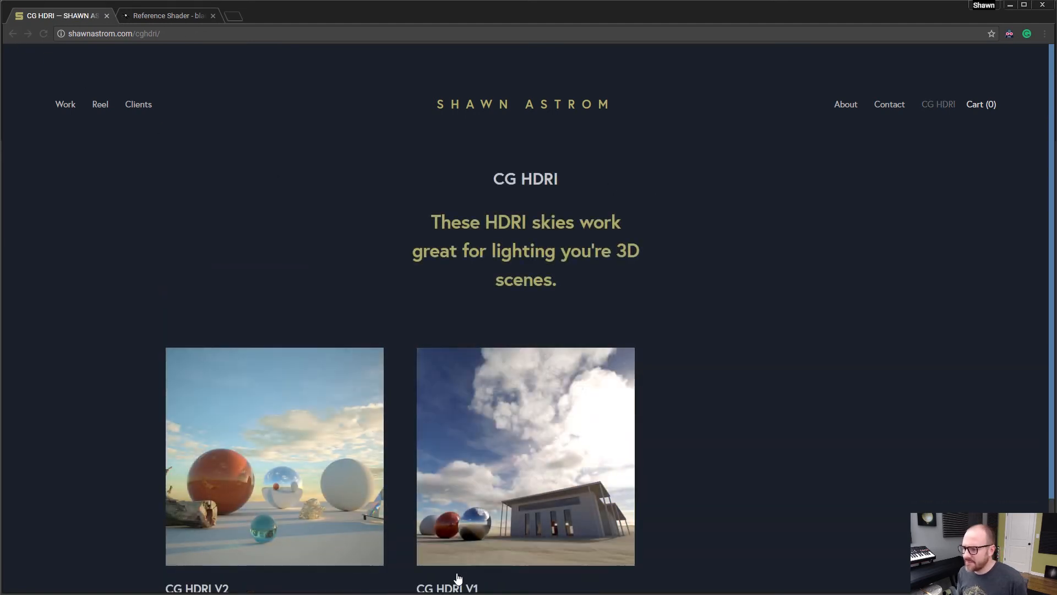
left_click(481, 556)
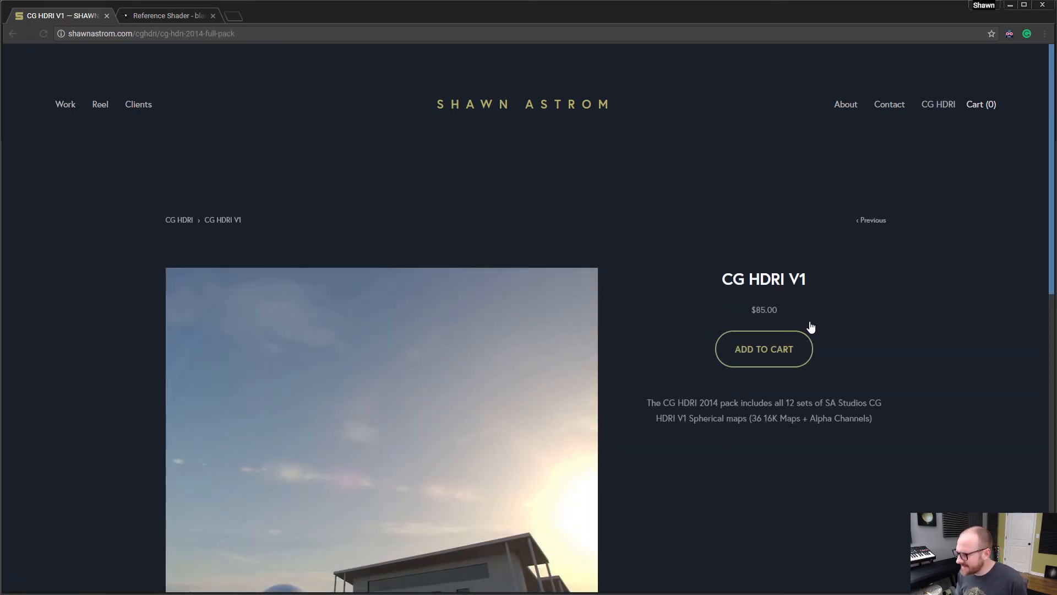
scroll(905, 232, "down", 2)
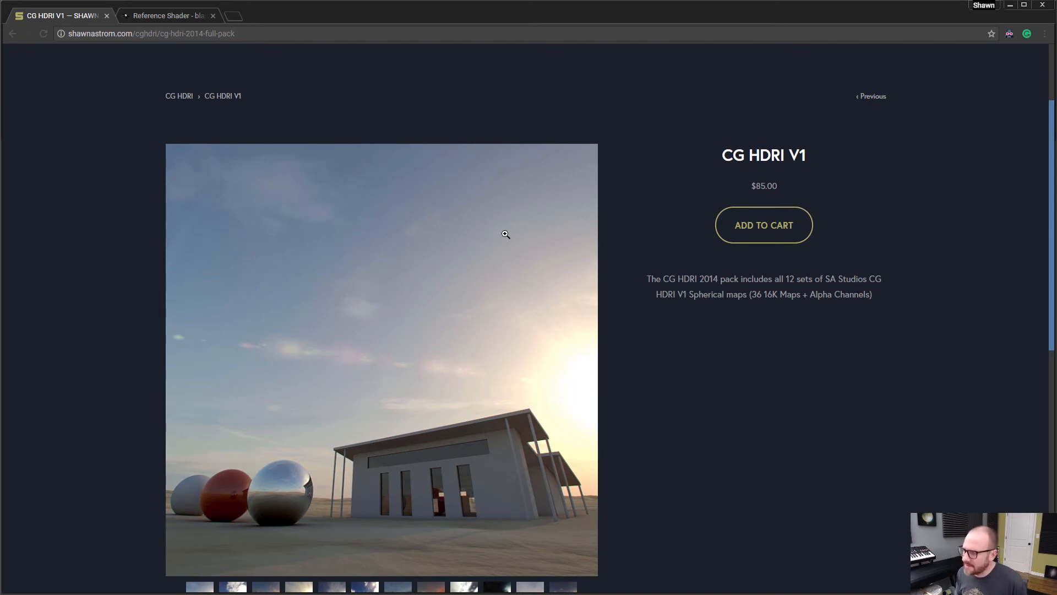
scroll(1051, 190, "up", 2)
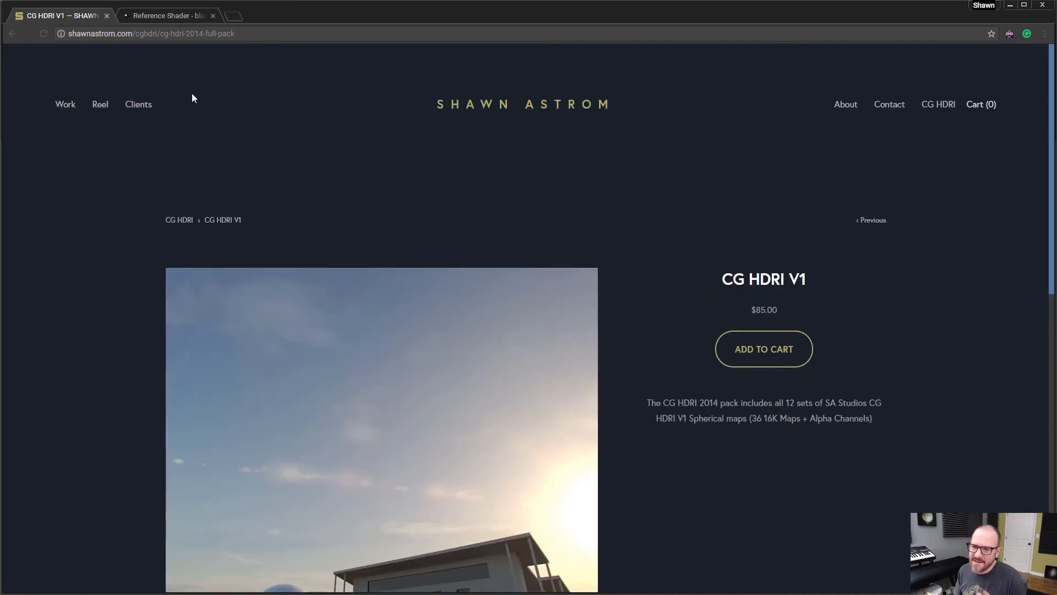
left_click(135, 11)
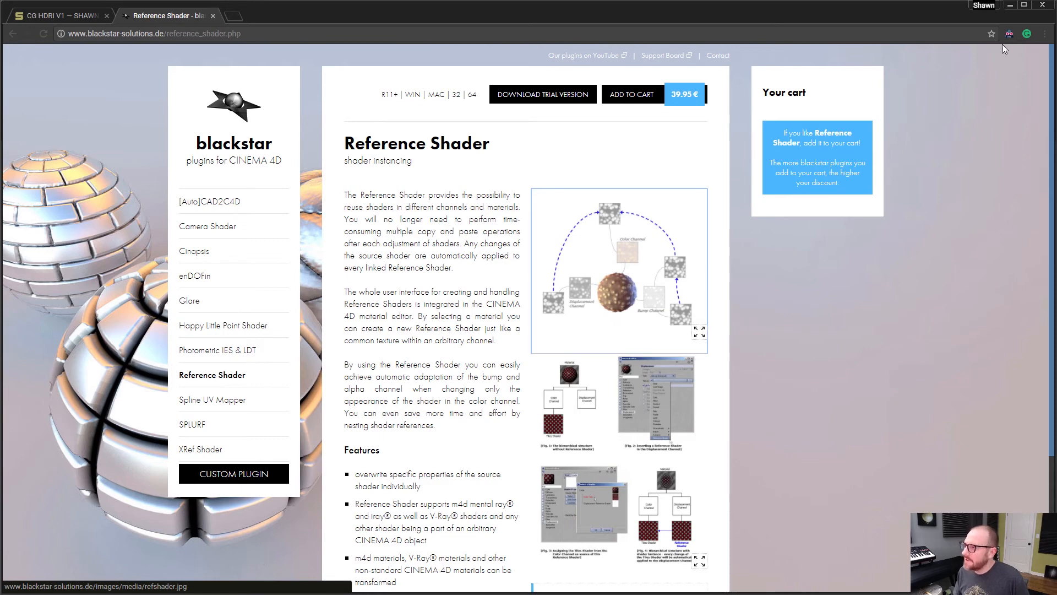
Switch back to Cinema 4D and open the Corona post-process window over the running render in the Picture Viewer
left_click(1010, 5)
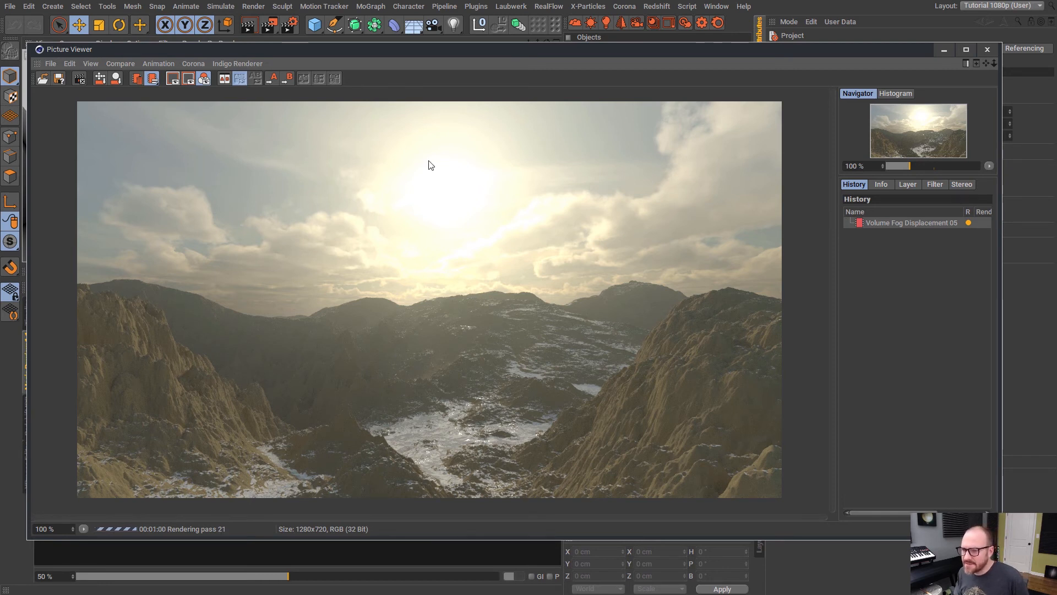
left_click_drag(486, 50, 487, 54)
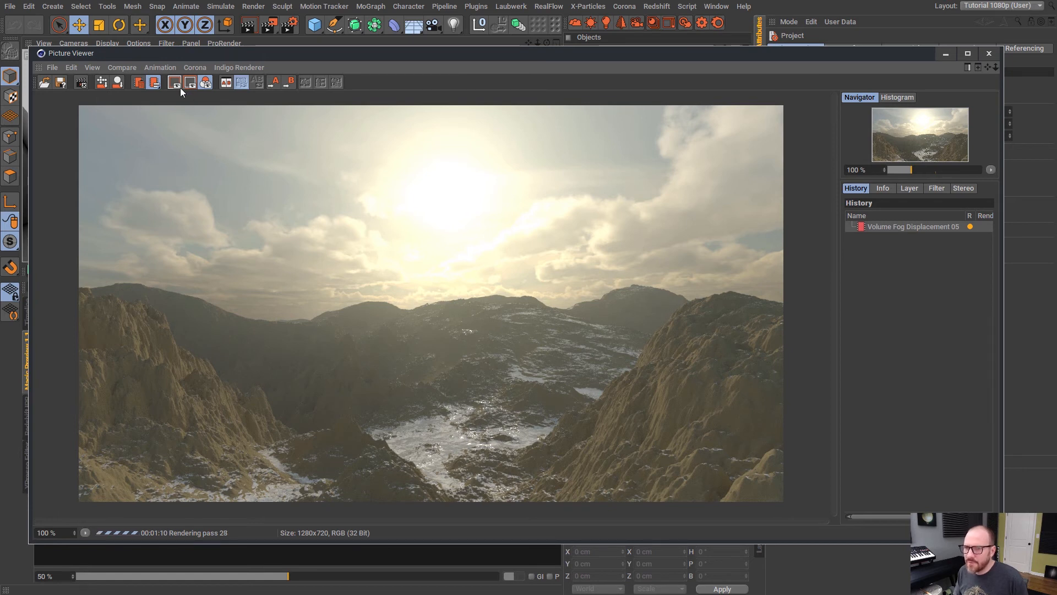
left_click(195, 67)
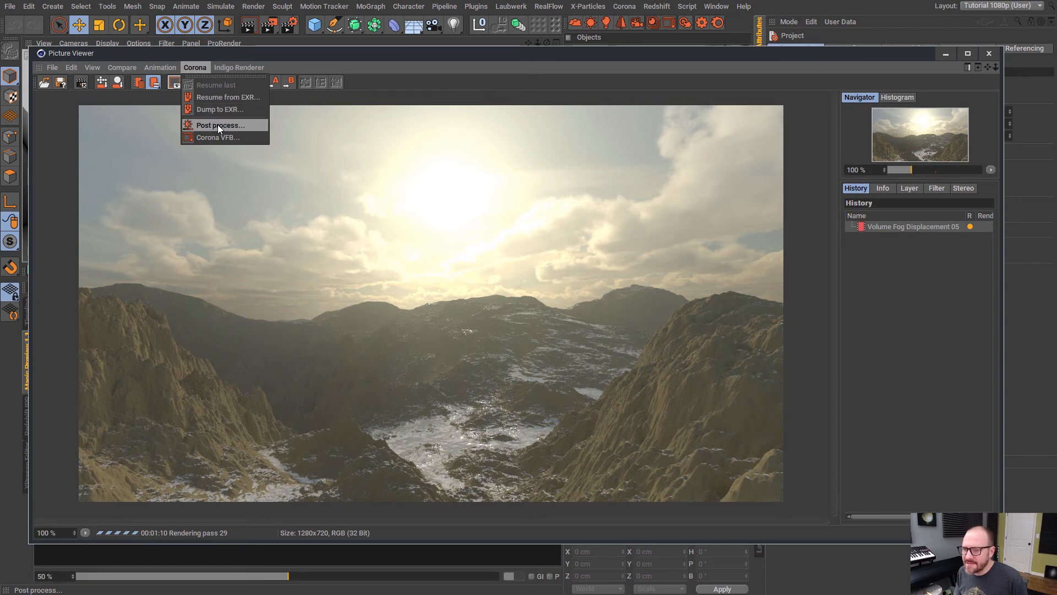
left_click(217, 125)
left_click_drag(533, 0, 597, 0)
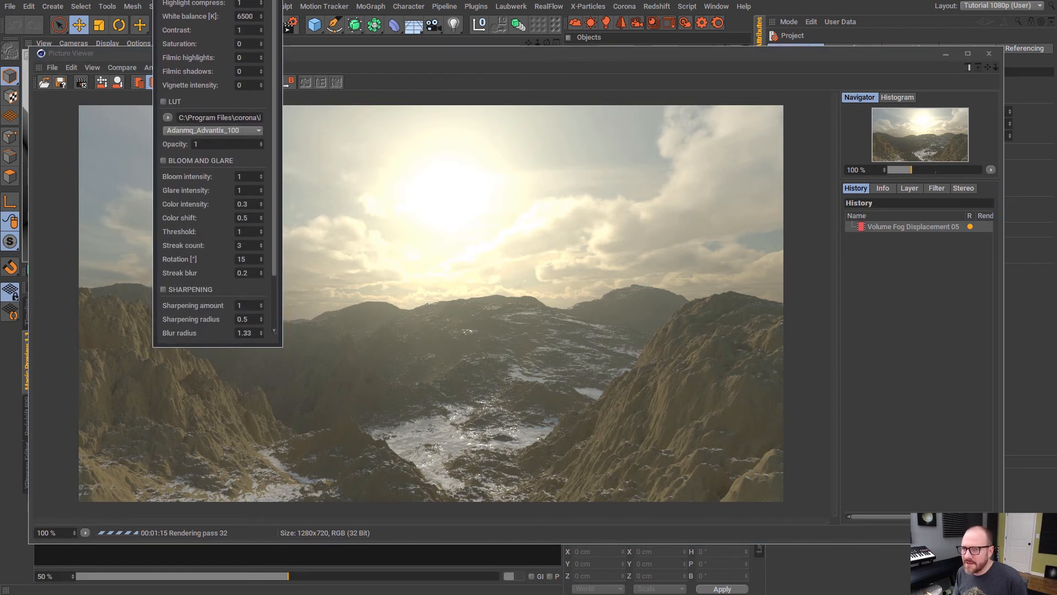
left_click_drag(207, 0, 737, 112)
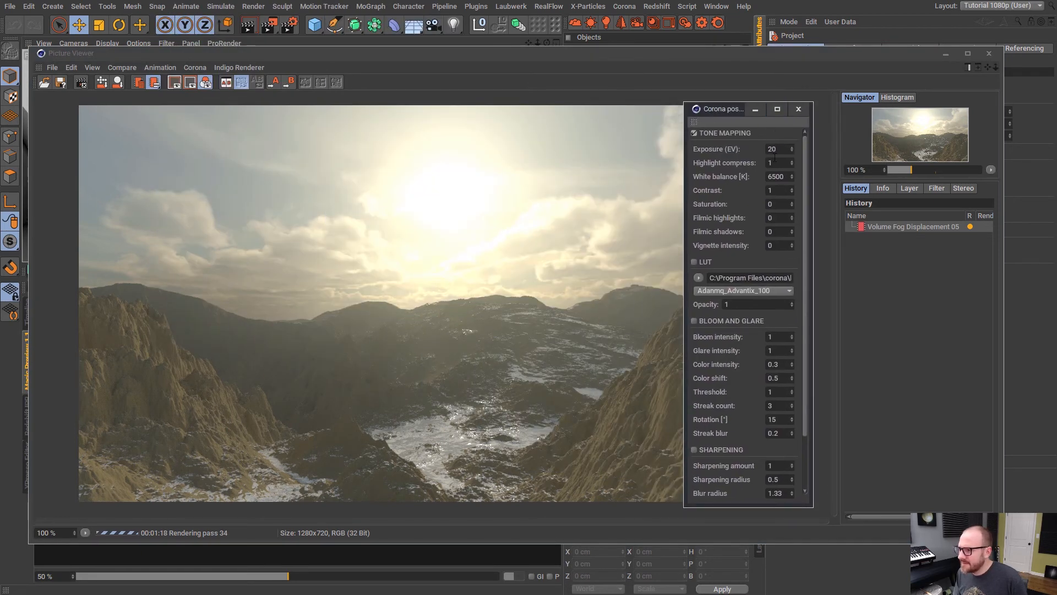
Enable the LUT, choose Adanmq_Canon_DSC_S315_n2, try a lower exposure and set the exposure back to 20 EV
left_click(694, 262)
left_click(735, 290)
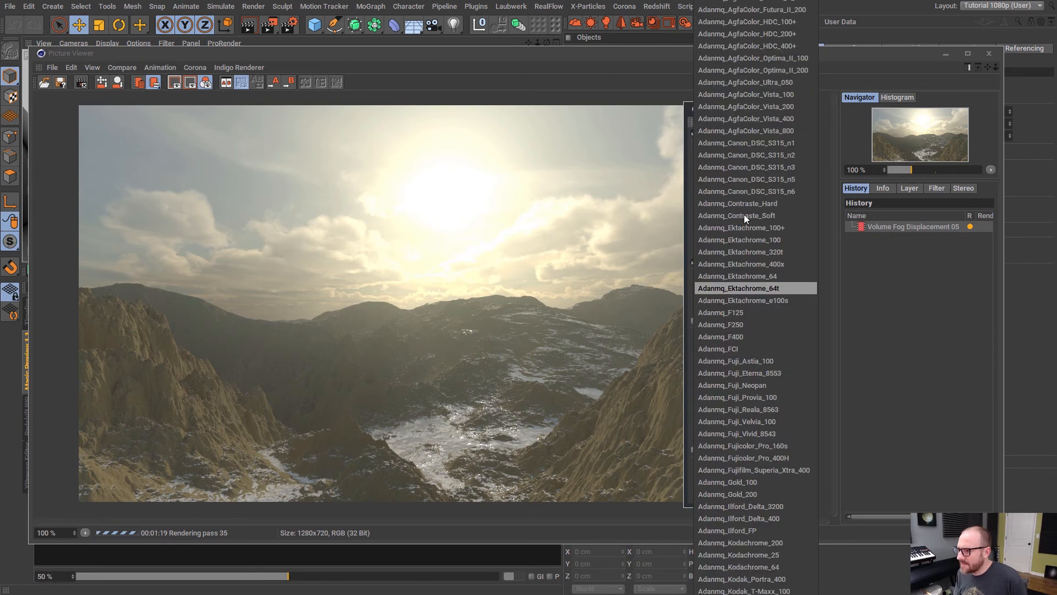
left_click(746, 151)
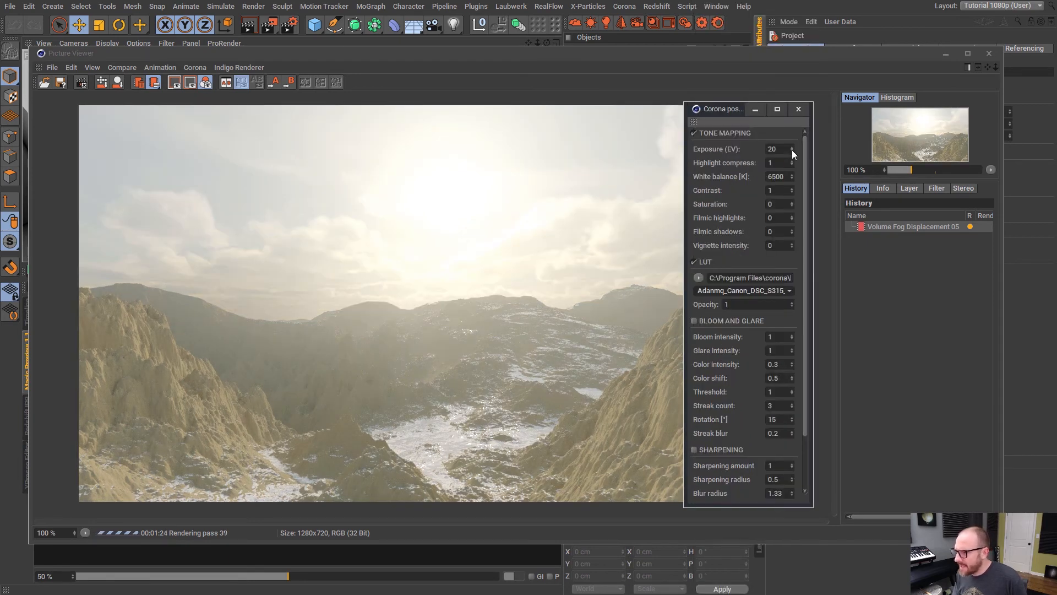
left_click_drag(791, 149, 551, 127)
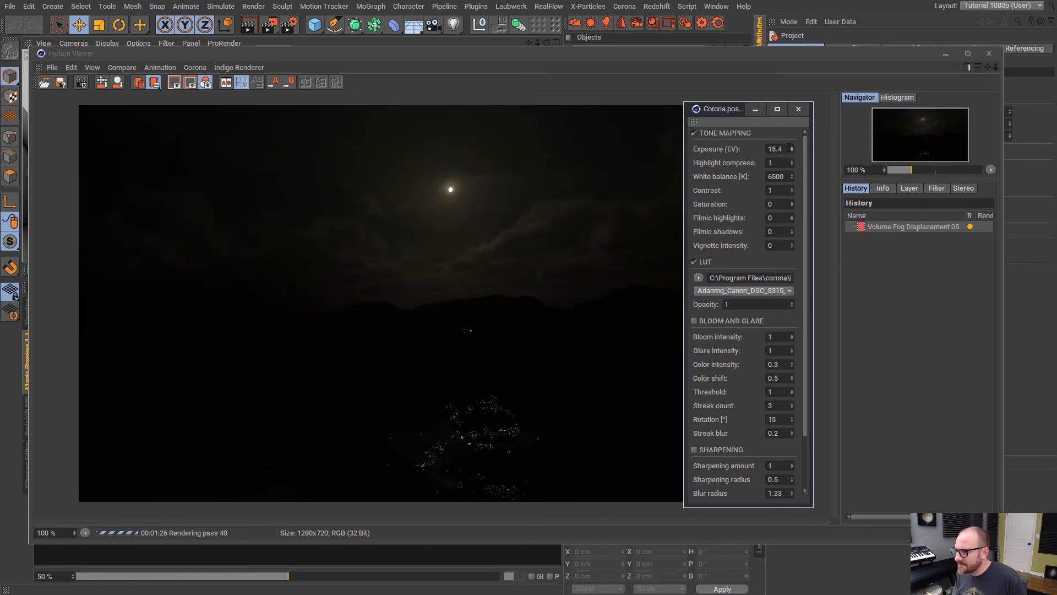
type("20")
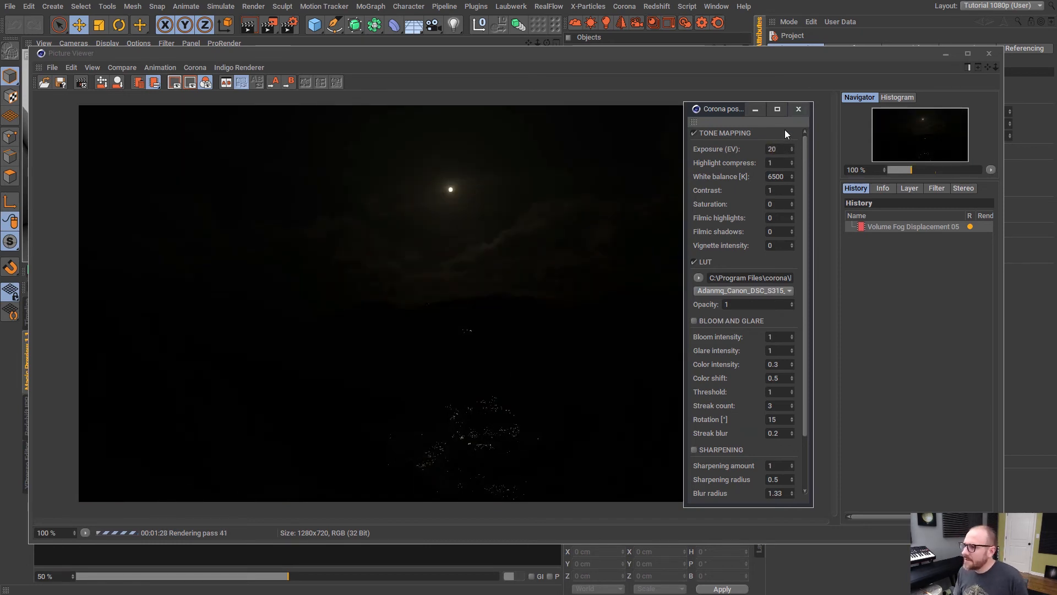
key("Return")
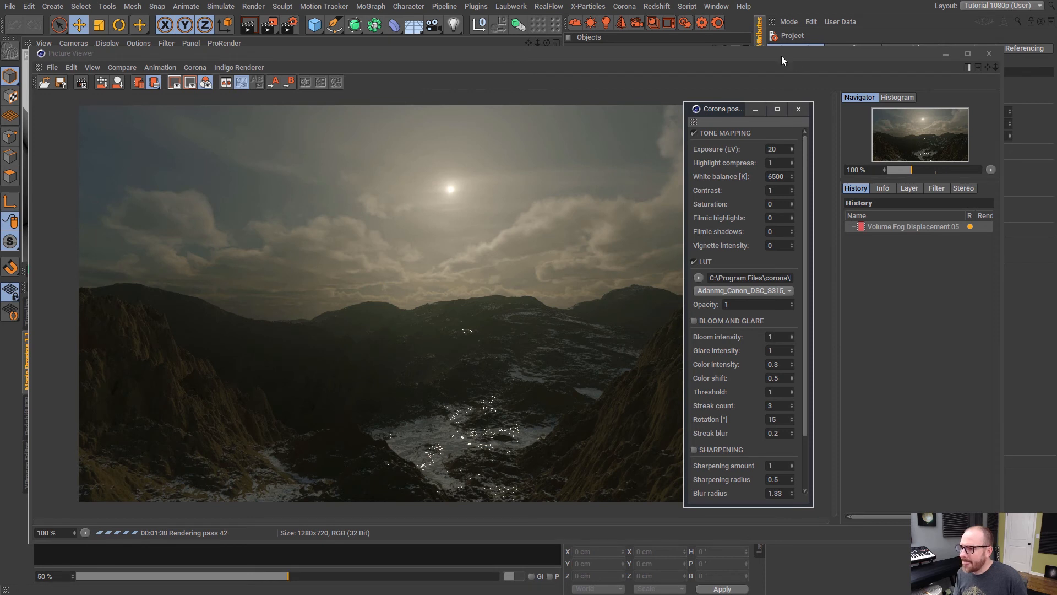
Move the post-process window off the image, raise filmic highlights to 0.81 and enlarge the window
left_click_drag(728, 109, 846, 109)
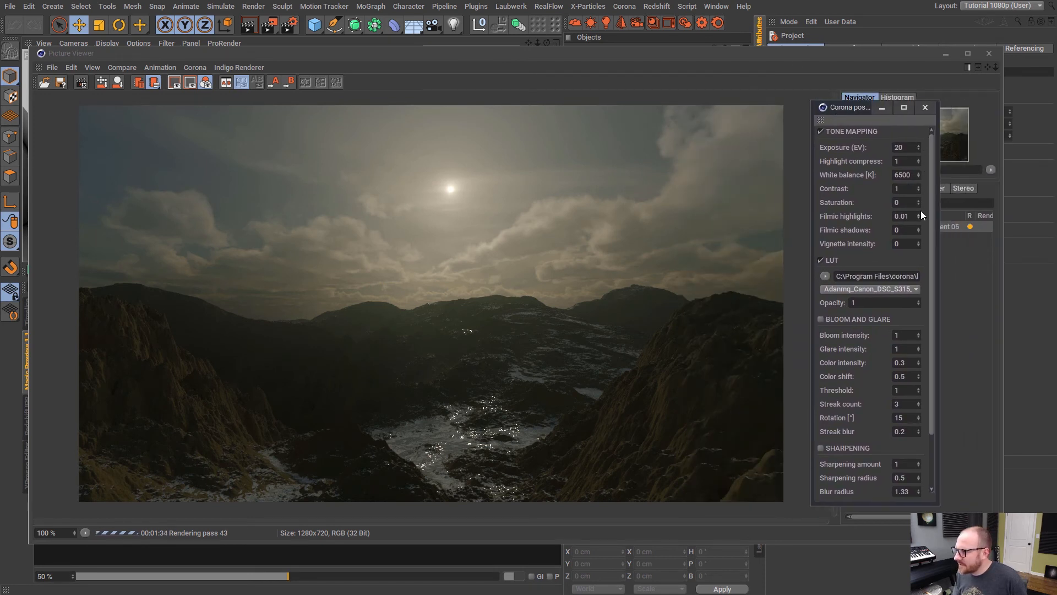
left_click_drag(922, 200, 929, 193)
left_click_drag(936, 502, 993, 548)
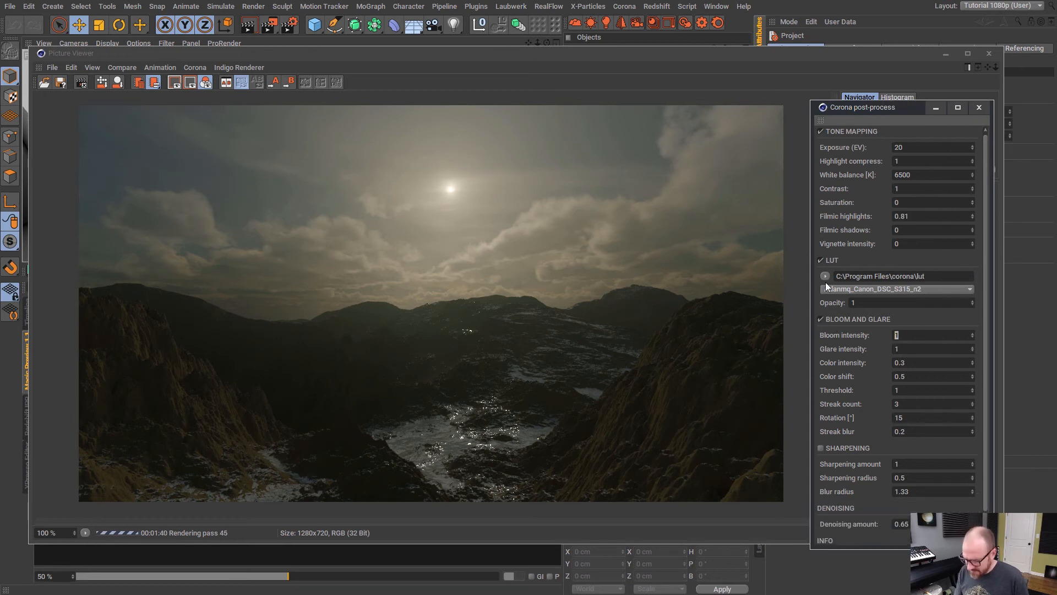
Enable bloom and glare, trying a bloom intensity of 5 before setting it to 10
type("5")
key("Return")
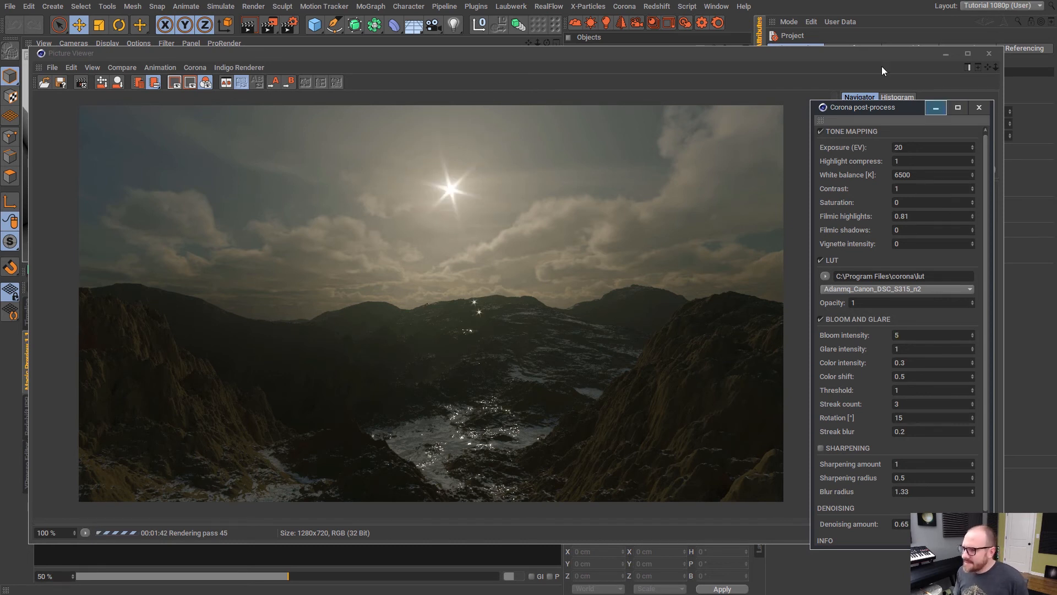
type("10")
key("Return")
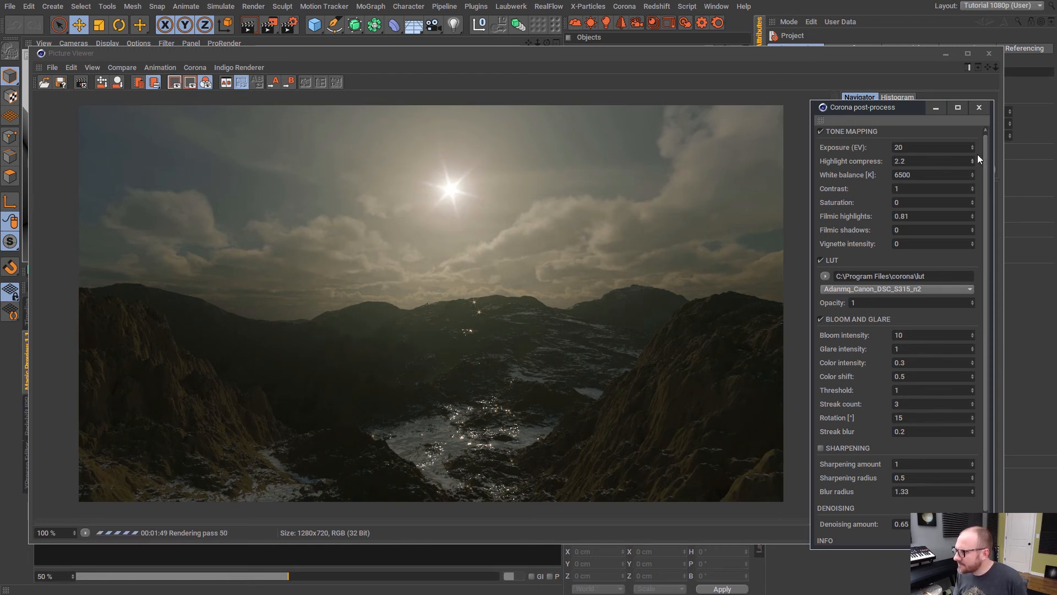
In tone mapping, set highlight compression to 3.7, white balance to 5500 K and contrast to 2.8
left_click_drag(977, 155, 975, 147)
double_click(903, 175)
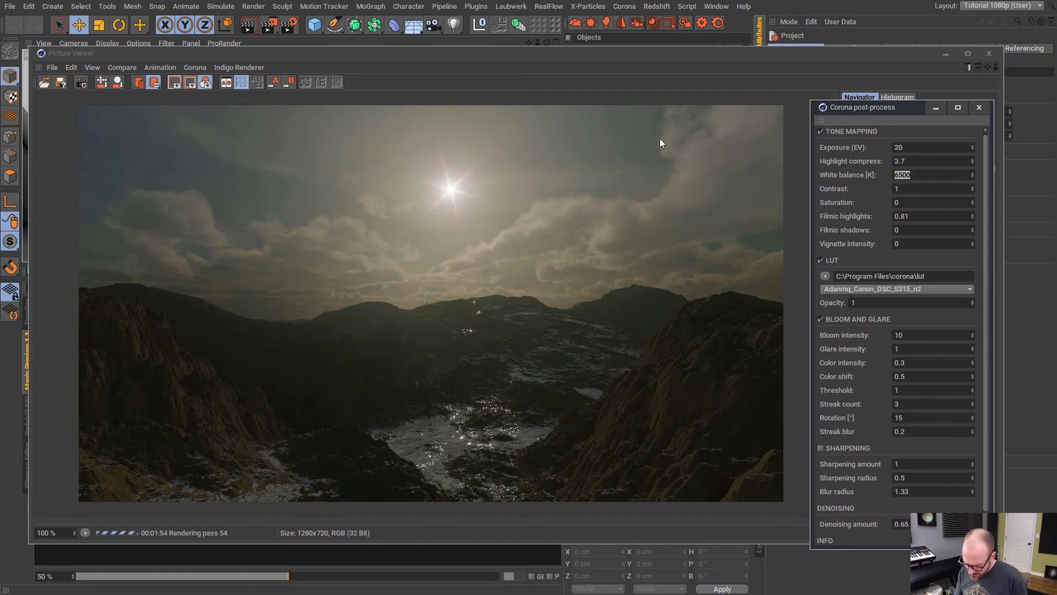
type("5")
key("Return")
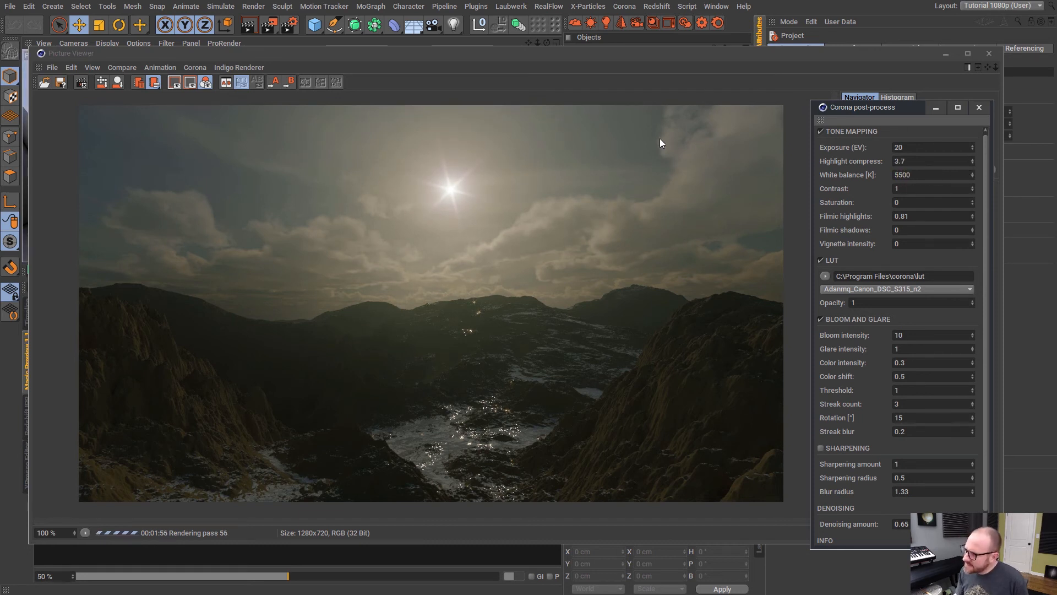
left_click_drag(975, 181, 973, 190)
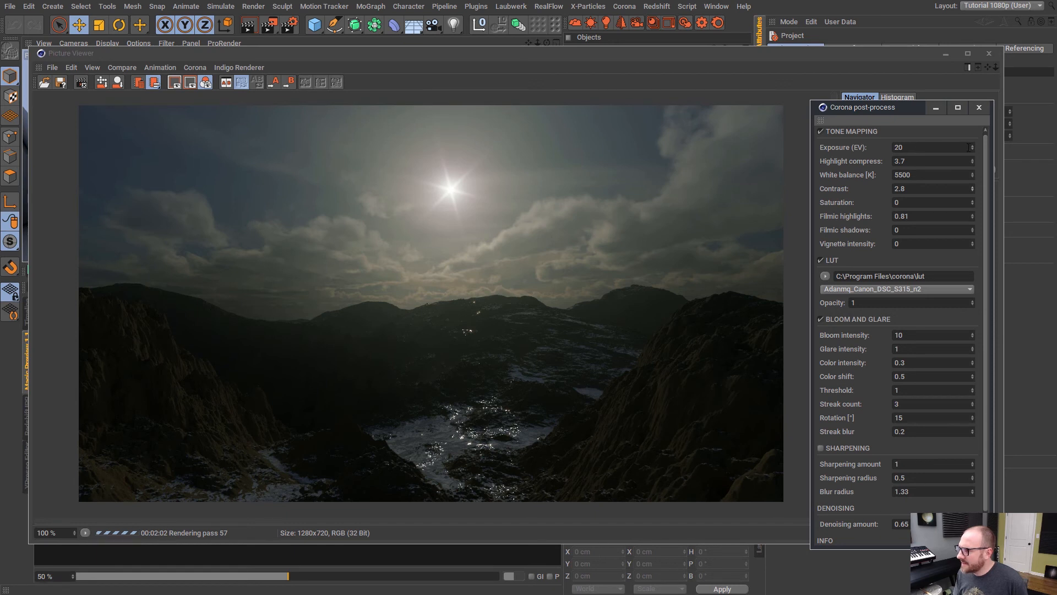
left_click_drag(973, 149, 876, 91)
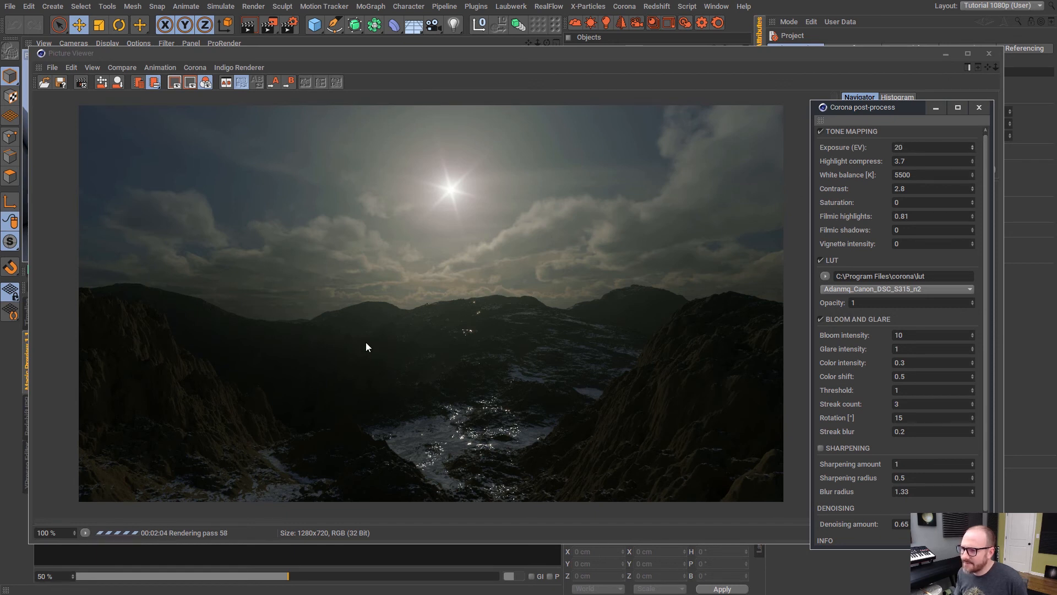
Close the post-process window and set the camera's Corona tag exposure to 21.5 EV, checking the result in the Picture Viewer
left_click(978, 108)
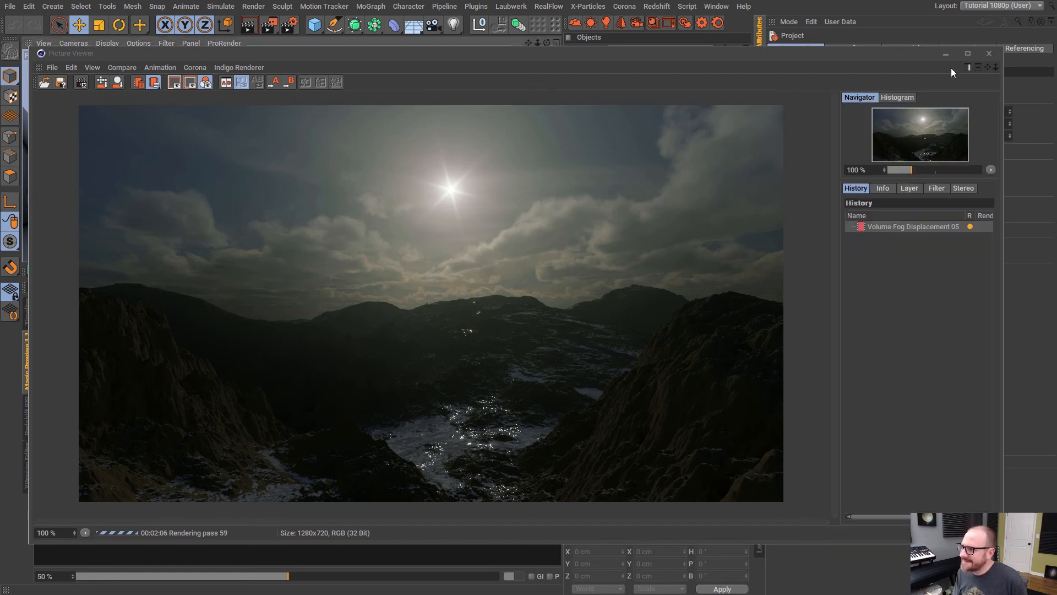
left_click(945, 53)
left_click(663, 77)
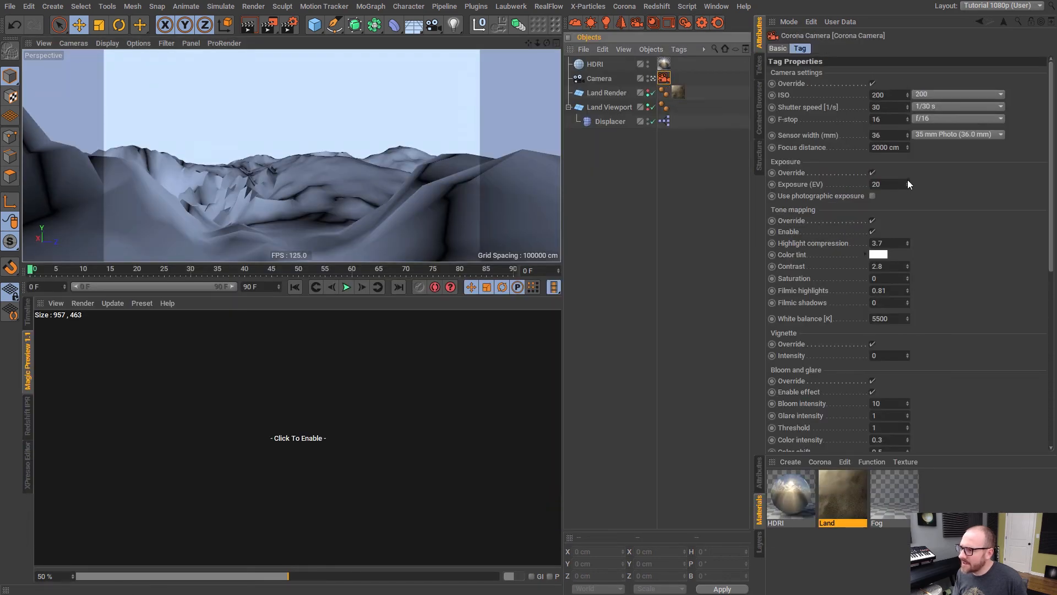
left_click_drag(907, 183, 917, 169)
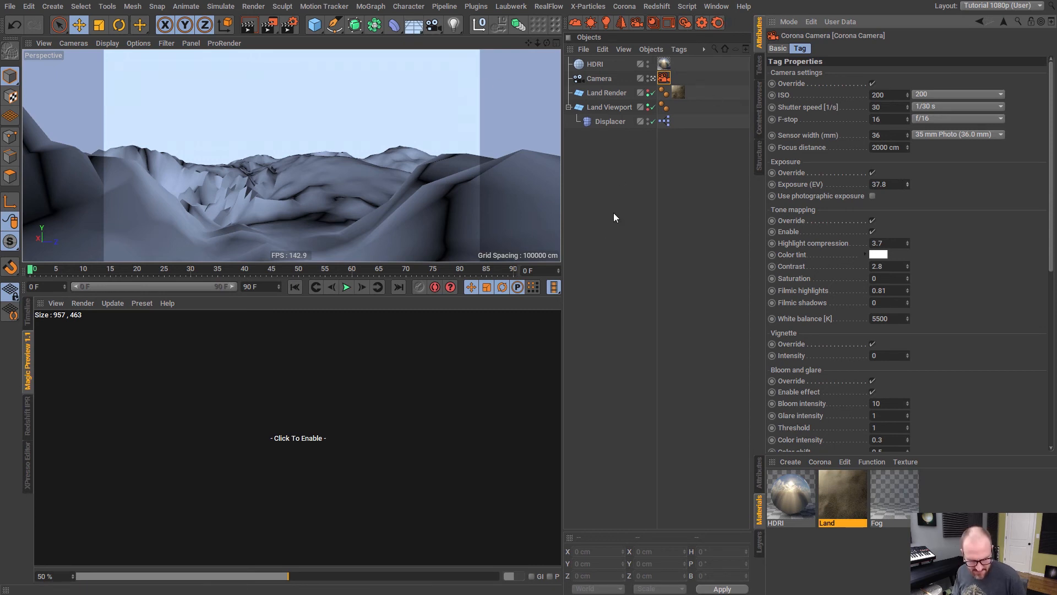
key("shift+r")
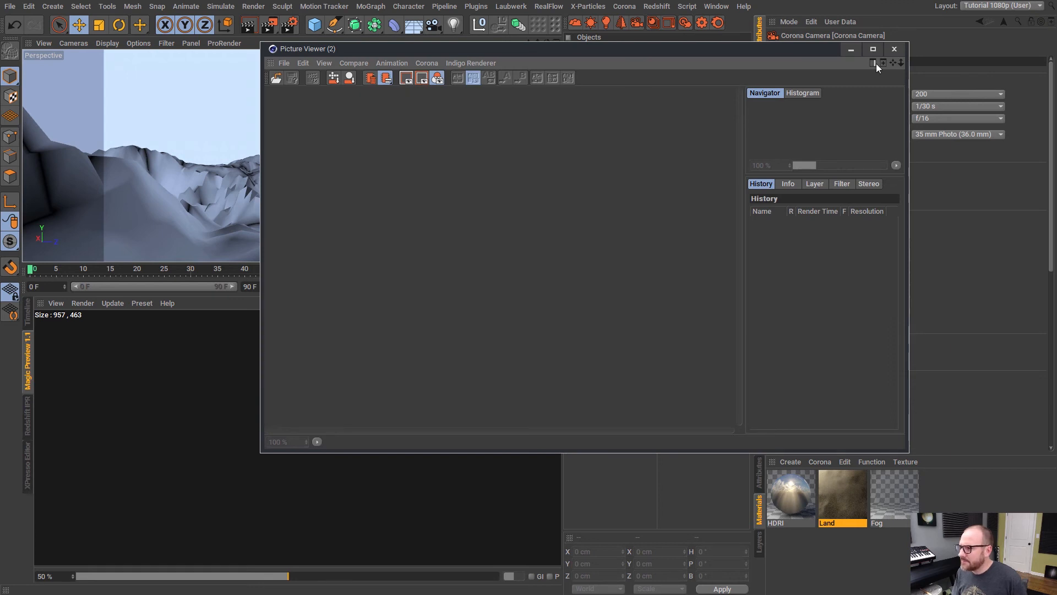
left_click(894, 50)
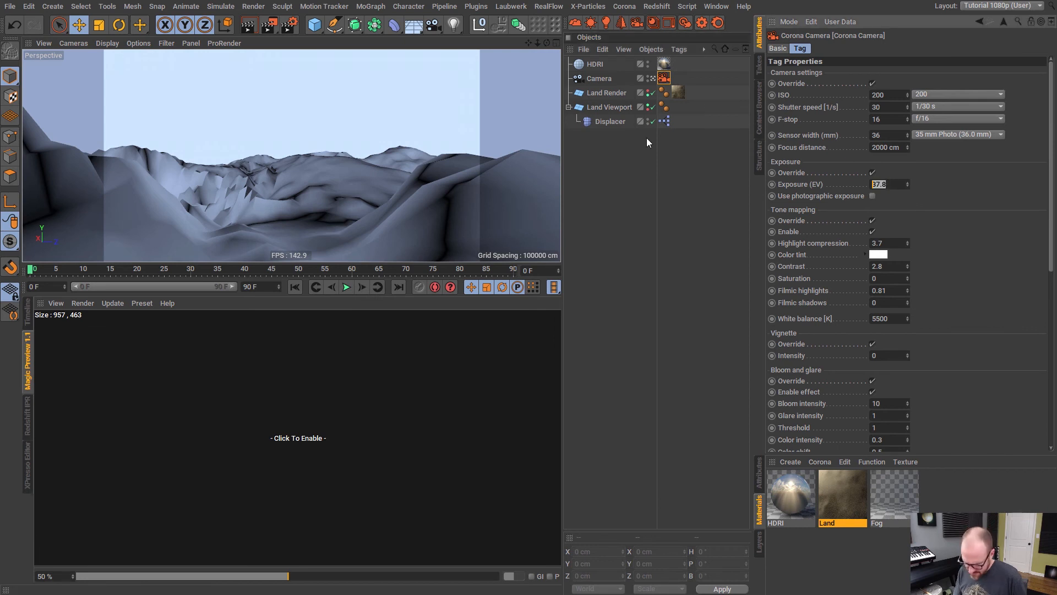
type("2")
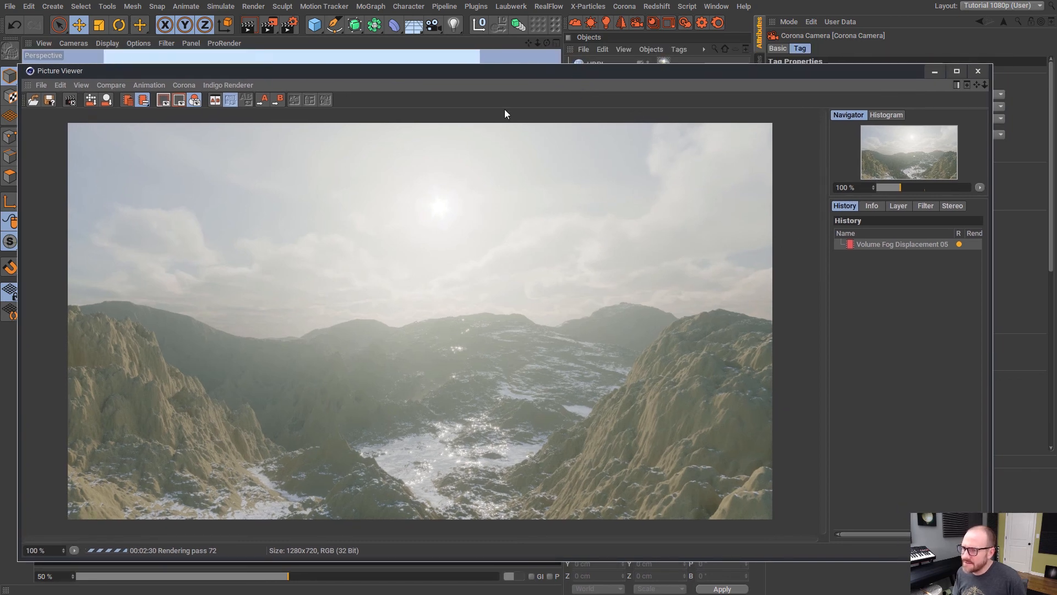
left_click(978, 71)
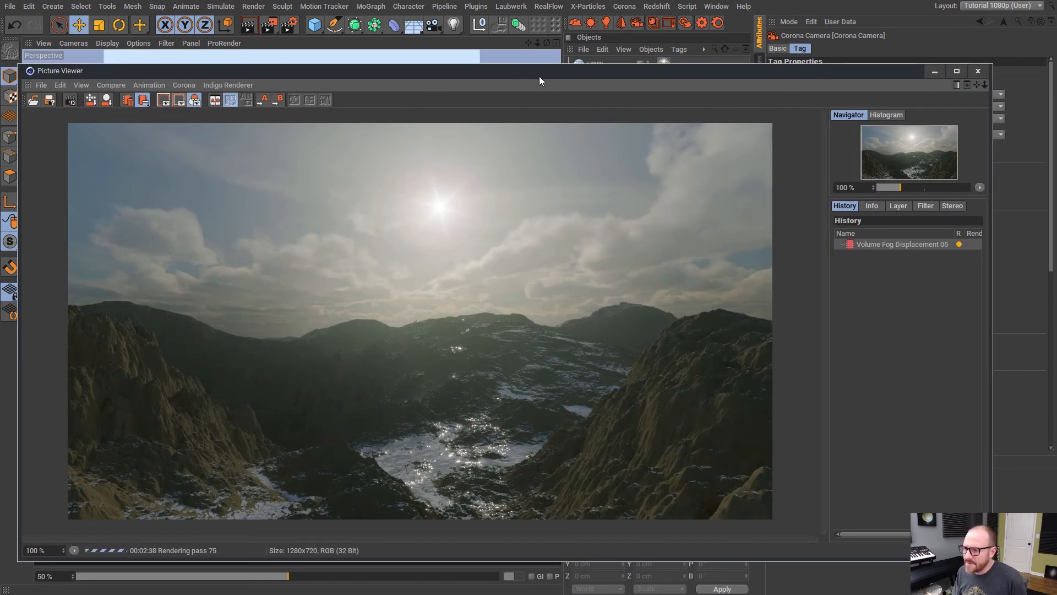
left_click_drag(540, 80, 553, 82)
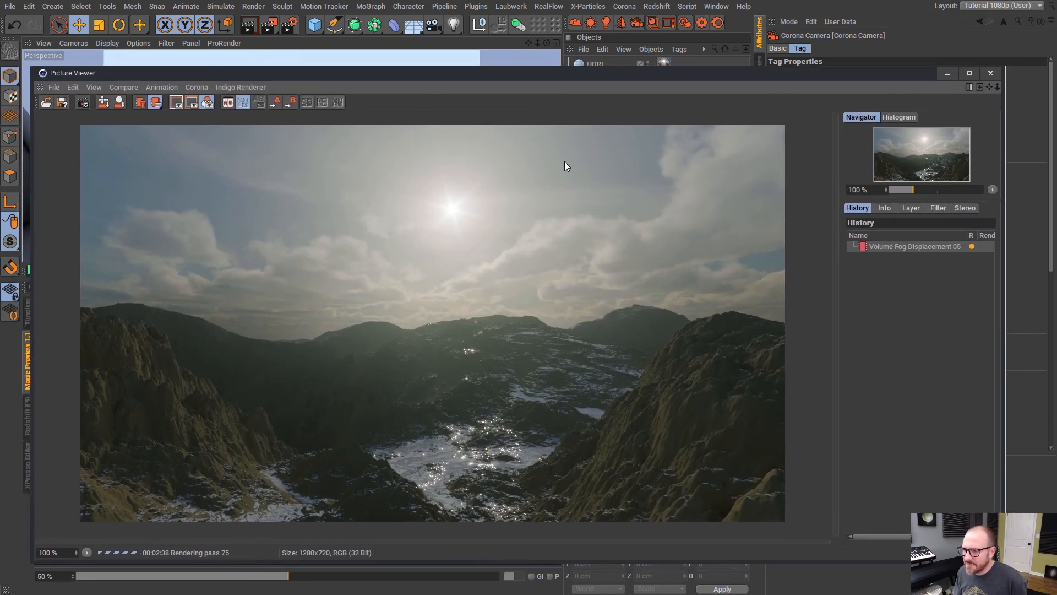
Reopen the Corona post-process window for the render and enable sharpening
left_click(189, 87)
left_click(213, 144)
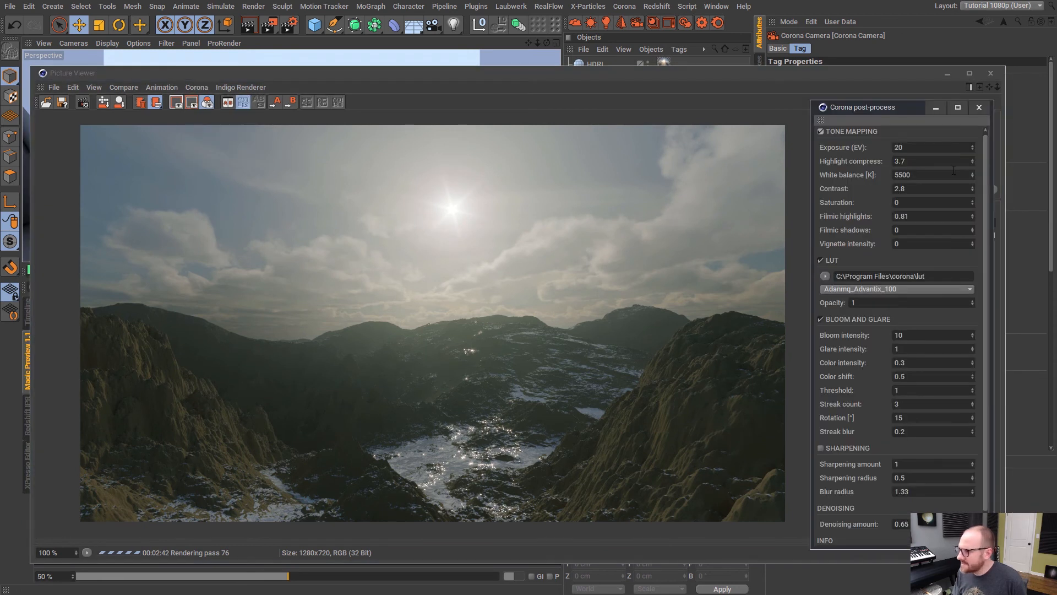
scroll(957, 425, "down", 1)
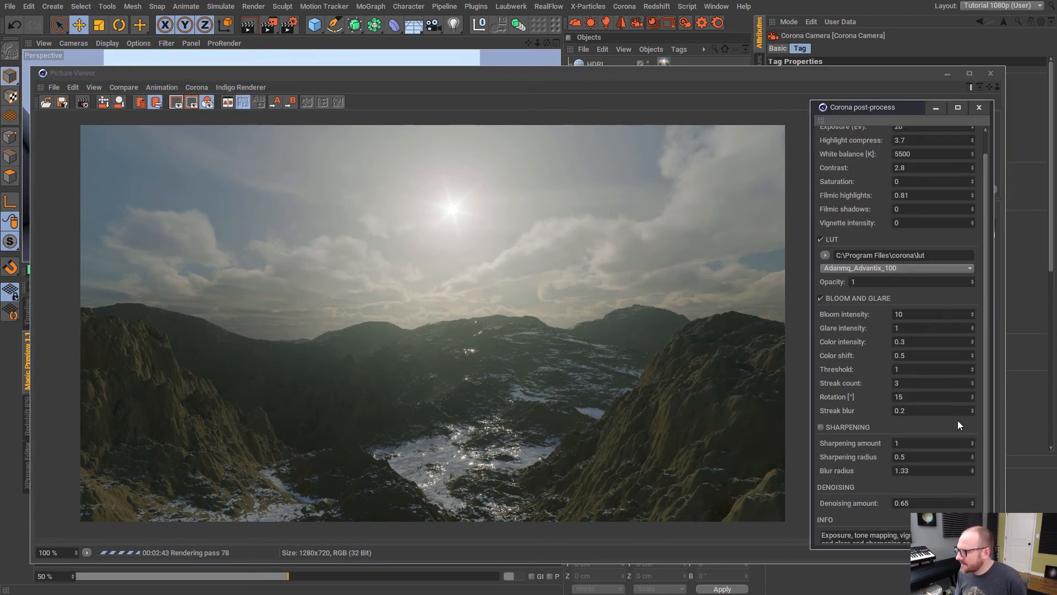
left_click(821, 427)
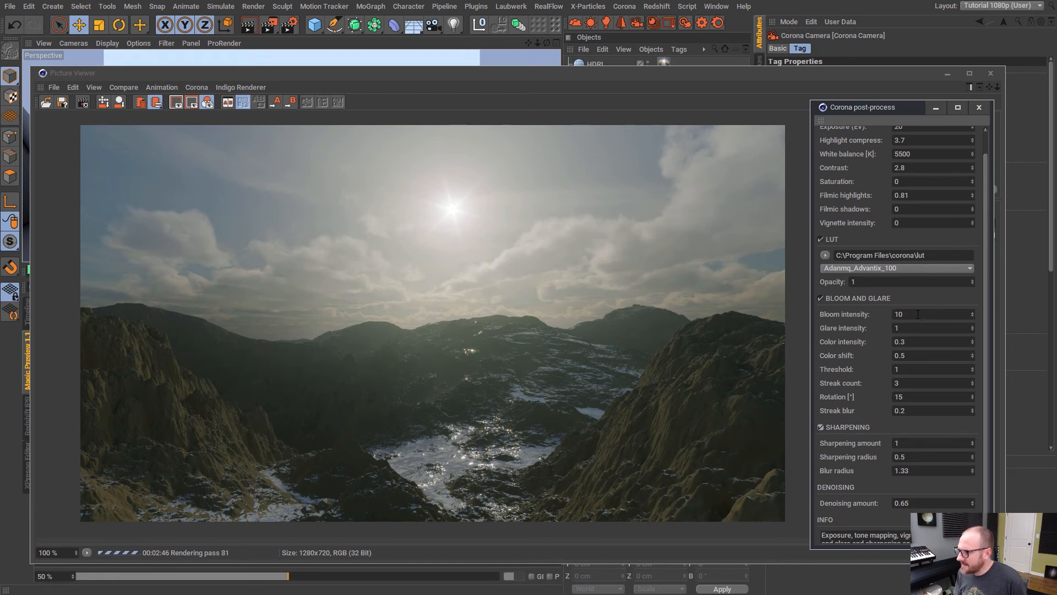
Increase the bloom intensity to 15 and the glare intensity to 2
left_click_drag(912, 314, 710, 278)
type("15")
key("Return")
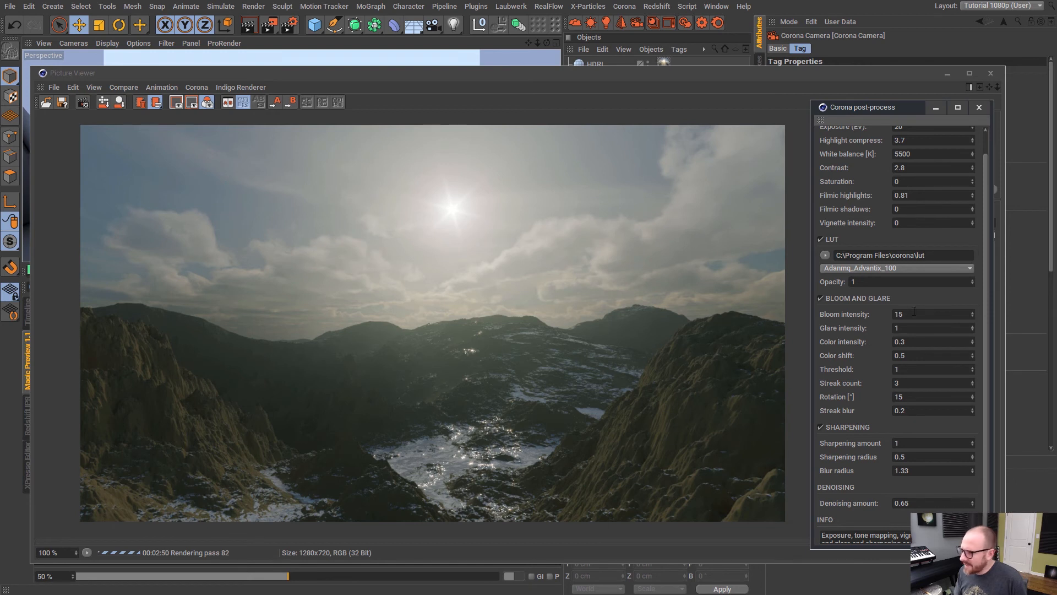
left_click_drag(911, 328, 672, 285)
type("2")
key("Return")
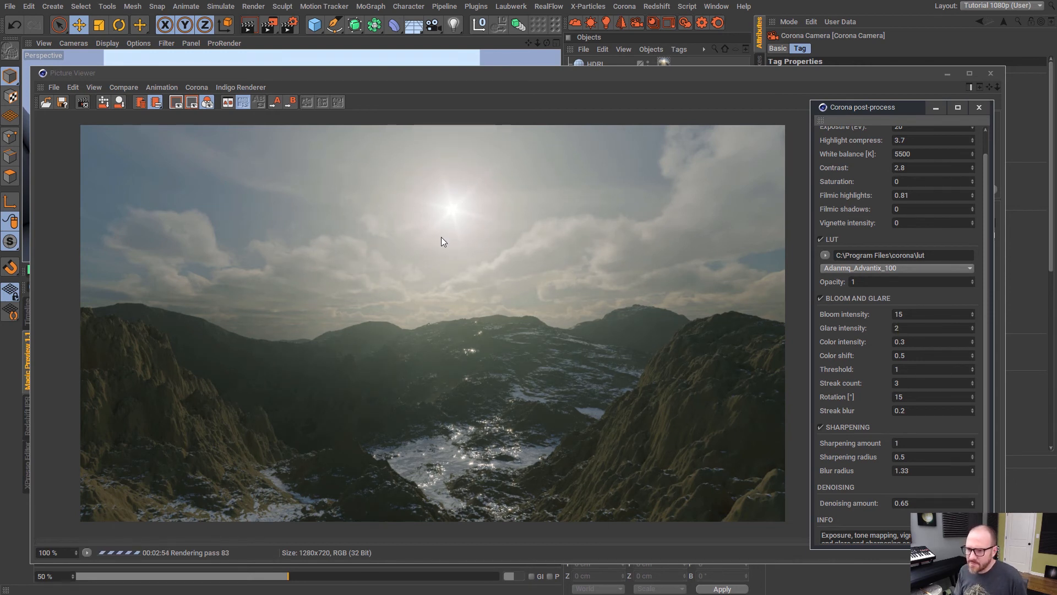
Stop the render, switch its post-process LUT to Adanmq_Canon_DSC_S315_n5 and close the post-process window
left_click(84, 103)
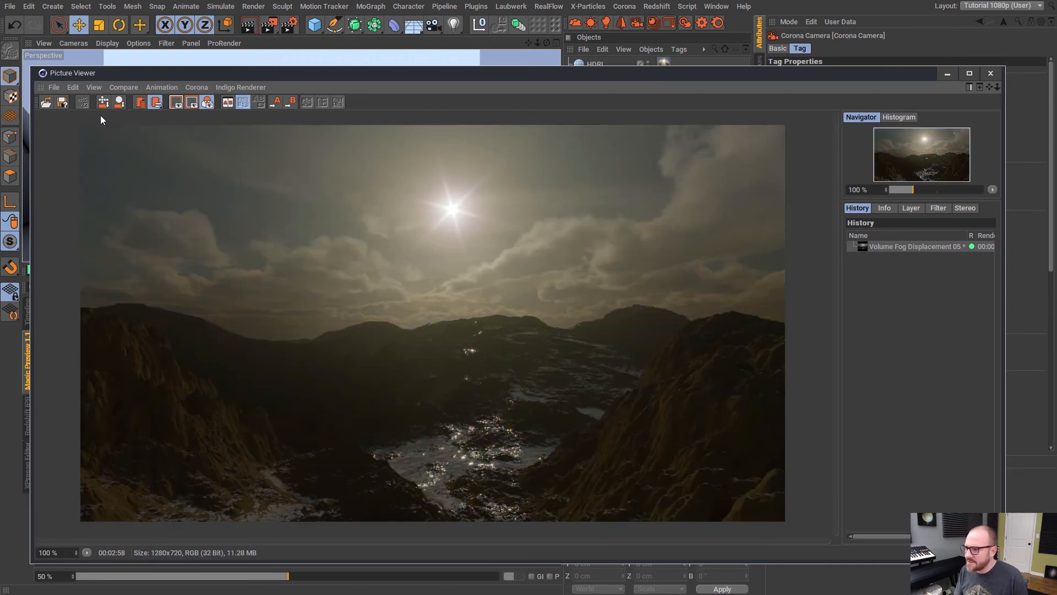
left_click(199, 86)
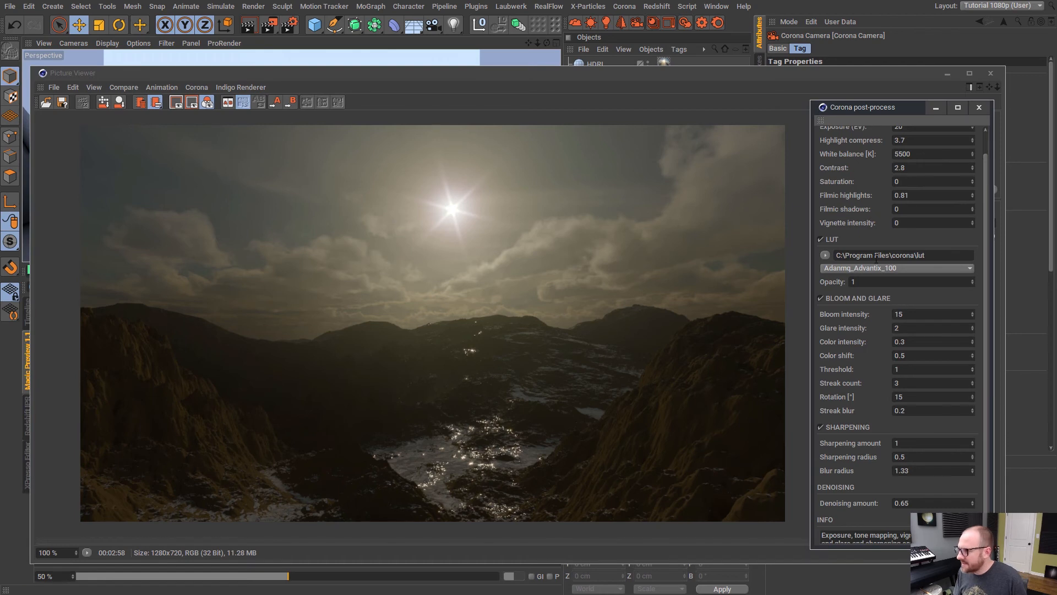
left_click(871, 268)
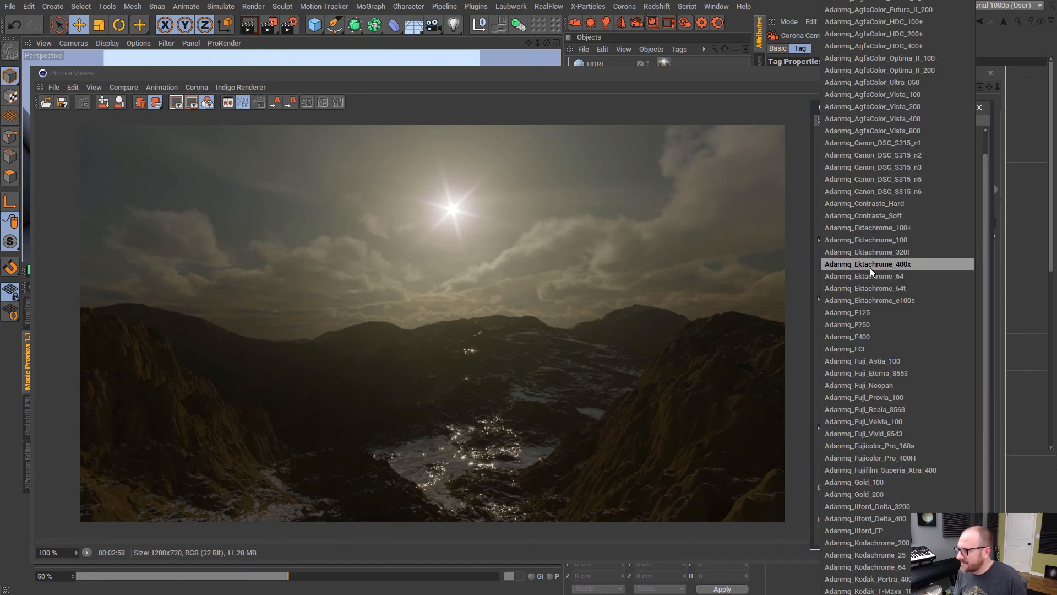
left_click(893, 156)
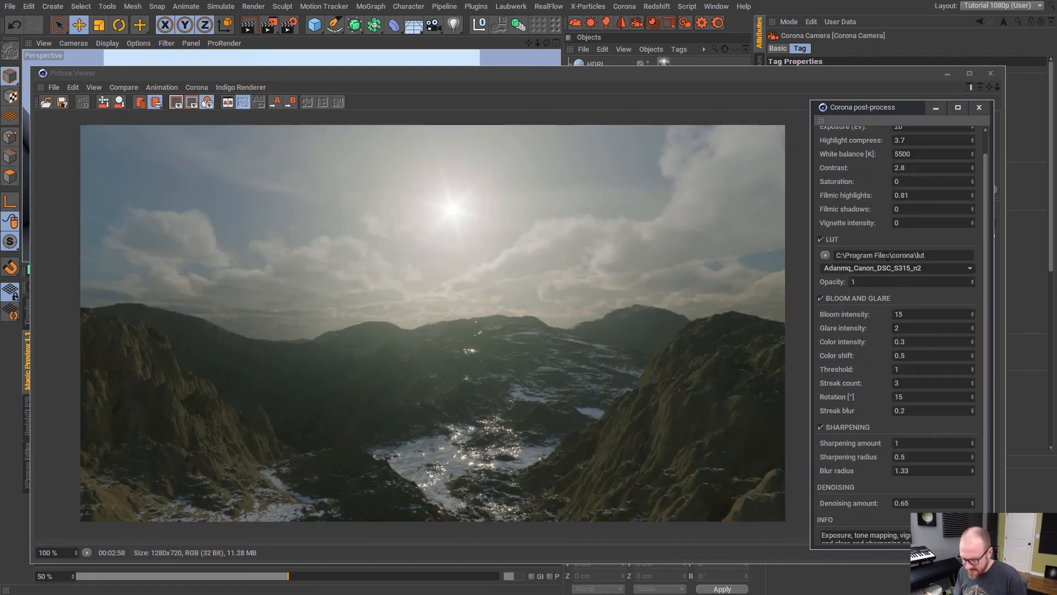
scroll(924, 273, "up", 2)
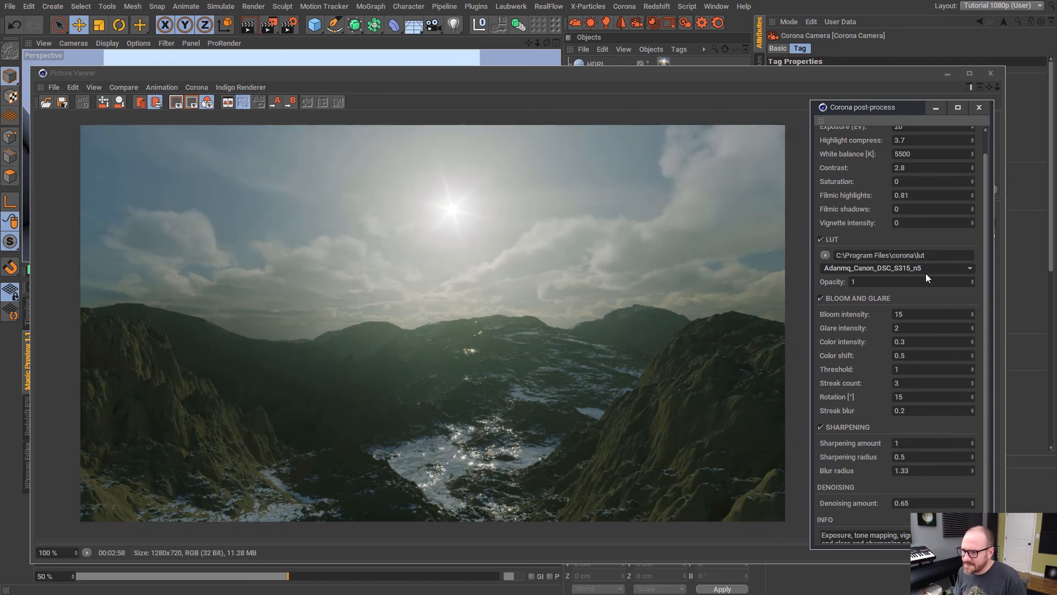
left_click(978, 108)
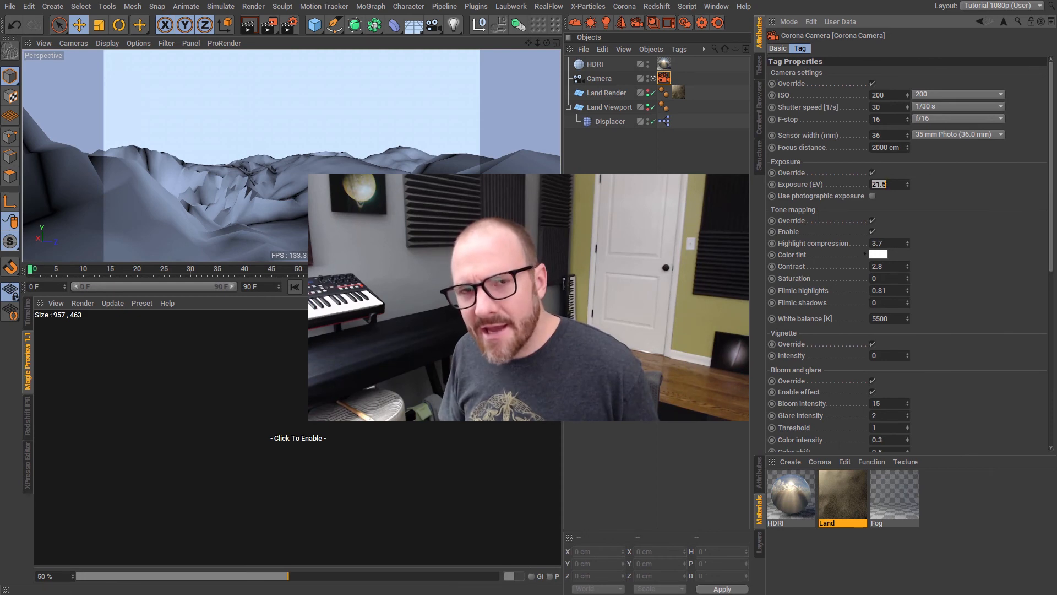
left_click(572, 138)
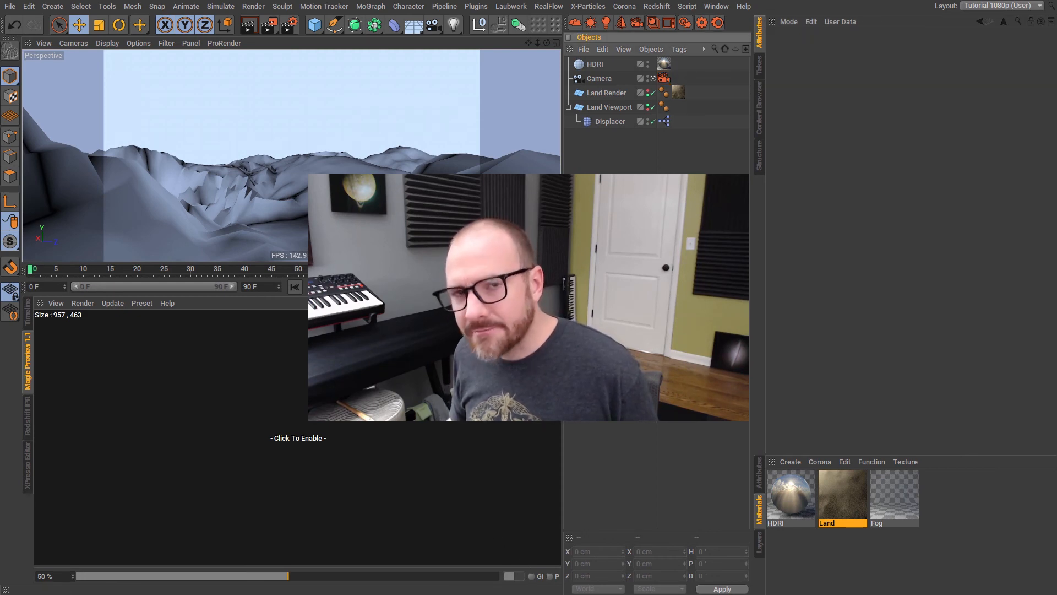